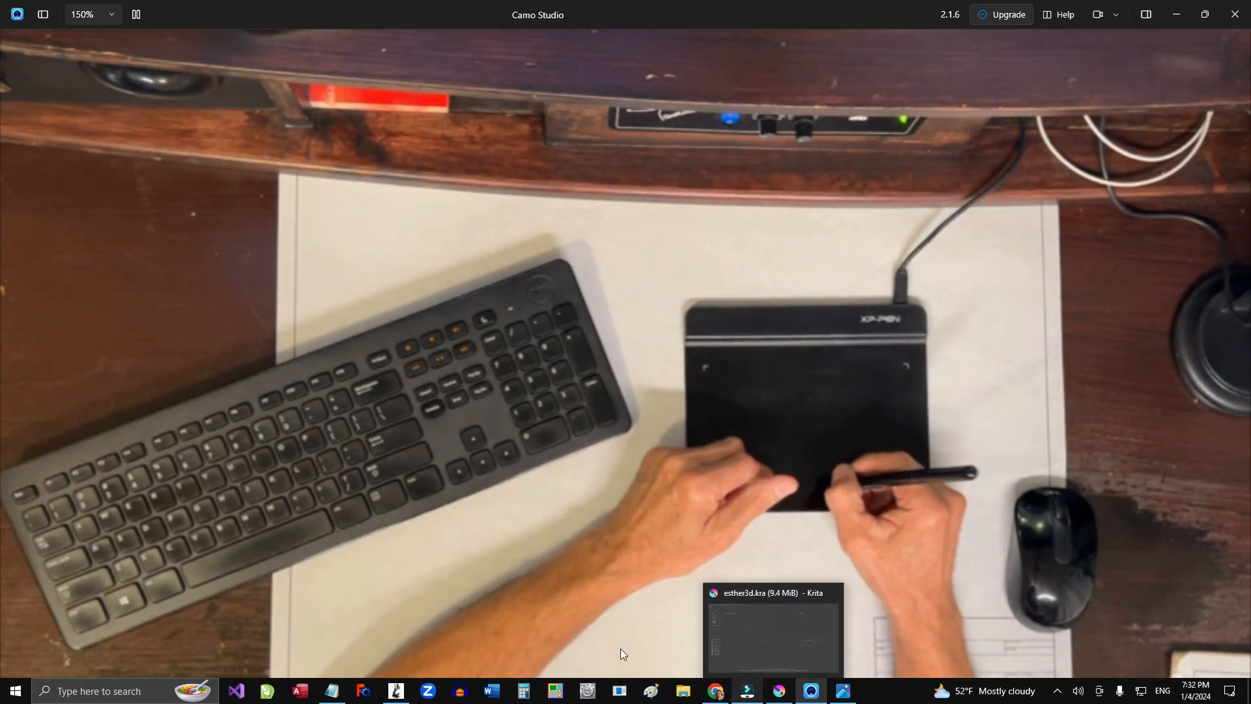
pyautogui.click(397, 694)
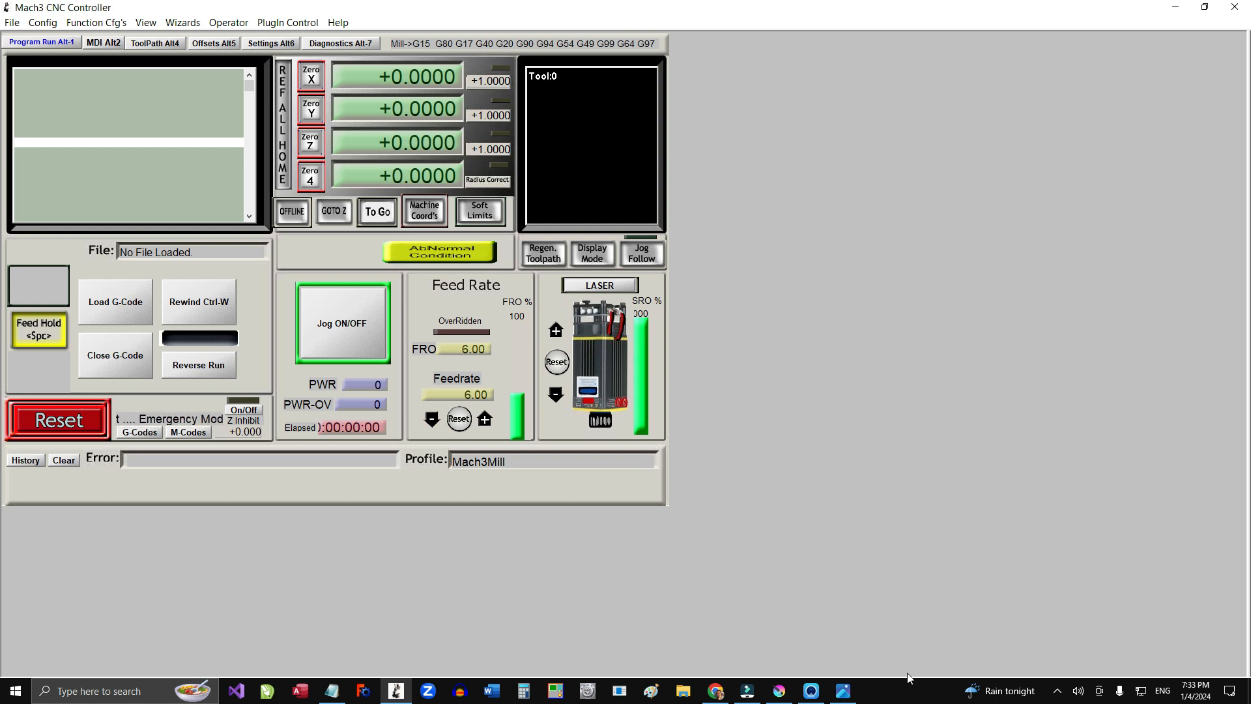
pyautogui.click(781, 694)
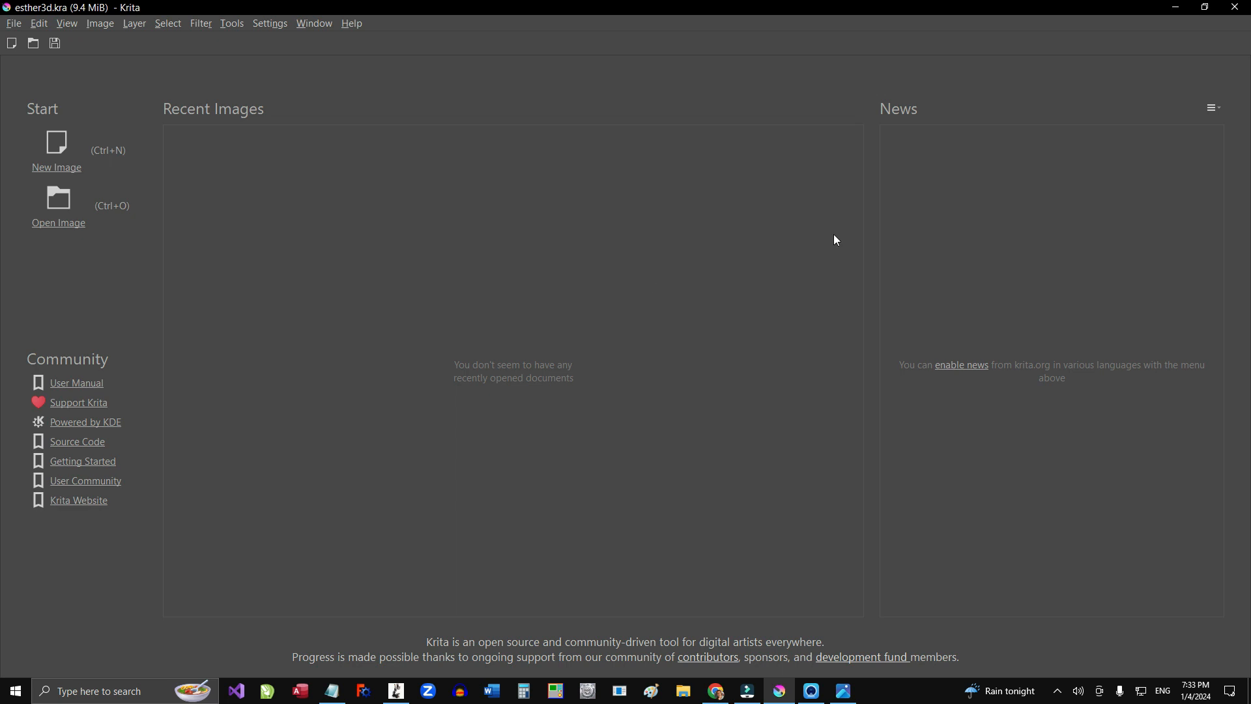
pyautogui.click(1176, 8)
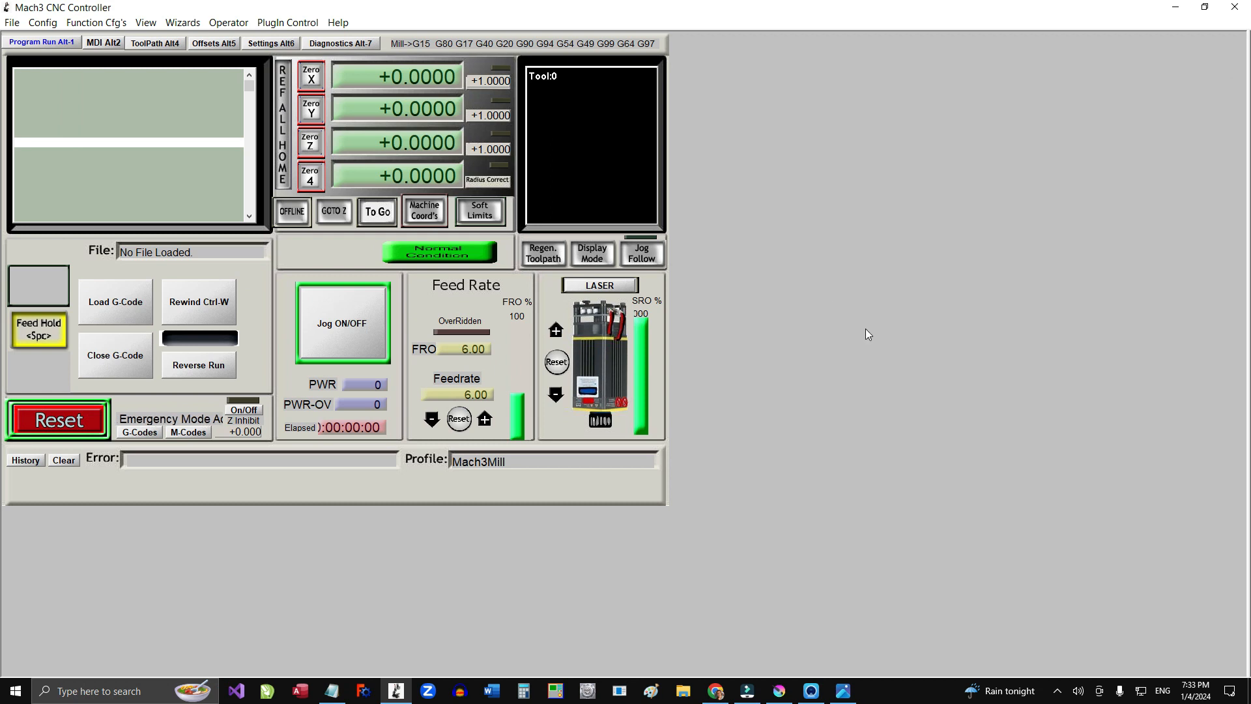
pyautogui.click(1175, 7)
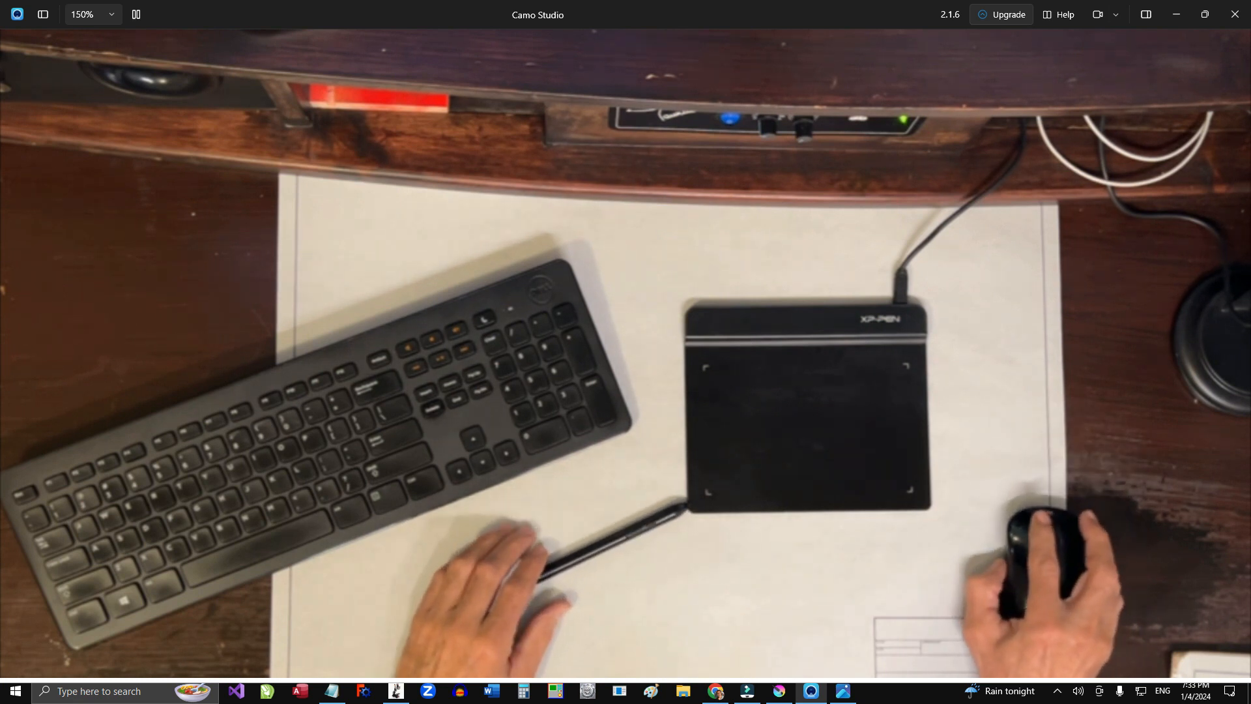
pyautogui.click(777, 695)
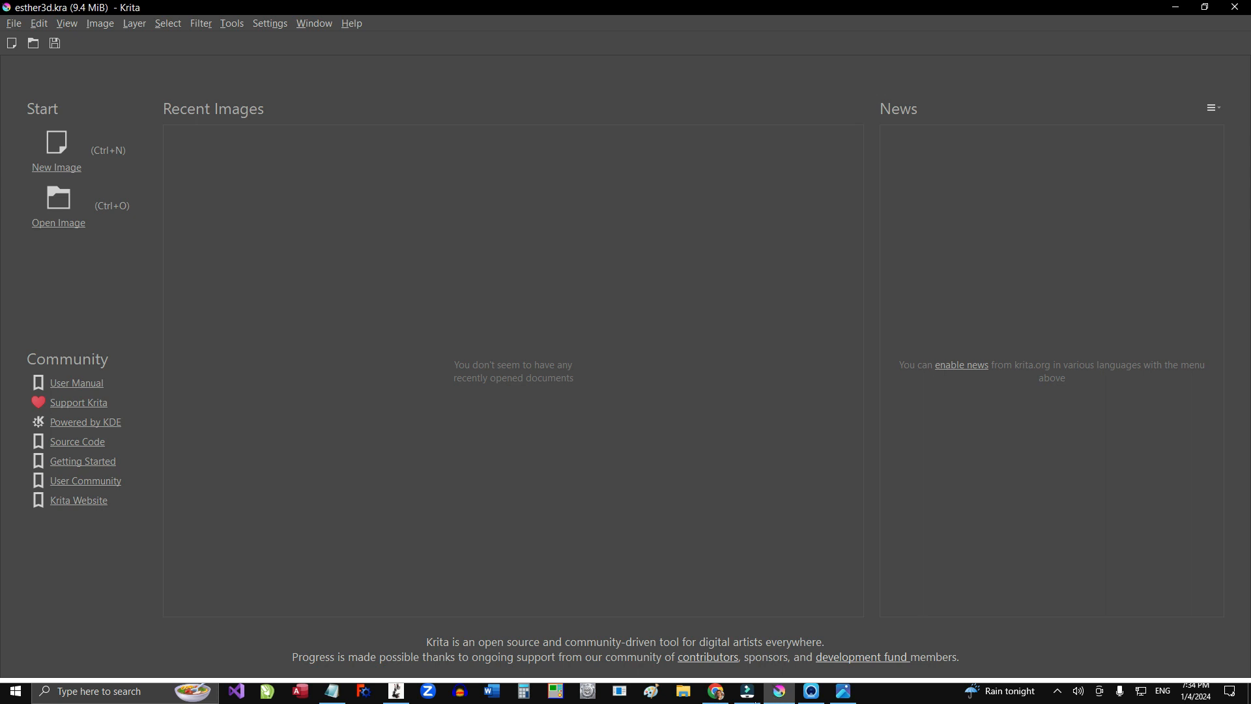
# Step: Switch to Chrome, open the krita.org website and look over its home page for the Krita download
pyautogui.click(715, 698)
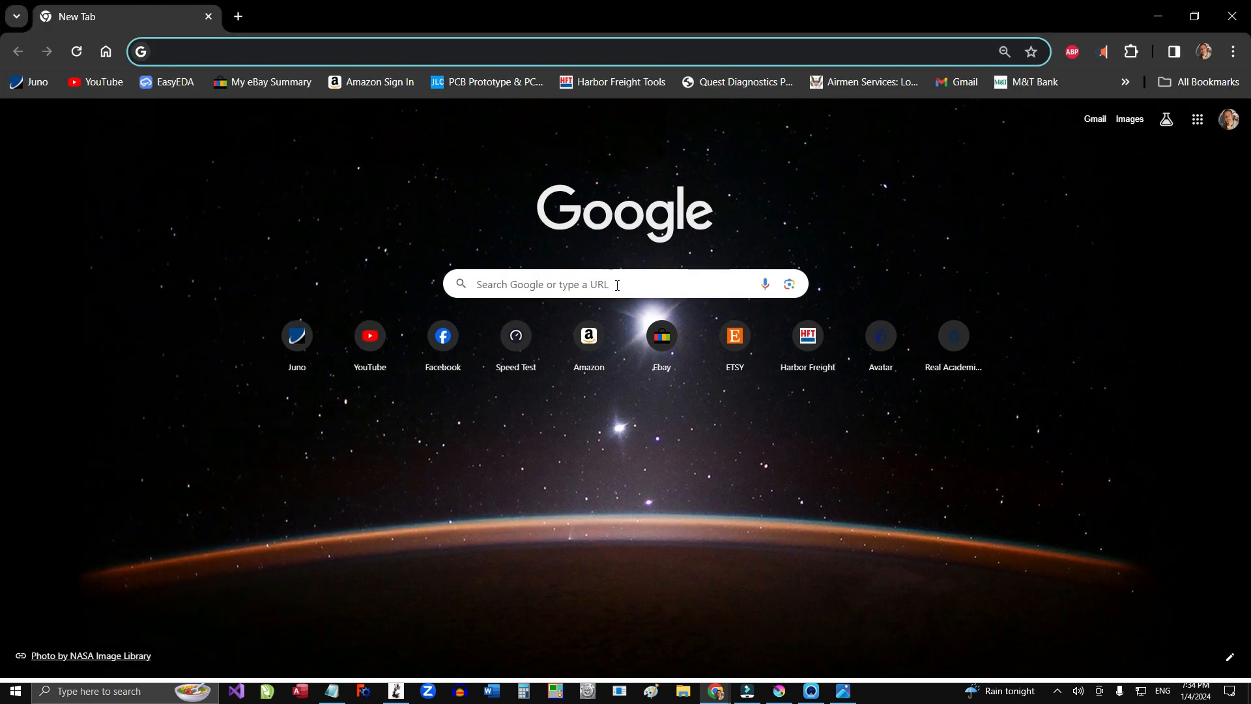
pyautogui.click(617, 285)
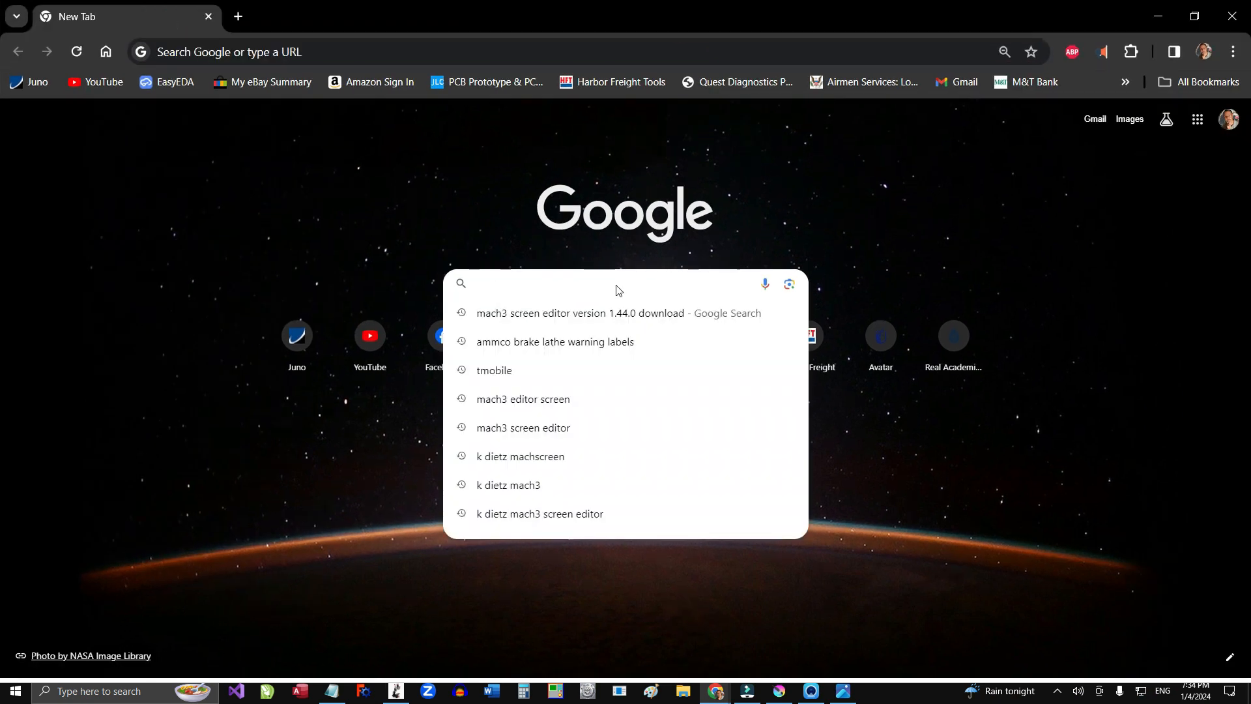
pyautogui.write('KRIT')
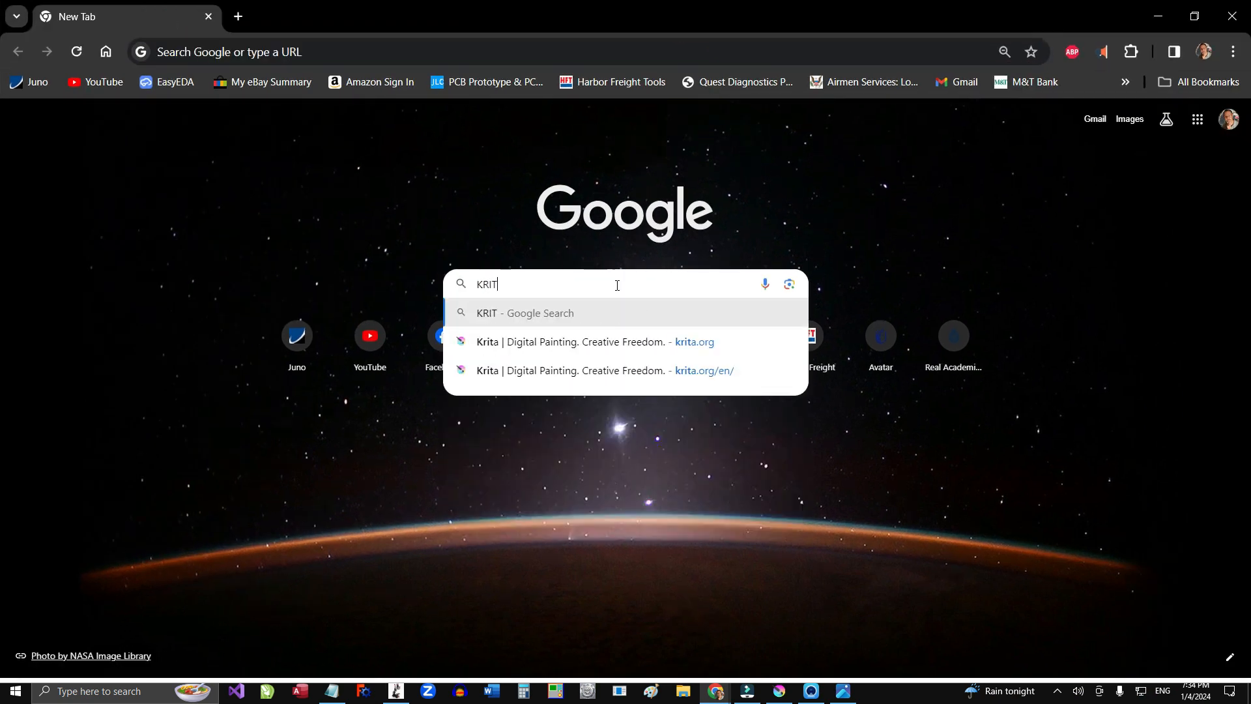
pyautogui.write('A.ORG')
pyautogui.press('Return')
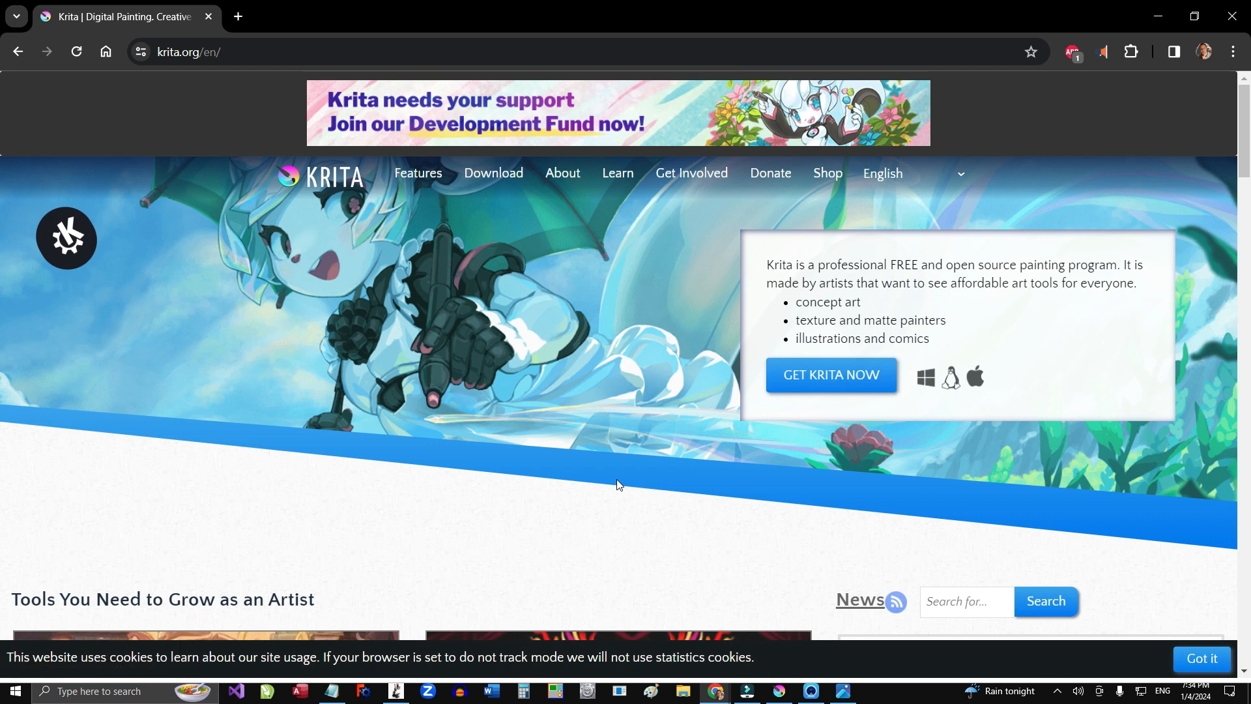
pyautogui.scroll(-3, 617, 485)
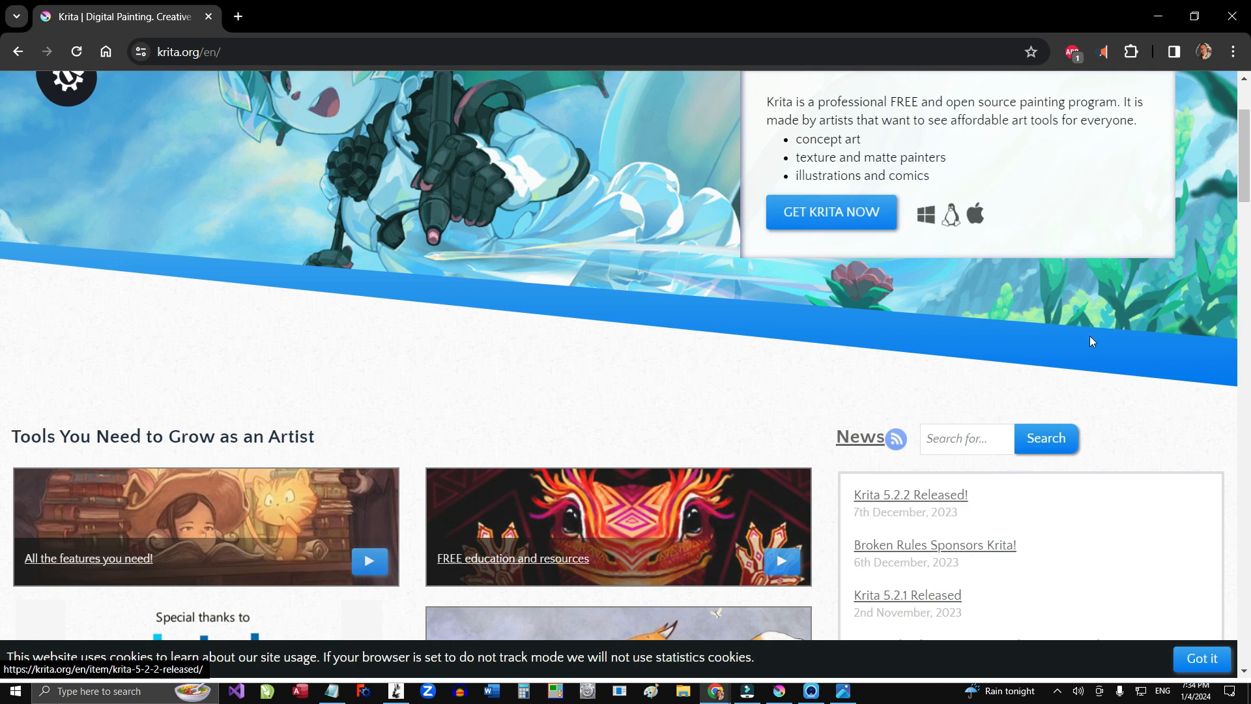
pyautogui.scroll(2, 699, 272)
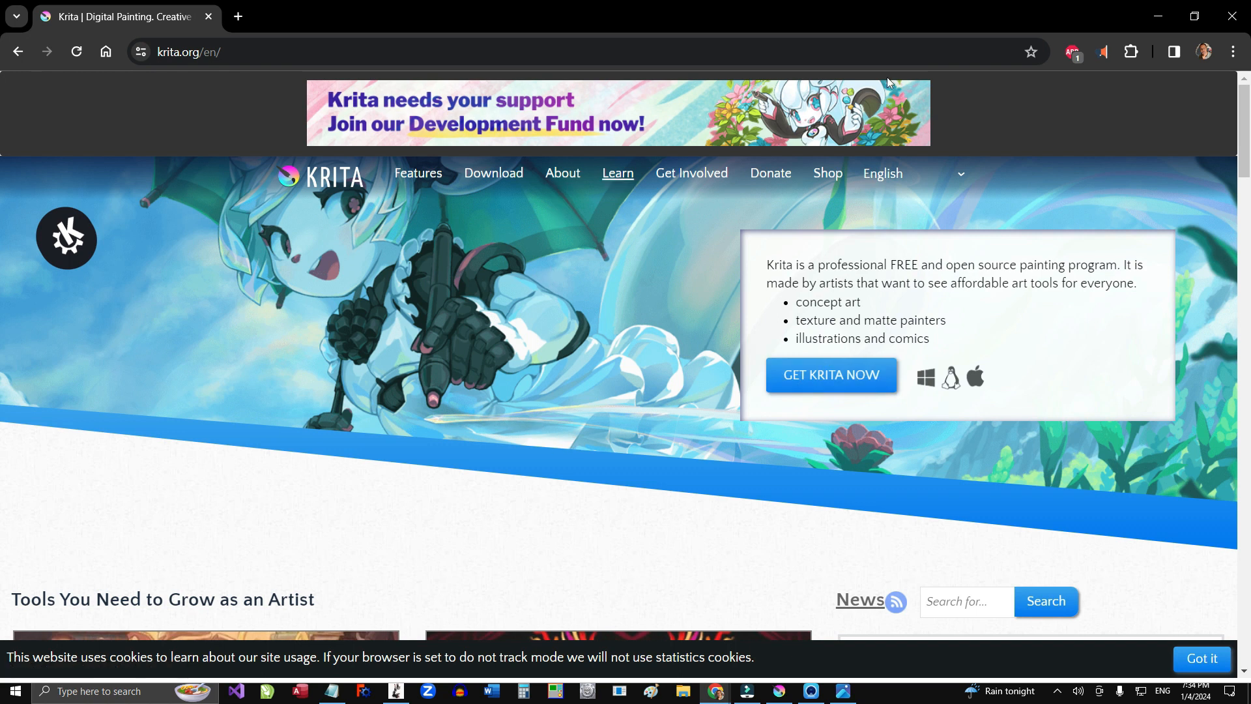
pyautogui.click(1157, 16)
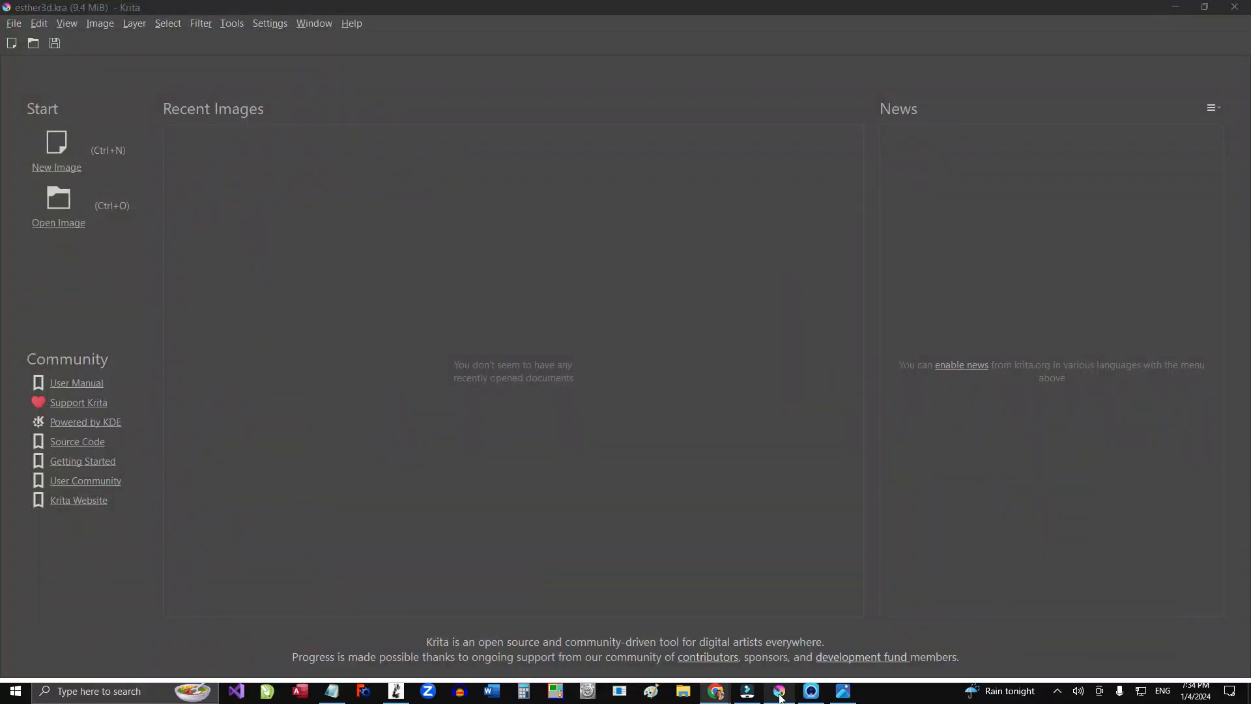
pyautogui.click(811, 698)
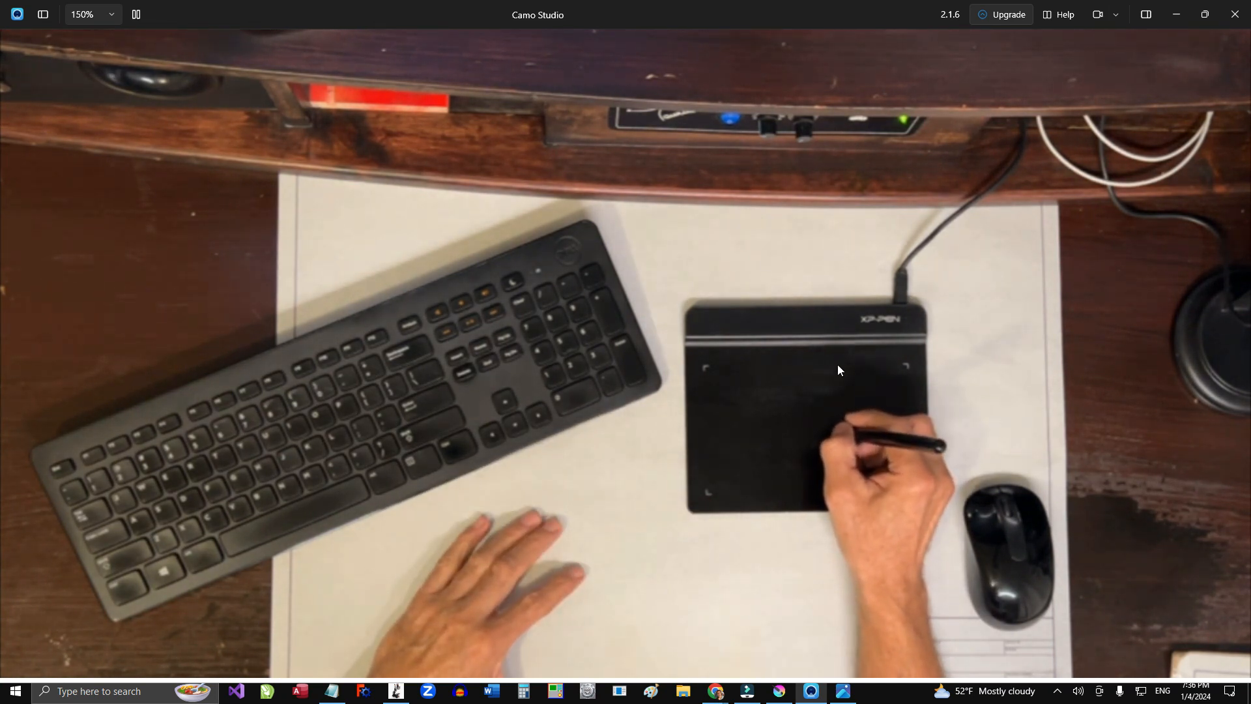
pyautogui.click(1116, 15)
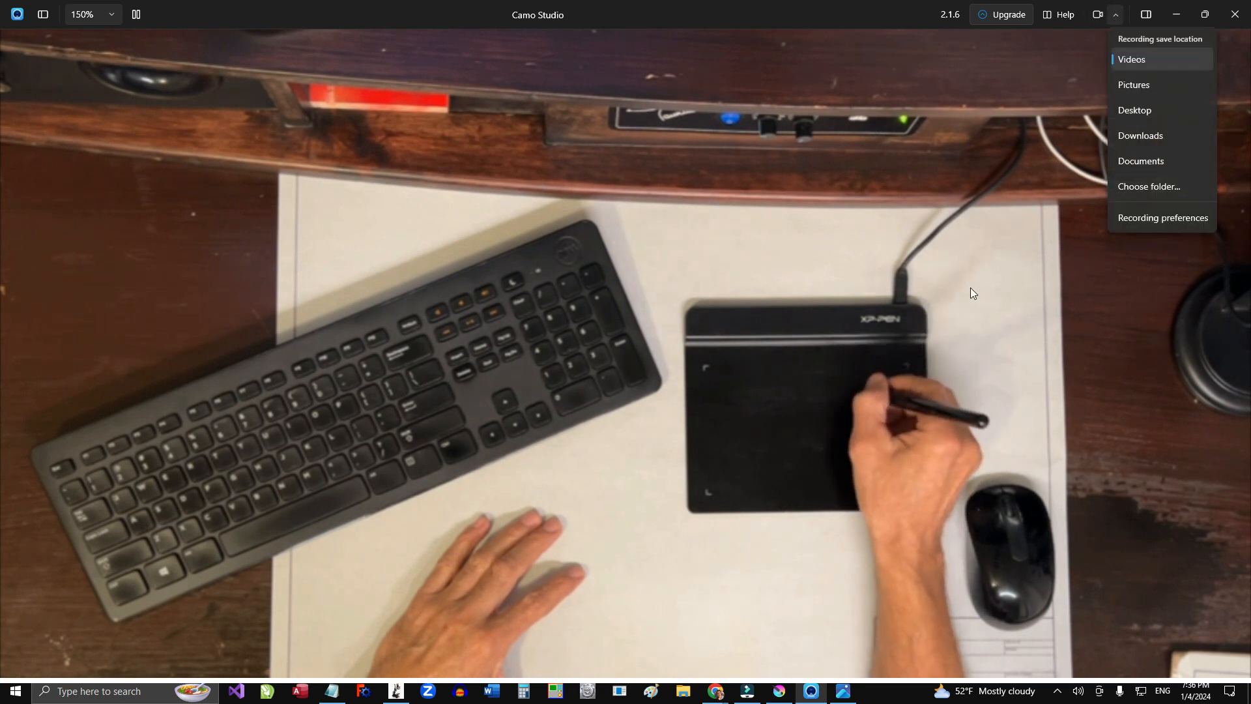
# Step: Switch to Krita and create a custom RGB/Alpha 8-bit document of 1920 x 1080 pixels at 150 pixels per inch
pyautogui.click(775, 694)
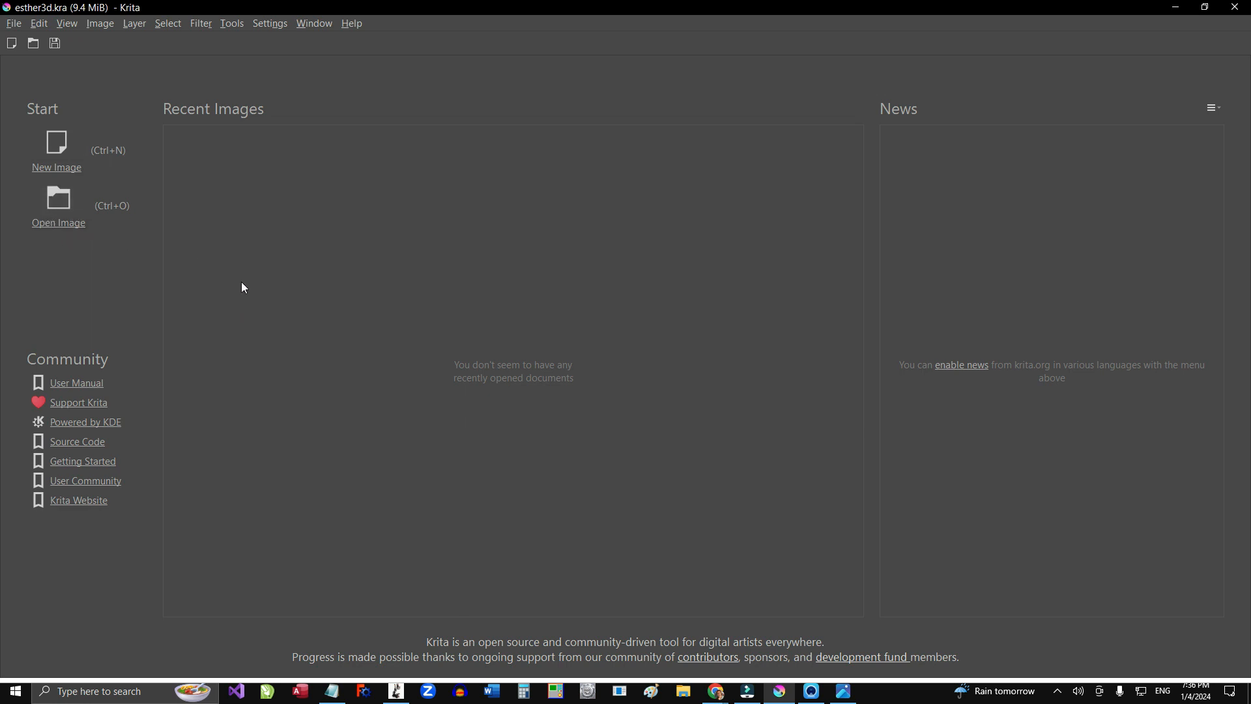
pyautogui.click(60, 157)
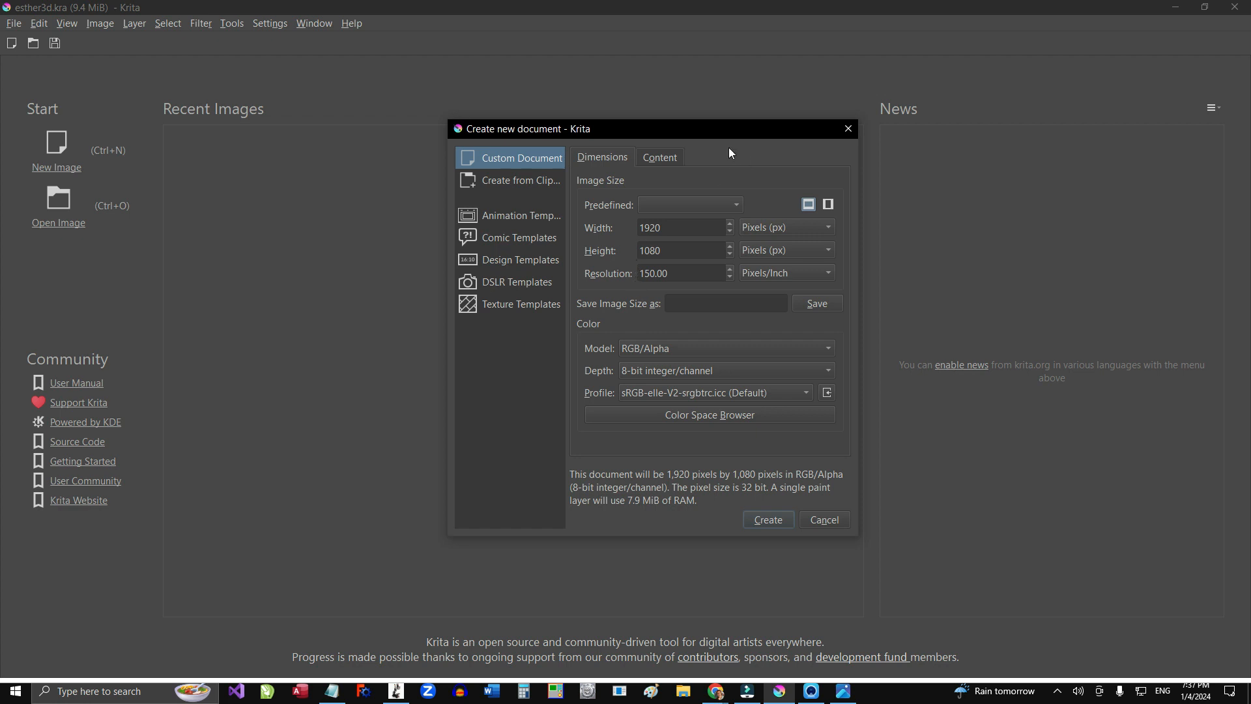
pyautogui.moveTo(732, 130); pyautogui.dragTo(730, 125)
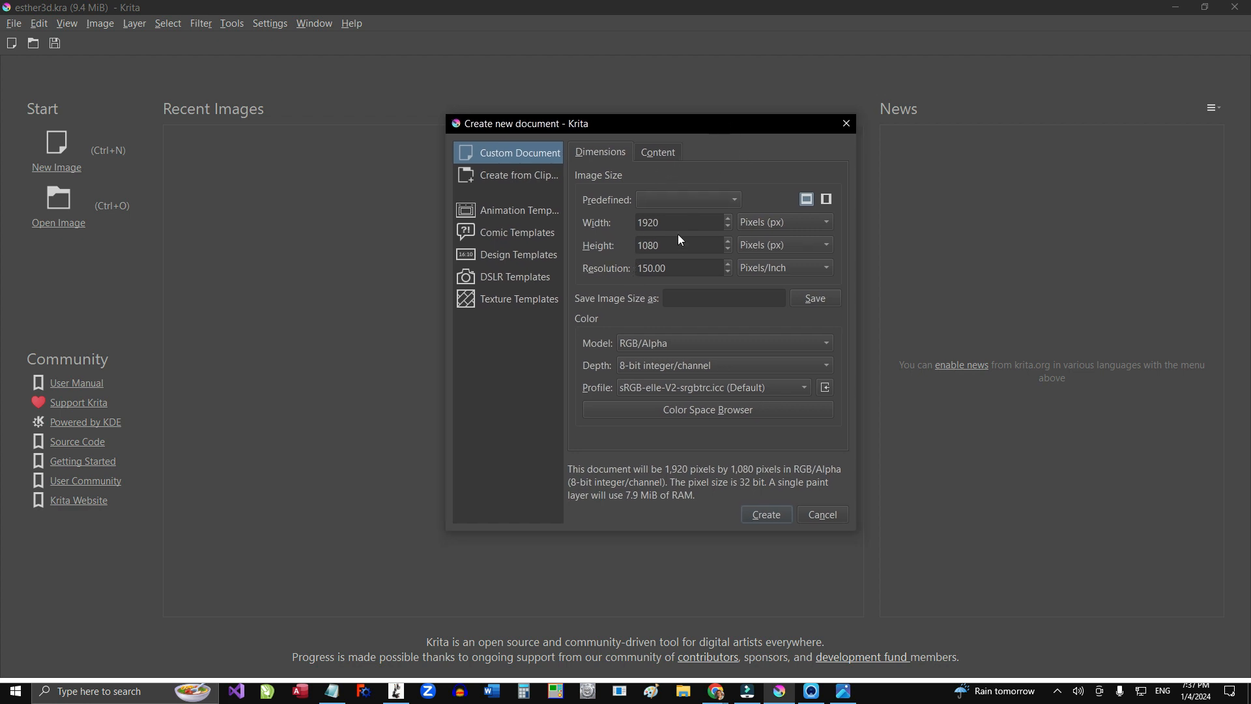
pyautogui.click(684, 199)
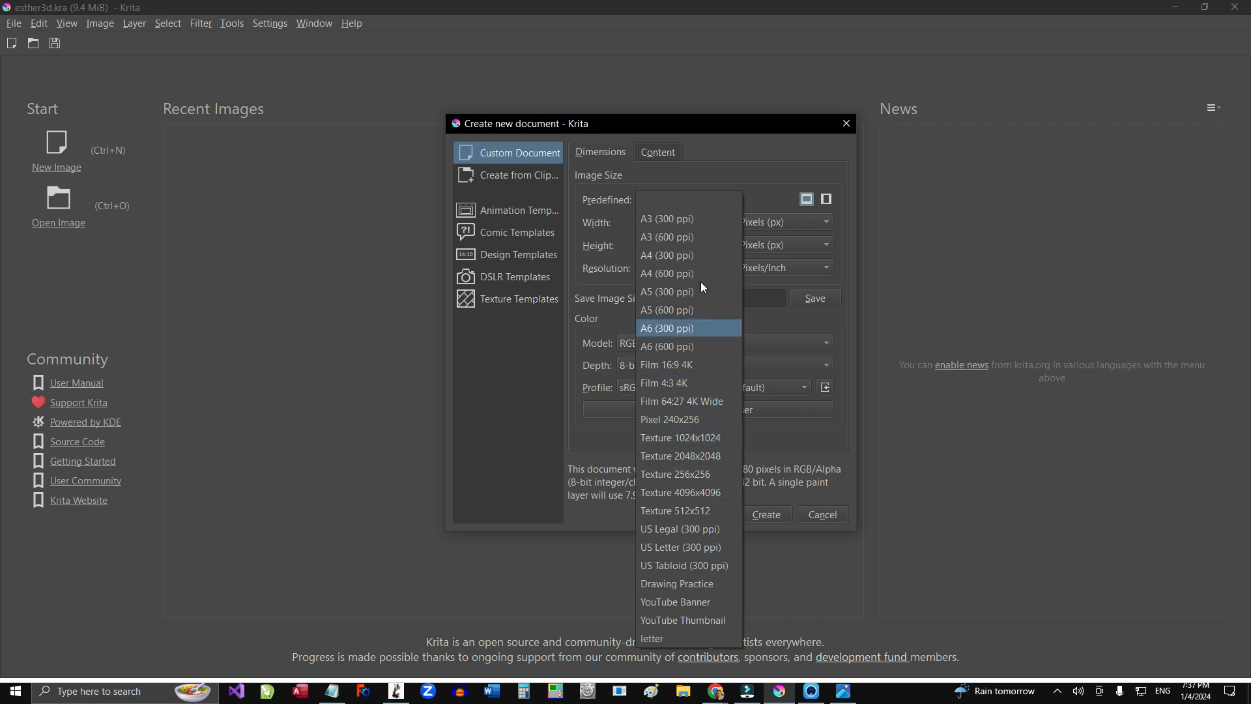
pyautogui.click(737, 158)
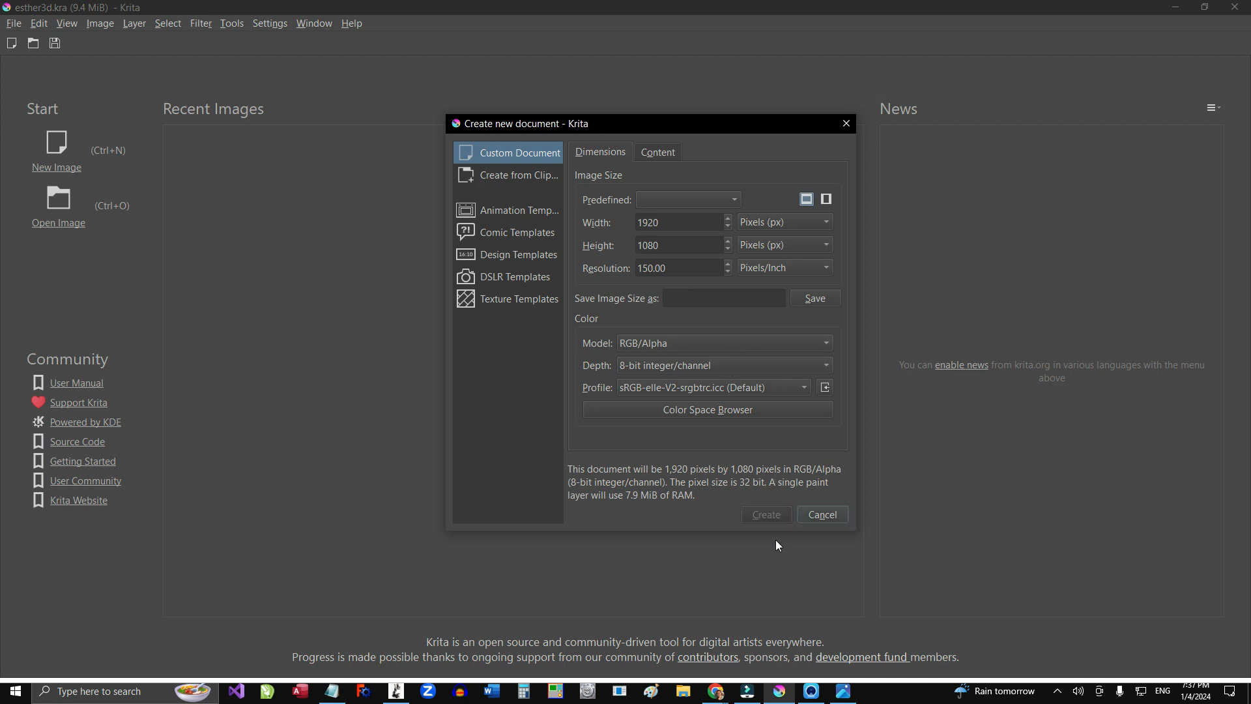
pyautogui.click(761, 516)
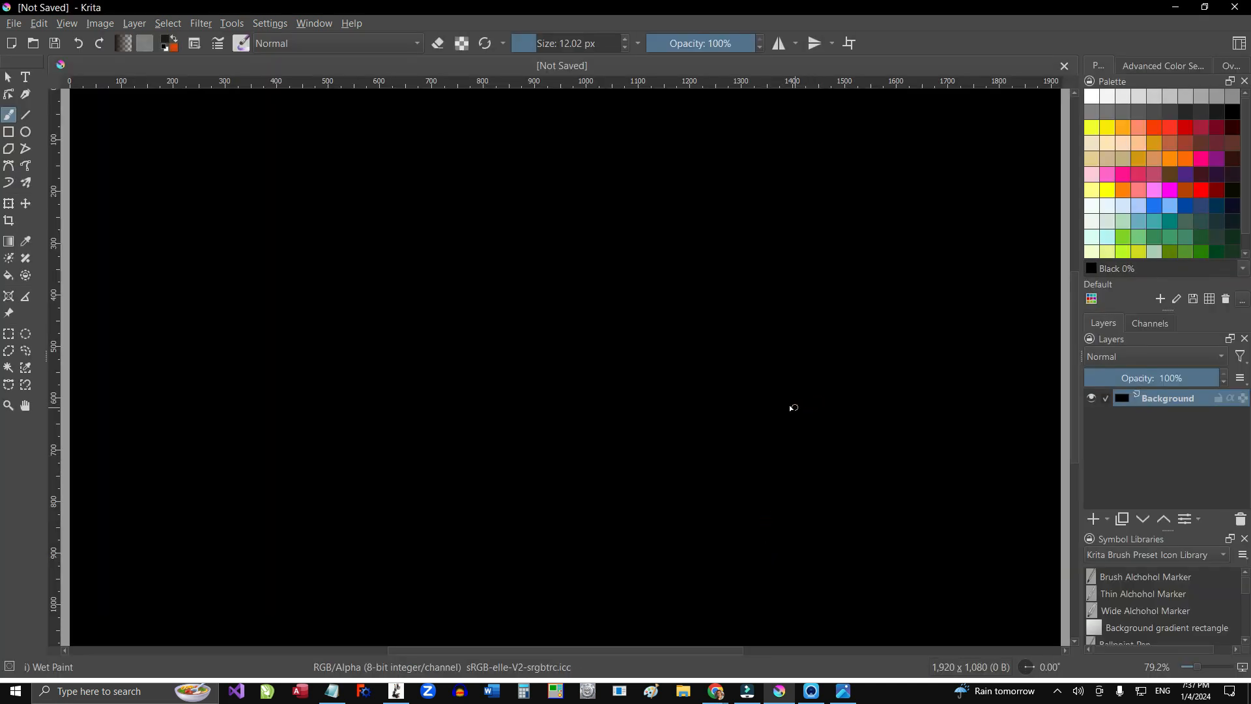
# Step: Fill the black canvas on the Background layer with White 100% from the palette using the Fill tool
pyautogui.press('-')
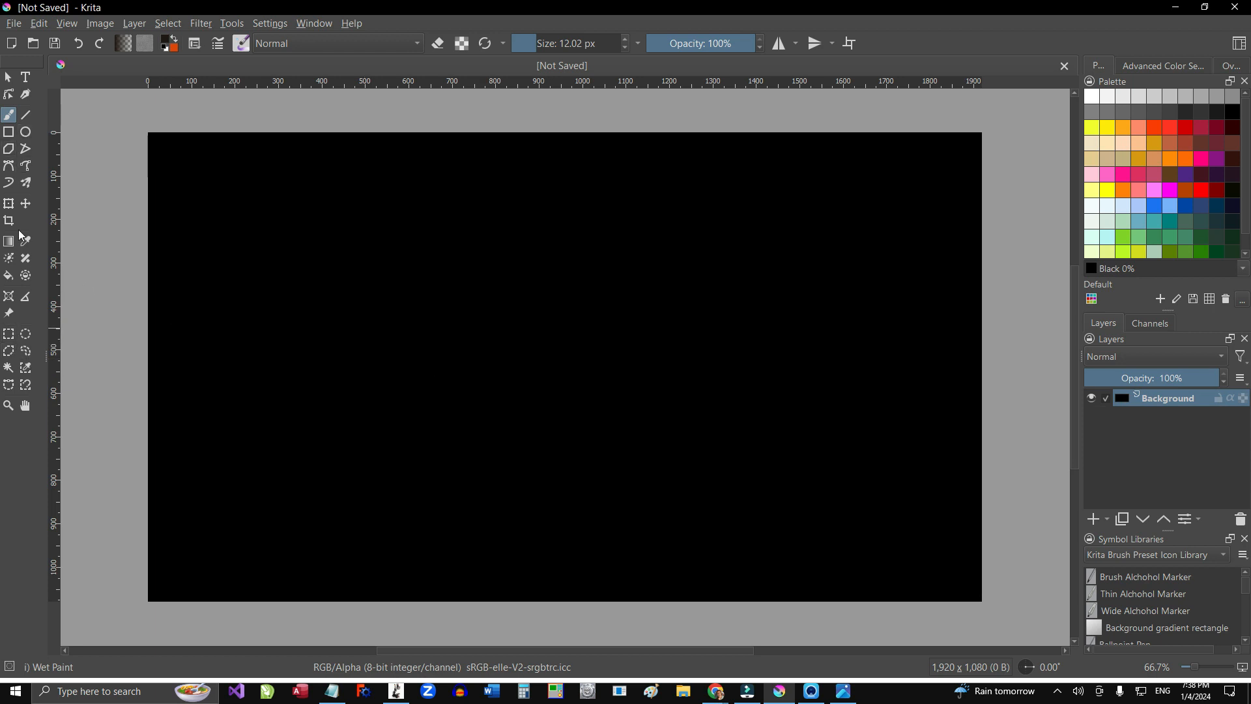
pyautogui.click(9, 276)
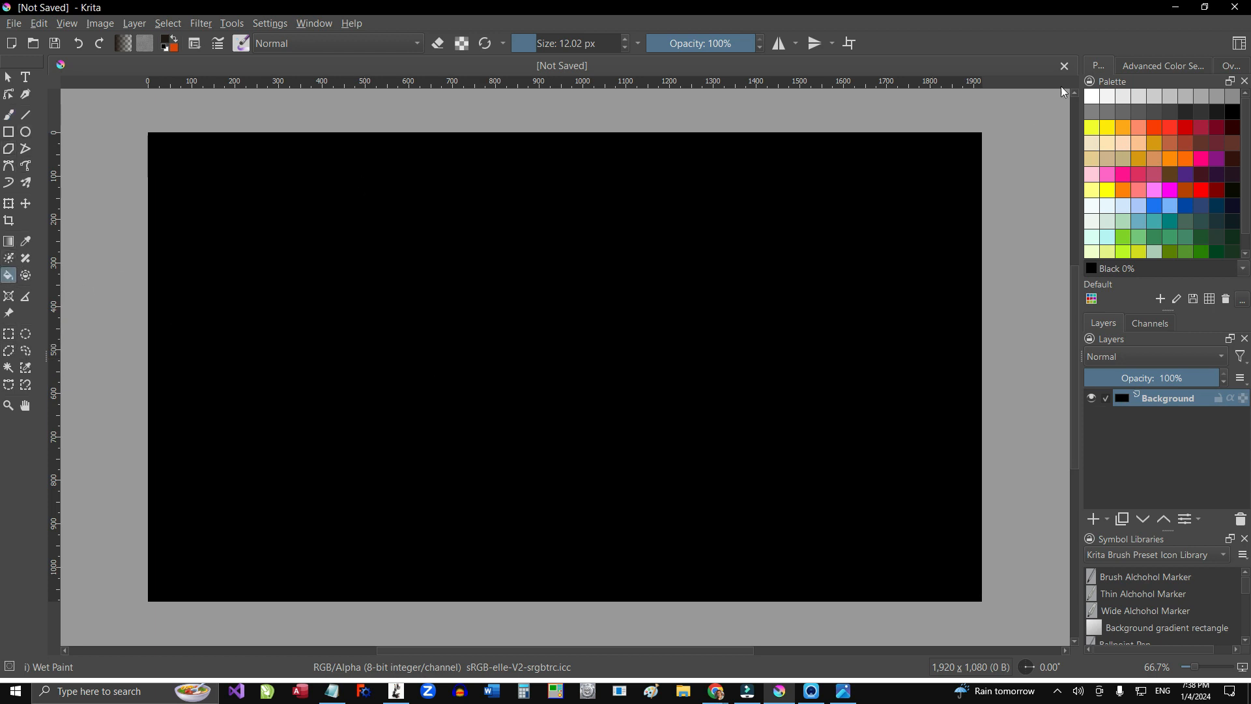
pyautogui.click(1092, 98)
pyautogui.click(651, 507)
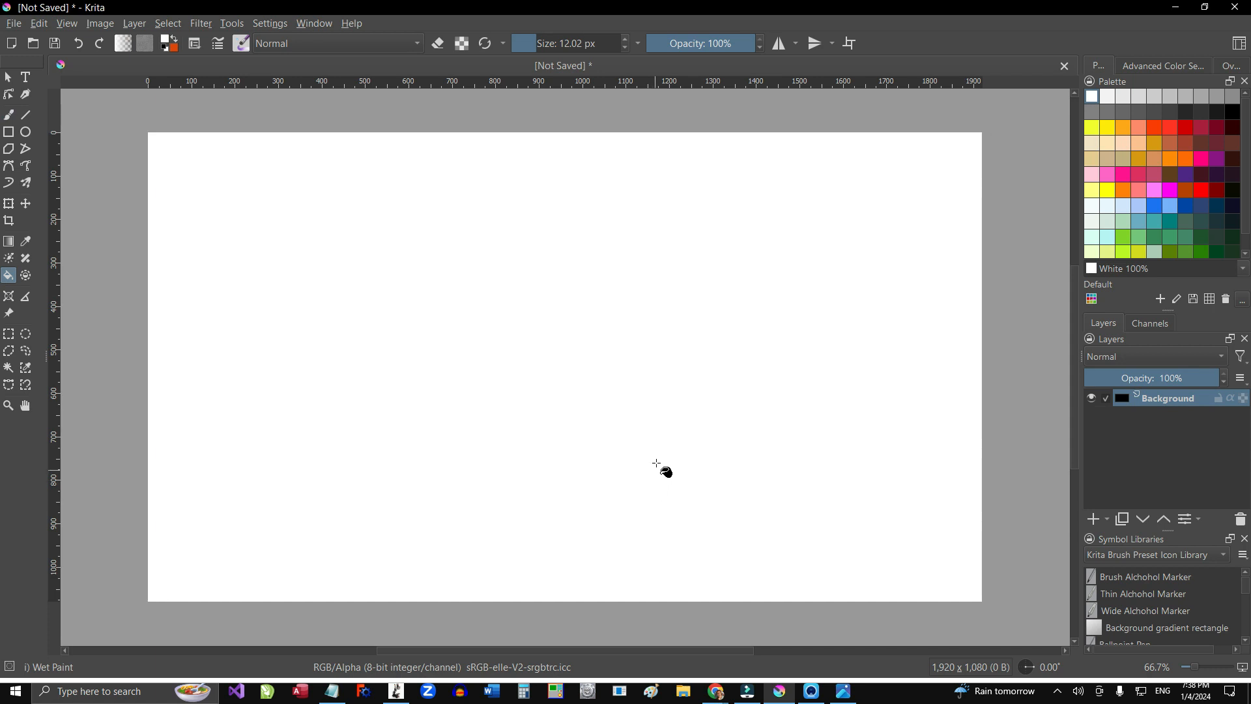
pyautogui.press('-')
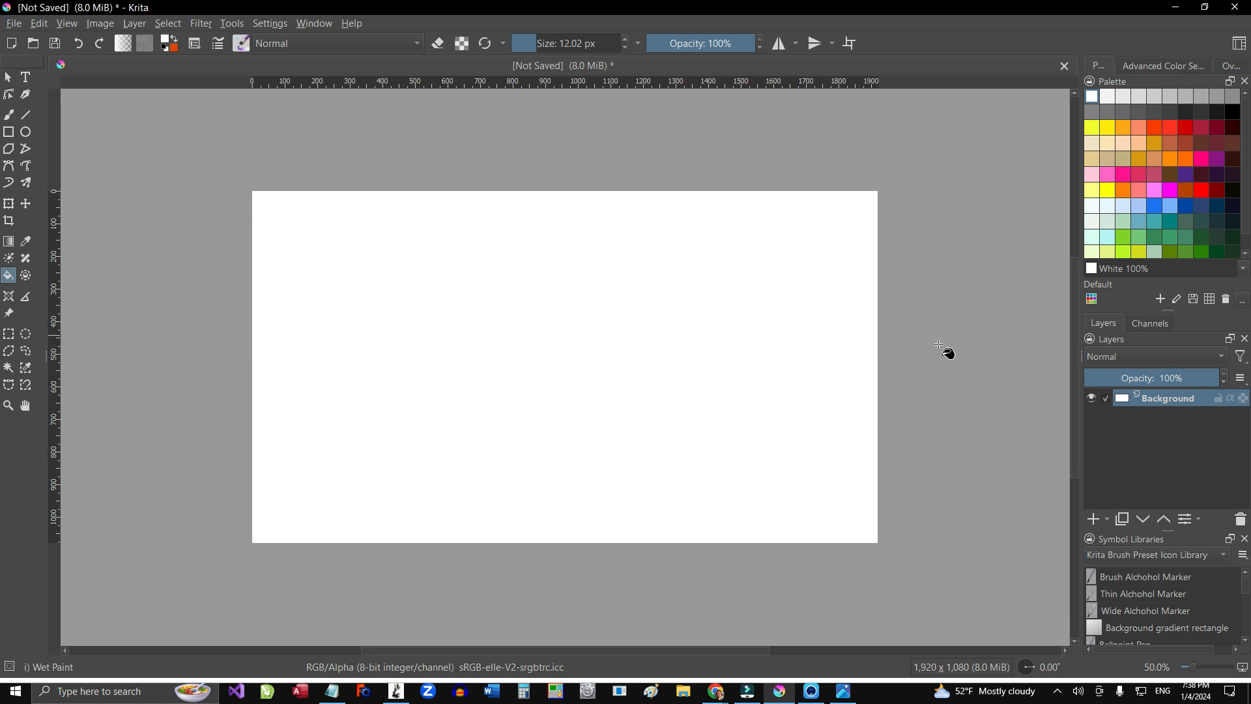
pyautogui.click(839, 397)
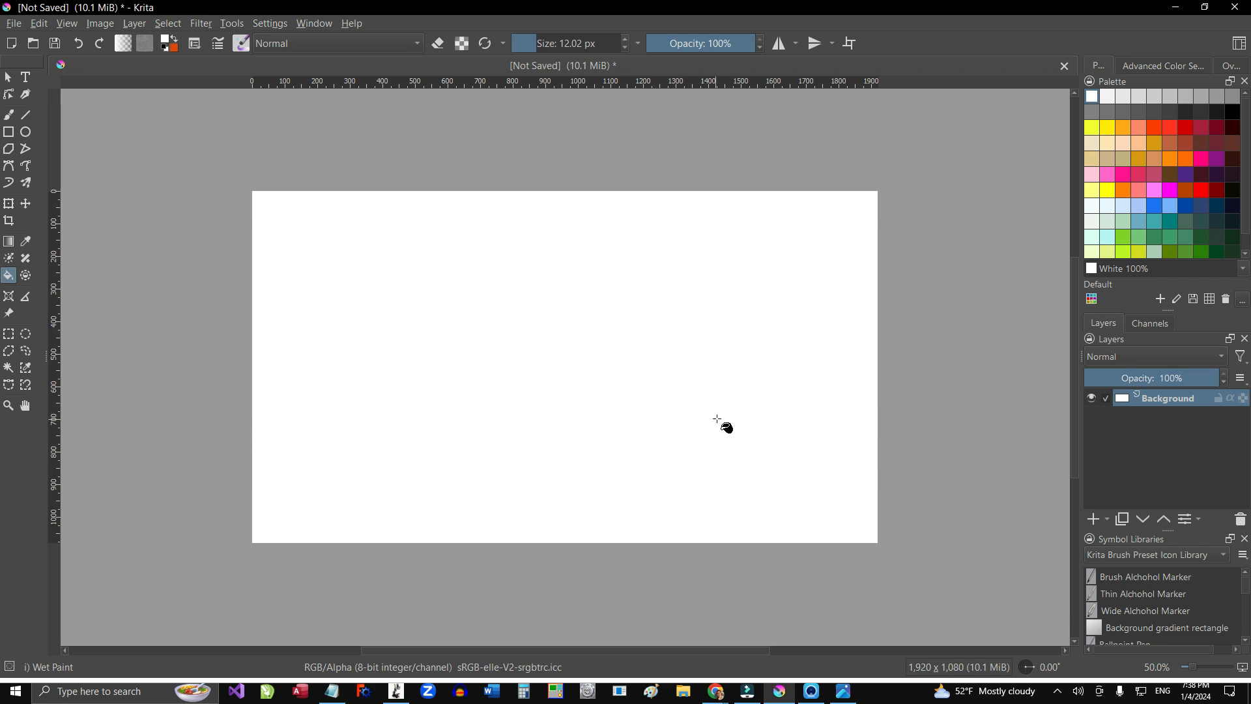
pyautogui.hotkey('ctrl', '+')
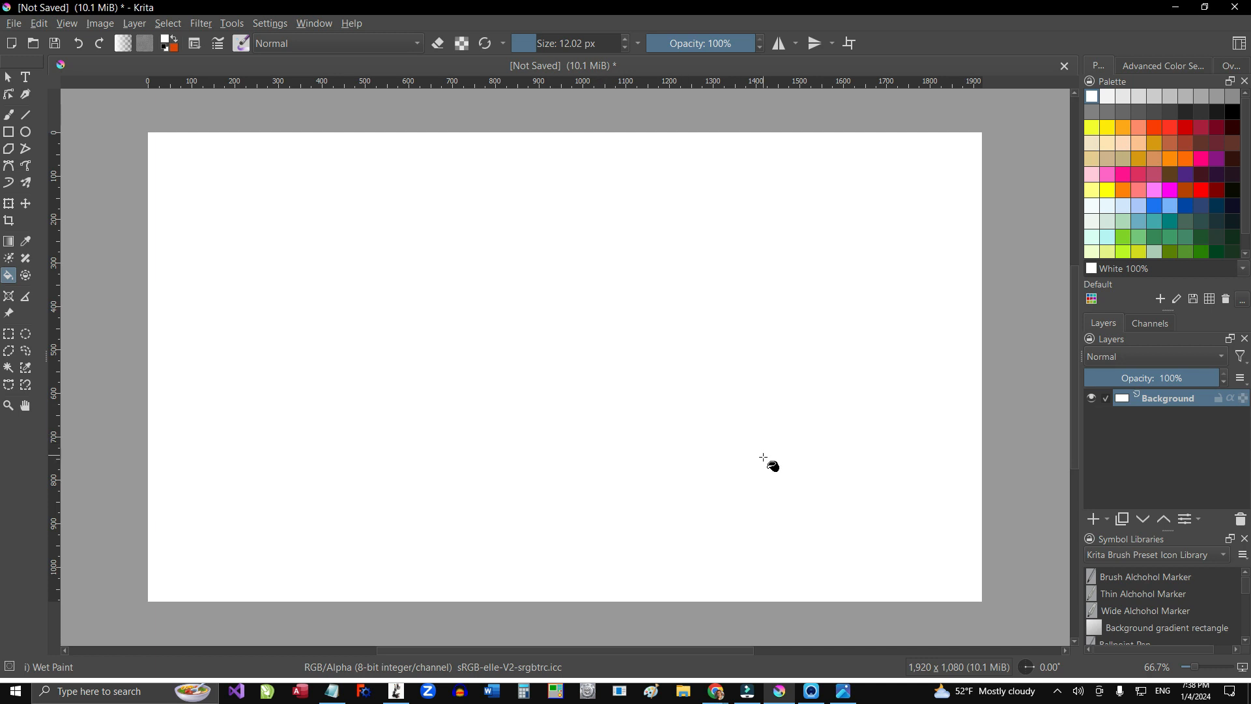
pyautogui.hotkey('alt', 'Tab')
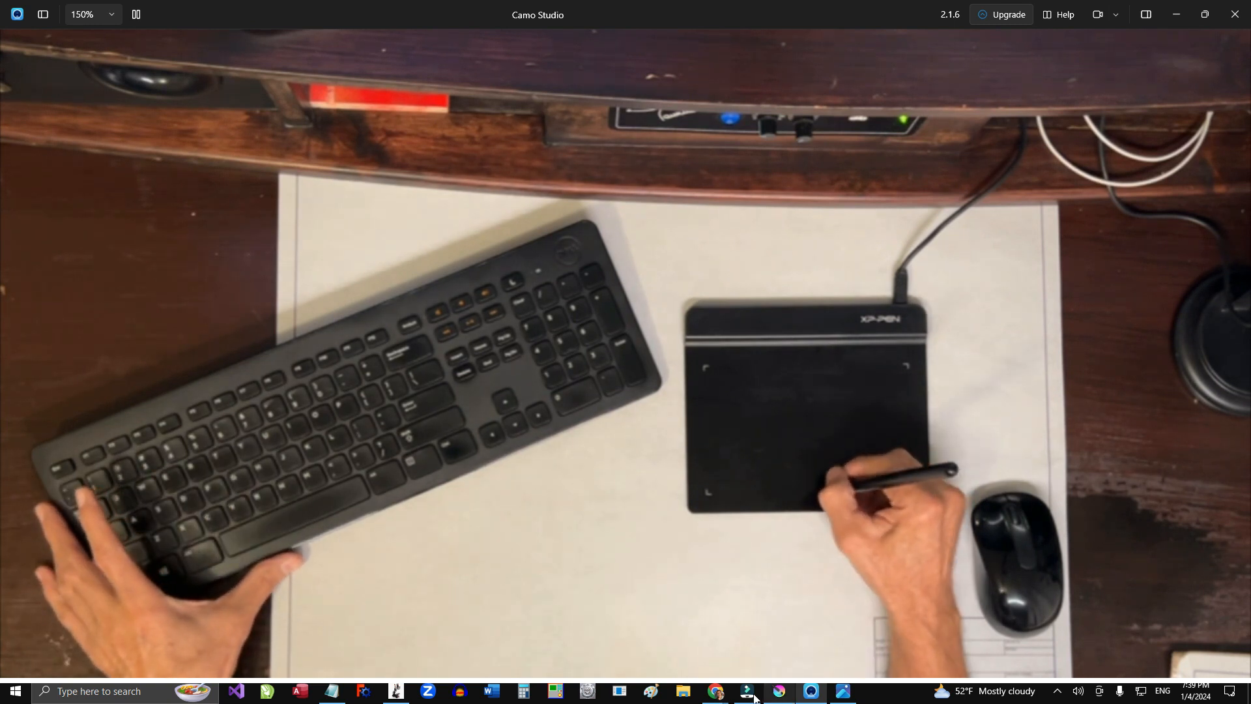
pyautogui.hotkey('alt', 'Tab')
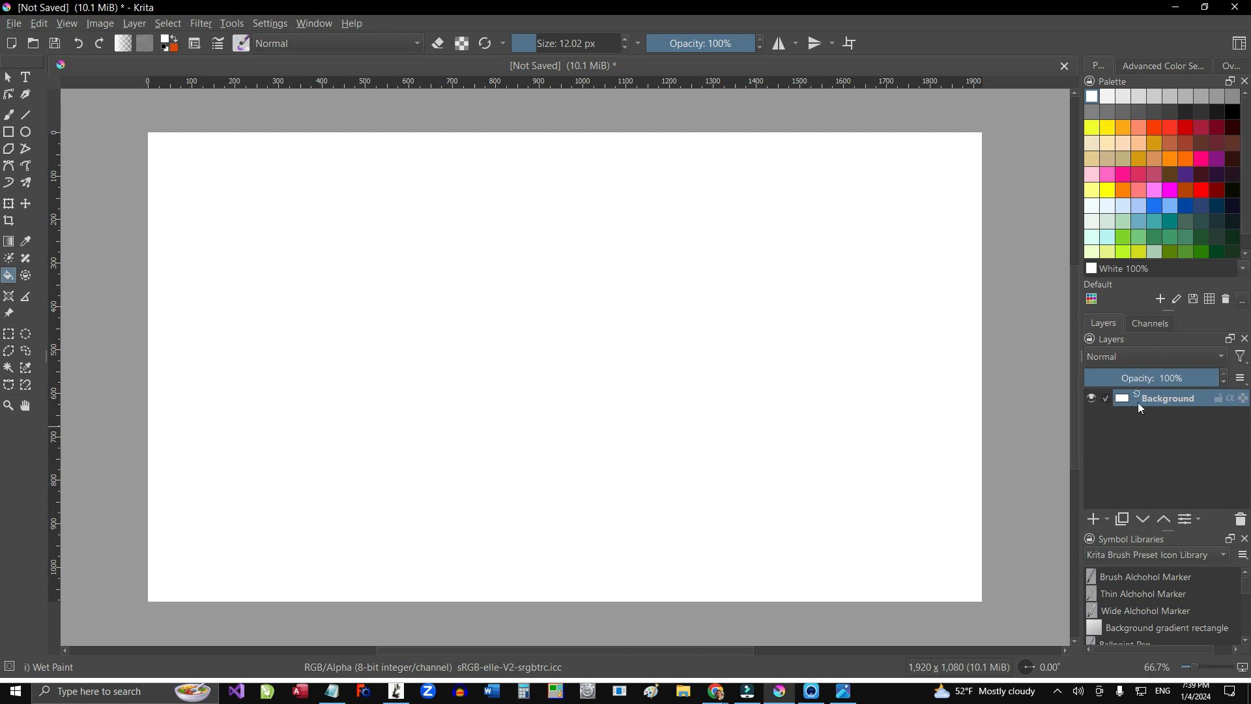
# Step: Add a single paint layer above the Background layer and hide the Background layer
pyautogui.doubleClick(1093, 518)
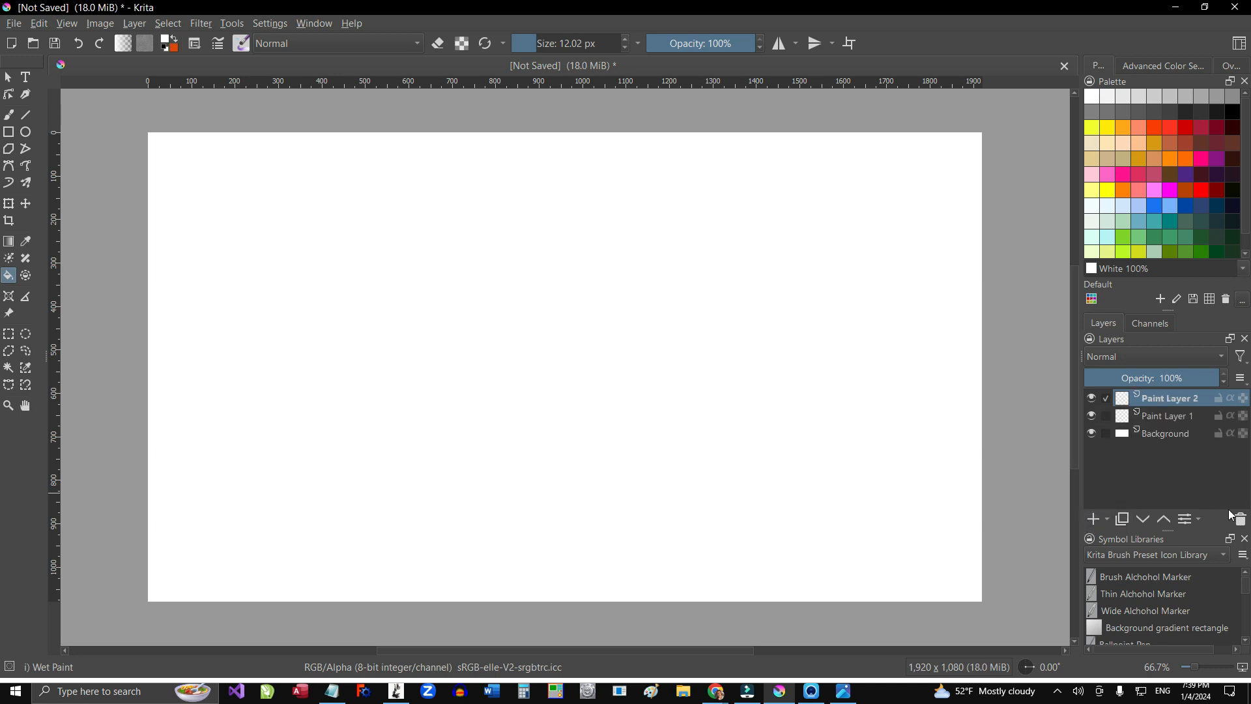
pyautogui.hotkey('ctrl', 'z')
pyautogui.click(1091, 397)
pyautogui.click(1089, 395)
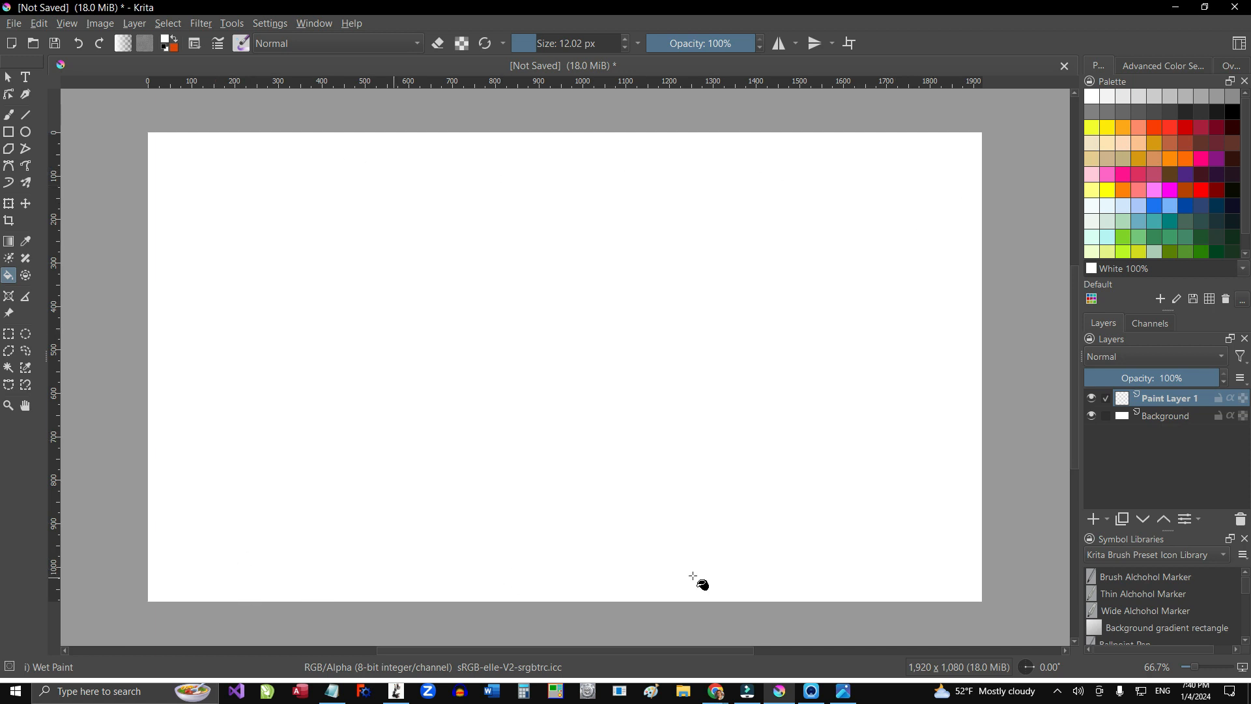
pyautogui.click(1091, 415)
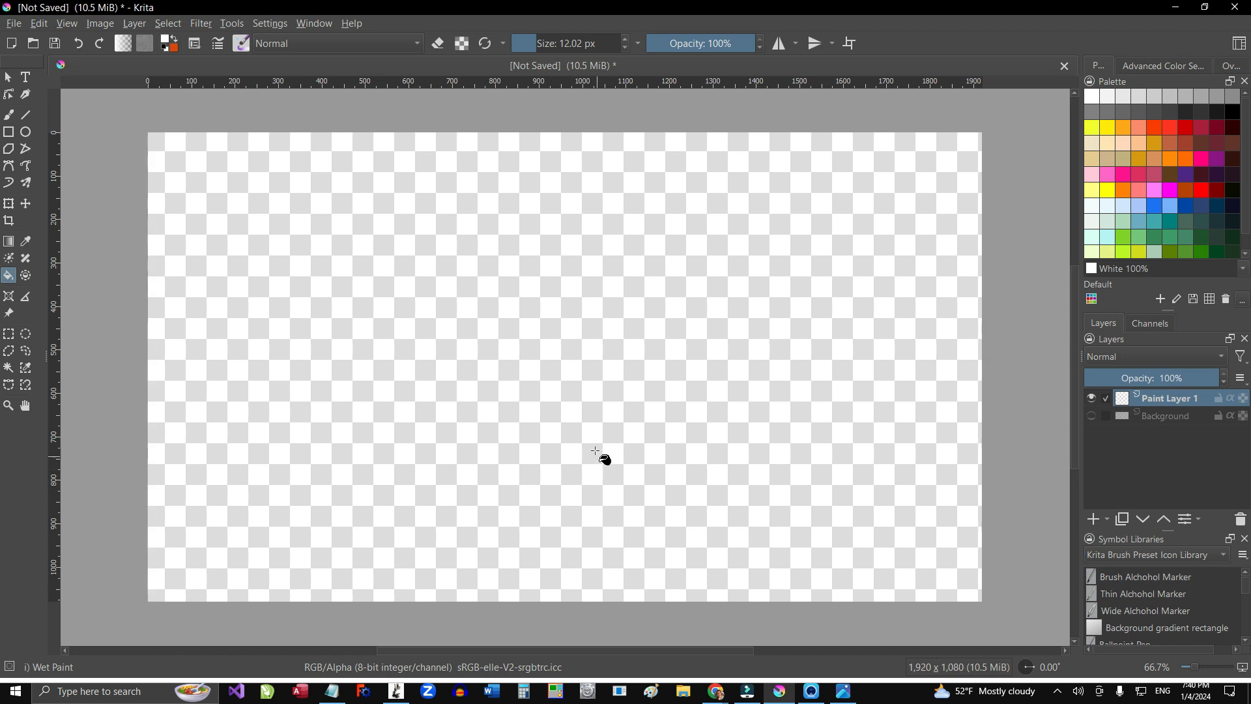
pyautogui.moveTo(732, 443); pyautogui.dragTo(633, 407)
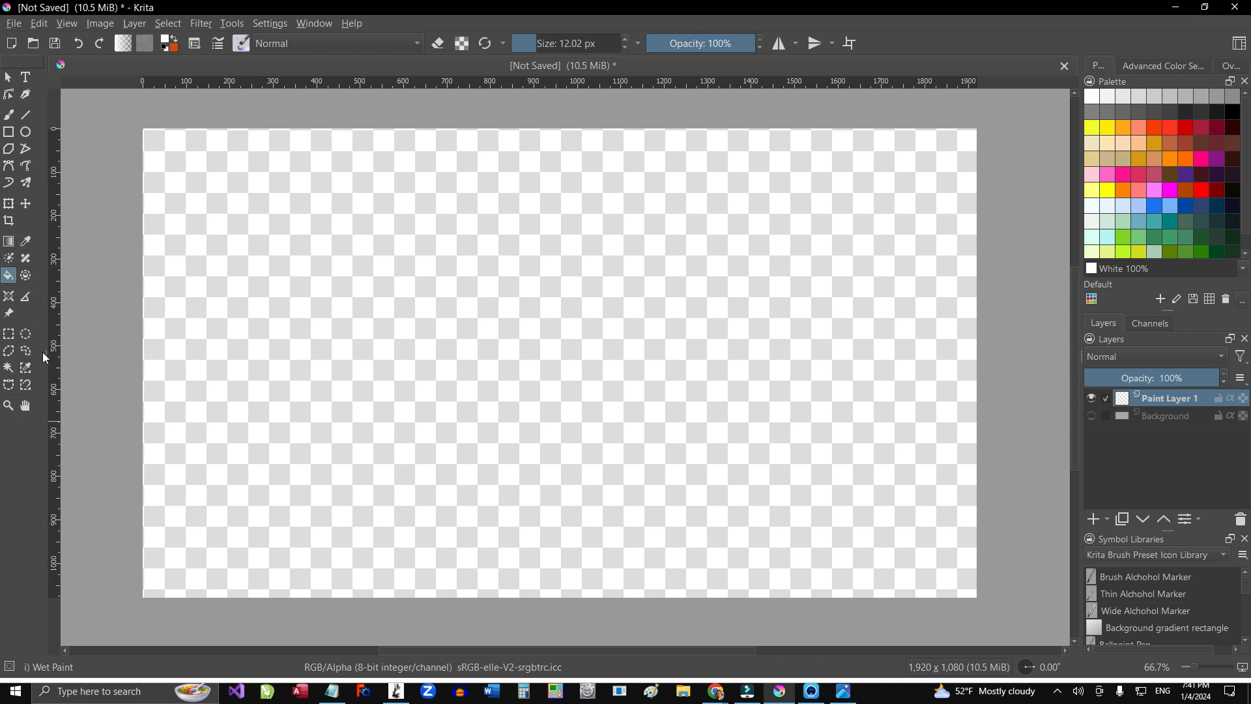
pyautogui.moveTo(46, 355)
pyautogui.mouseDown()
pyautogui.moveTo(32, 354)
pyautogui.moveTo(67, 358)
pyautogui.moveTo(51, 356)
pyautogui.mouseUp()
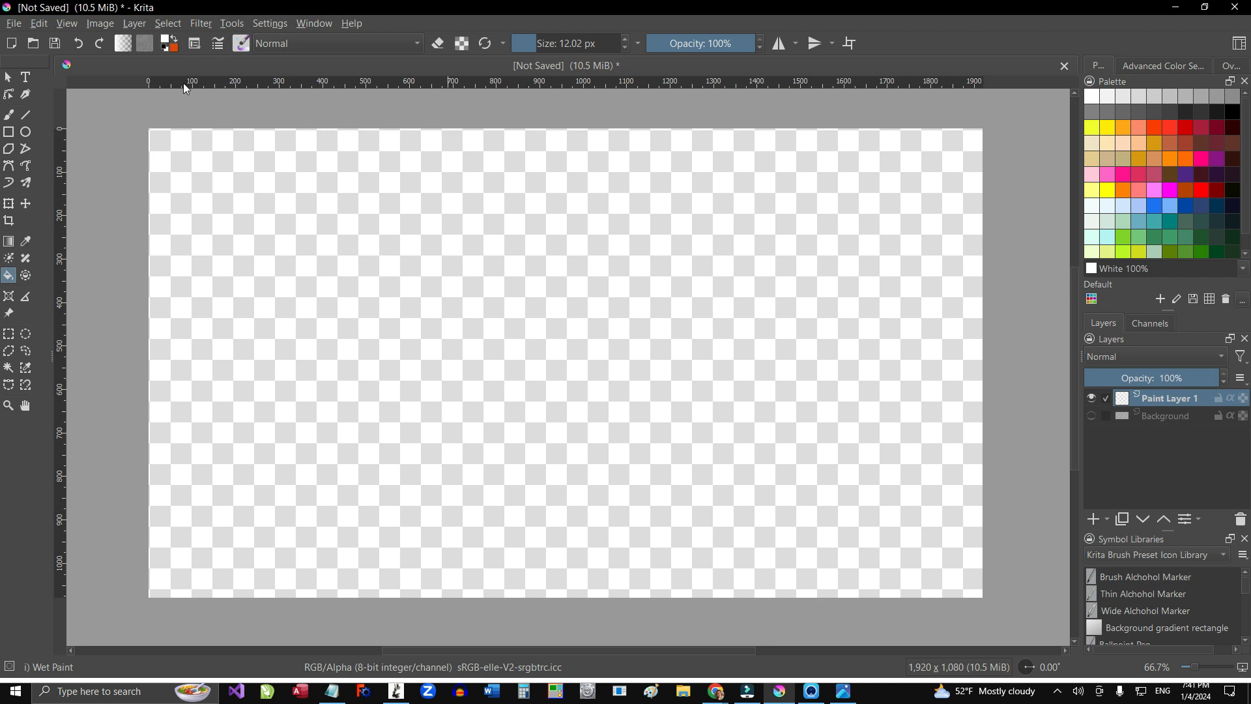
pyautogui.click(240, 45)
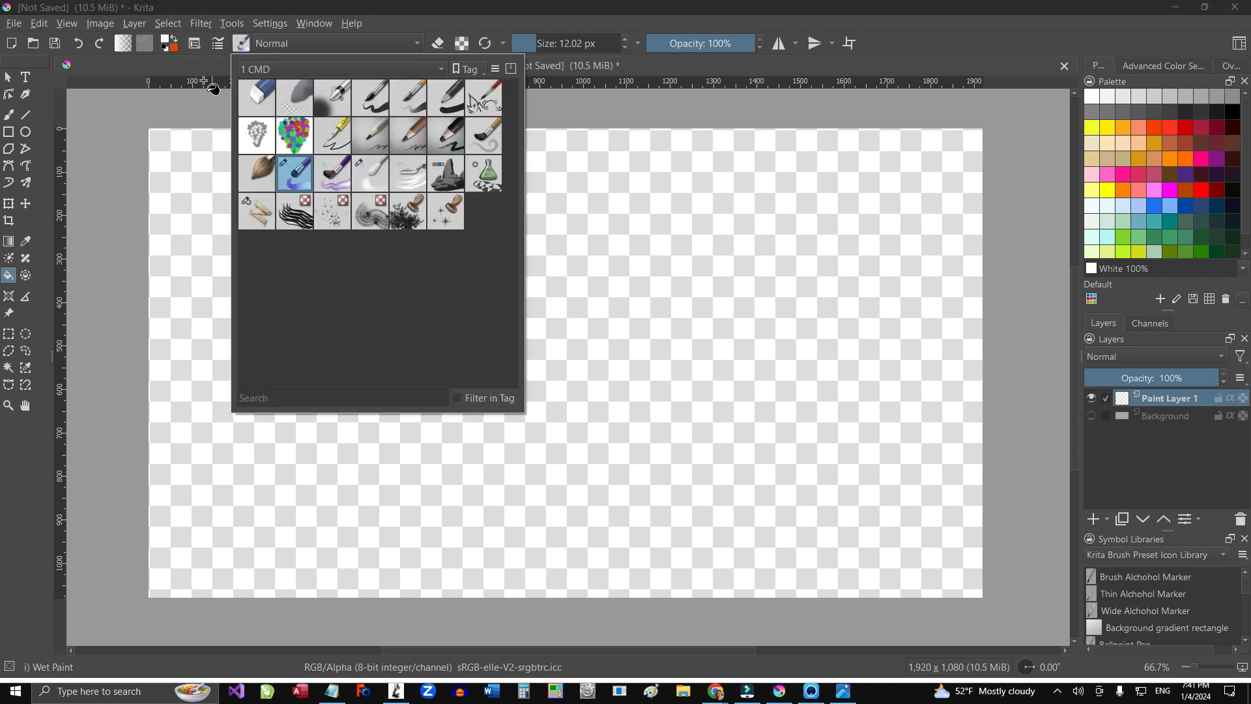
pyautogui.click(242, 45)
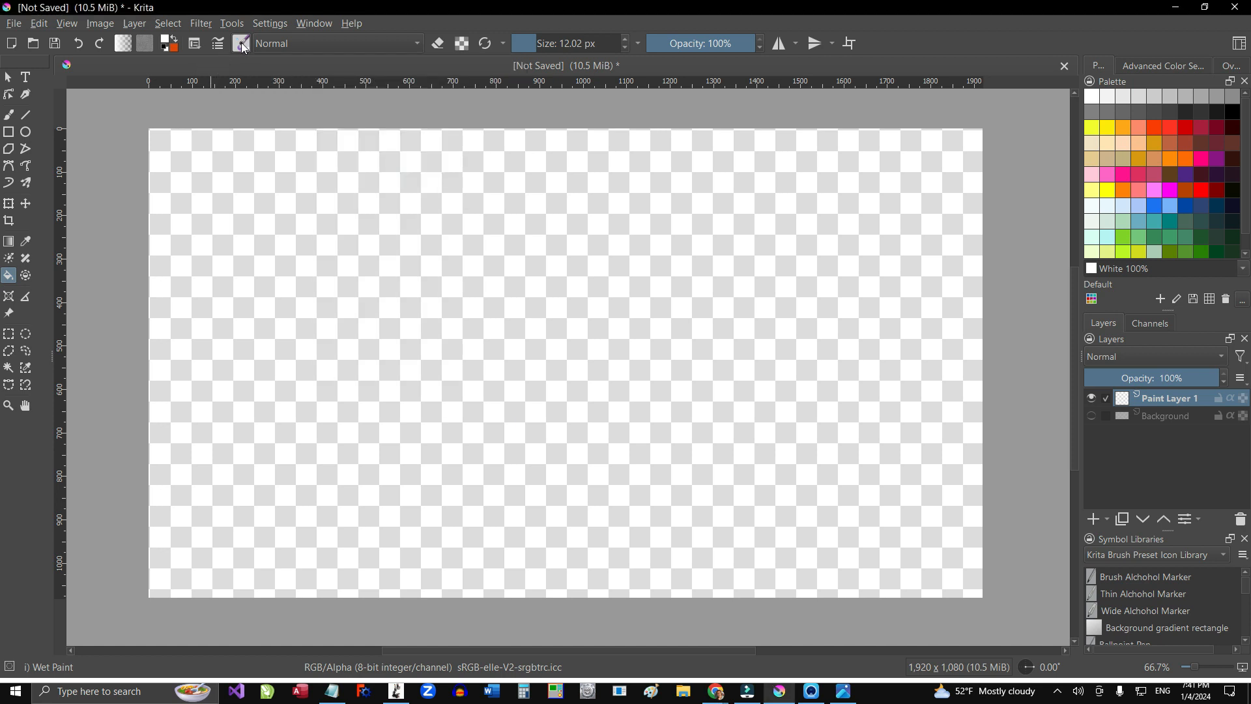
# Step: Look through the brush presets tagged Paint and return to the 1 CMD presets without choosing a brush
pyautogui.click(242, 45)
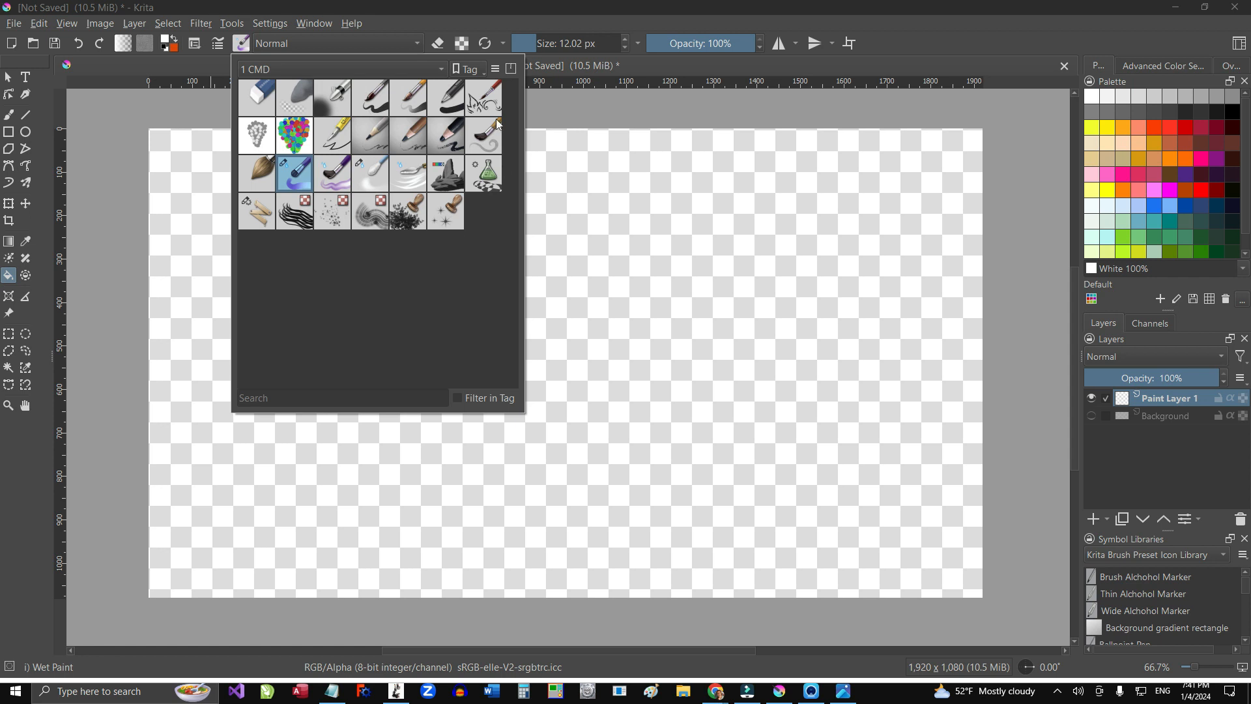
pyautogui.click(346, 68)
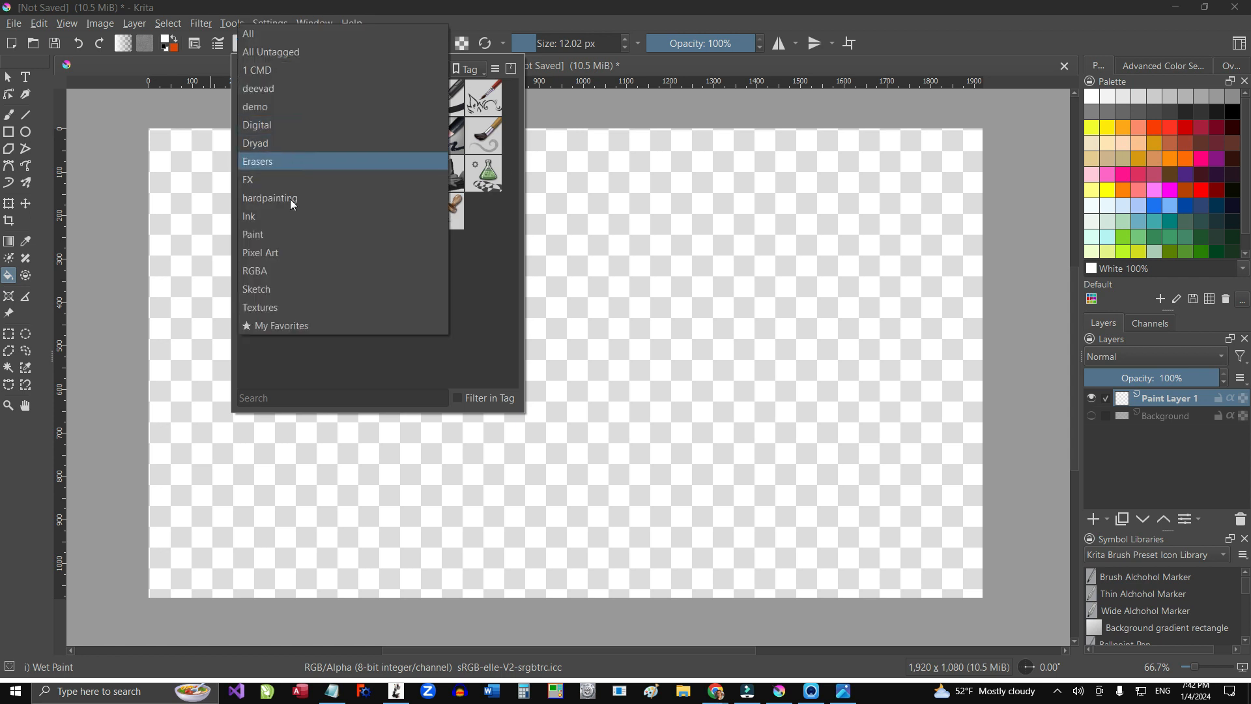
pyautogui.click(294, 236)
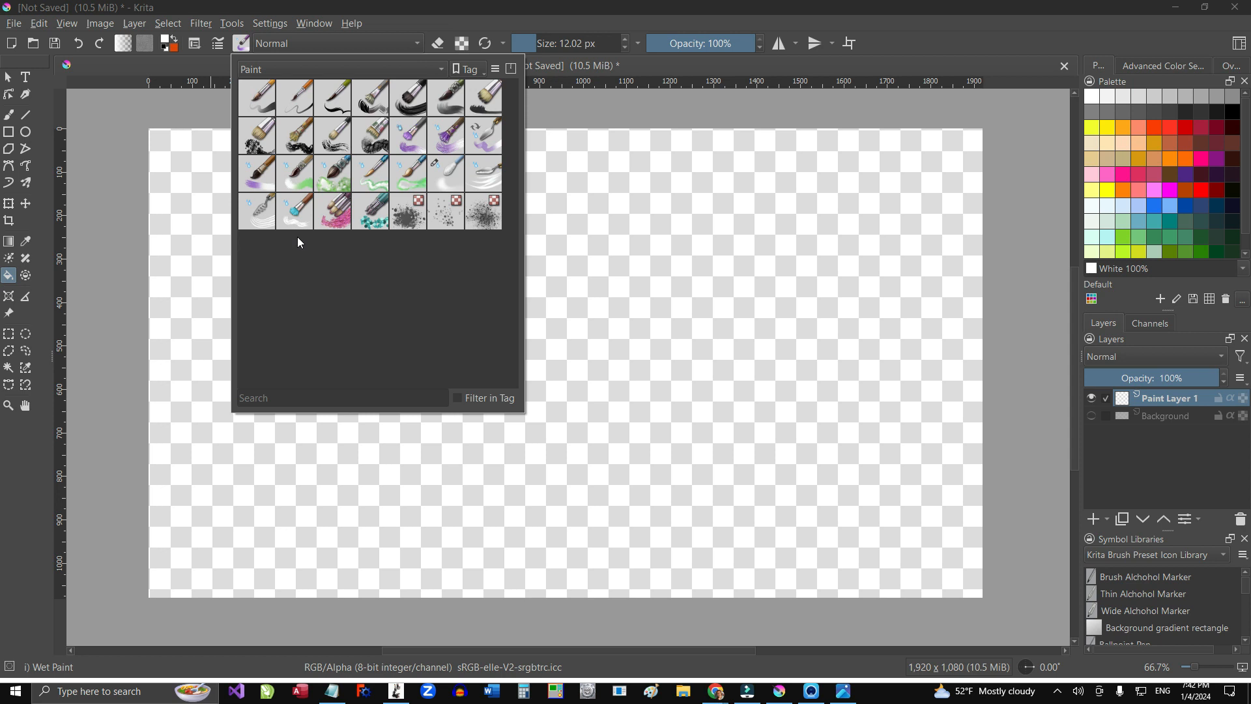
pyautogui.click(338, 70)
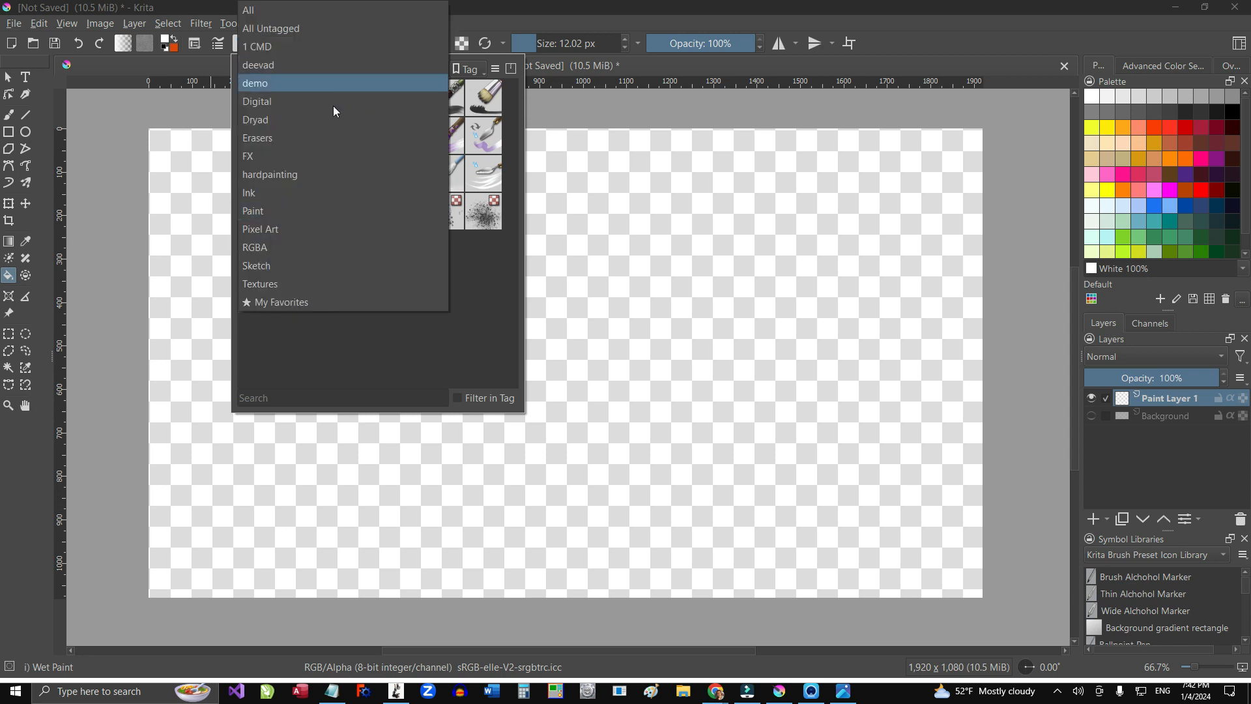
pyautogui.click(309, 48)
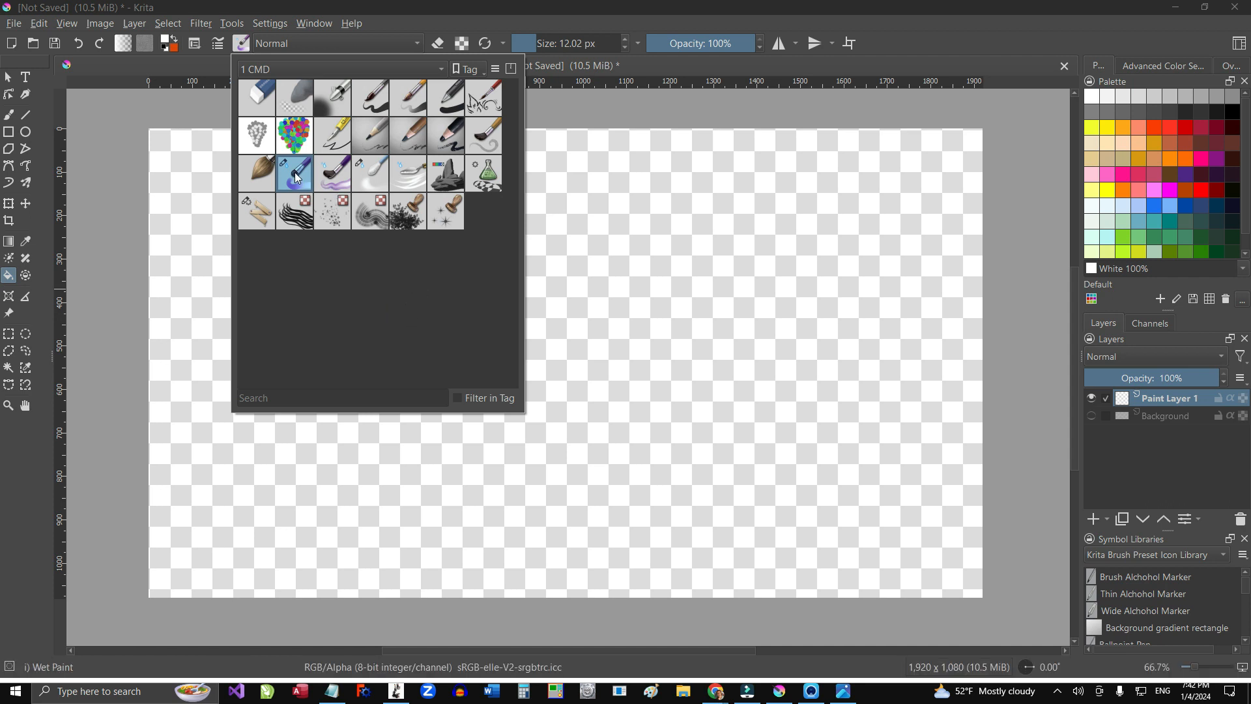
pyautogui.click(574, 283)
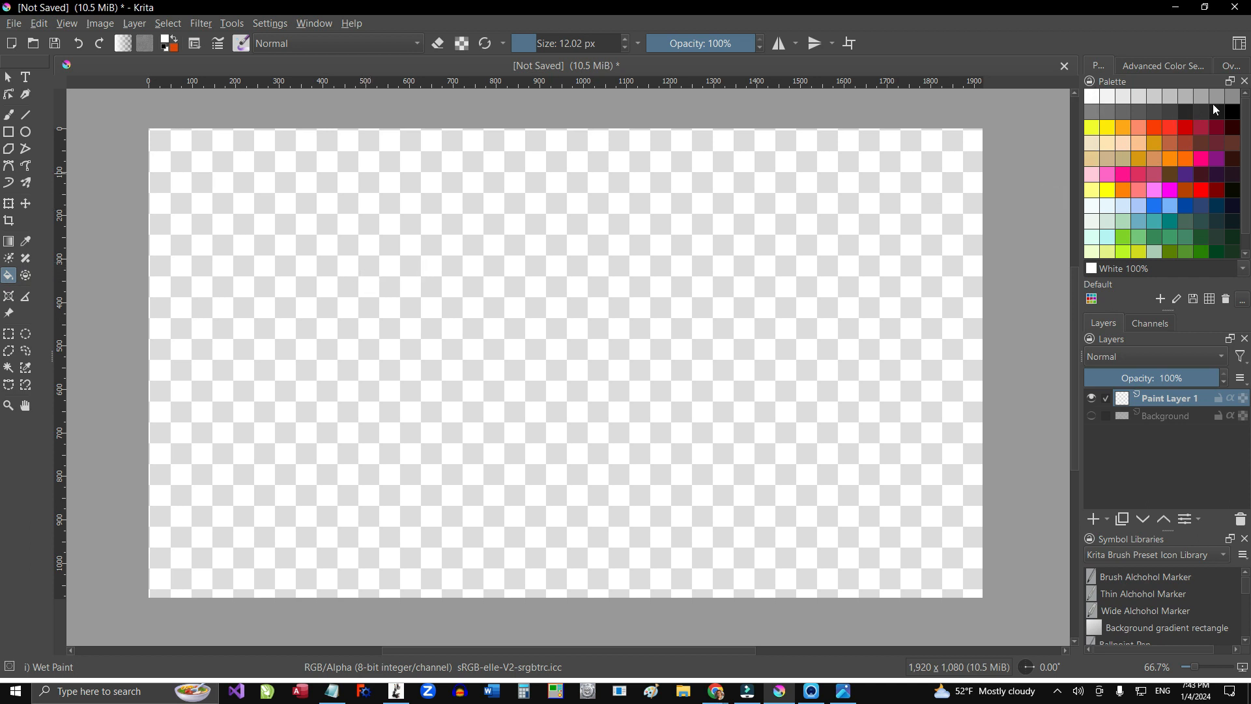
# Step: Try picking a darker orange shade with the Advanced Color Selector and return to the color palette
pyautogui.click(1142, 66)
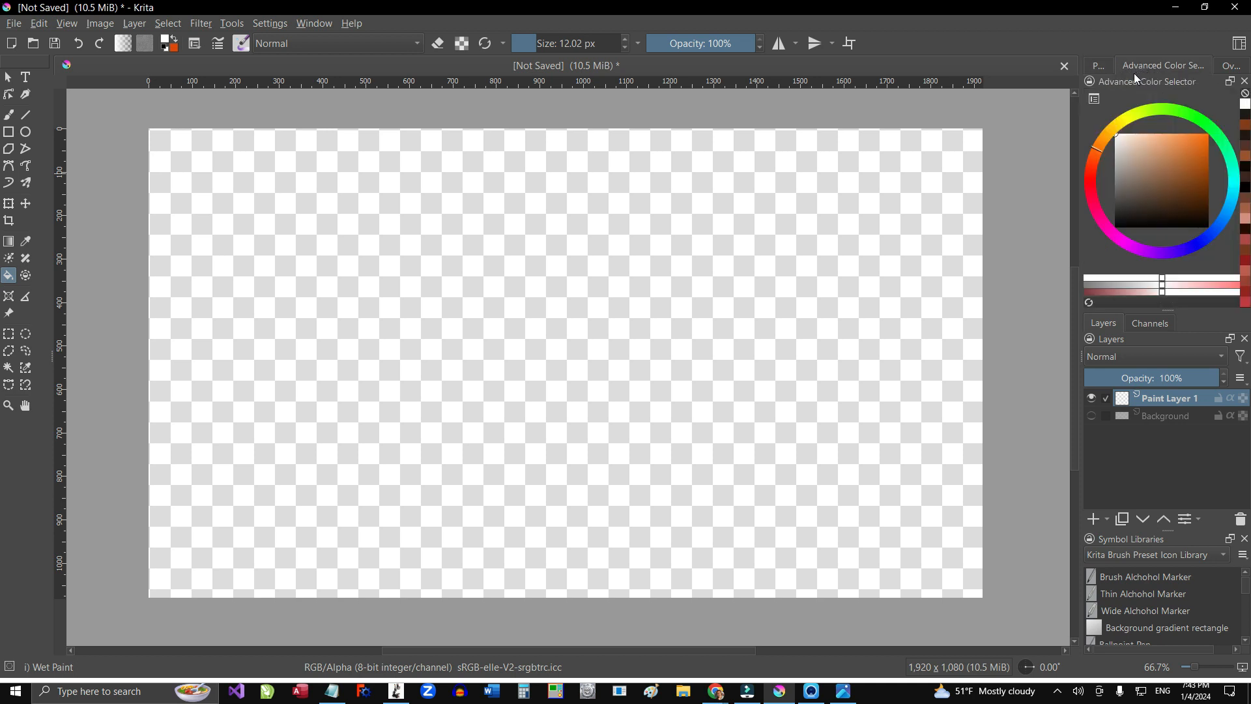
pyautogui.moveTo(1168, 165)
pyautogui.mouseDown()
pyautogui.moveTo(1146, 165)
pyautogui.moveTo(1167, 189)
pyautogui.moveTo(1143, 198)
pyautogui.moveTo(1174, 206)
pyautogui.mouseUp()
pyautogui.click(1096, 63)
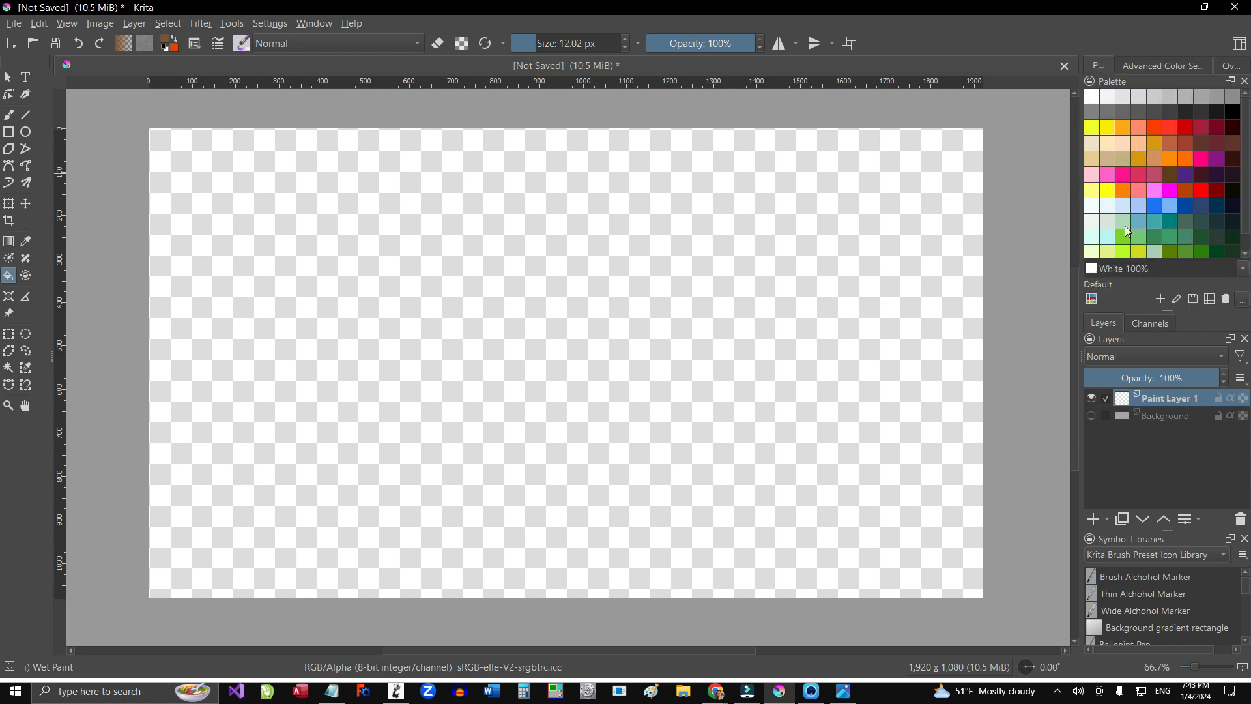
# Step: Paint a gently curved Primary Blue stroke across the middle of Paint Layer 1 with the Freehand Brush at 46 px
pyautogui.click(1151, 205)
pyautogui.click(10, 118)
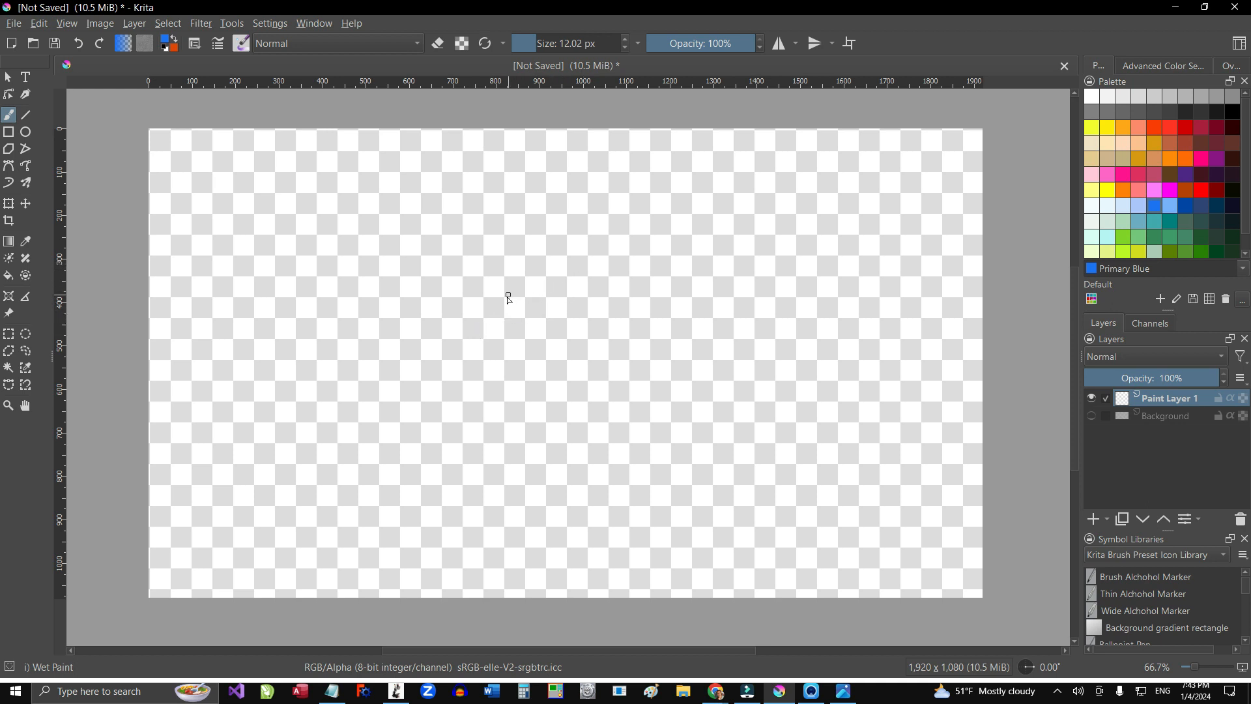
pyautogui.keyDown('shift'); pyautogui.moveTo(507, 299); pyautogui.dragTo(509, 299); pyautogui.keyUp('shift')
pyautogui.moveTo(555, 43)
pyautogui.mouseDown()
pyautogui.moveTo(526, 44)
pyautogui.moveTo(567, 43)
pyautogui.moveTo(528, 43)
pyautogui.moveTo(555, 43)
pyautogui.mouseUp()
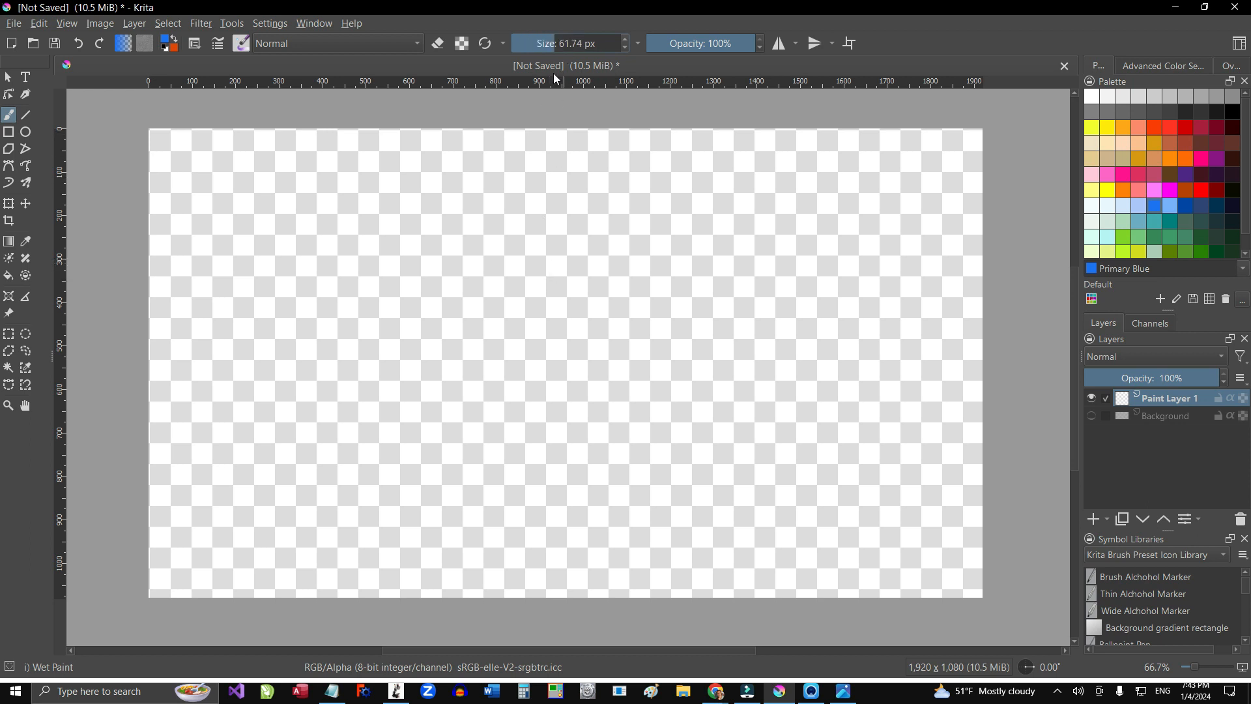
pyautogui.click(487, 47)
pyautogui.moveTo(796, 242)
pyautogui.mouseDown()
pyautogui.moveTo(616, 325)
pyautogui.moveTo(323, 396)
pyautogui.mouseUp()
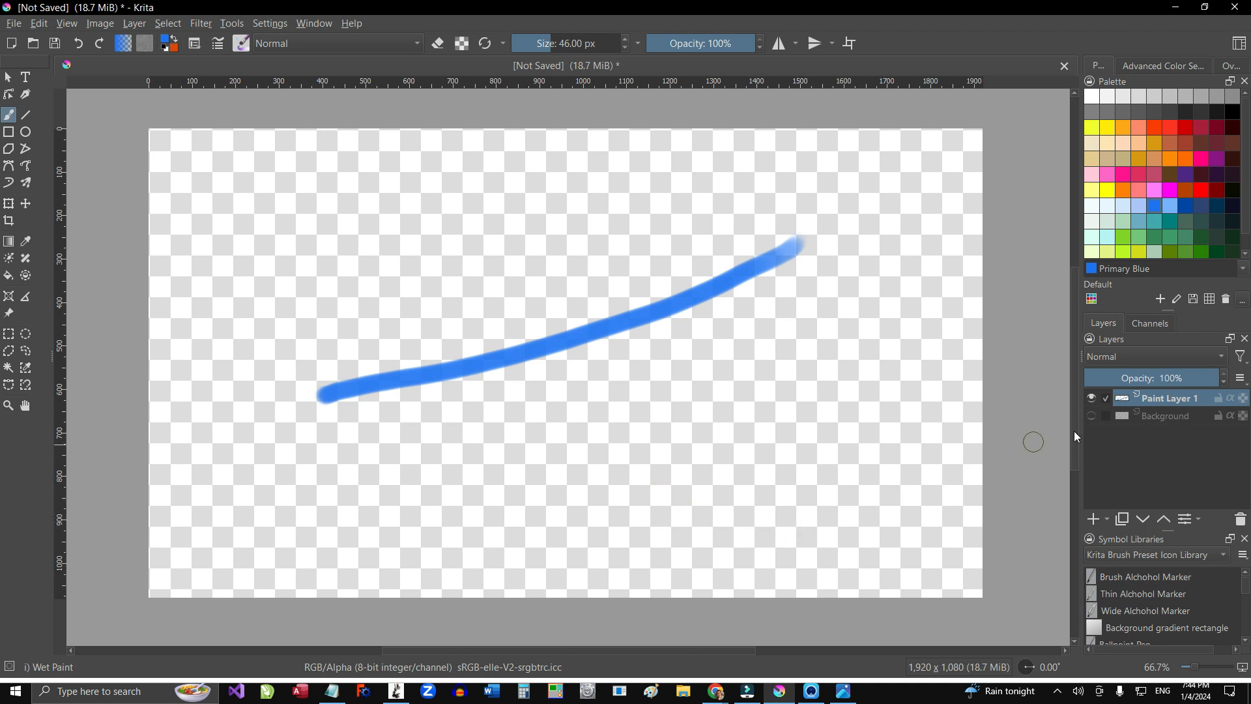
# Step: Add a second paint layer and brush a Deep carmine stroke on it, running diagonally down across the blue stroke
pyautogui.click(1093, 521)
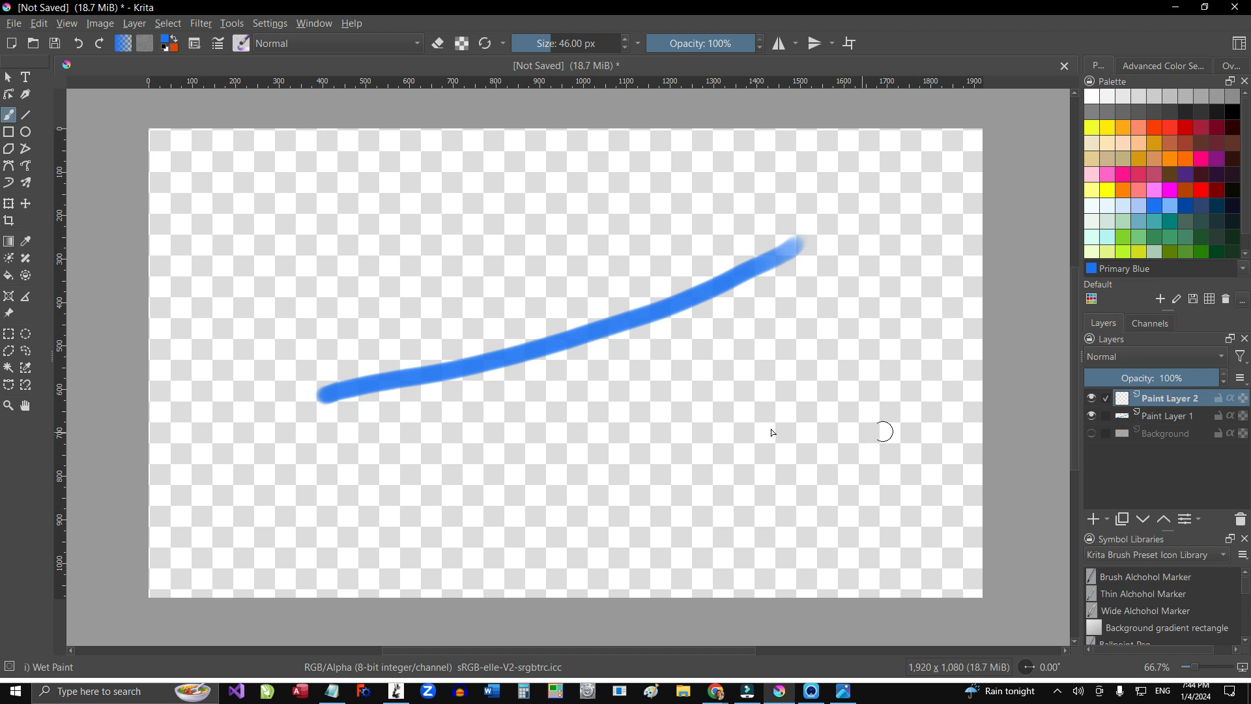
pyautogui.click(1216, 190)
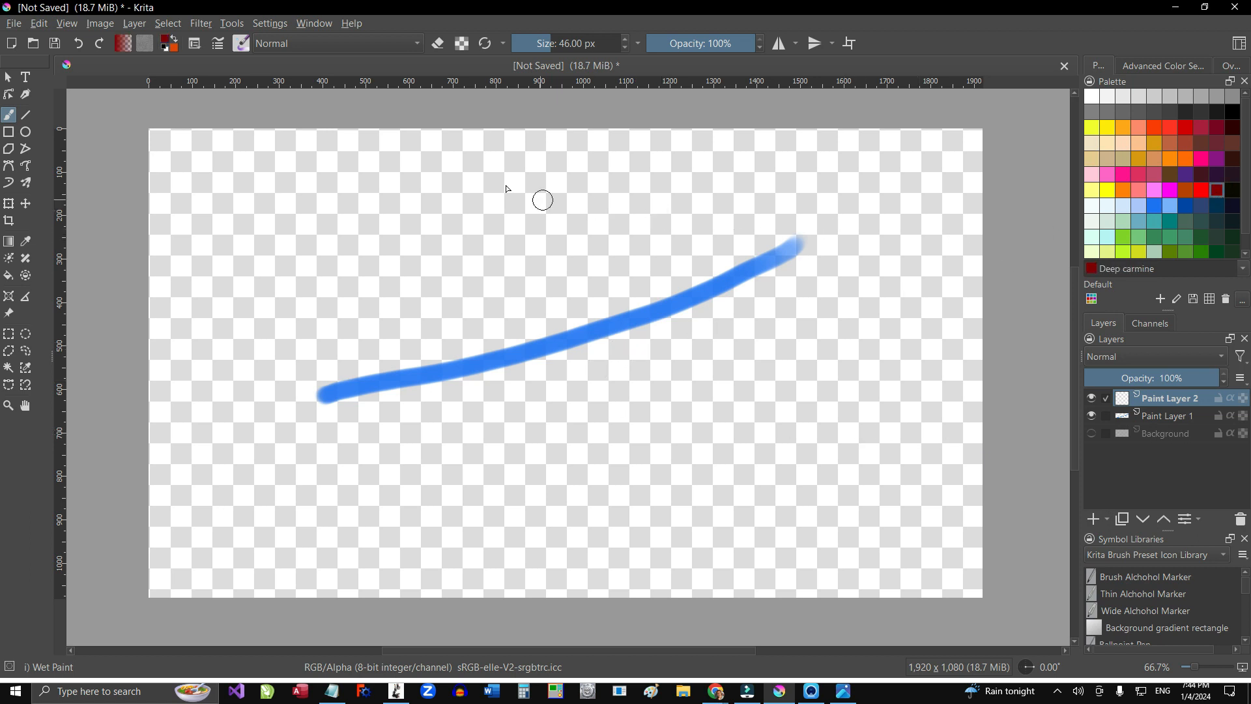
pyautogui.moveTo(351, 179)
pyautogui.mouseDown()
pyautogui.moveTo(409, 197)
pyautogui.moveTo(791, 418)
pyautogui.mouseUp()
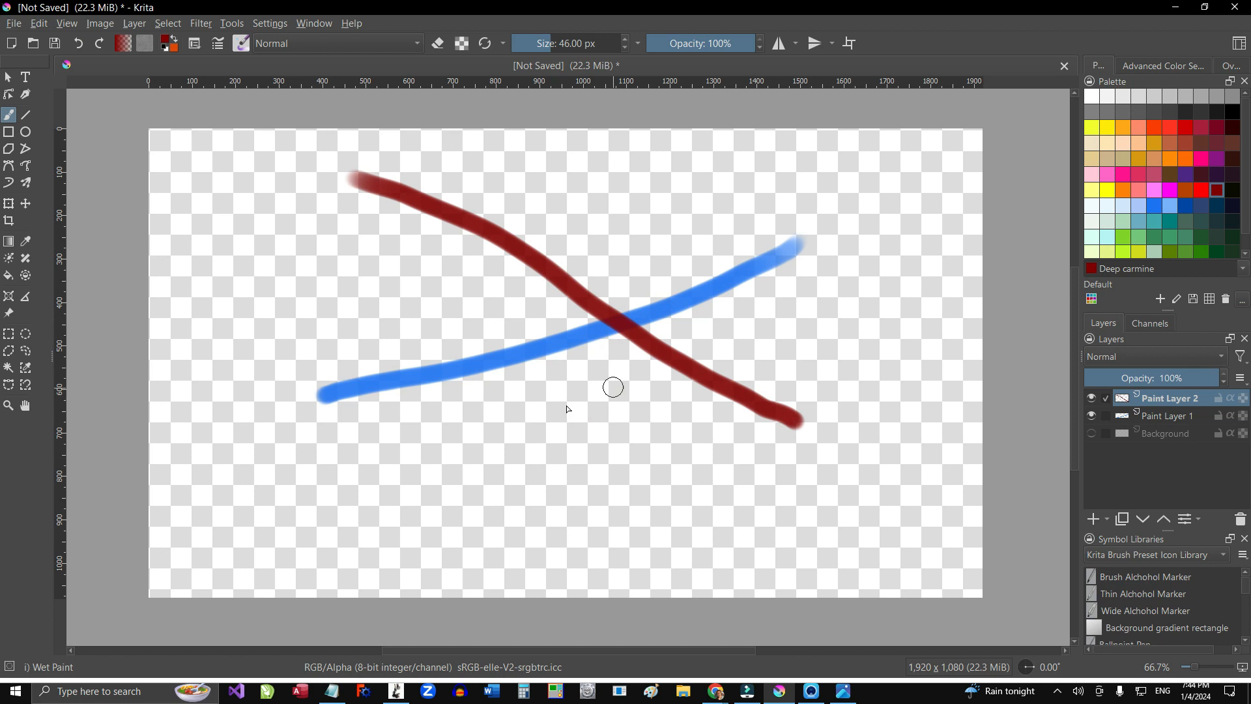
# Step: Add a third paint layer with a steep Yellow ochre stroke across the other two and move it below Paint Layer 1
pyautogui.click(1093, 518)
pyautogui.click(1138, 159)
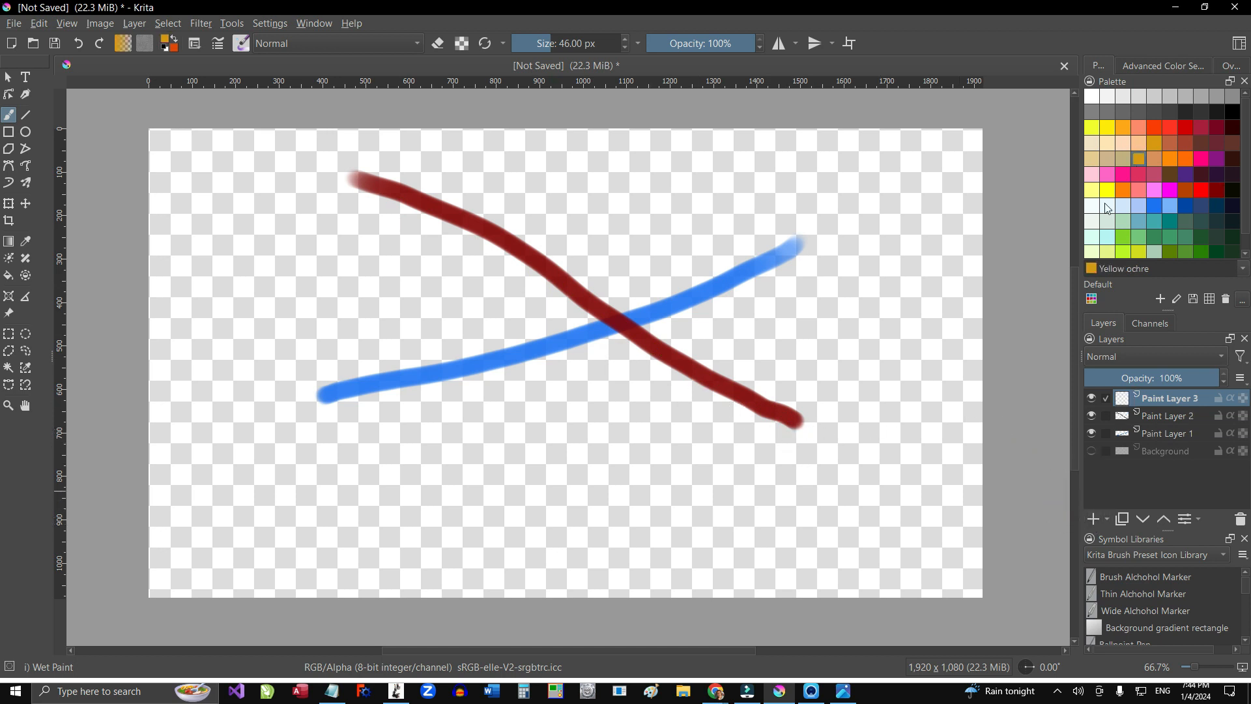
pyautogui.moveTo(694, 155); pyautogui.dragTo(478, 495)
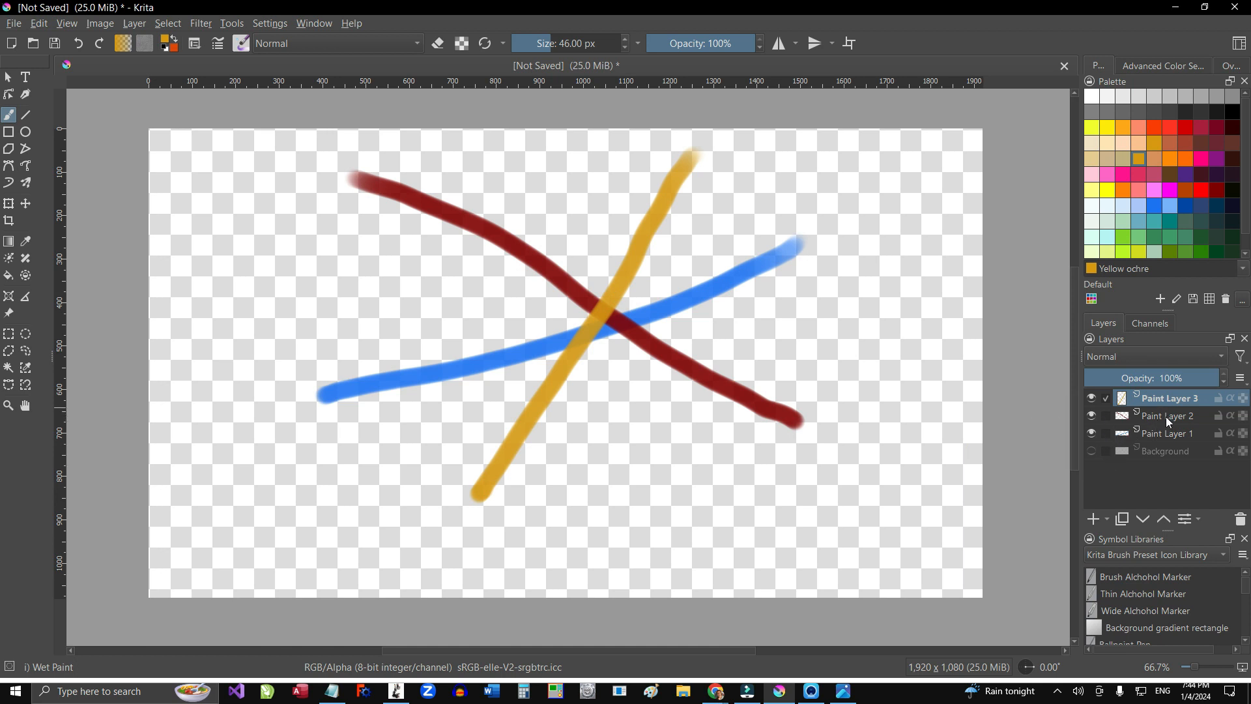
pyautogui.click(1144, 518)
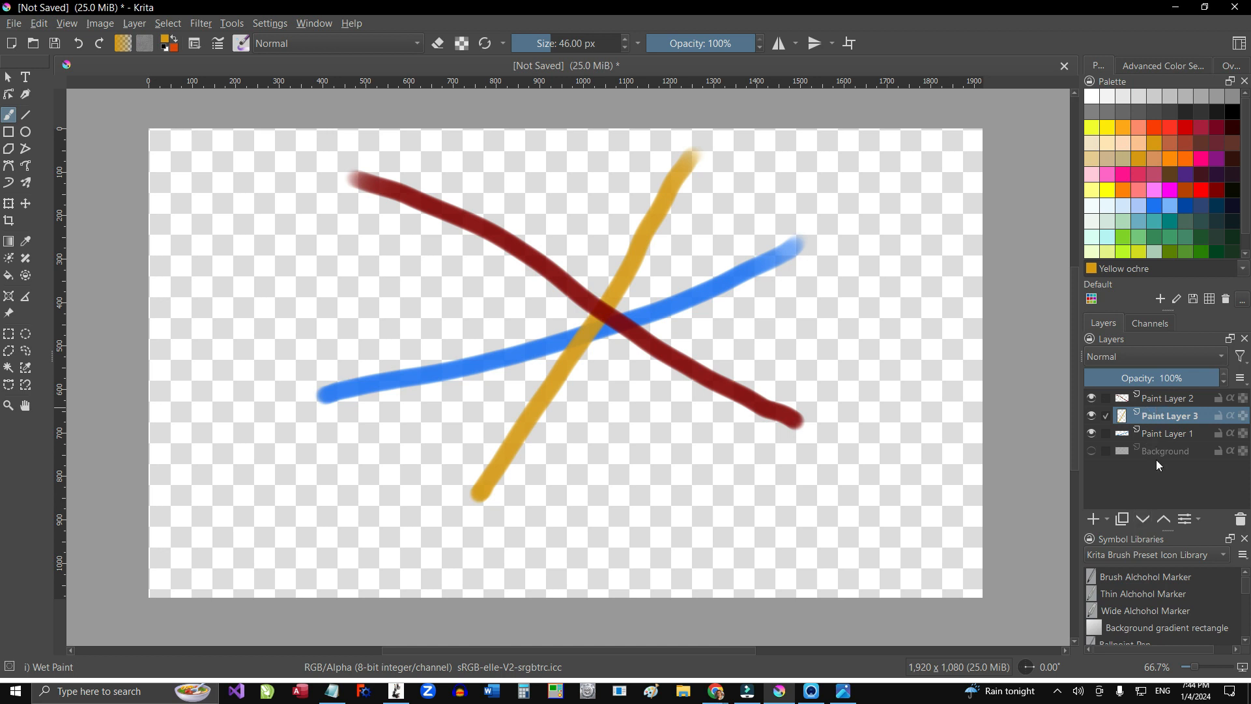
pyautogui.click(1143, 521)
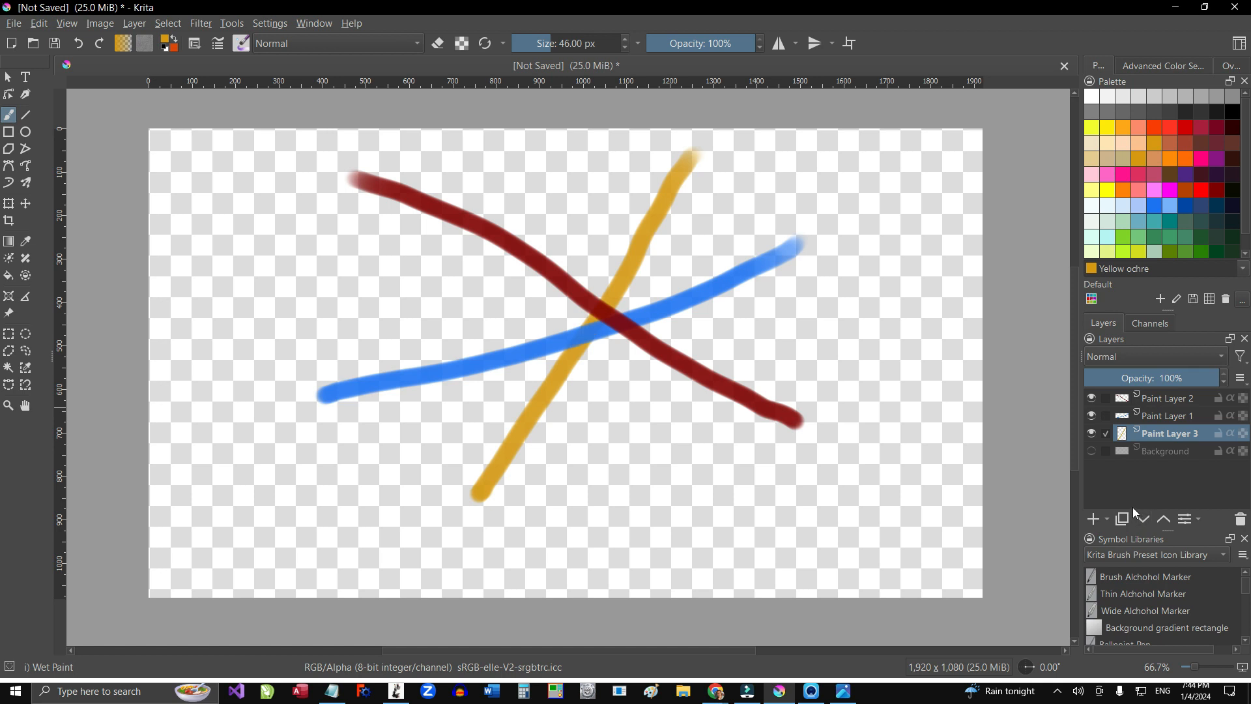
# Step: Toggle the visibility of Paint Layer 2 to identify its stroke and rename the layer RED
pyautogui.click(1162, 398)
pyautogui.click(1087, 399)
pyautogui.click(1088, 399)
pyautogui.doubleClick(1157, 401)
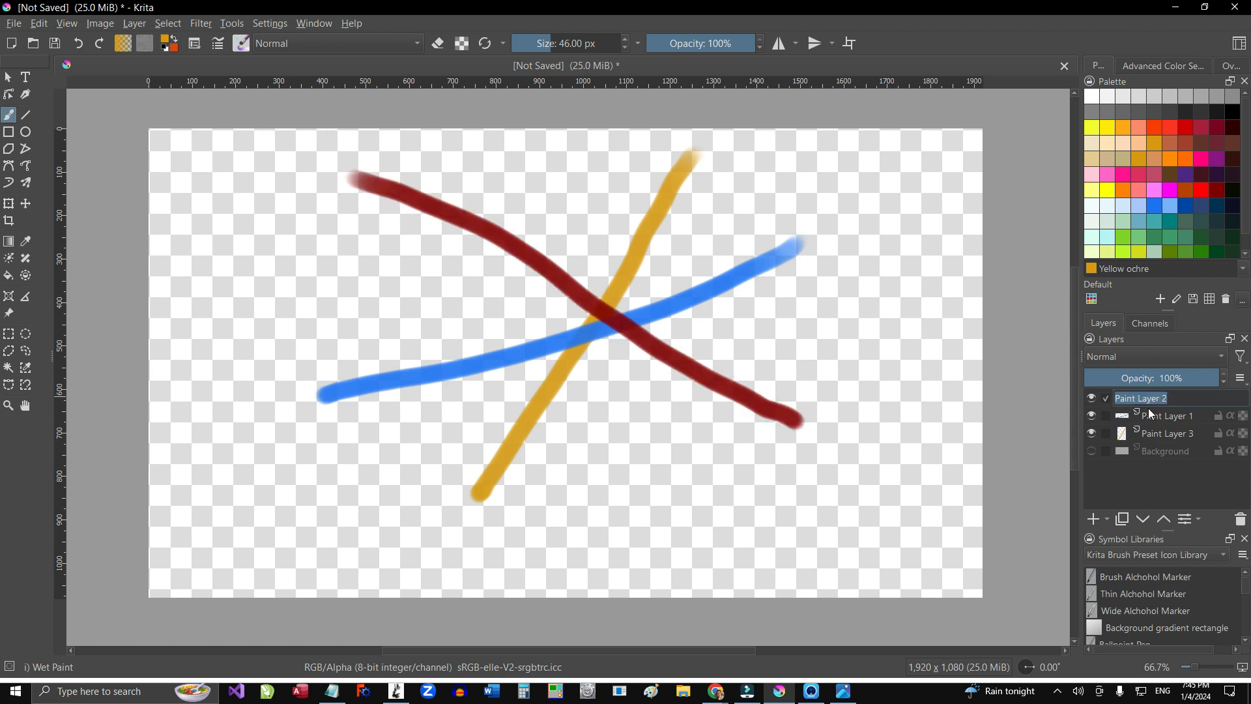
pyautogui.write('RED')
pyautogui.press('Return')
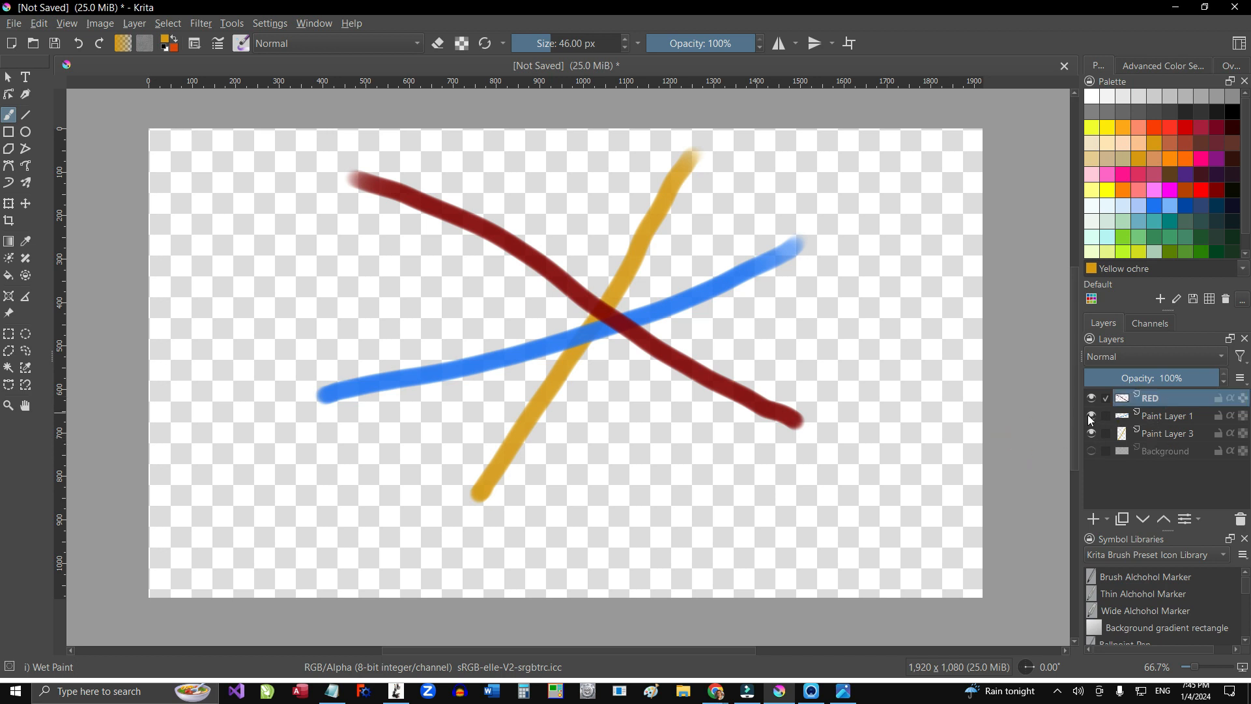
# Step: Toggle the visibility of Paint Layer 1 to identify its stroke and rename the layer BLUE
pyautogui.click(1090, 416)
pyautogui.click(1092, 416)
pyautogui.click(1093, 416)
pyautogui.click(1093, 415)
pyautogui.doubleClick(1166, 415)
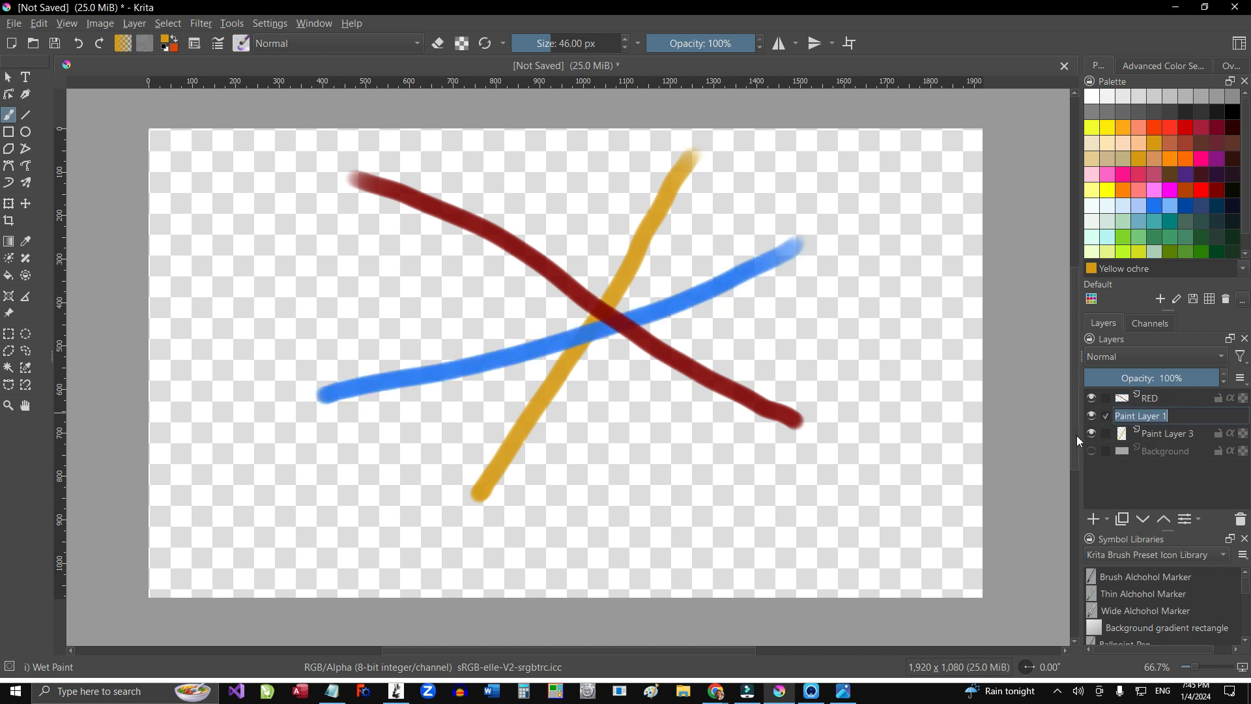
pyautogui.write('BLUE')
pyautogui.press('Return')
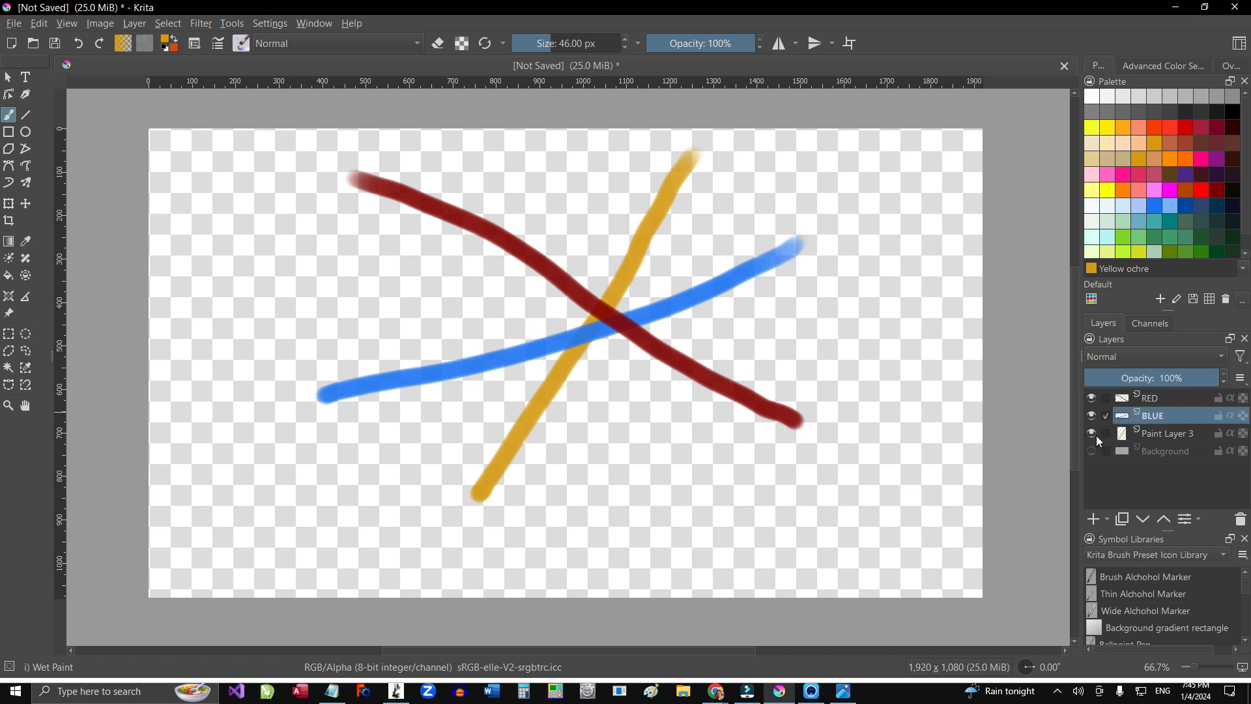
# Step: Toggle the visibility of Paint Layer 3 to identify its stroke and rename the layer YELLOW
pyautogui.click(1093, 433)
pyautogui.click(1090, 433)
pyautogui.doubleClick(1152, 433)
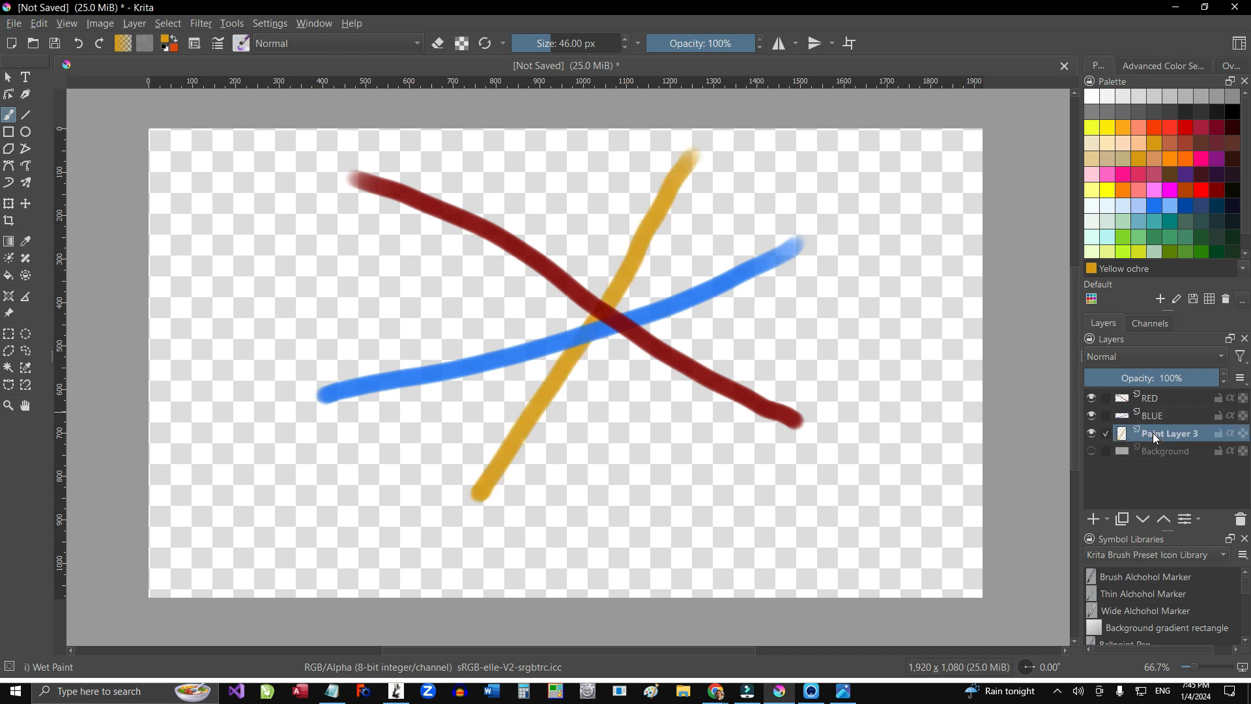
pyautogui.write('YELLO')
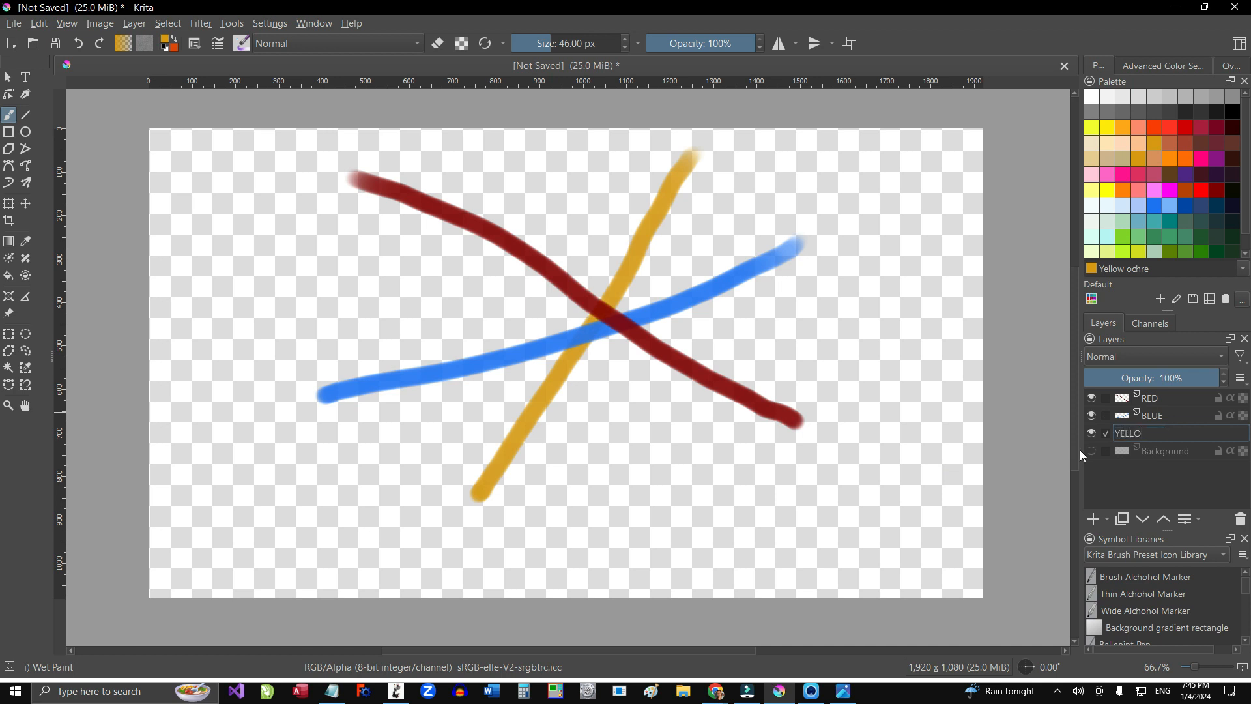
pyautogui.press('Return')
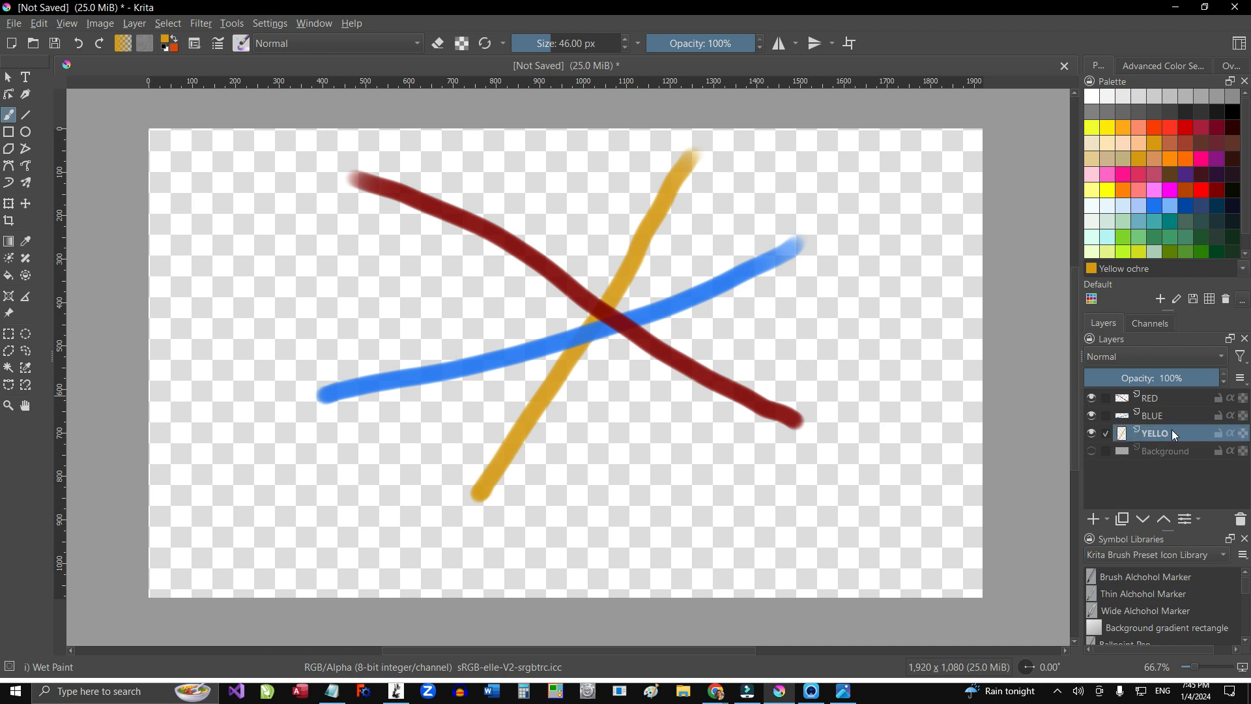
pyautogui.doubleClick(1146, 433)
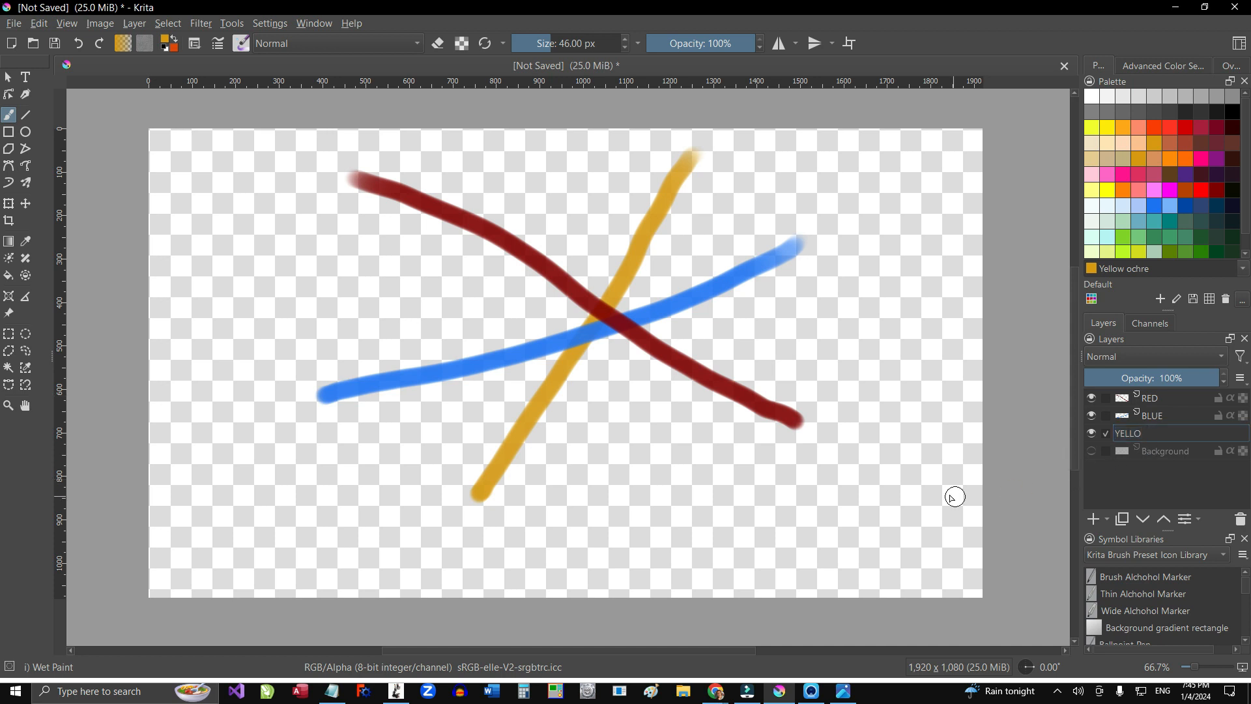
pyautogui.write('W')
pyautogui.press('Return')
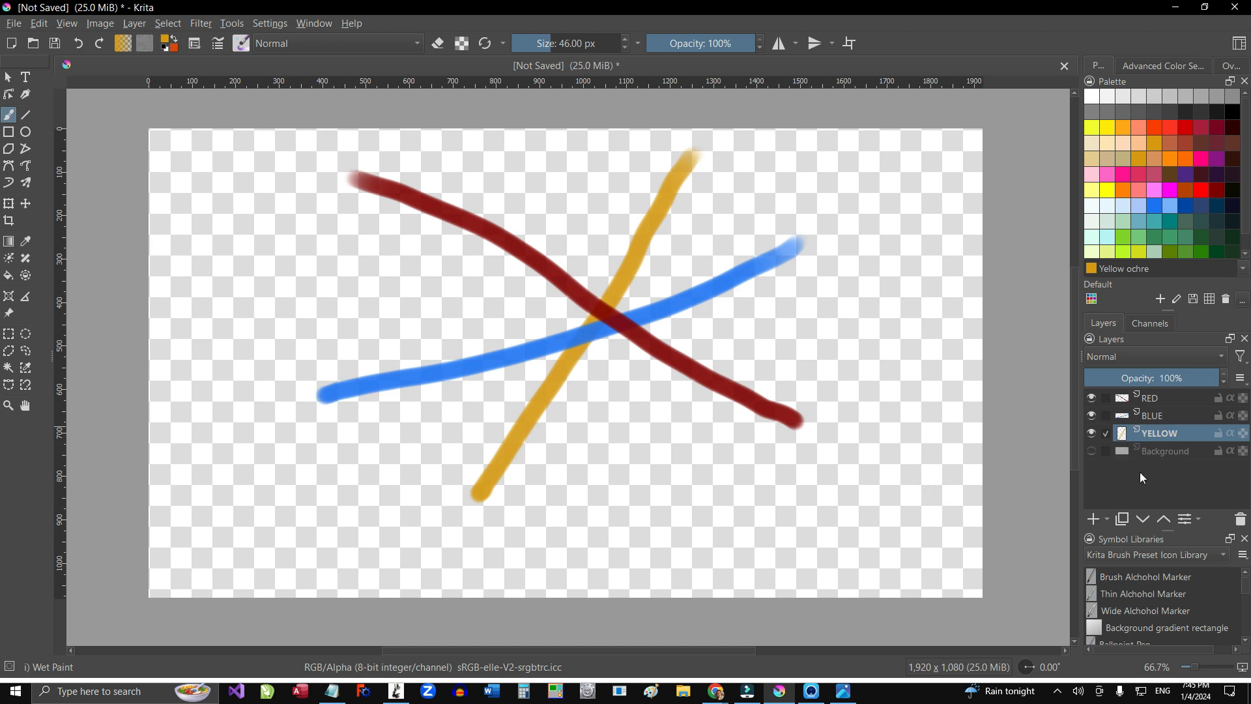
# Step: Raise the YELLOW layer to the top of the stack and lower it to sit between RED and BLUE
pyautogui.click(1168, 519)
pyautogui.click(1162, 520)
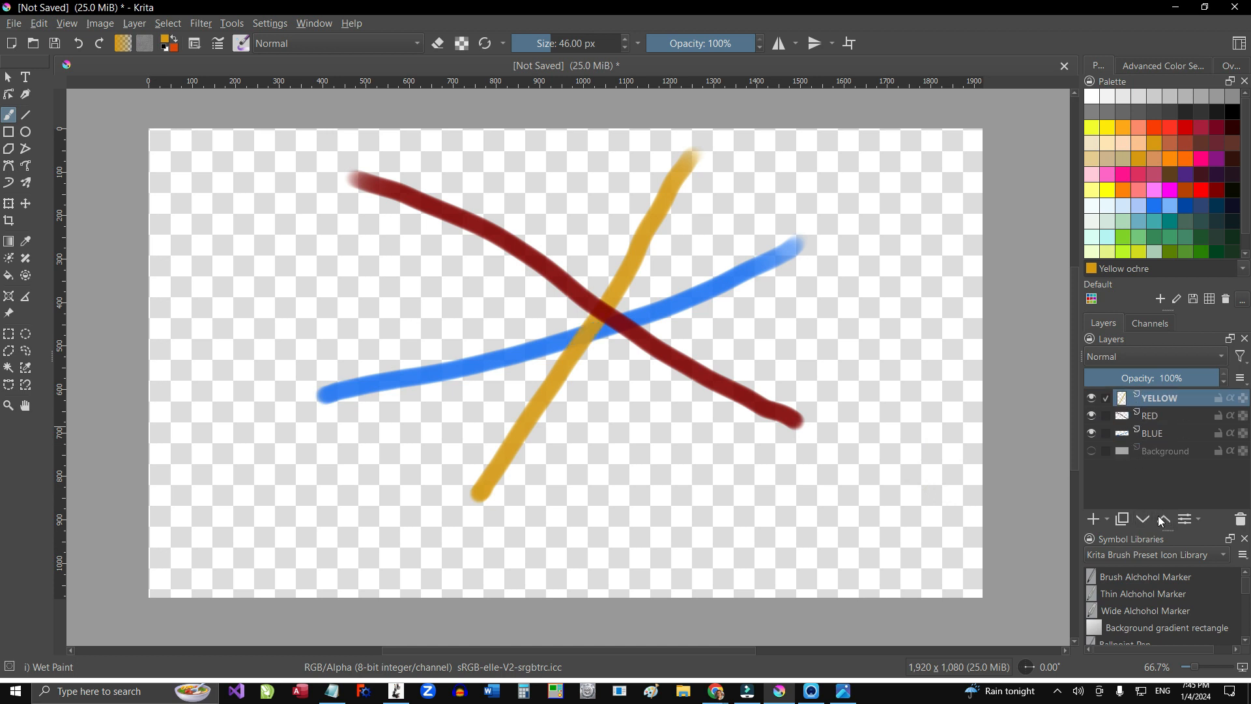
pyautogui.click(1144, 519)
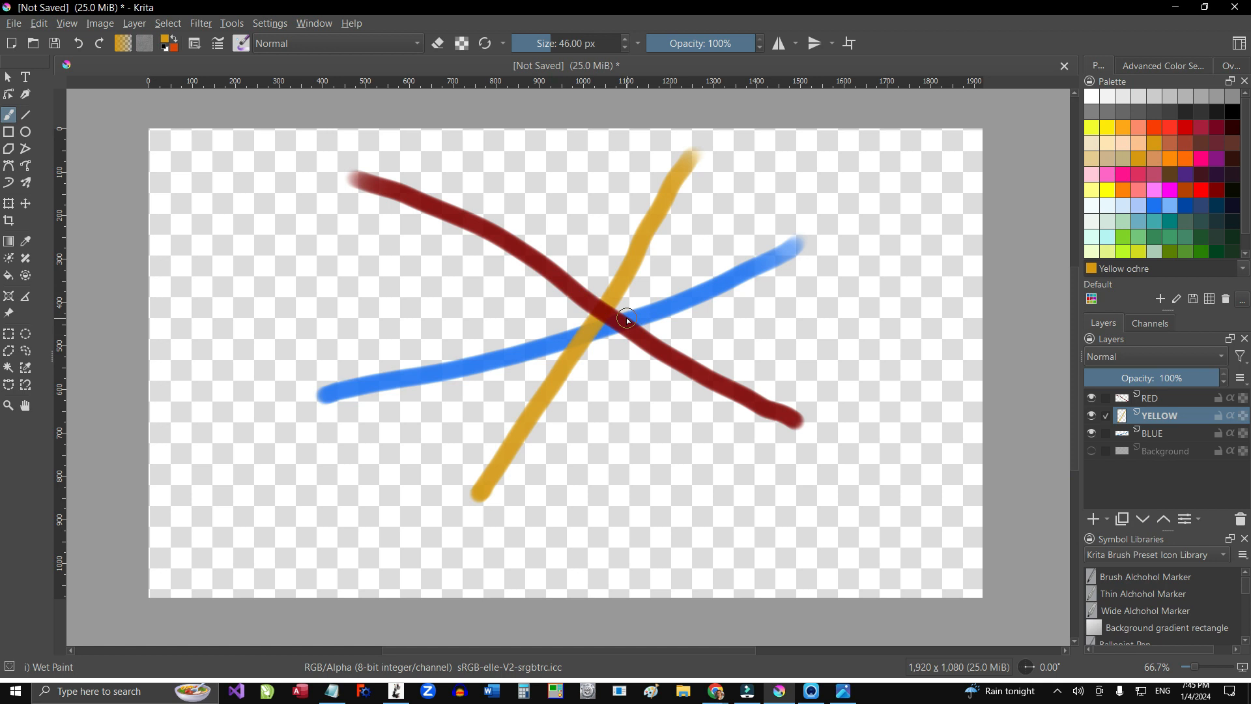
# Step: Show the Background layer, fill it with Black 0% using the Fill tool, and make RED the active layer
pyautogui.click(1091, 452)
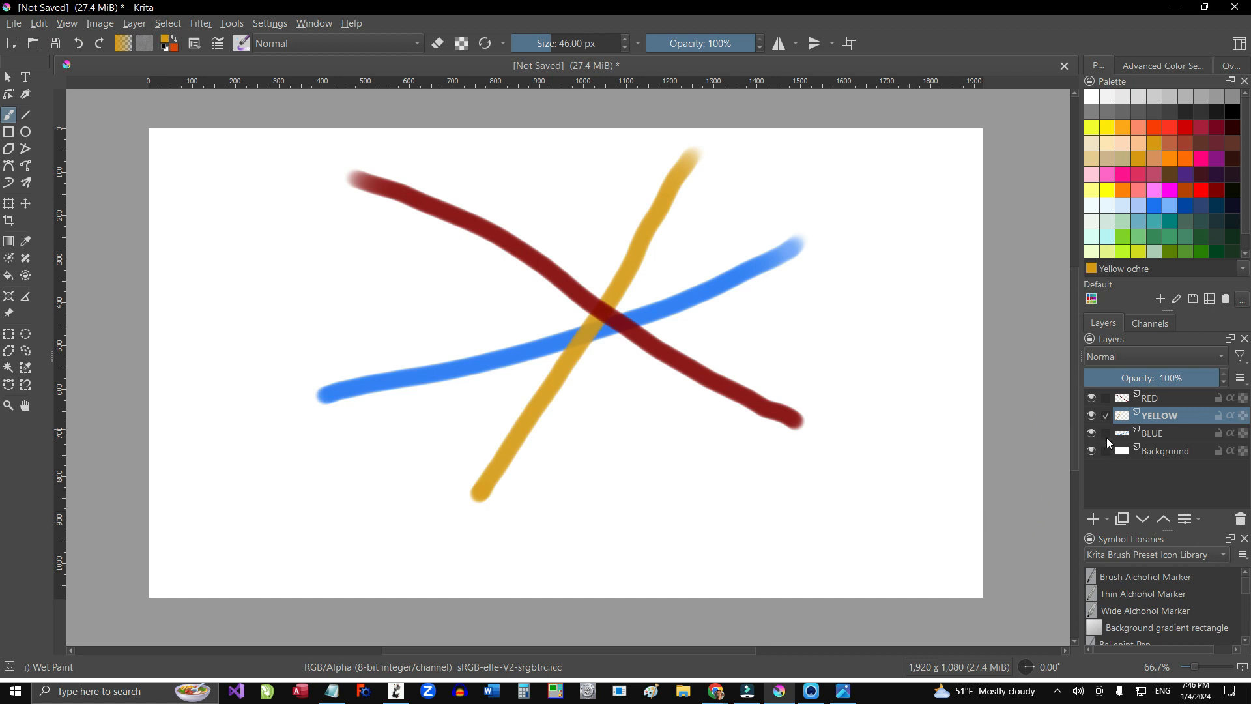
pyautogui.click(1163, 451)
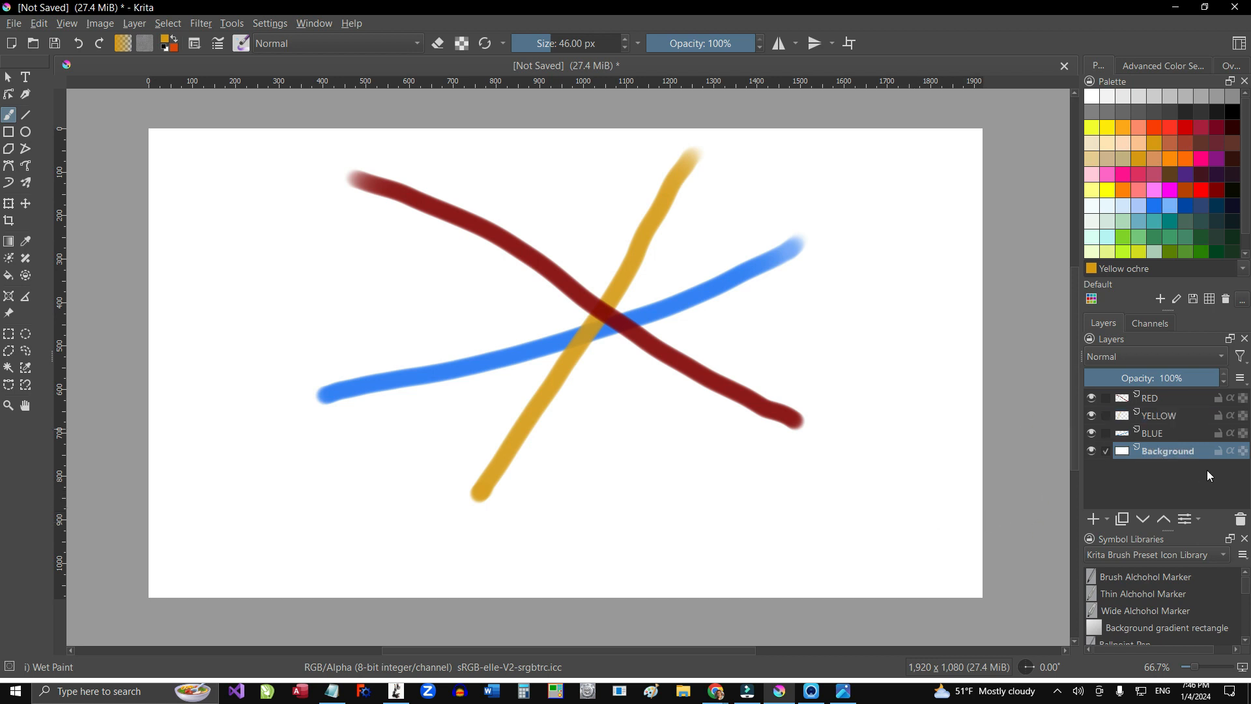
pyautogui.click(9, 276)
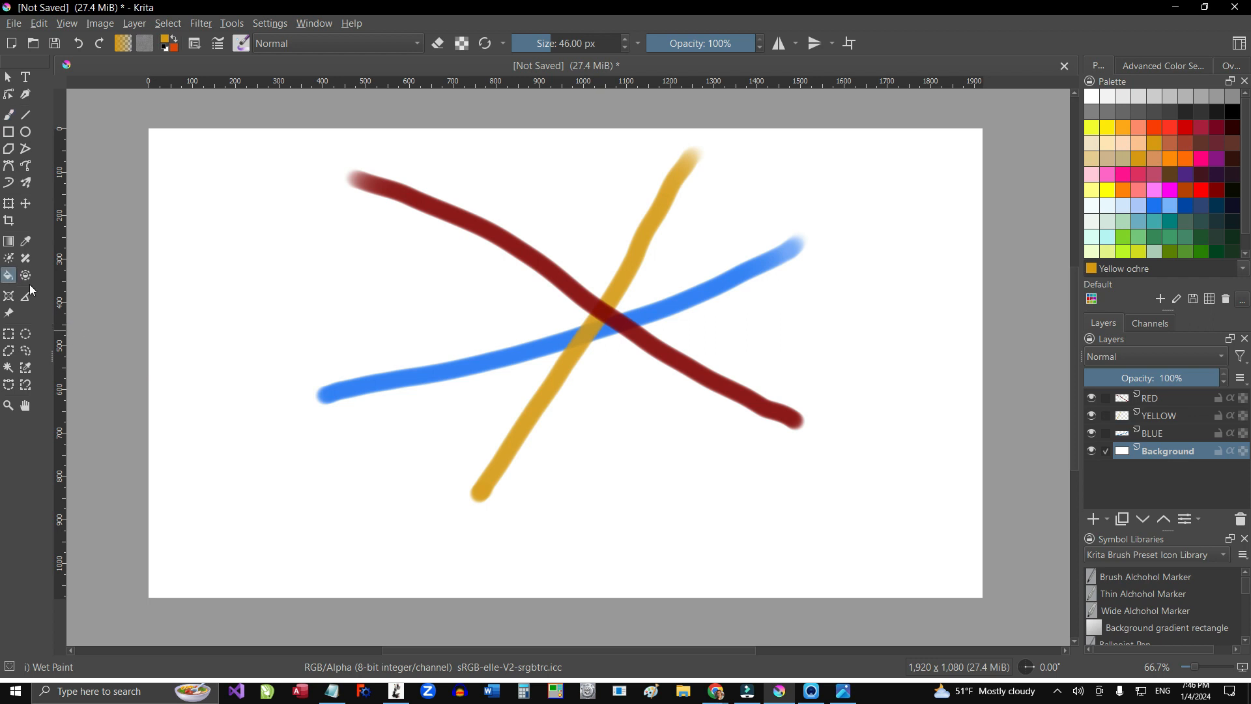
pyautogui.click(1232, 112)
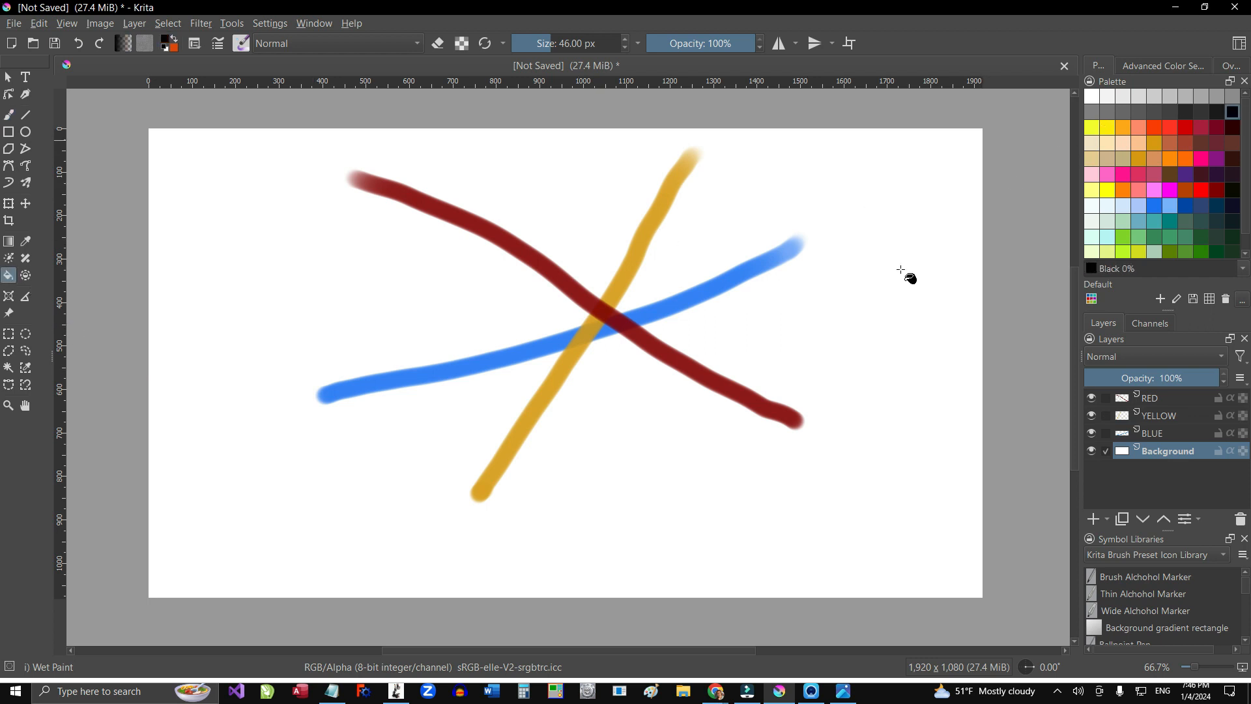
pyautogui.click(727, 572)
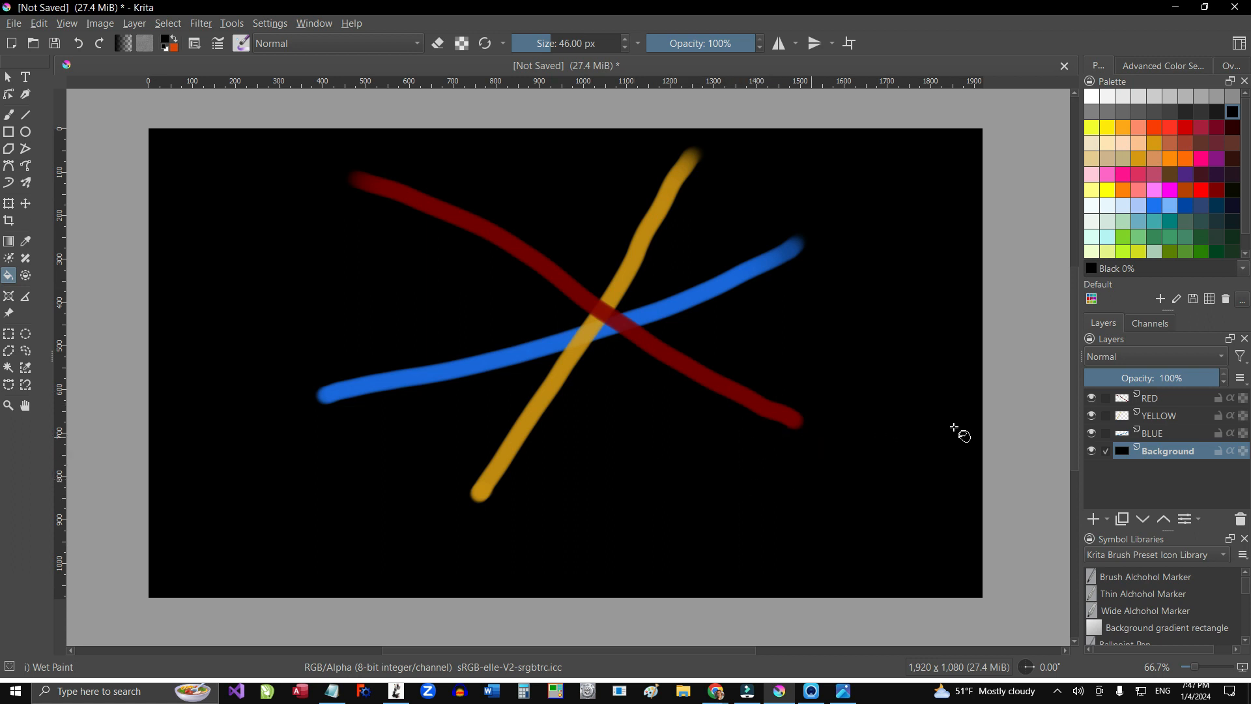
pyautogui.click(1150, 402)
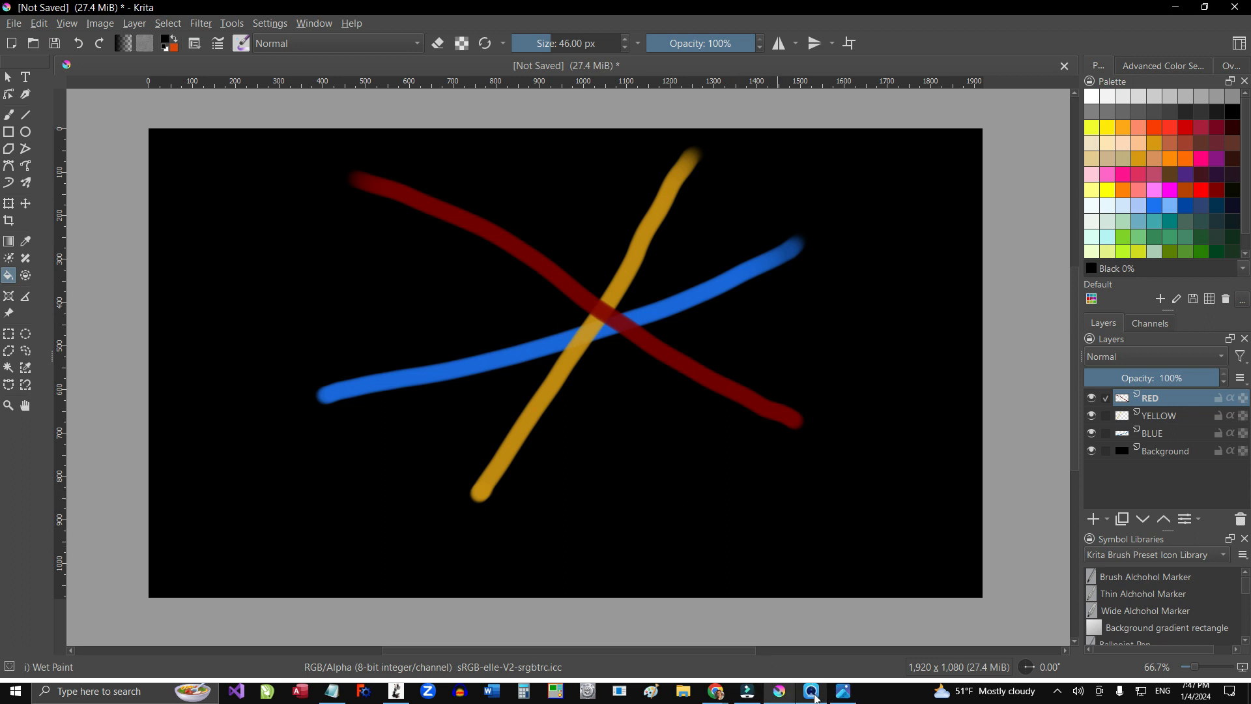
# Step: Switch to Camo Studio to view the keyboard and pen tablet on camera, and return to Krita
pyautogui.click(812, 692)
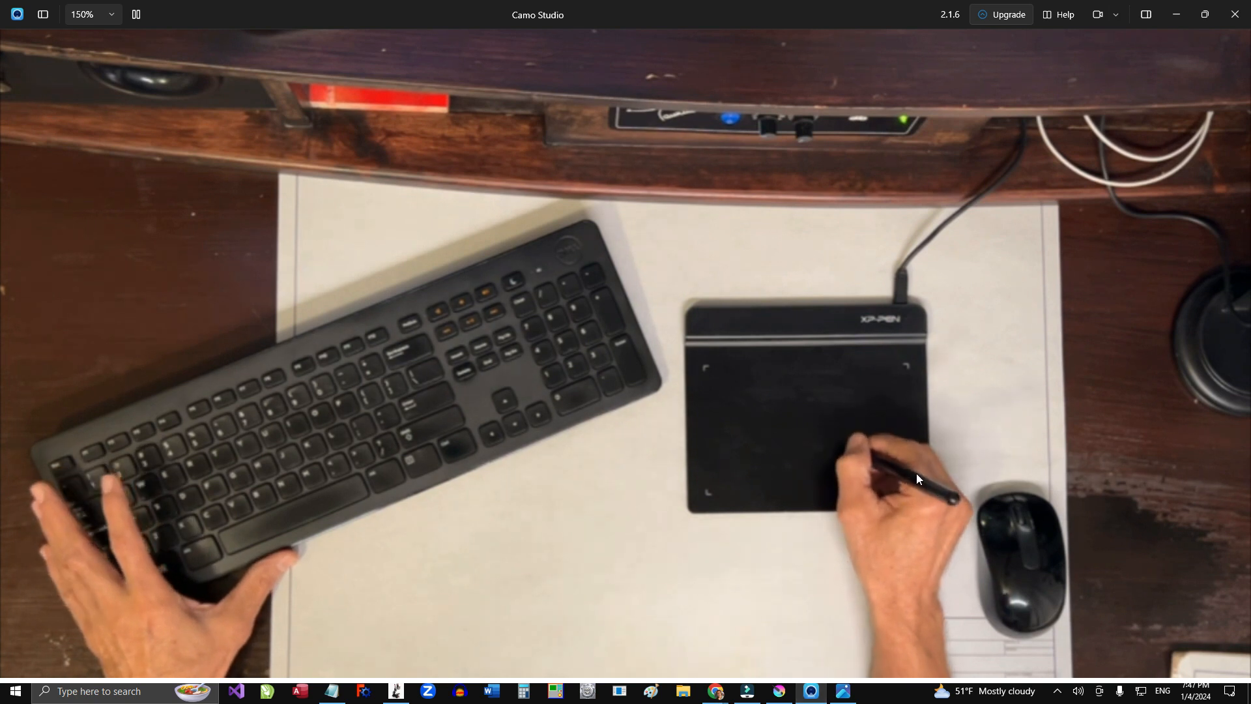
pyautogui.click(780, 693)
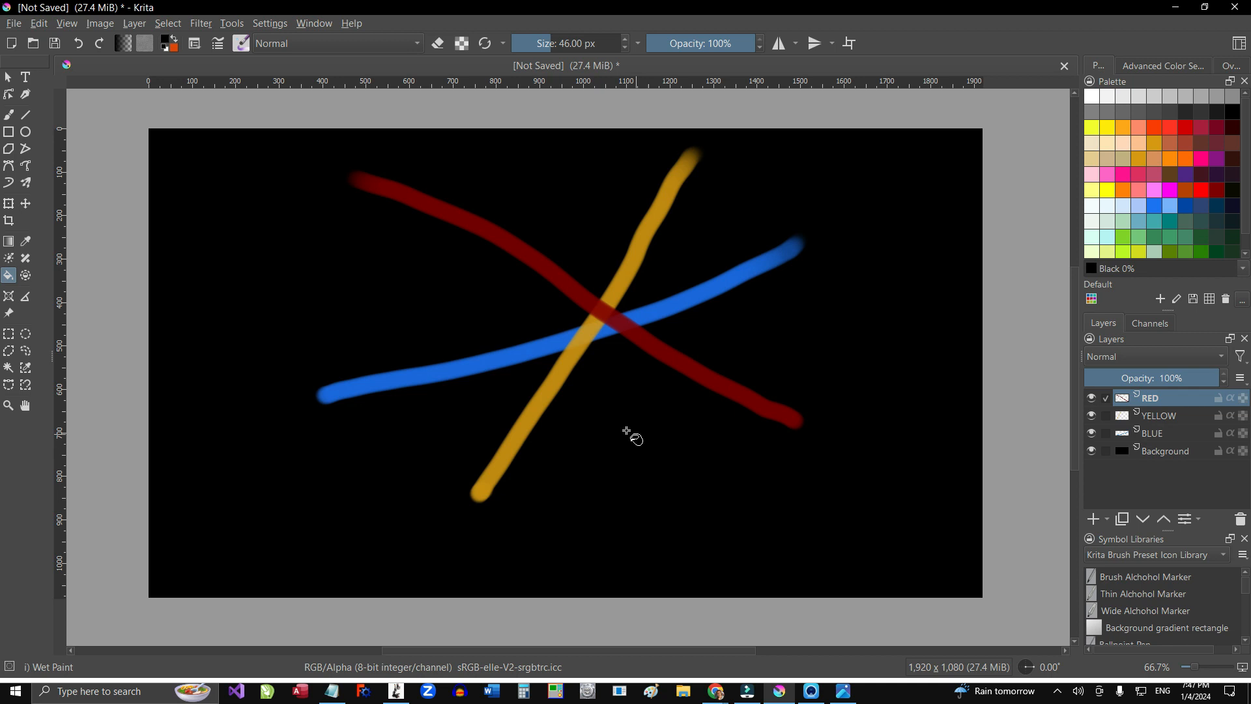
# Step: Rotate the RED layer's stroke slightly clockwise with the Transform tool and shift it a little downward
pyautogui.hotkey('ctrl', 't')
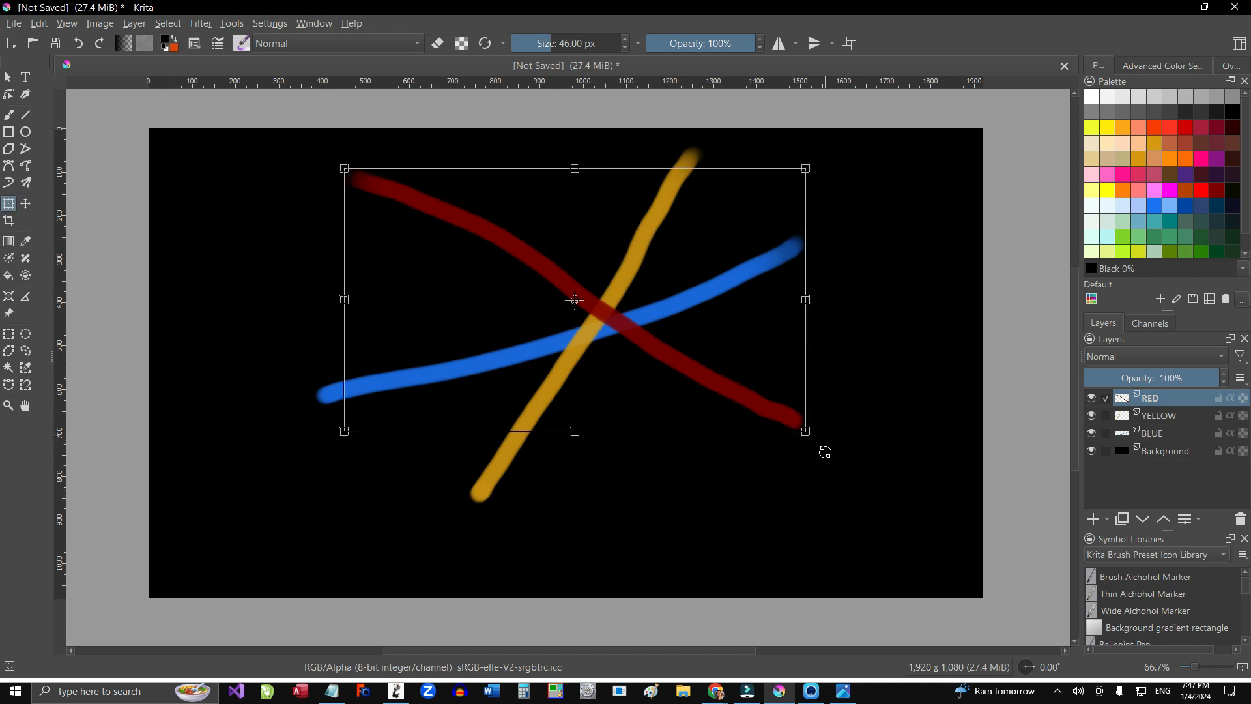
pyautogui.moveTo(826, 443)
pyautogui.mouseDown()
pyautogui.moveTo(809, 466)
pyautogui.moveTo(679, 537)
pyautogui.moveTo(749, 514)
pyautogui.moveTo(788, 475)
pyautogui.moveTo(789, 448)
pyautogui.mouseUp()
pyautogui.moveTo(601, 350)
pyautogui.mouseDown()
pyautogui.moveTo(584, 424)
pyautogui.moveTo(573, 399)
pyautogui.moveTo(612, 355)
pyautogui.mouseUp()
# Step: Make YELLOW the active layer and transform its stroke, moving it slightly to the right
pyautogui.click(1161, 416)
pyautogui.click(679, 329)
pyautogui.moveTo(721, 341)
pyautogui.mouseDown()
pyautogui.moveTo(675, 375)
pyautogui.moveTo(761, 322)
pyautogui.mouseUp()
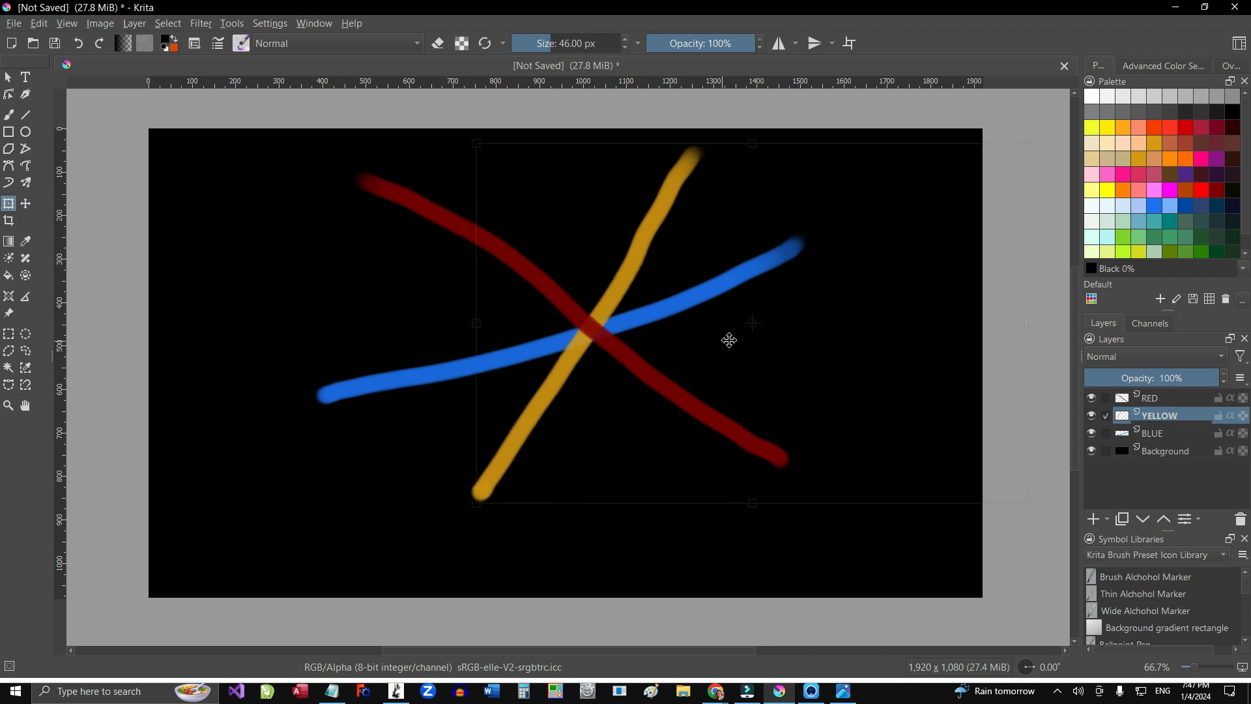
# Step: Make RED the active layer and move its stroke slightly down and to the right with the Transform tool
pyautogui.click(1152, 399)
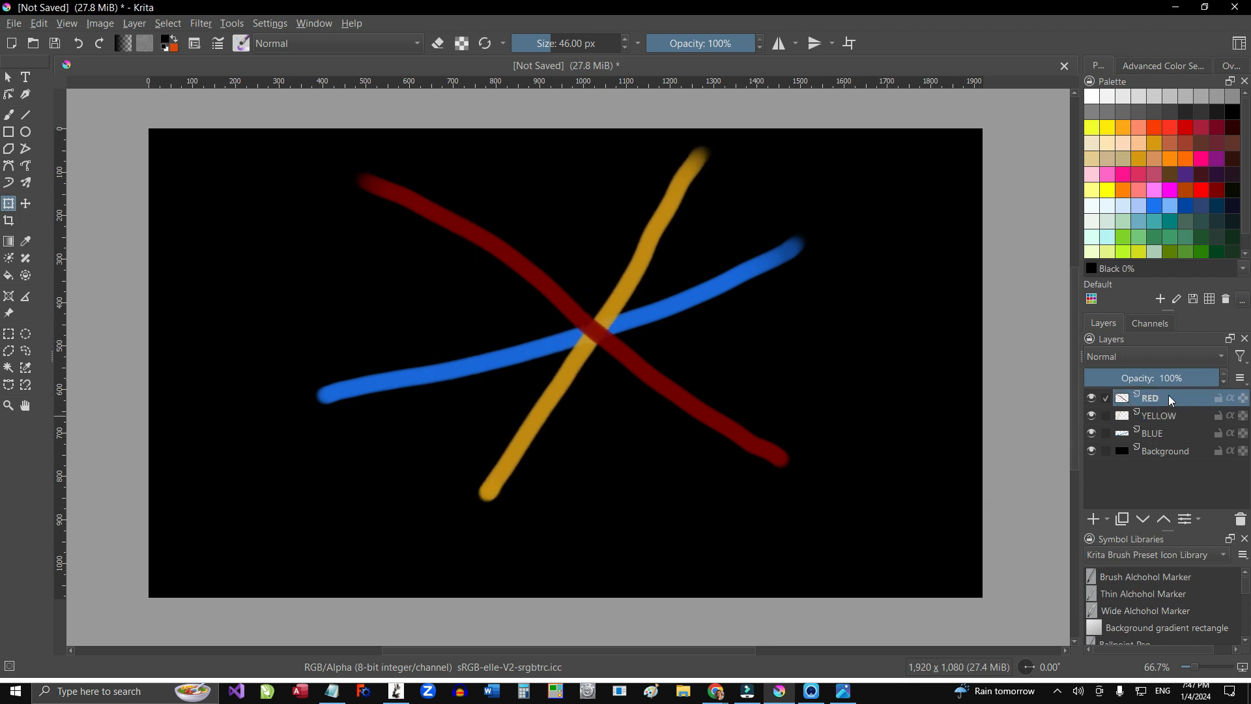
pyautogui.click(491, 391)
pyautogui.moveTo(491, 399)
pyautogui.mouseDown()
pyautogui.moveTo(463, 428)
pyautogui.moveTo(503, 397)
pyautogui.mouseUp()
pyautogui.moveTo(622, 438)
pyautogui.mouseDown()
pyautogui.moveTo(650, 447)
pyautogui.moveTo(656, 466)
pyautogui.moveTo(595, 422)
pyautogui.moveTo(639, 452)
pyautogui.mouseUp()
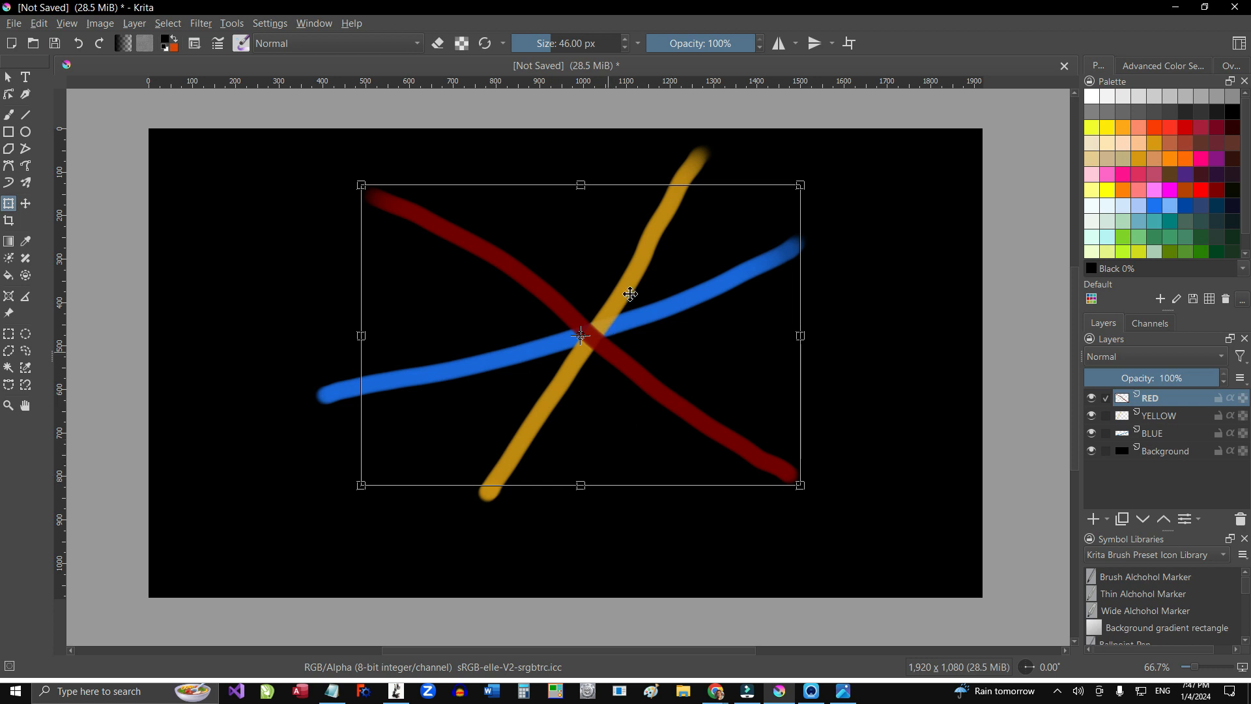
# Step: Group the RED, YELLOW and BLUE layers and move the whole group slightly down and to the left
pyautogui.keyDown('shift'); pyautogui.click(1166, 417); pyautogui.keyUp('shift')
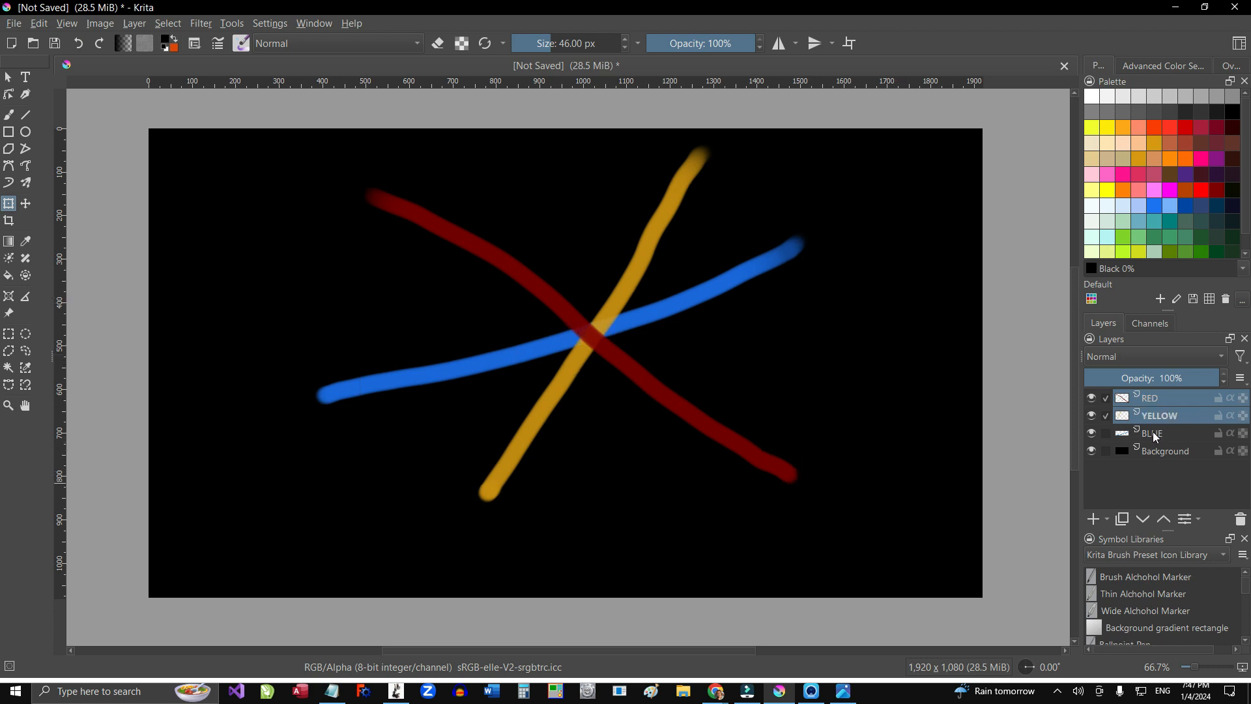
pyautogui.keyDown('shift'); pyautogui.click(1162, 432); pyautogui.keyUp('shift')
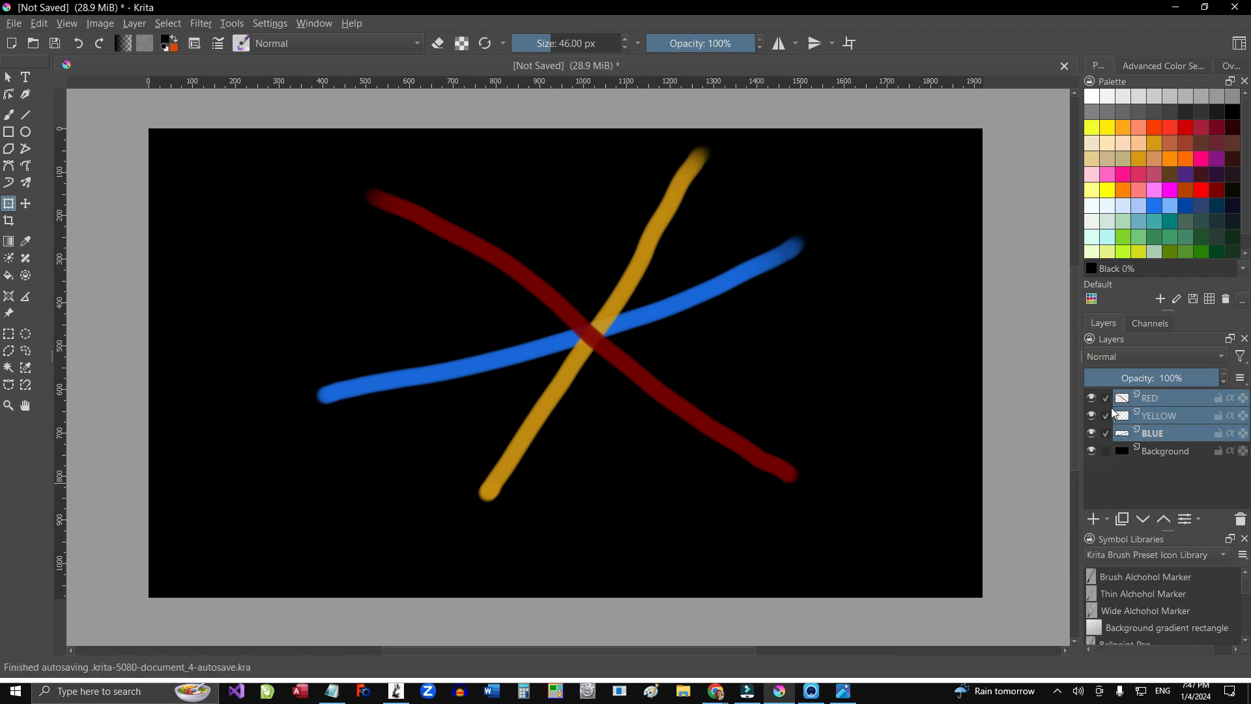
pyautogui.hotkey('ctrl', 'g')
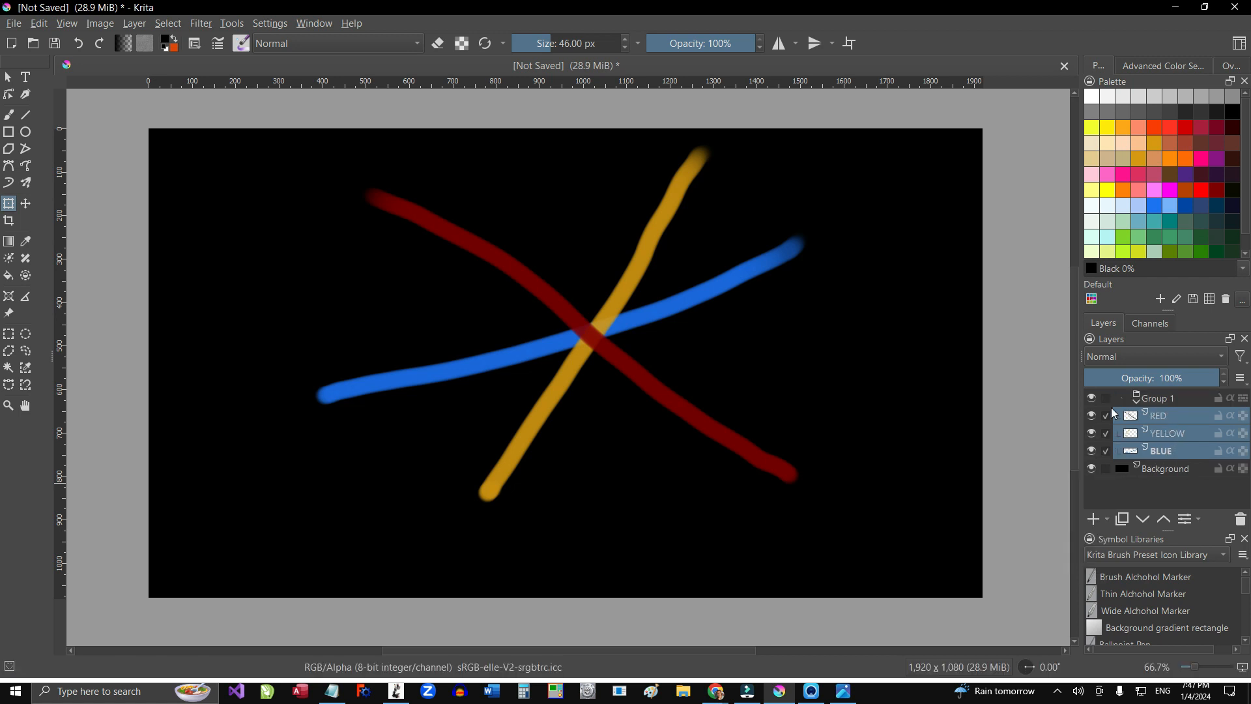
pyautogui.click(1162, 400)
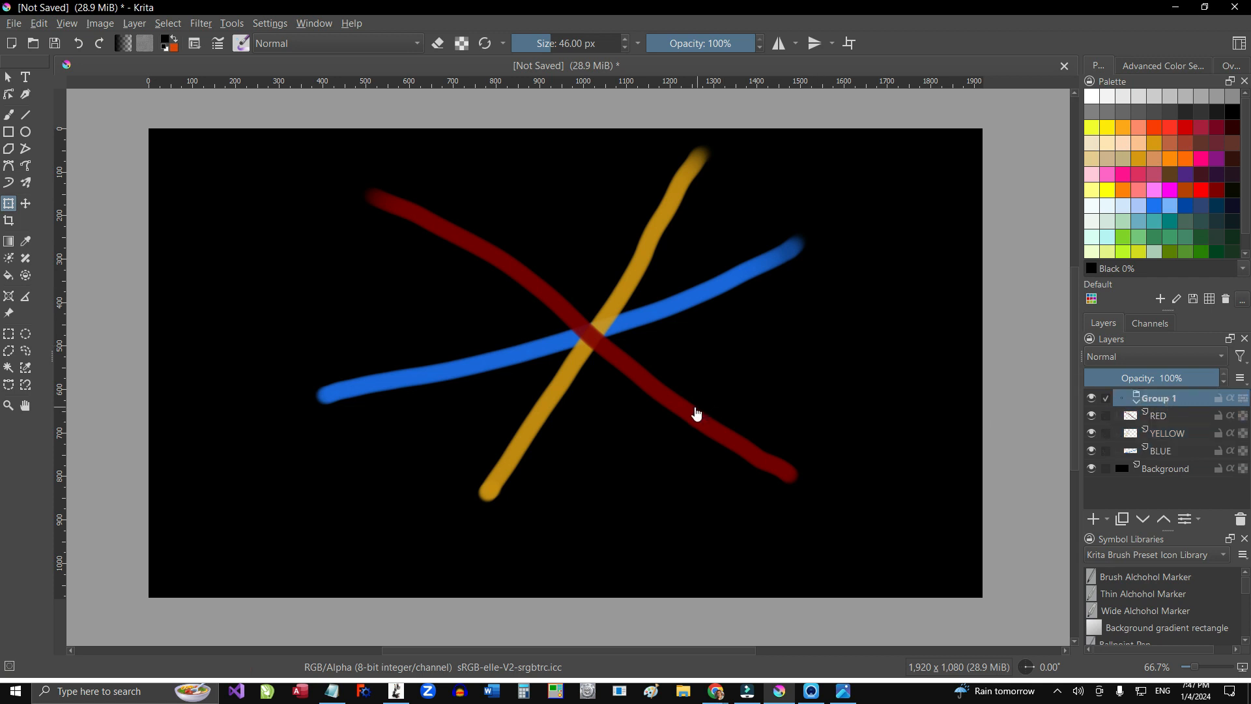
pyautogui.moveTo(703, 428)
pyautogui.mouseDown()
pyautogui.moveTo(658, 421)
pyautogui.moveTo(723, 427)
pyautogui.moveTo(729, 455)
pyautogui.moveTo(682, 447)
pyautogui.moveTo(707, 411)
pyautogui.moveTo(756, 413)
pyautogui.moveTo(753, 441)
pyautogui.moveTo(729, 439)
pyautogui.moveTo(753, 435)
pyautogui.mouseUp()
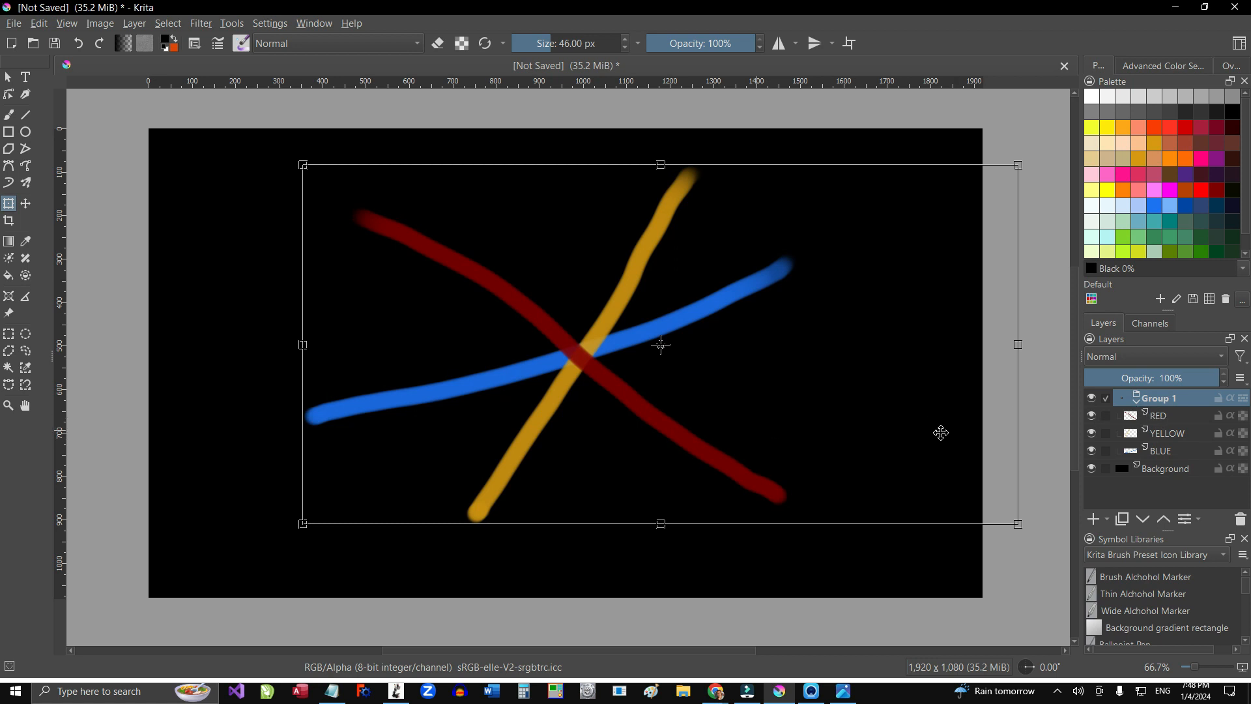
# Step: Transform the RED stroke individually inside the group, moving it slightly right, and nudge the YELLOW stroke down and left
pyautogui.click(1157, 422)
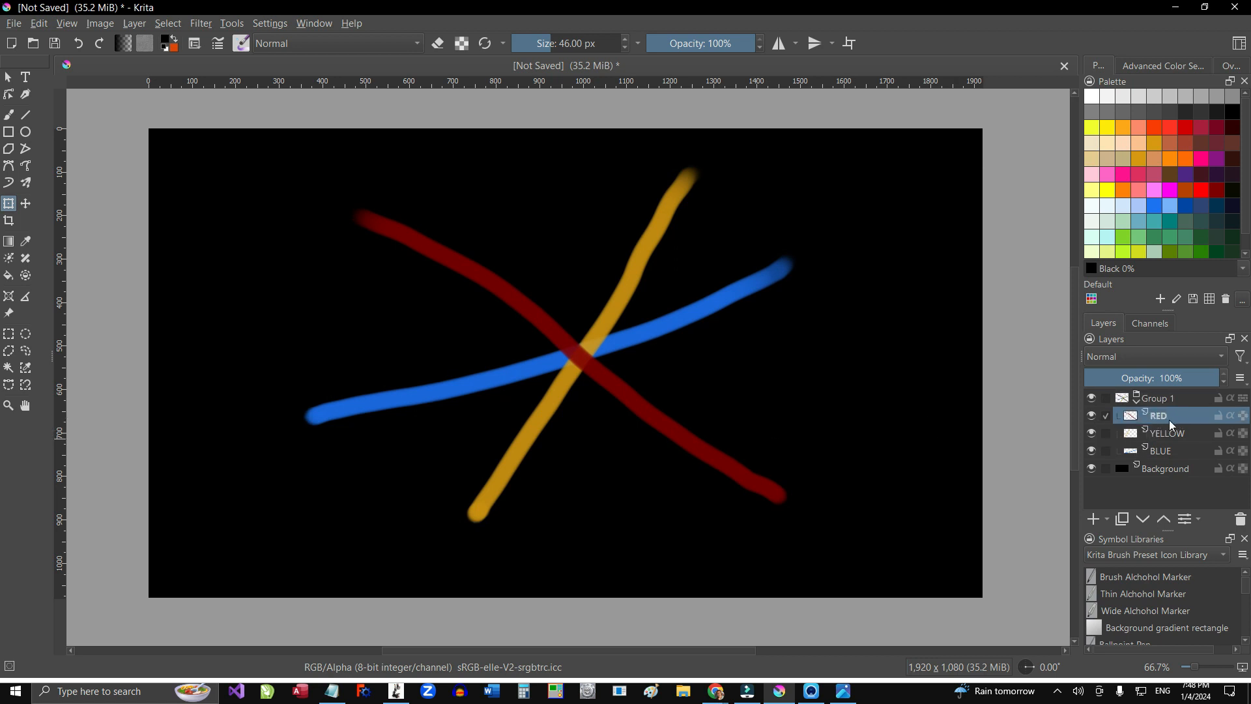
pyautogui.moveTo(659, 428)
pyautogui.mouseDown()
pyautogui.moveTo(678, 439)
pyautogui.moveTo(663, 409)
pyautogui.moveTo(655, 428)
pyautogui.moveTo(556, 469)
pyautogui.moveTo(645, 464)
pyautogui.mouseUp()
pyautogui.click(1160, 433)
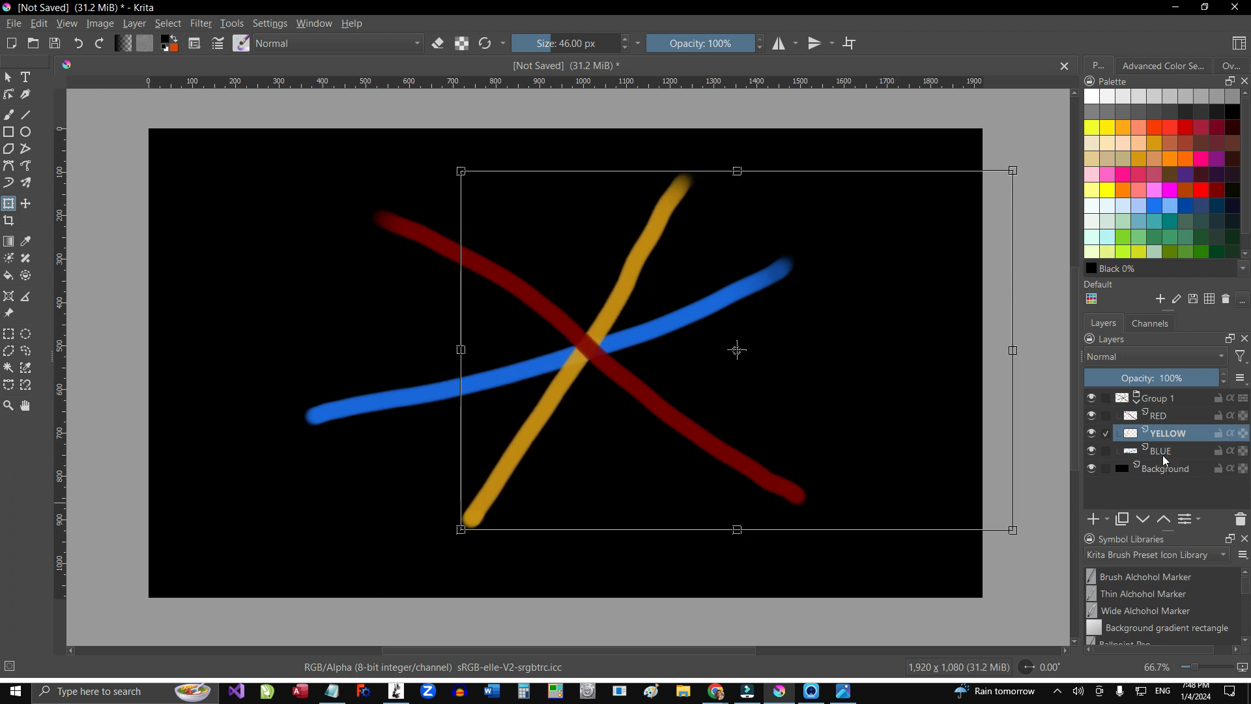
# Step: Quick Ungroup the group containing the RED, YELLOW and BLUE layers and keep only BLUE selected
pyautogui.click(1160, 400)
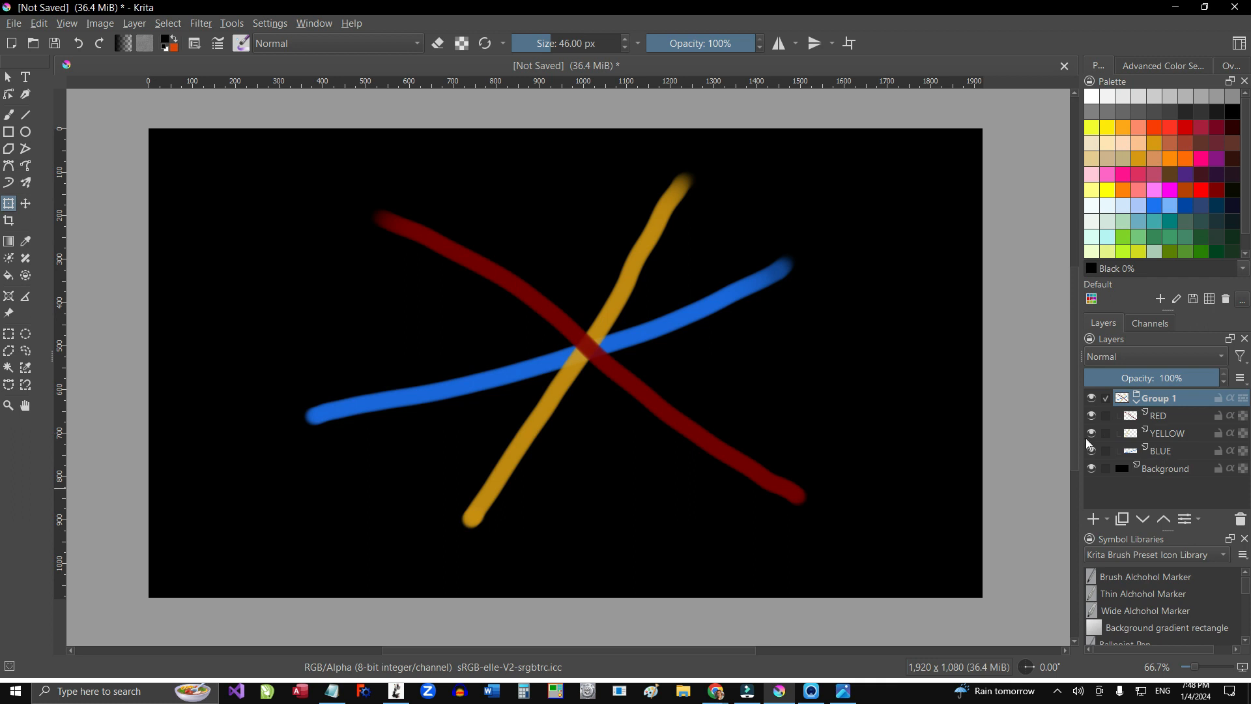
pyautogui.rightClick(1173, 403)
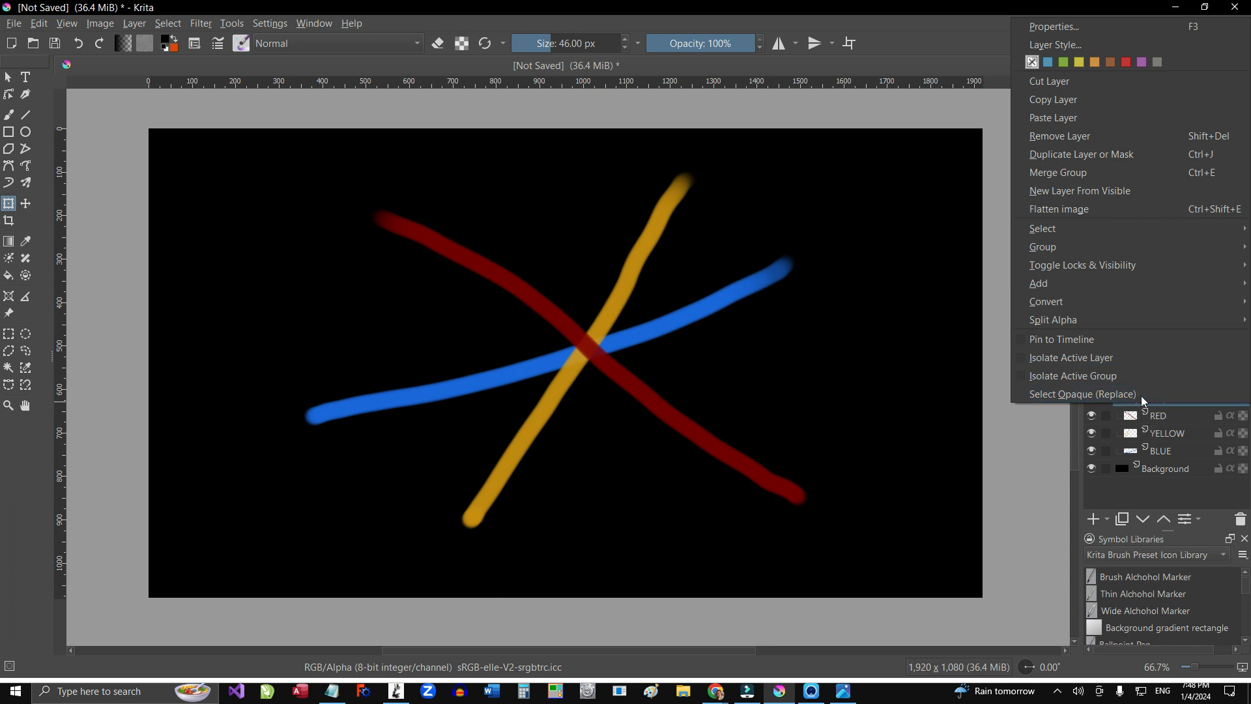
pyautogui.moveTo(1089, 252)
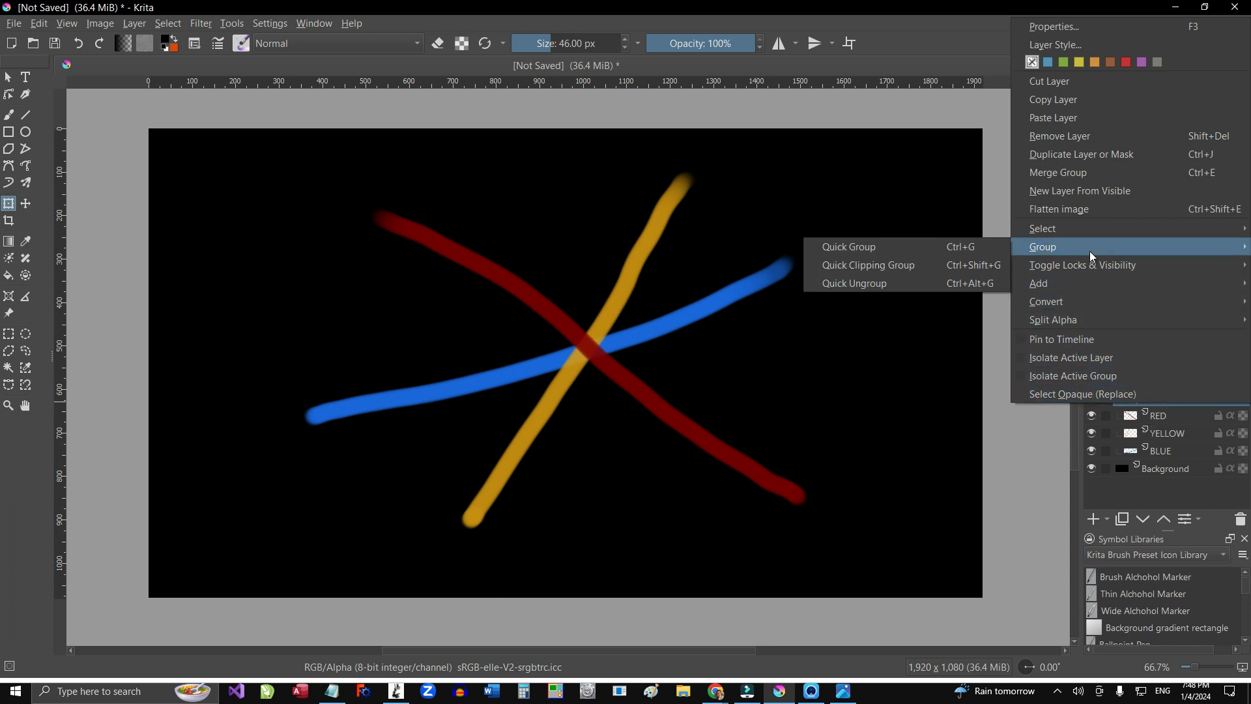
pyautogui.click(887, 282)
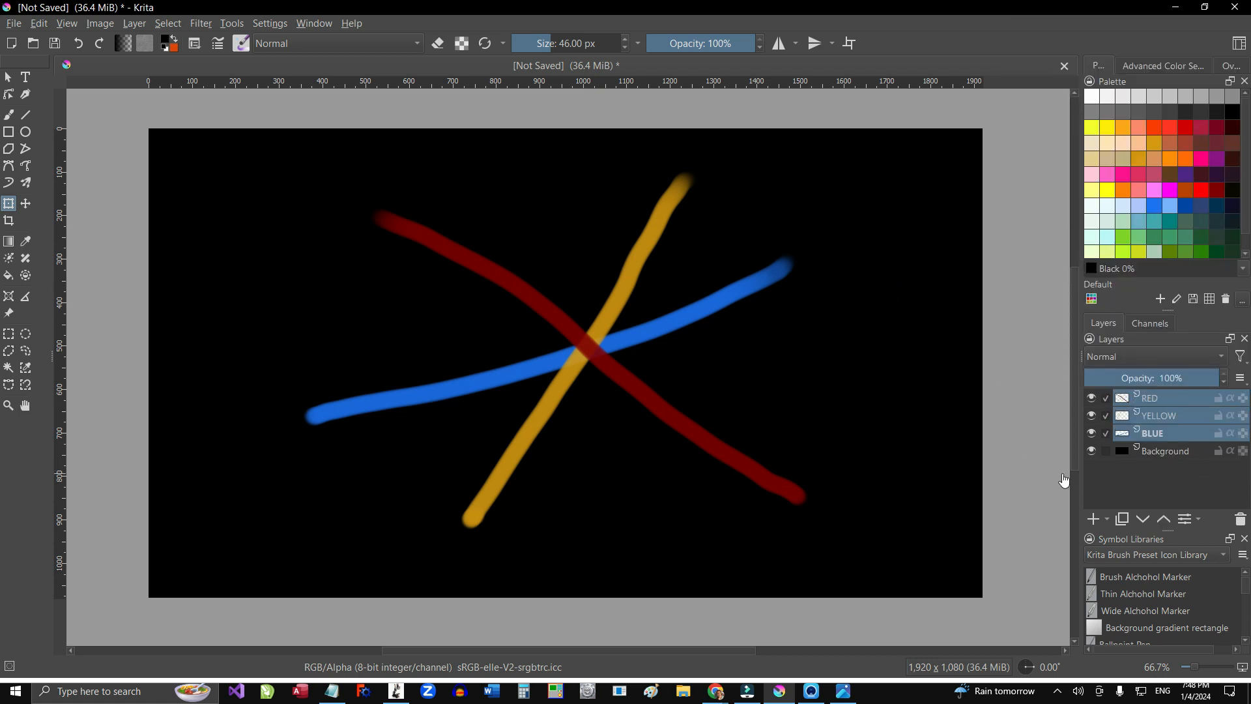
pyautogui.click(1111, 489)
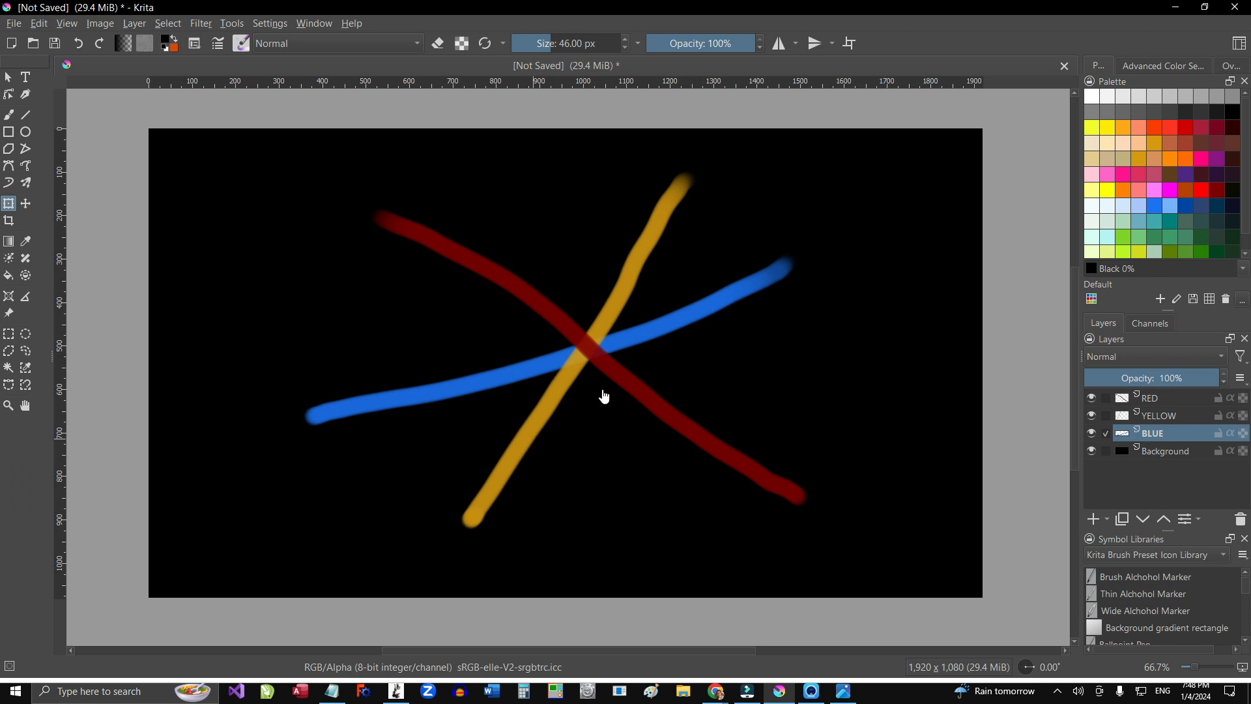
# Step: Clear the strokes from the RED, YELLOW and BLUE layers one after another
pyautogui.click(1144, 400)
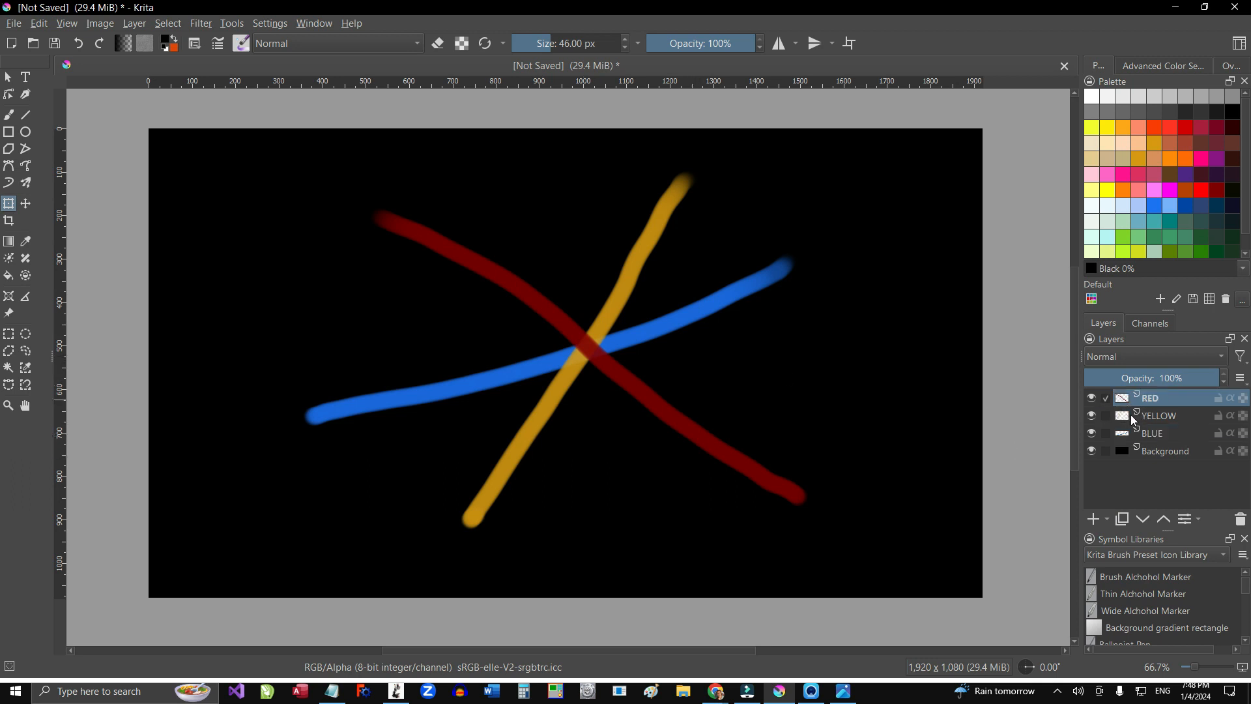
pyautogui.press('Delete')
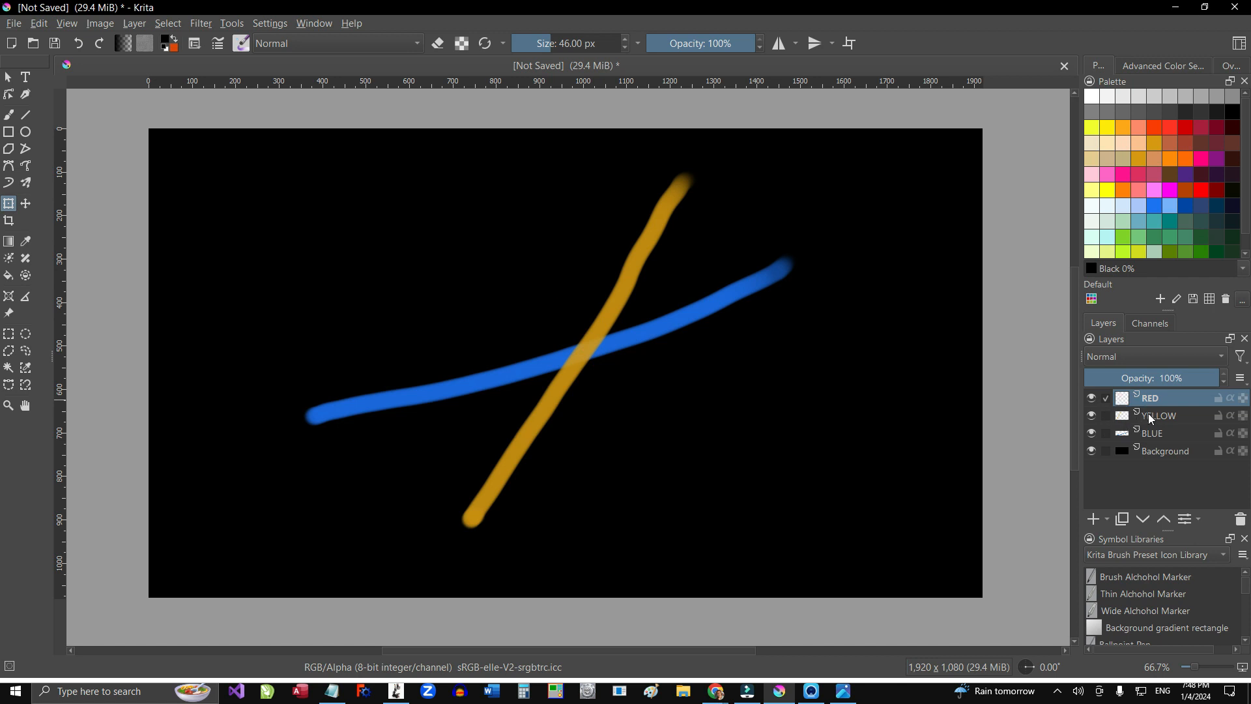
pyautogui.click(1152, 417)
pyautogui.press('Delete')
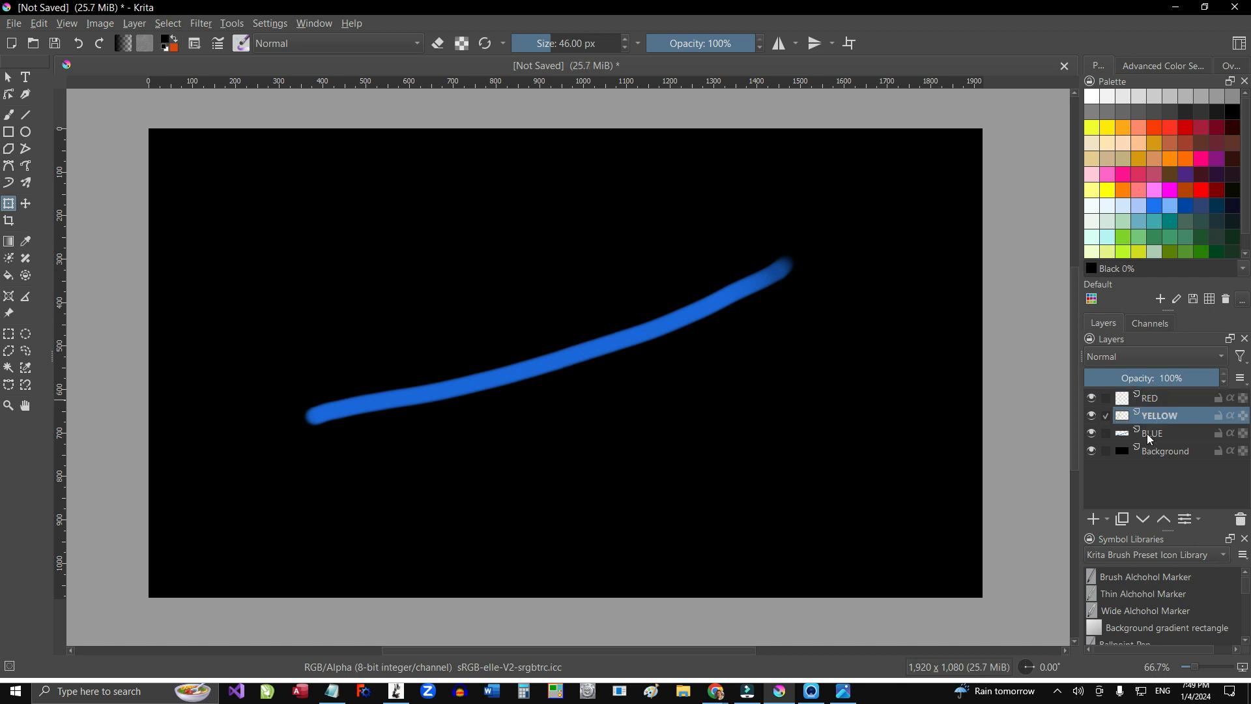
pyautogui.click(1147, 433)
pyautogui.press('Delete')
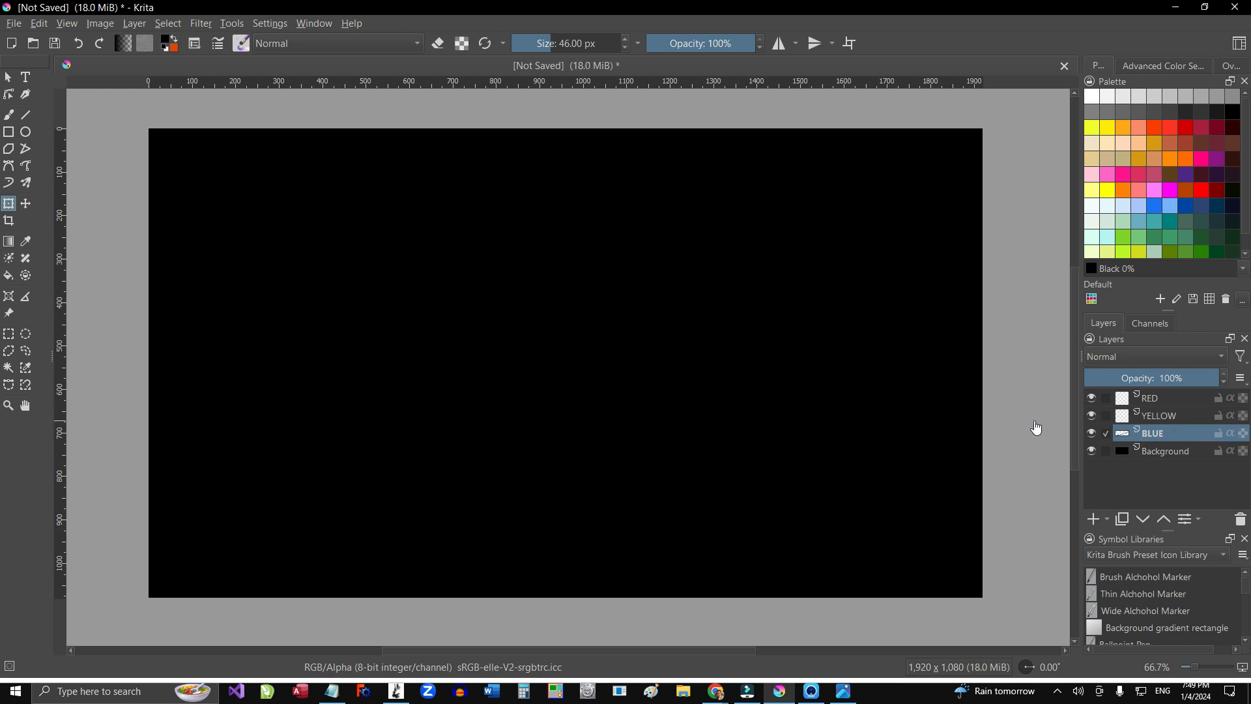
# Step: Delete the empty RED and YELLOW layers from the layer stack
pyautogui.click(1159, 405)
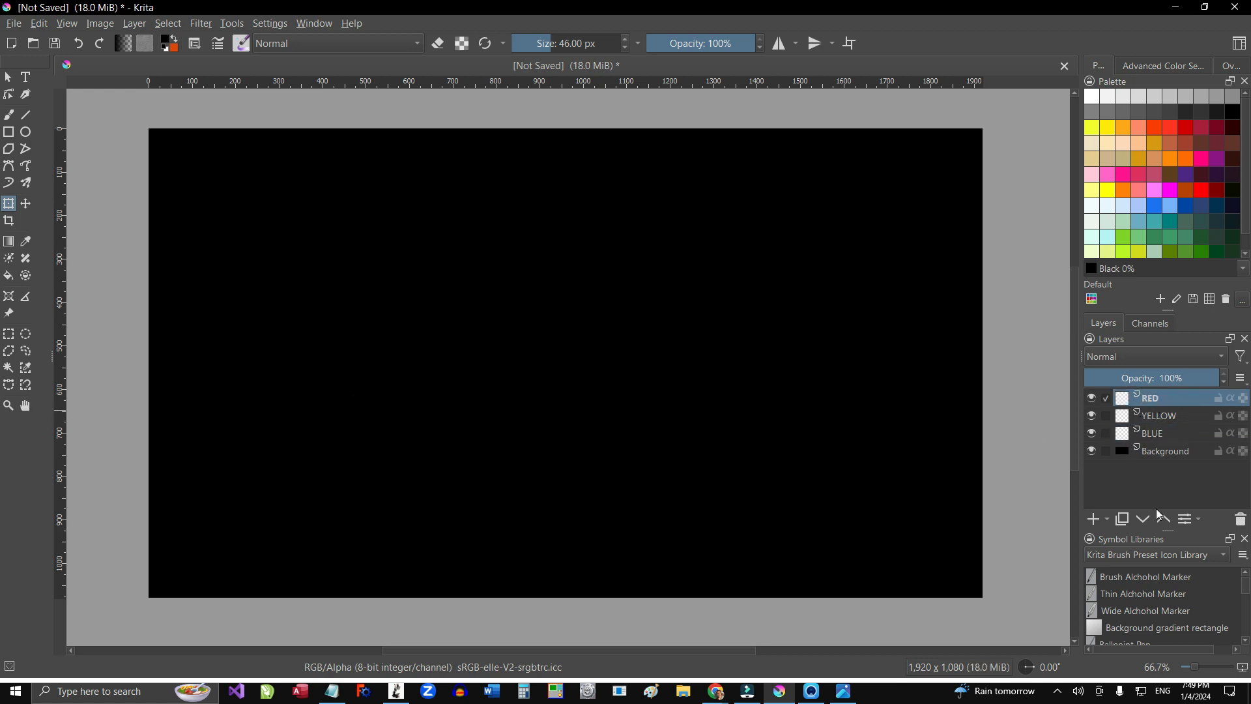
pyautogui.click(1241, 520)
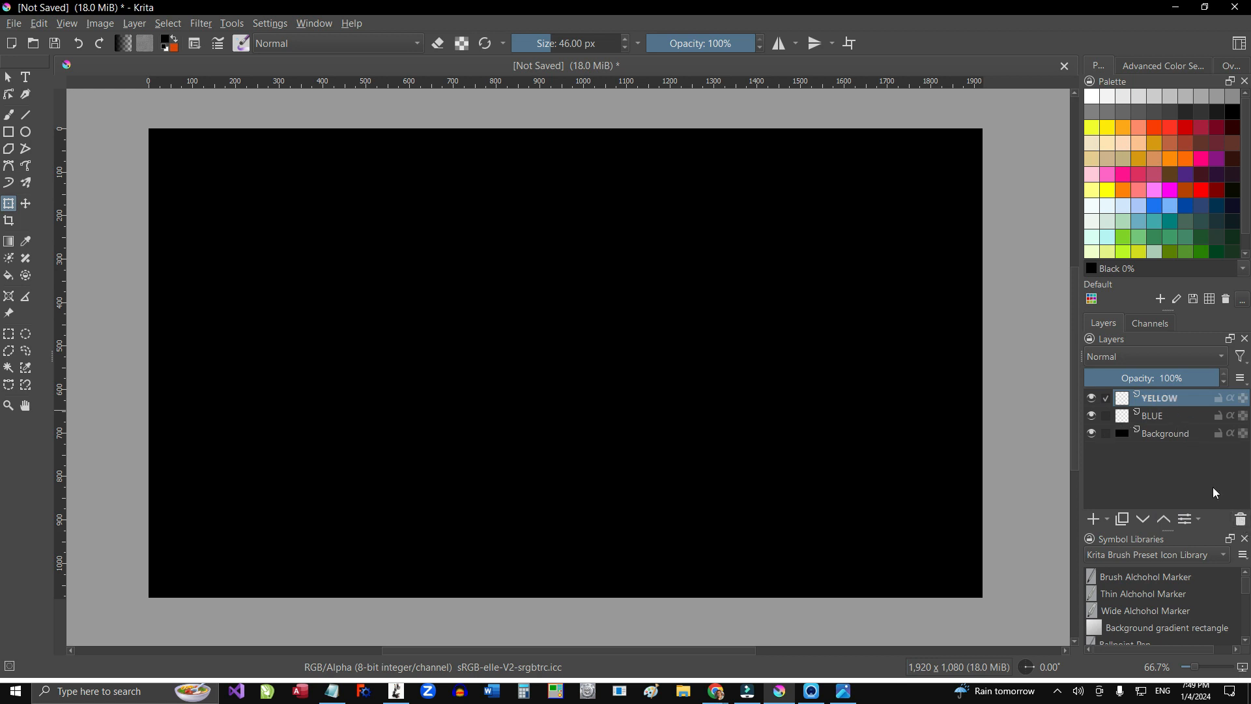
pyautogui.click(1241, 521)
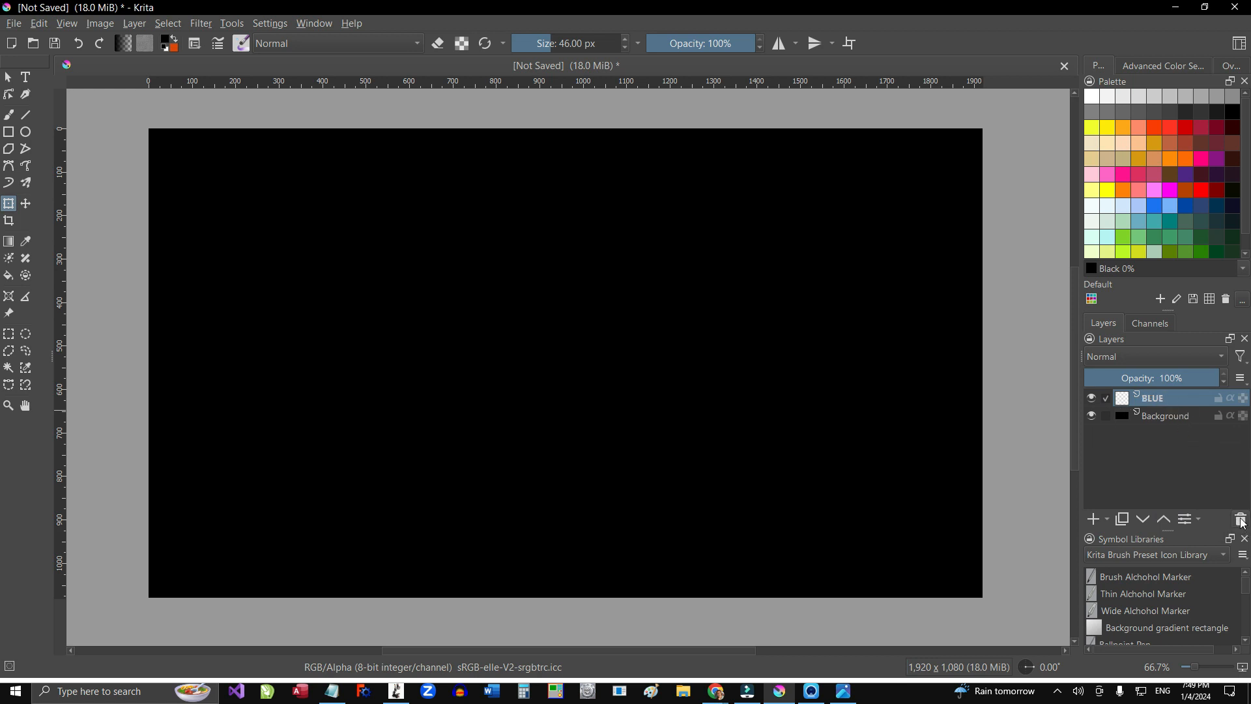
# Step: Rename the BLUE layer as SQUARE
pyautogui.doubleClick(1161, 405)
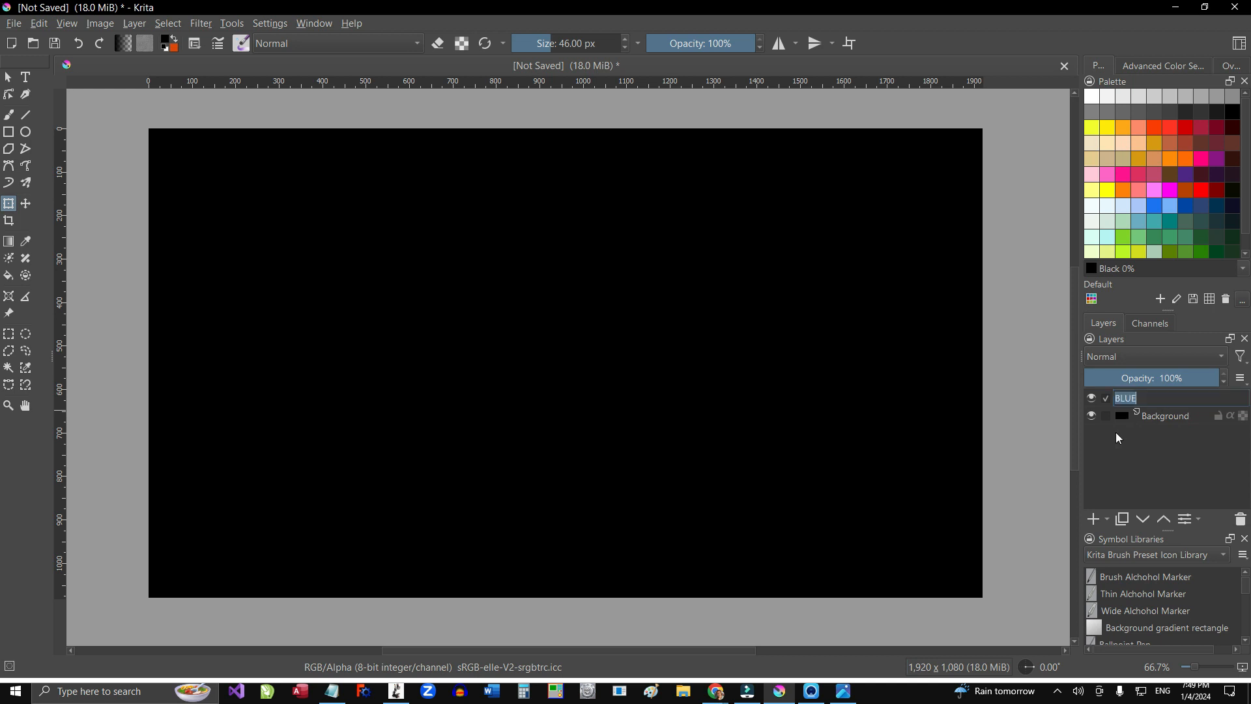
pyautogui.write('SQUAR')
pyautogui.press('Return')
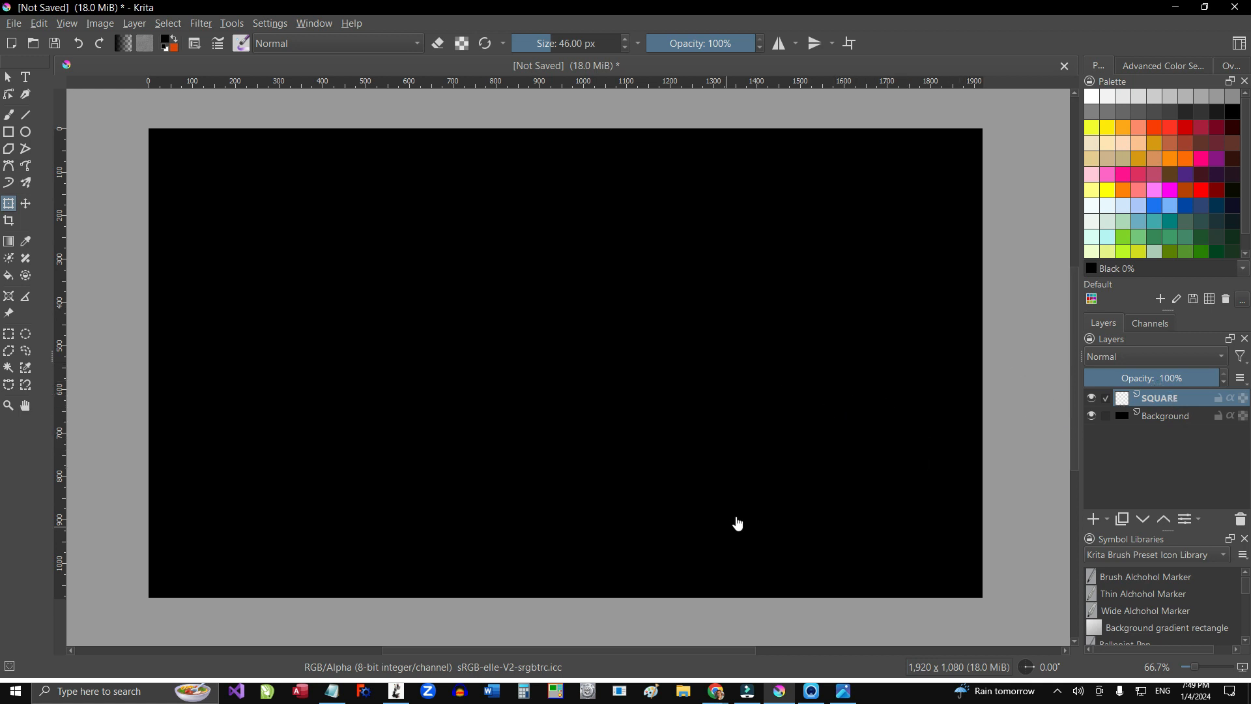
# Step: Draw a White 100% rectangle about 400 by 570 px on the SQUARE layer and move it toward the canvas's left side
pyautogui.click(9, 134)
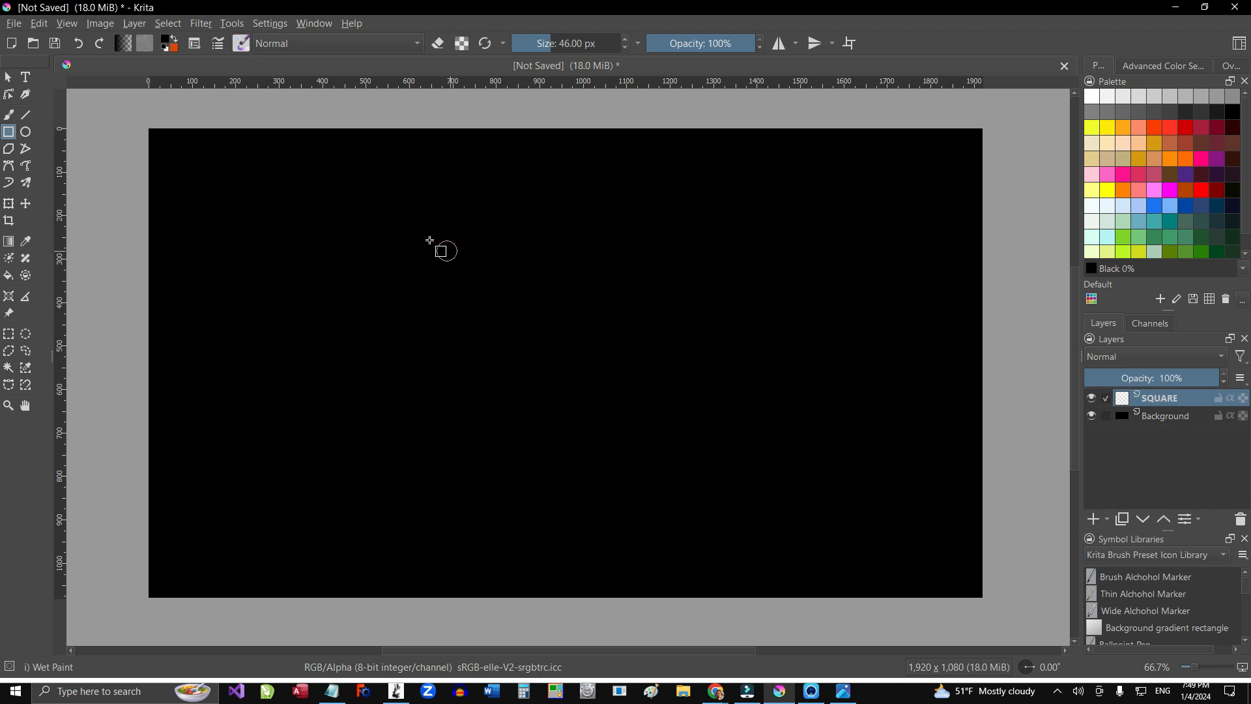
pyautogui.click(1095, 98)
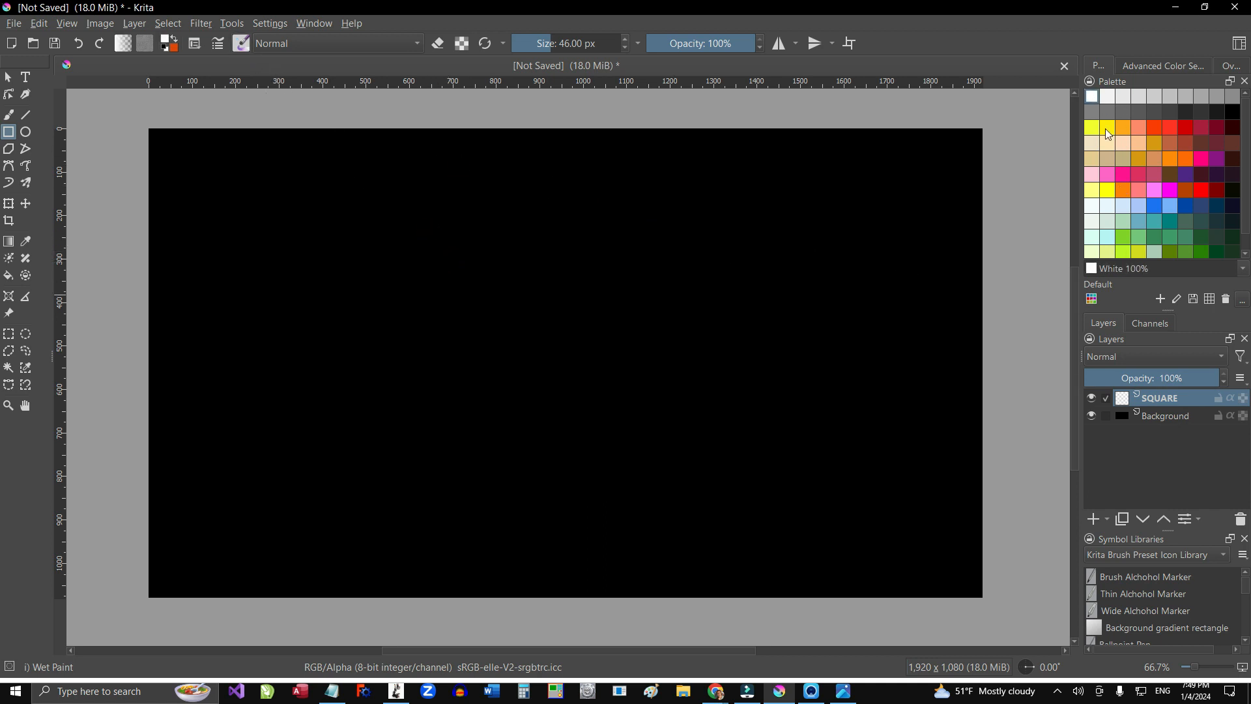
pyautogui.moveTo(475, 241); pyautogui.dragTo(649, 491)
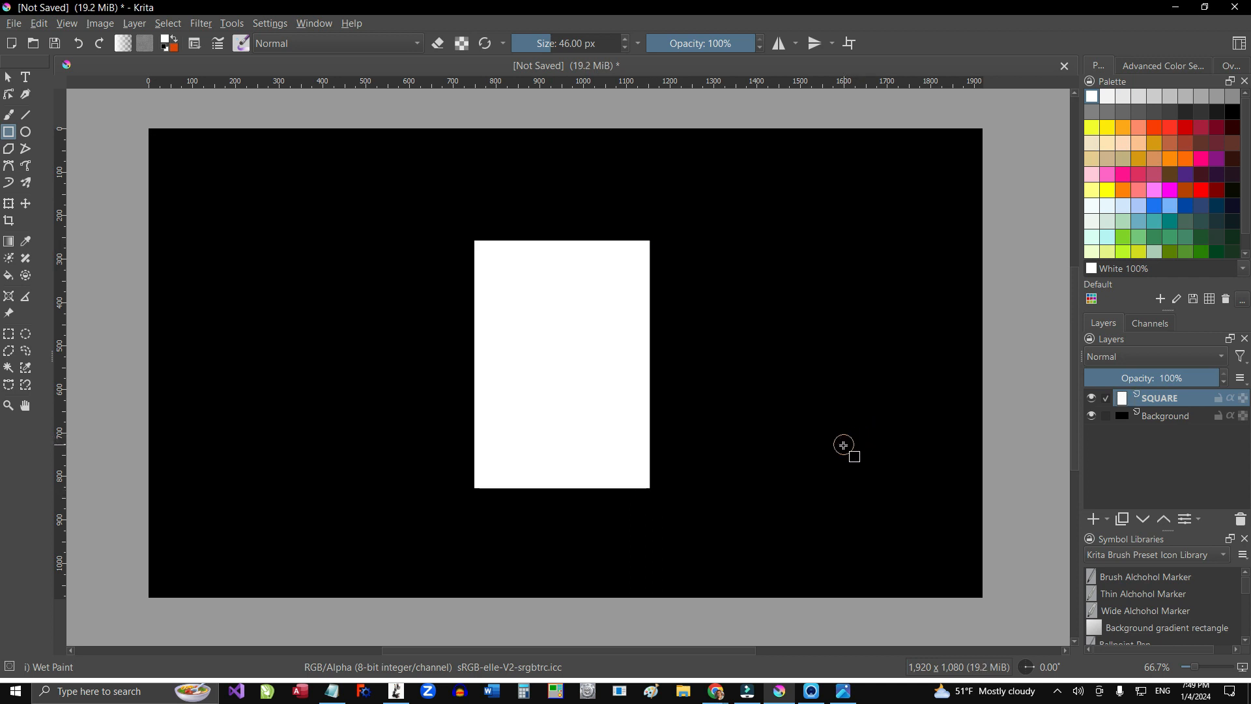
pyautogui.hotkey('ctrl', 't')
pyautogui.moveTo(573, 396); pyautogui.dragTo(293, 366)
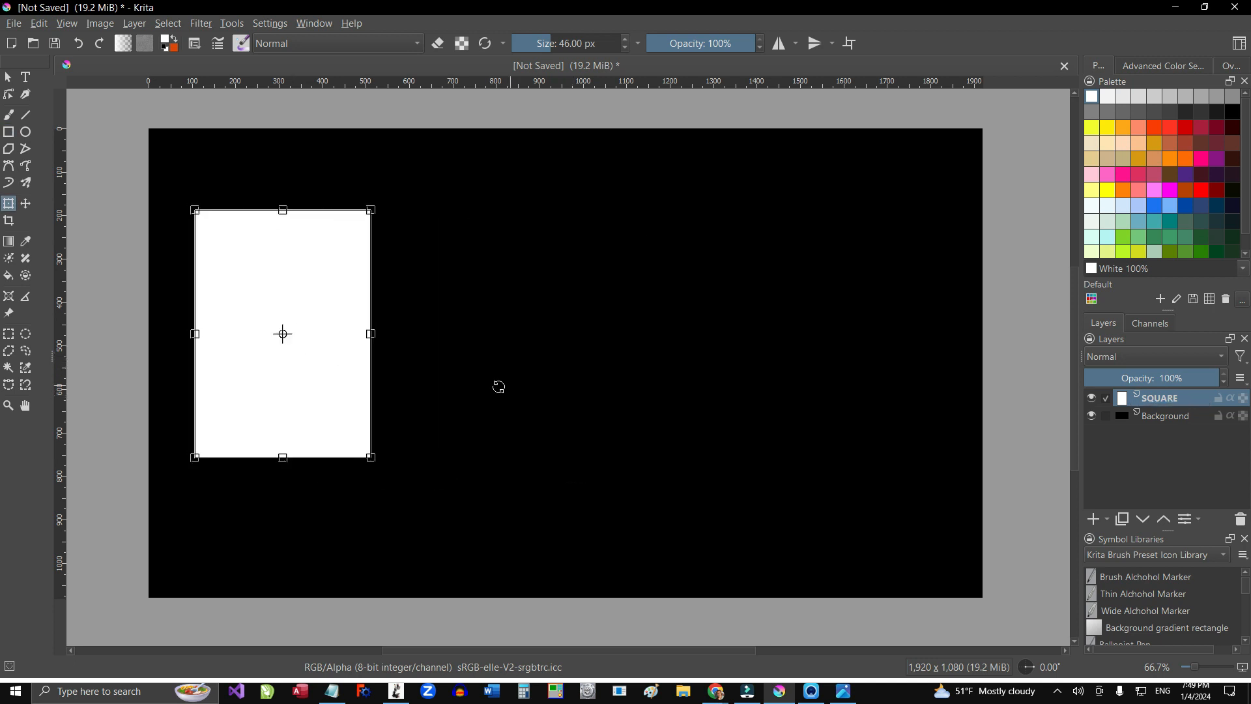
# Step: Draw a white circle about 540 px wide right of the rectangle and a white square about 200 px wide between them
pyautogui.click(27, 135)
pyautogui.moveTo(516, 231)
pyautogui.mouseDown()
pyautogui.moveTo(600, 371)
pyautogui.moveTo(673, 432)
pyautogui.moveTo(745, 469)
pyautogui.moveTo(749, 509)
pyautogui.moveTo(665, 506)
pyautogui.moveTo(675, 442)
pyautogui.moveTo(766, 375)
pyautogui.moveTo(811, 397)
pyautogui.moveTo(787, 485)
pyautogui.moveTo(705, 446)
pyautogui.moveTo(771, 434)
pyautogui.moveTo(731, 465)
pyautogui.moveTo(749, 416)
pyautogui.moveTo(740, 479)
pyautogui.moveTo(712, 427)
pyautogui.moveTo(723, 446)
pyautogui.moveTo(776, 469)
pyautogui.moveTo(698, 393)
pyautogui.moveTo(715, 486)
pyautogui.moveTo(792, 417)
pyautogui.moveTo(686, 466)
pyautogui.moveTo(788, 448)
pyautogui.moveTo(664, 439)
pyautogui.moveTo(779, 439)
pyautogui.mouseUp()
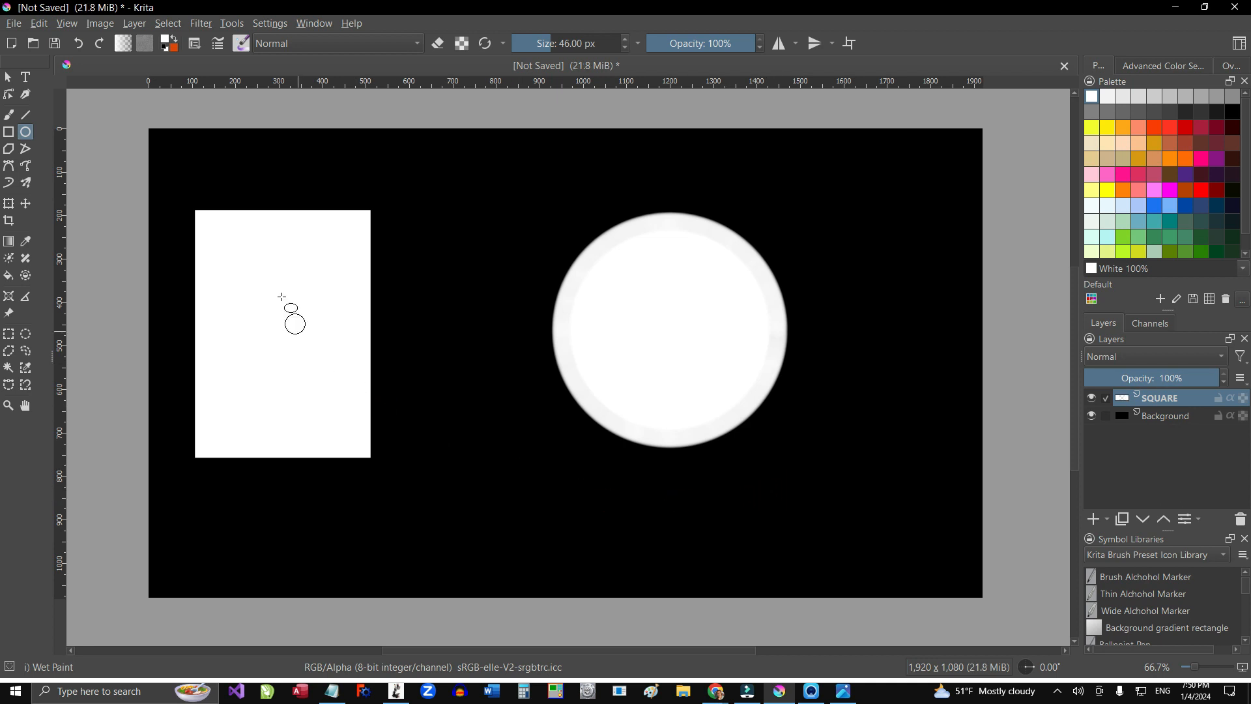
pyautogui.click(9, 133)
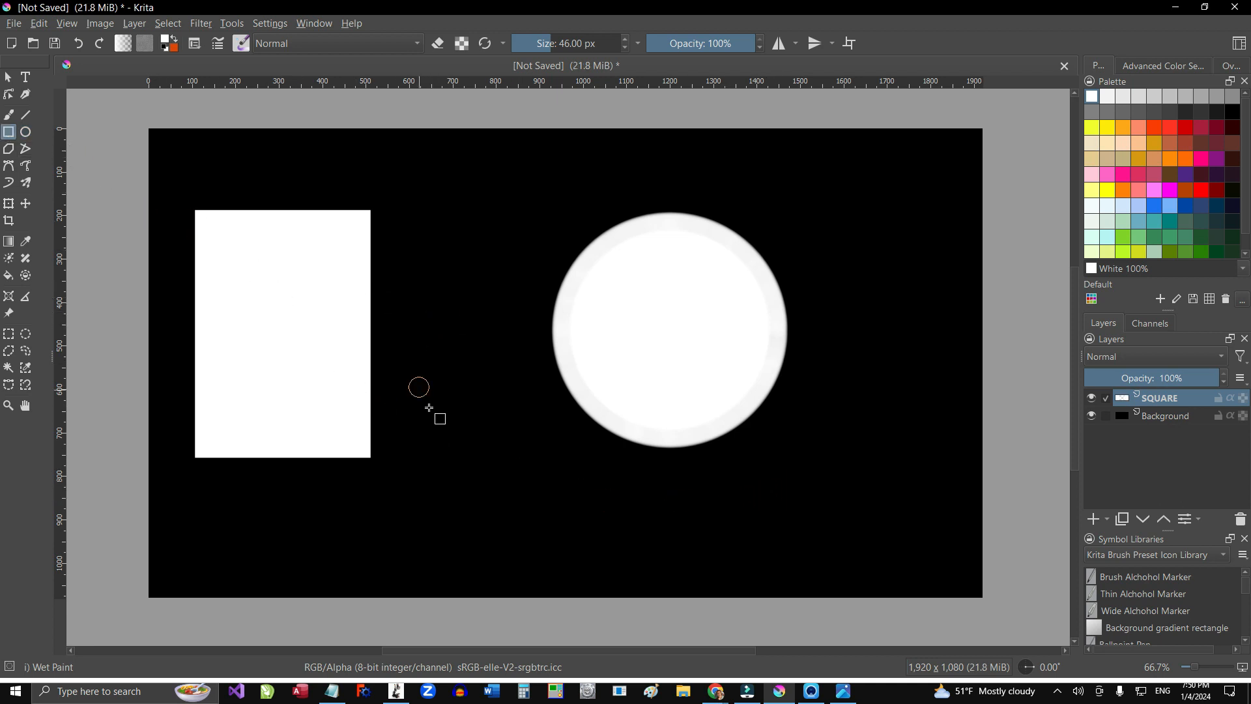
pyautogui.moveTo(417, 389); pyautogui.dragTo(497, 301)
pyautogui.press('shift')
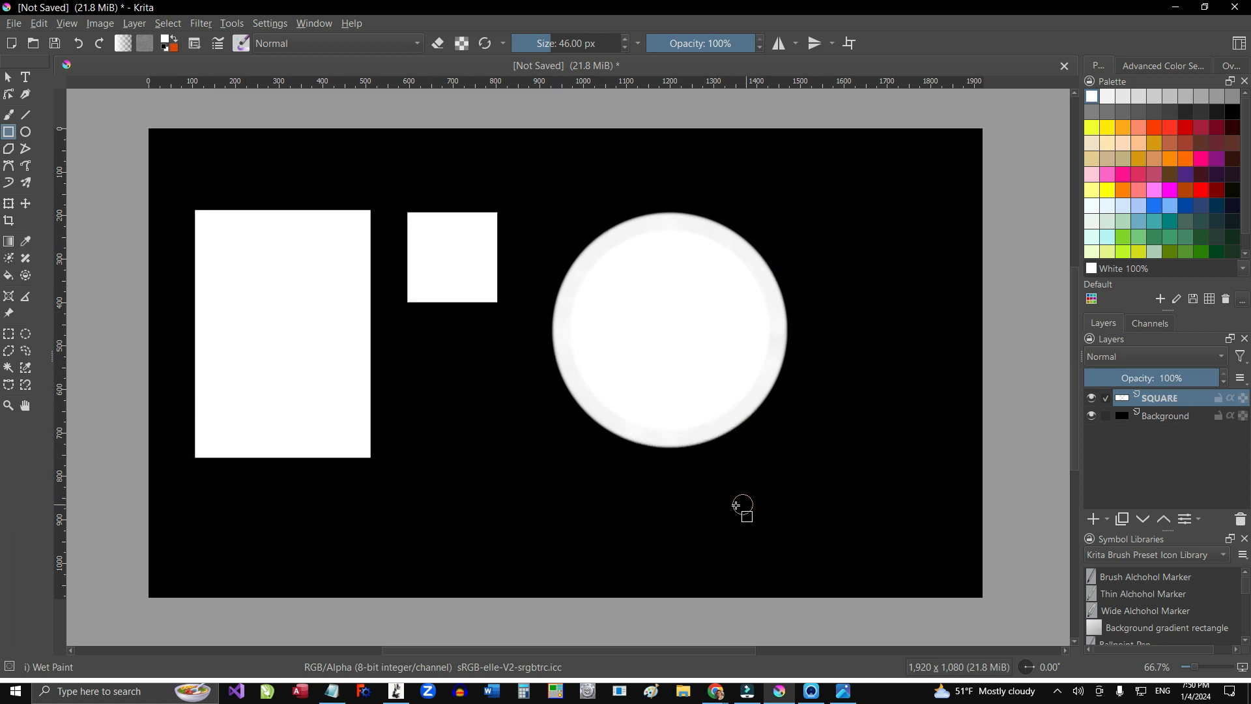
# Step: Move all three white shapes together about 240 px right and 90 px down using the Transform tool
pyautogui.hotkey('ctrl', 't')
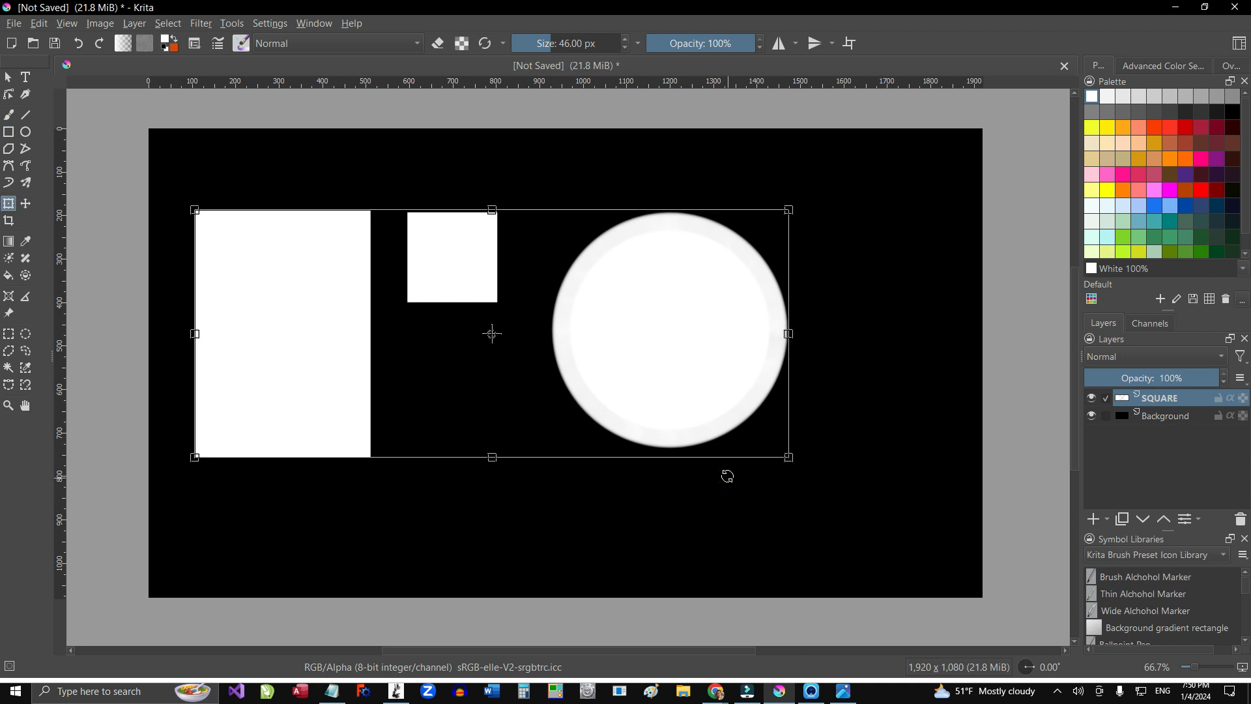
pyautogui.moveTo(583, 382); pyautogui.dragTo(623, 395)
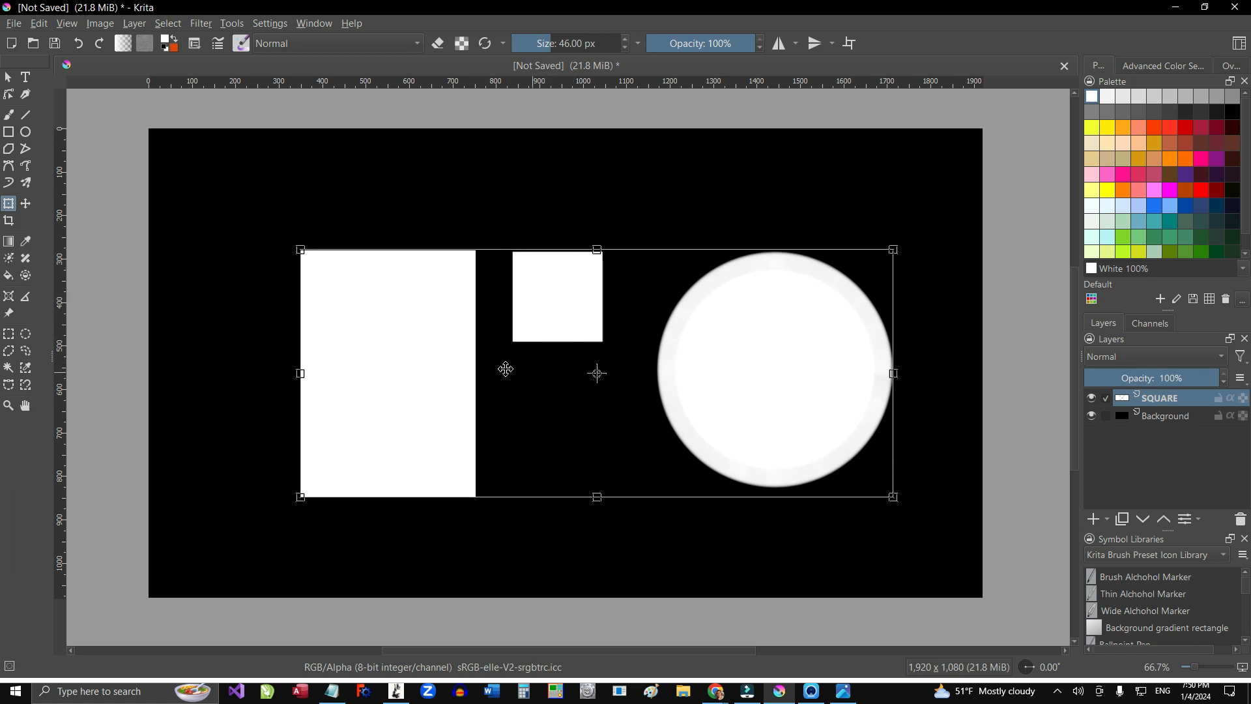
# Step: Marquee-select the small square with an area about 287 by 304 px, move it over the circle, and return it beside the rectangle
pyautogui.click(10, 335)
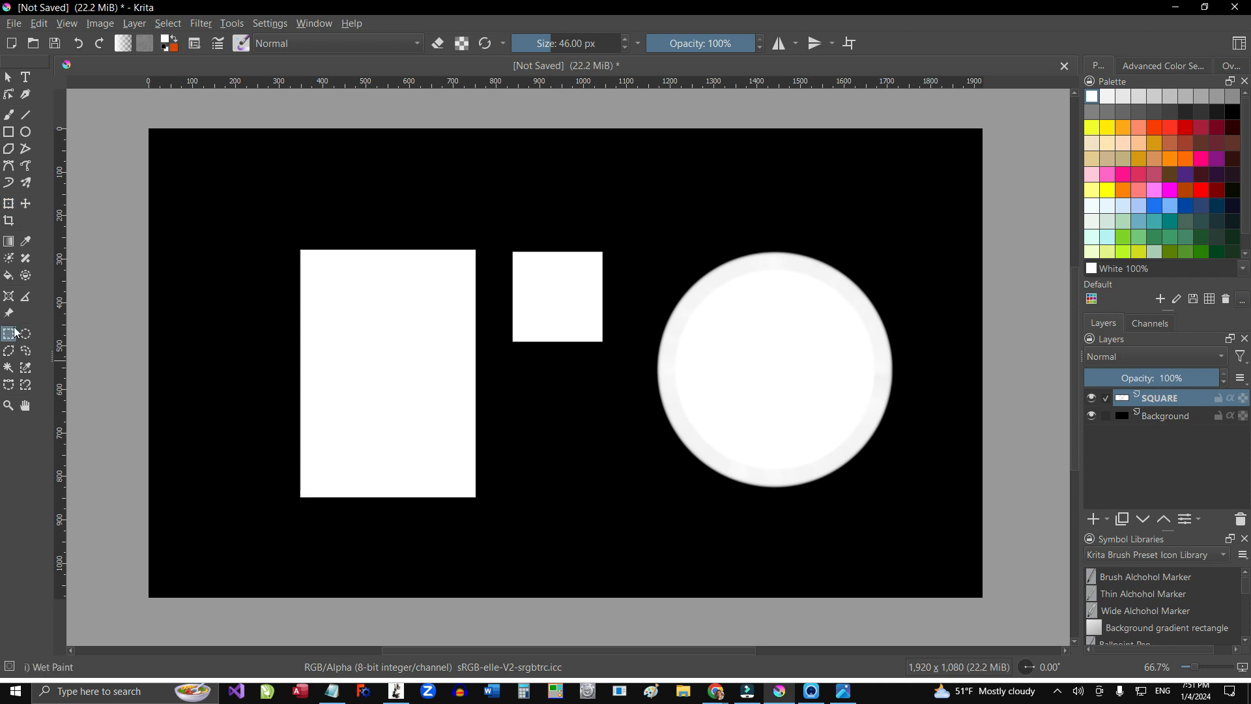
pyautogui.moveTo(501, 232); pyautogui.dragTo(624, 363)
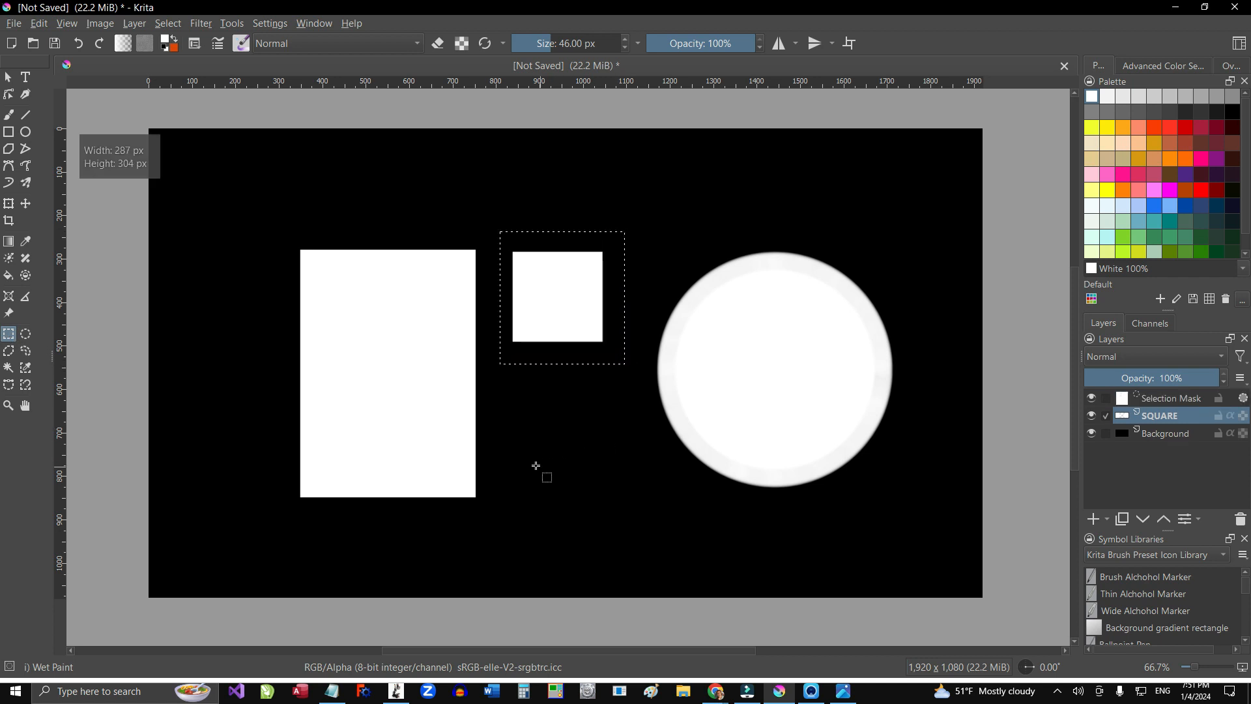
pyautogui.hotkey('ctrl', 't')
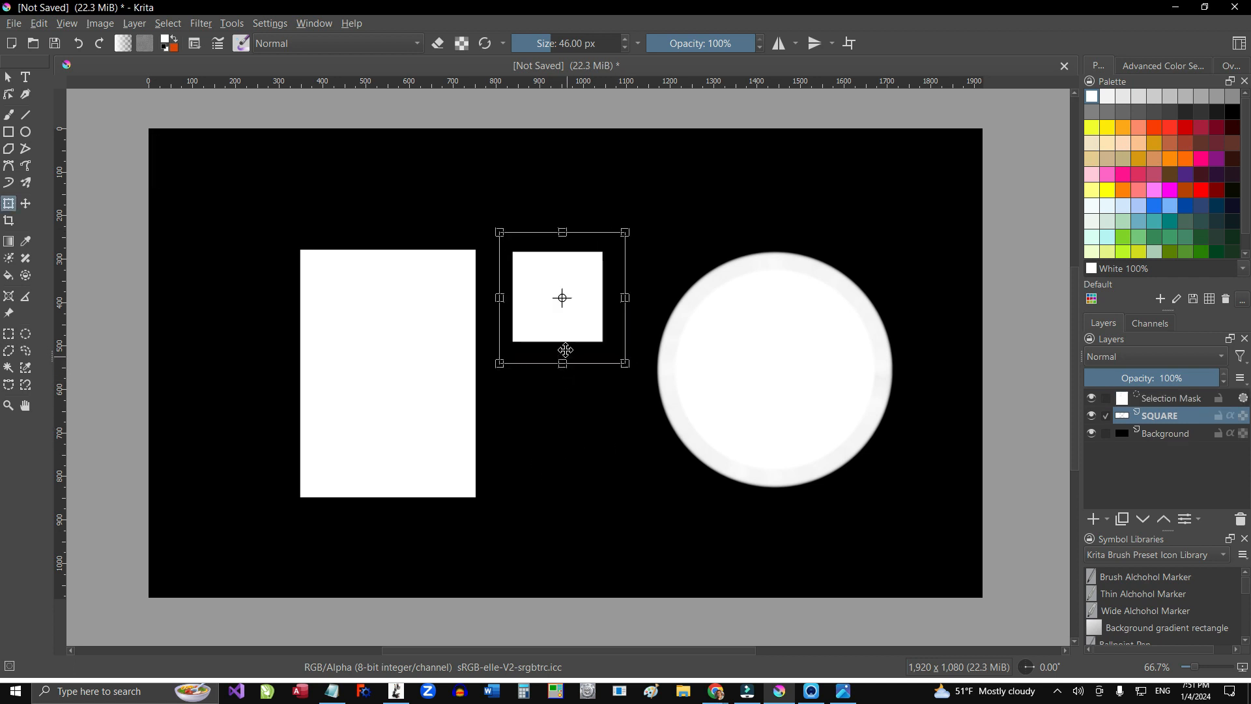
pyautogui.moveTo(574, 331); pyautogui.dragTo(785, 401)
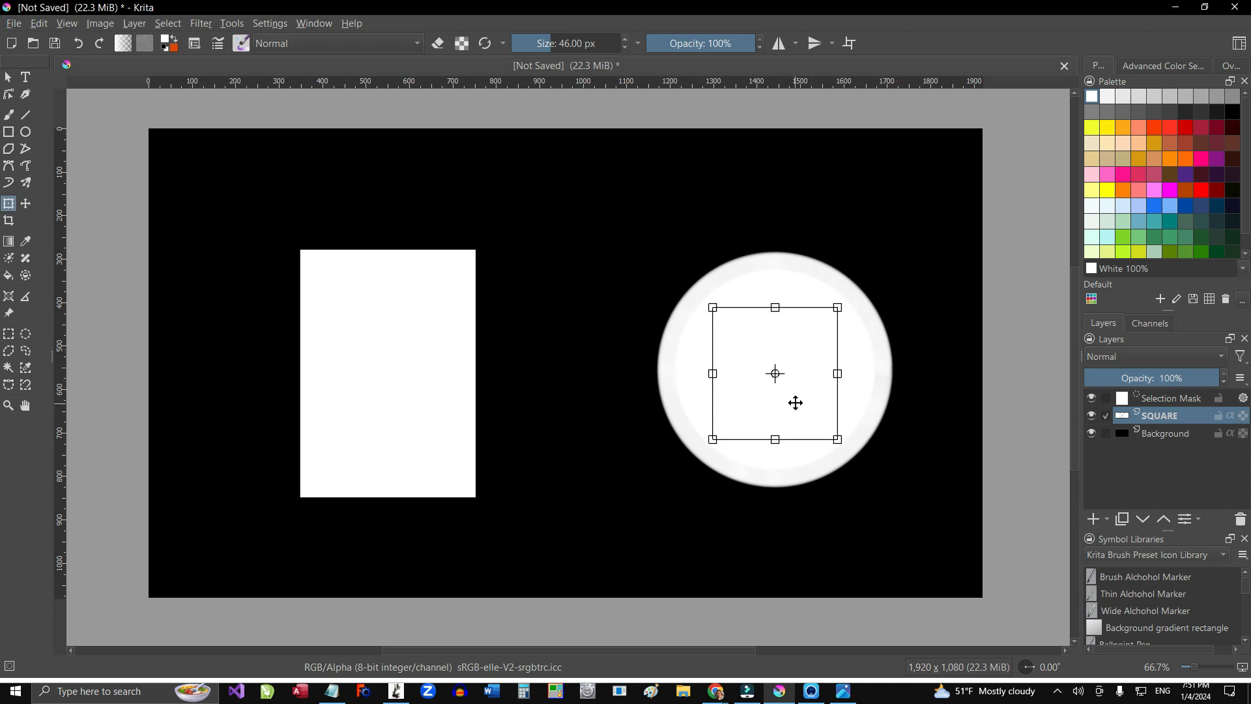
pyautogui.moveTo(798, 401); pyautogui.dragTo(569, 323)
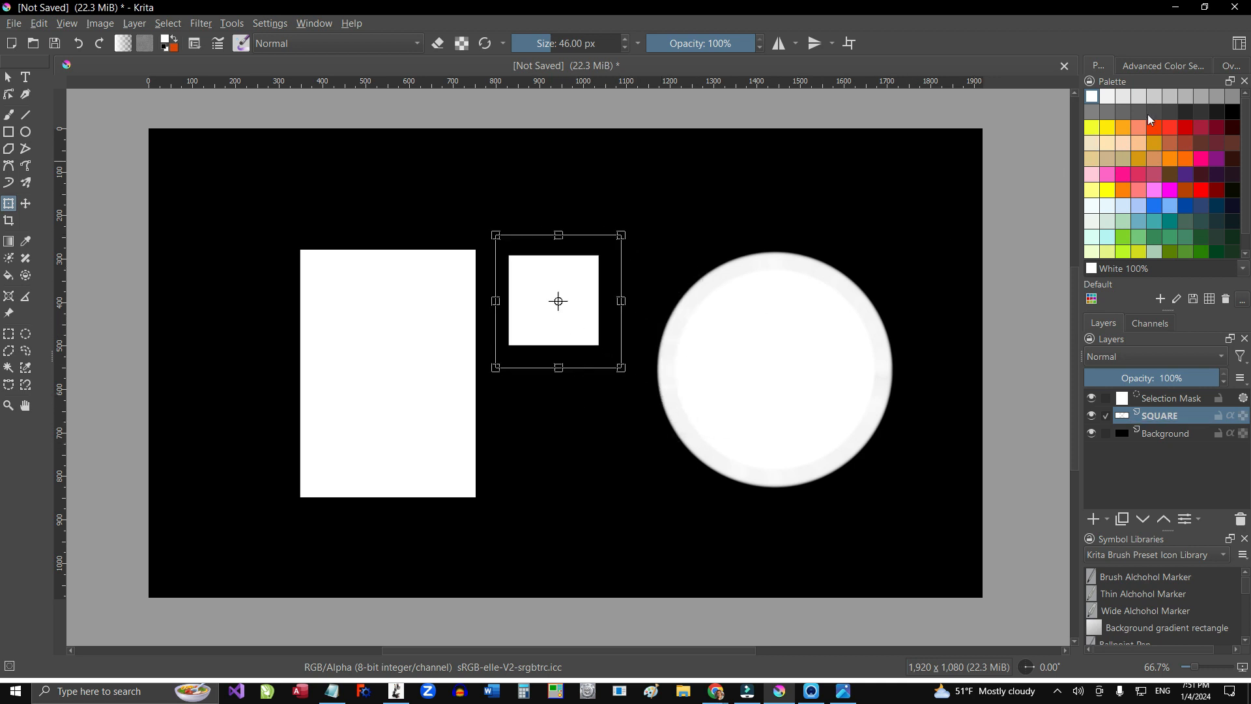
# Step: Fill the small white square with Deep pink
pyautogui.click(1202, 159)
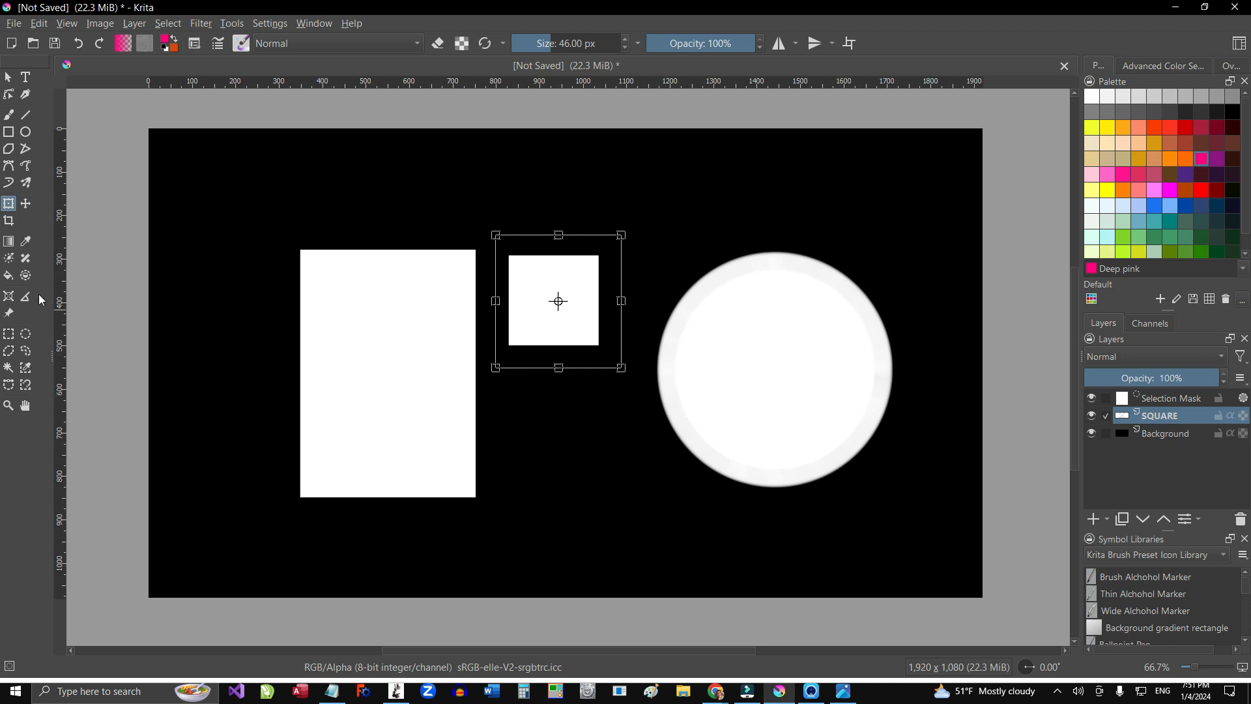
pyautogui.click(8, 276)
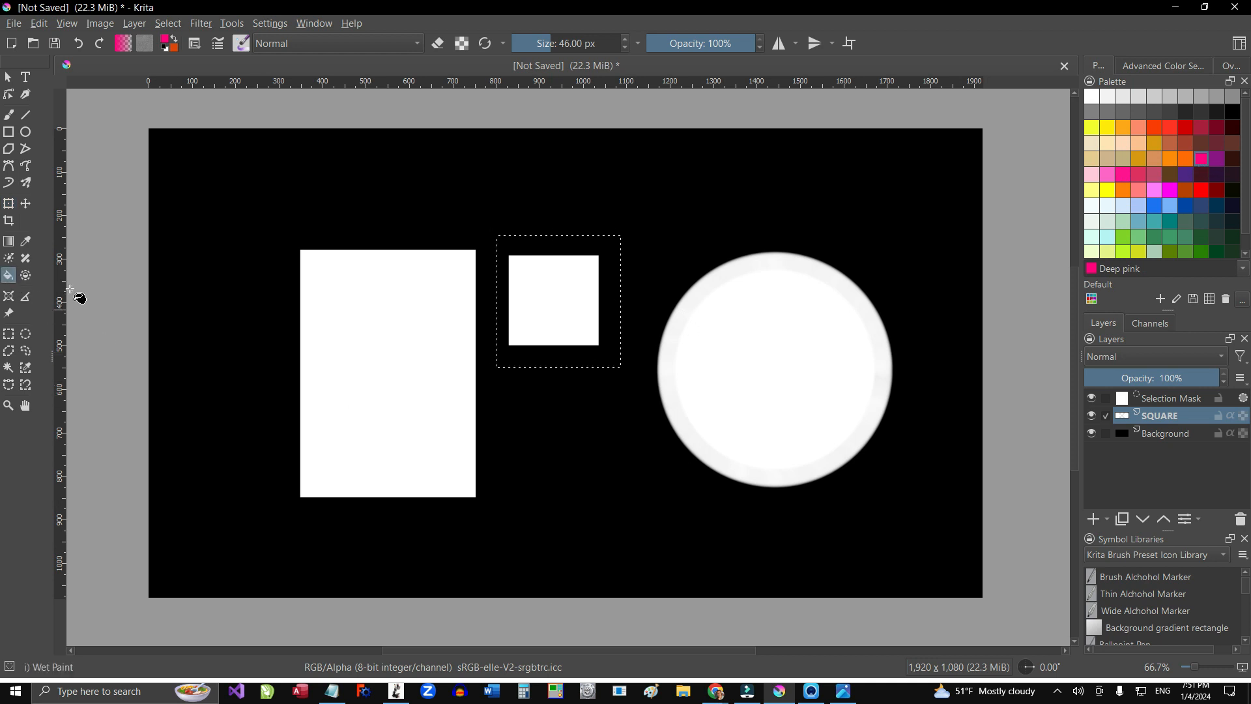
pyautogui.click(576, 299)
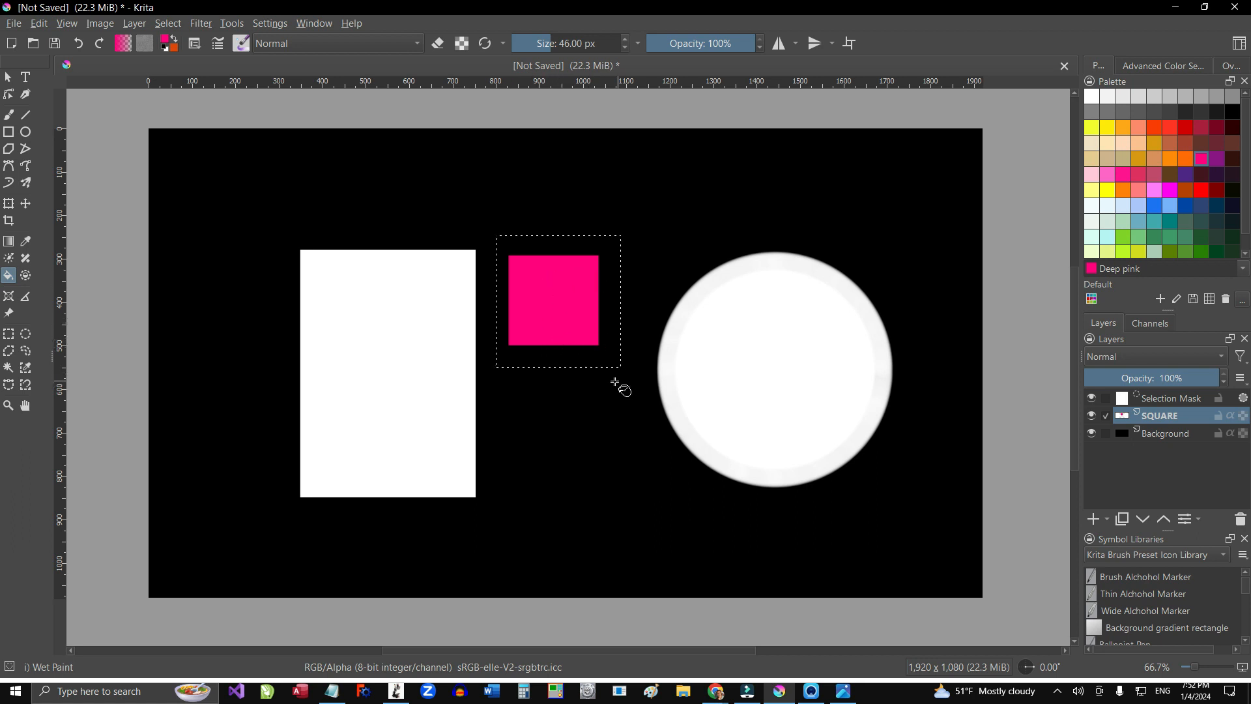
# Step: Move the pink square into the middle of the white circle and clear the selection
pyautogui.hotkey('ctrl', 't')
pyautogui.moveTo(576, 329); pyautogui.dragTo(796, 401)
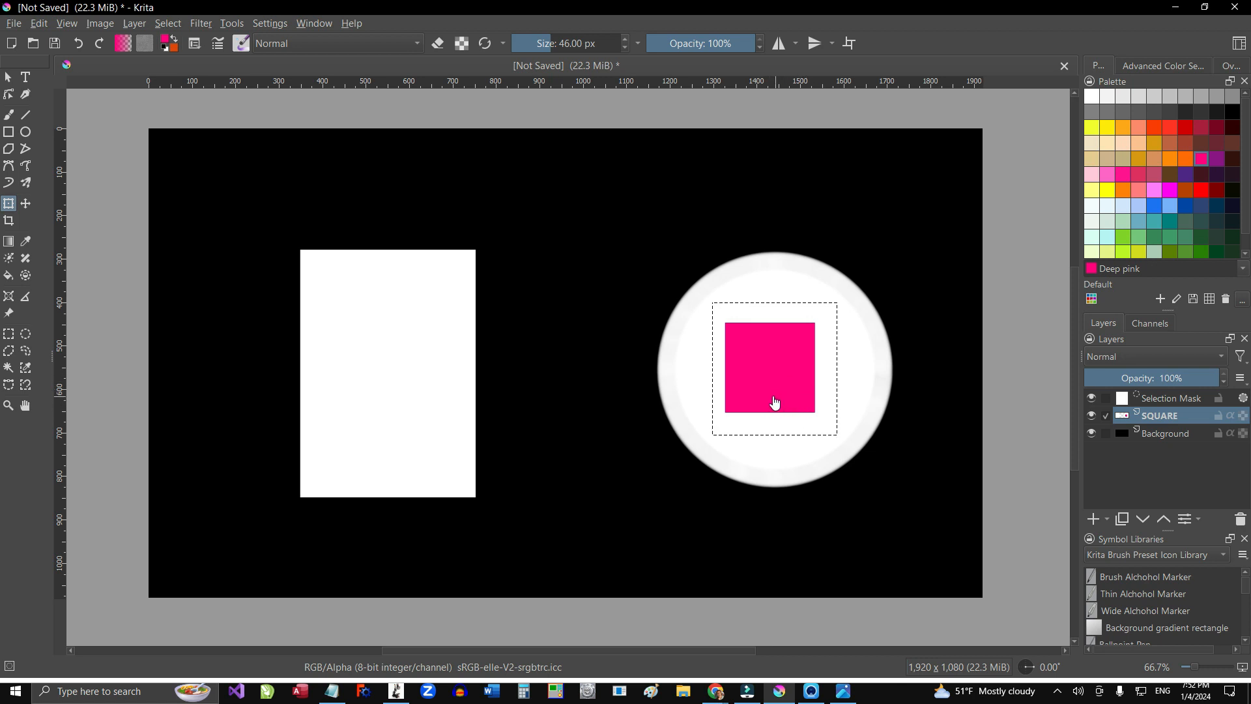
pyautogui.hotkey('ctrl', 'shift', 'a')
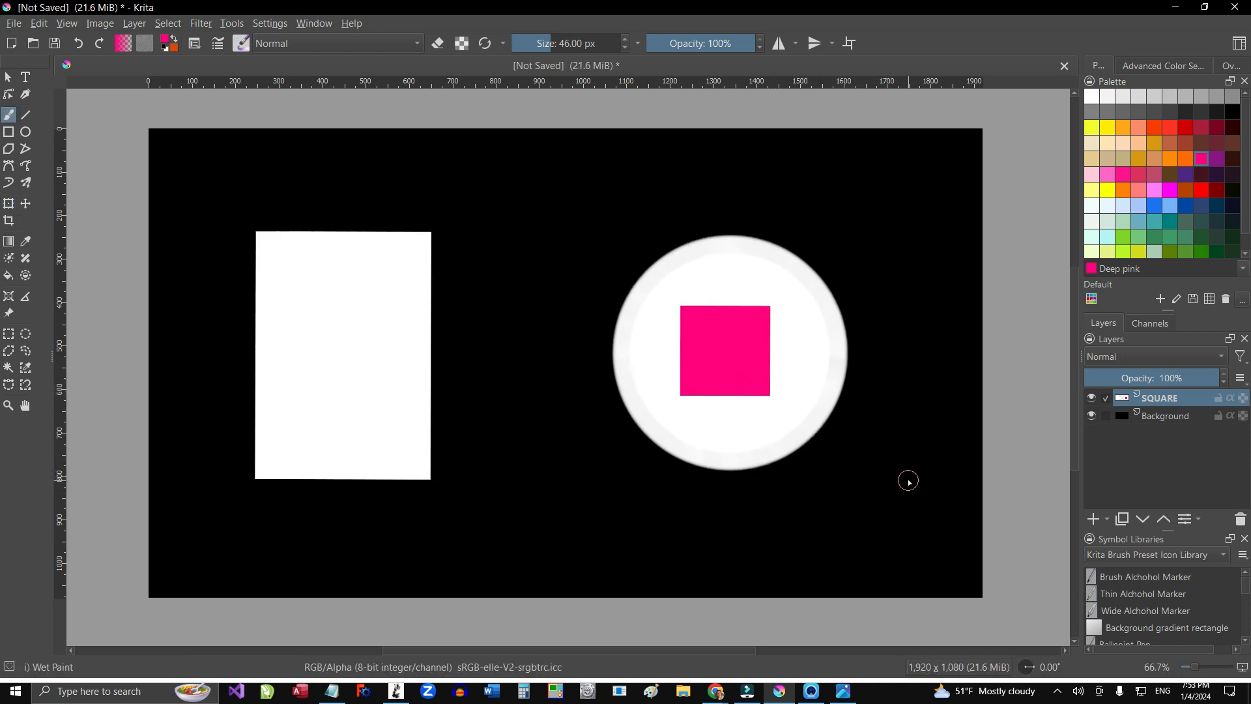
# Step: Draw a nearly horizontal Deep pink straight line about 1160 px long above the shapes
pyautogui.click(25, 114)
pyautogui.moveTo(333, 171); pyautogui.dragTo(843, 179)
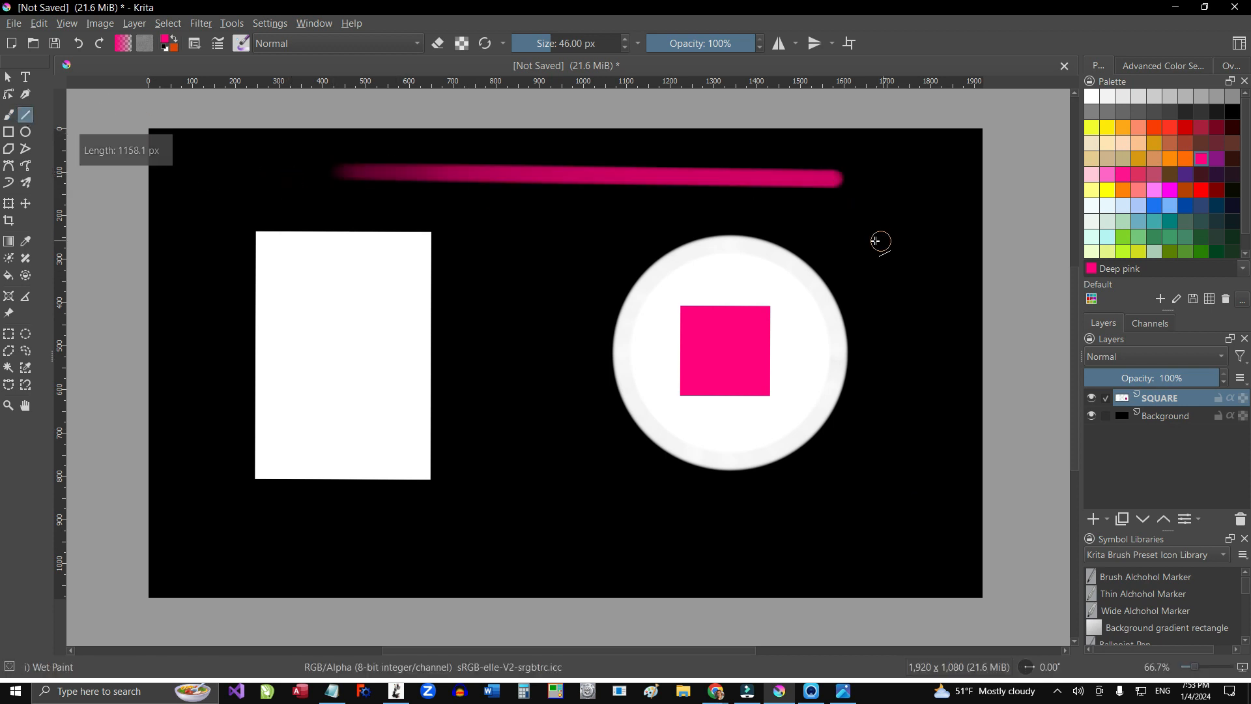
# Step: Draw a filled Deep pink seven-cornered polygon running down between the rectangle and circle and extending beneath the circle
pyautogui.click(9, 150)
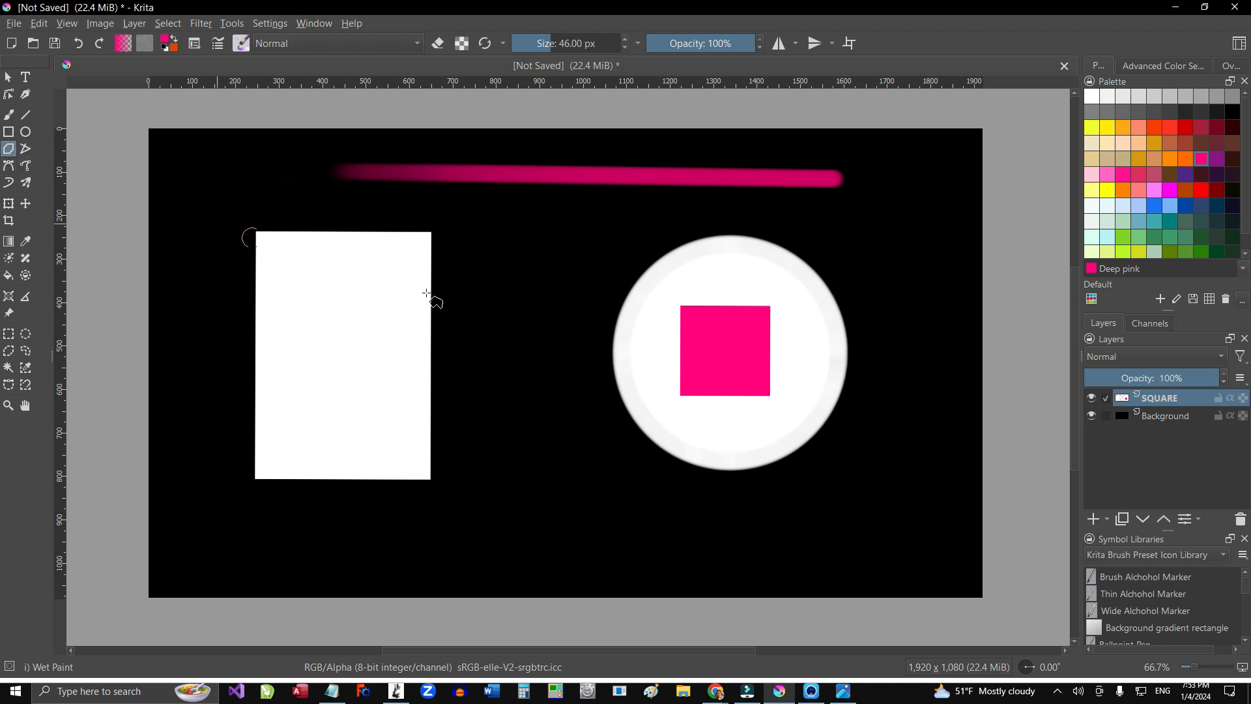
pyautogui.click(475, 281)
pyautogui.click(467, 482)
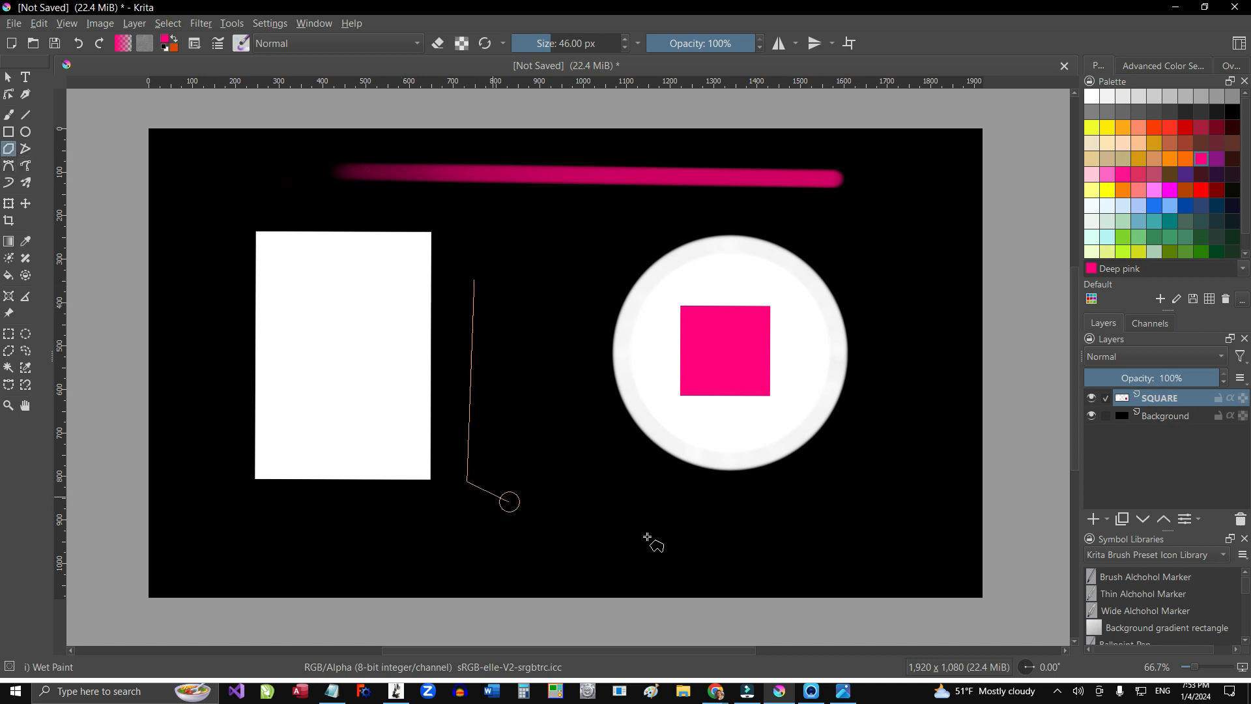
pyautogui.click(727, 548)
pyautogui.click(854, 486)
pyautogui.click(643, 496)
pyautogui.click(567, 363)
pyautogui.click(610, 244)
pyautogui.click(475, 280)
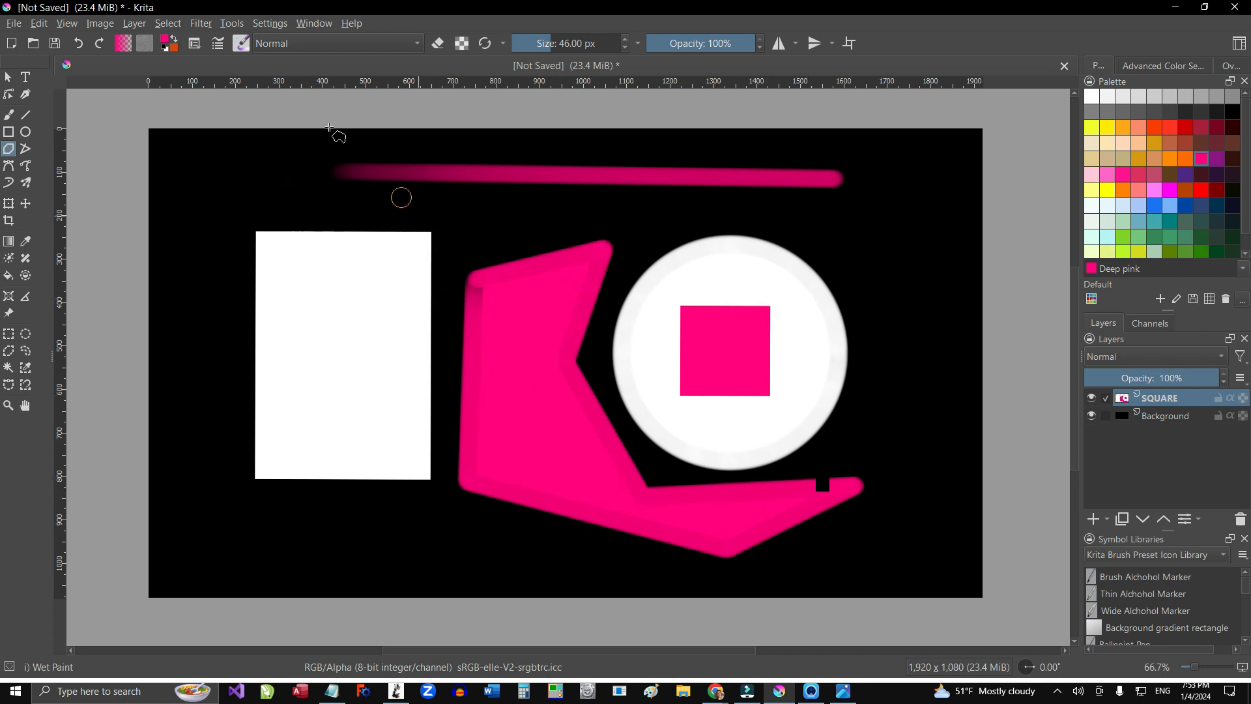
# Step: Set the Polygon tool's fill to Not Filled
pyautogui.click(194, 43)
pyautogui.click(194, 44)
pyautogui.click(195, 45)
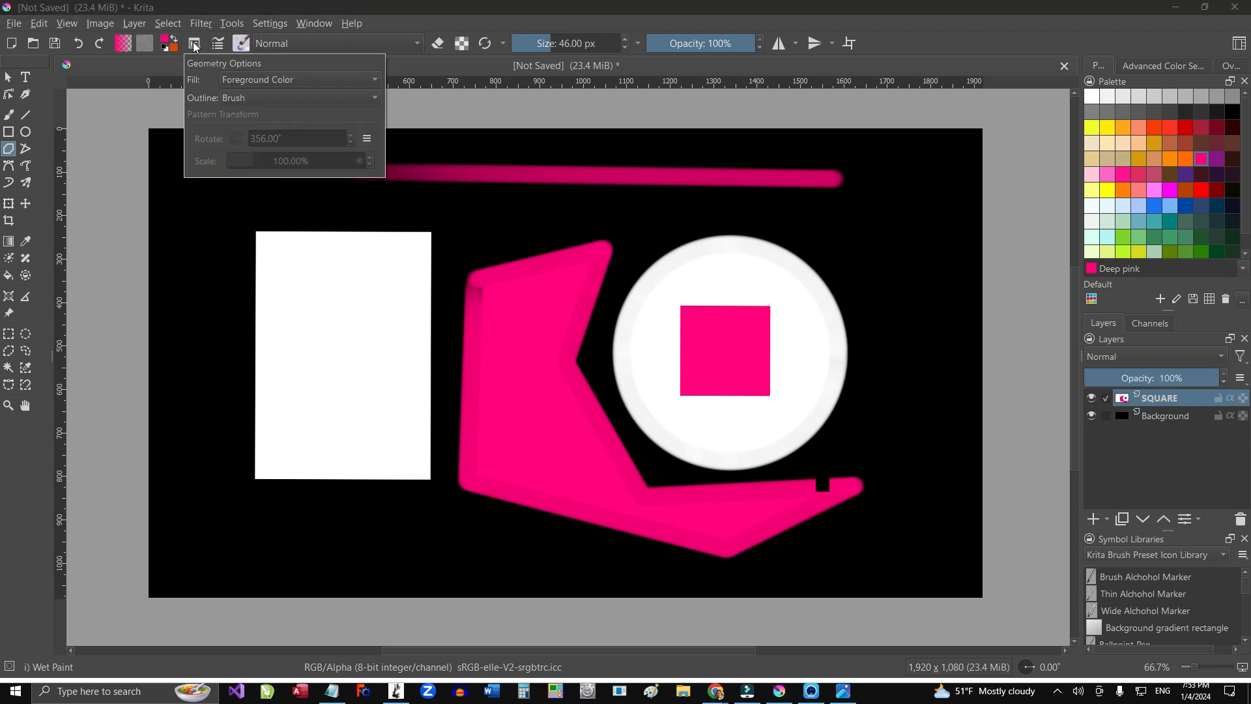
pyautogui.click(252, 80)
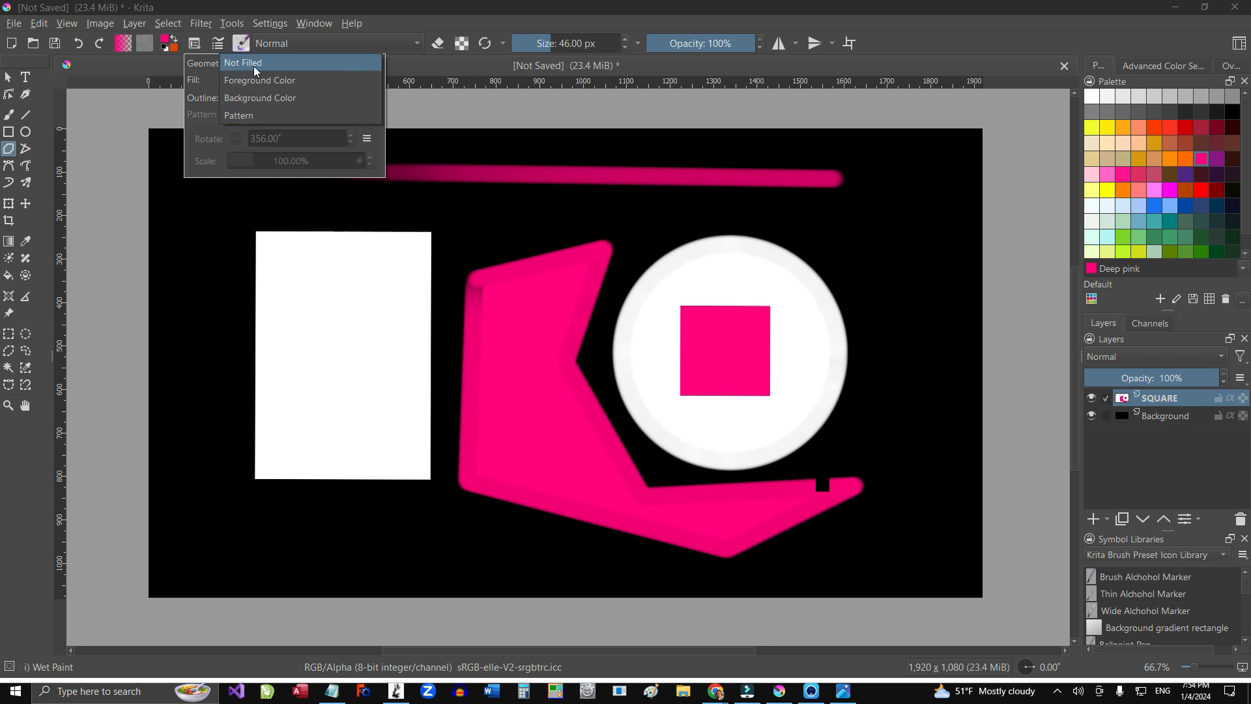
pyautogui.click(270, 63)
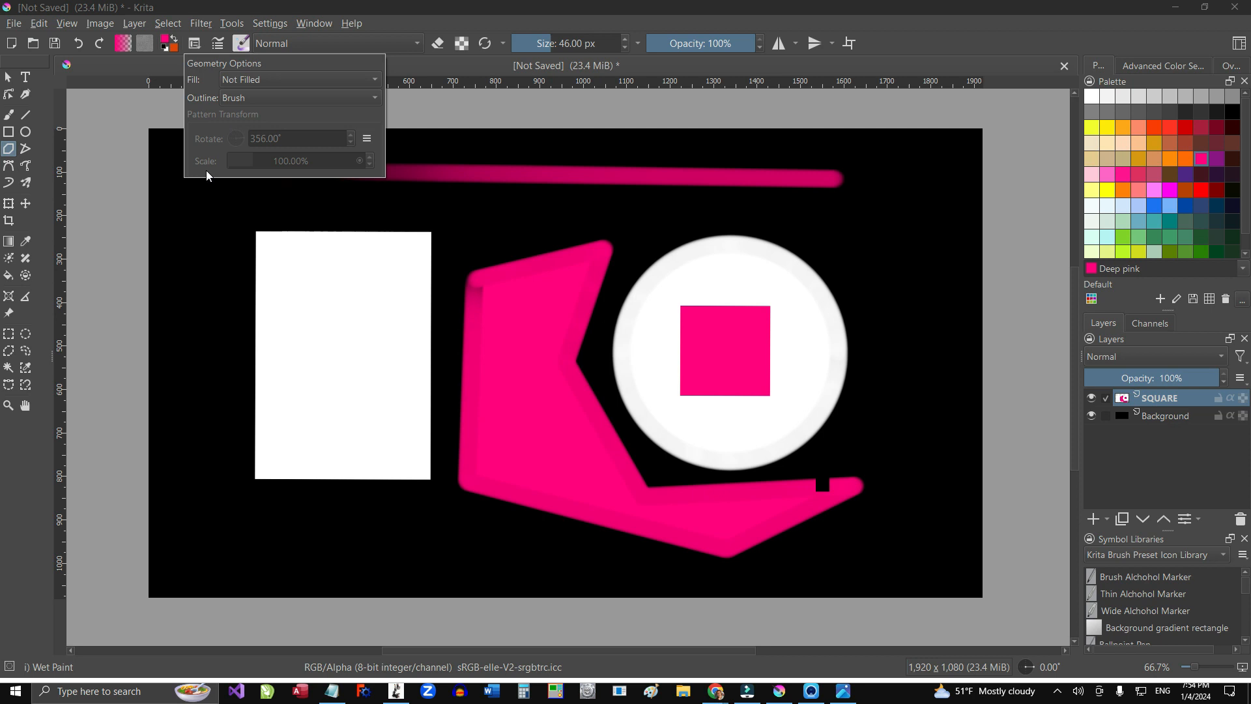
# Step: Draw an unfilled six-cornered L-shaped polygon in Deep pink around the white rectangle's lower-left corner
pyautogui.click(203, 369)
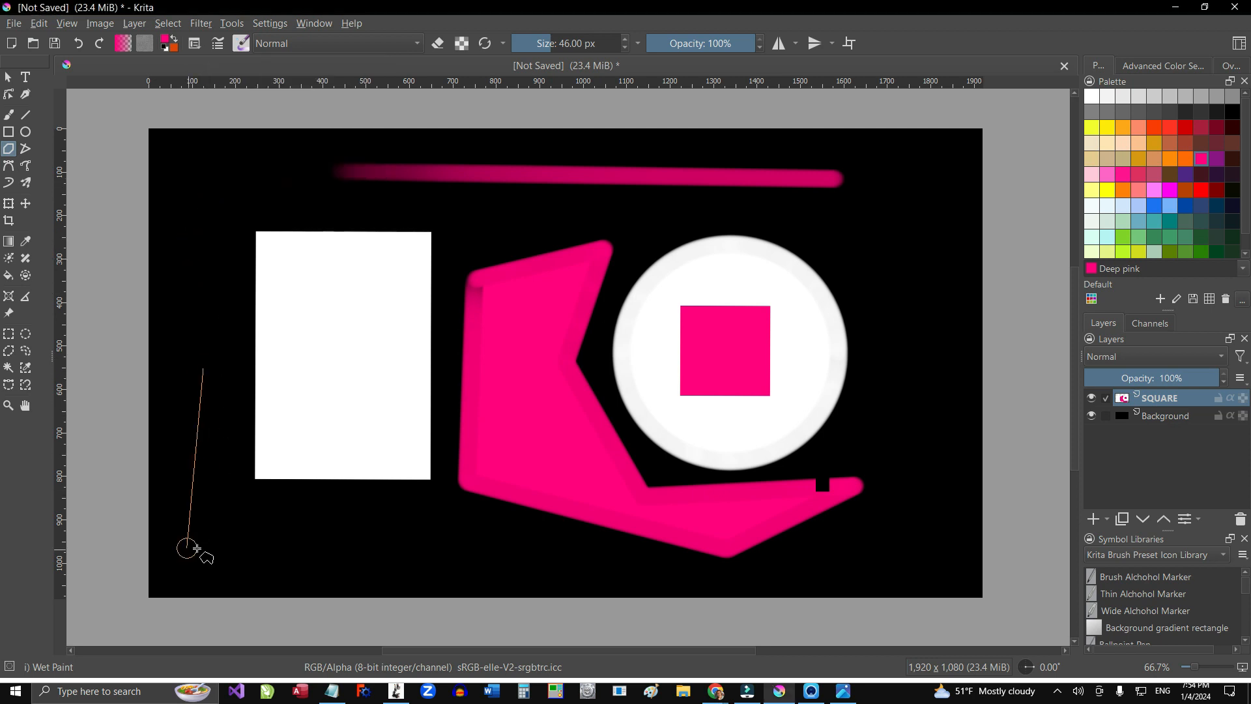
pyautogui.click(194, 551)
pyautogui.click(353, 563)
pyautogui.click(353, 512)
pyautogui.click(234, 515)
pyautogui.click(239, 414)
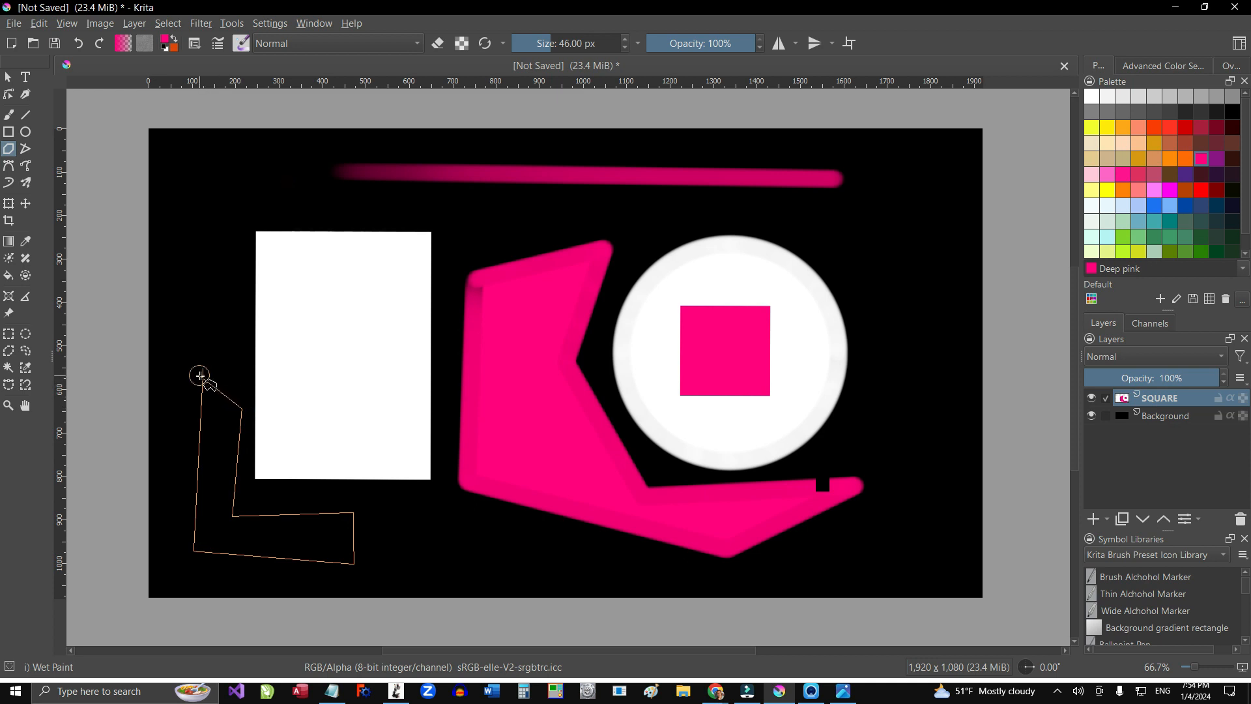
pyautogui.click(202, 365)
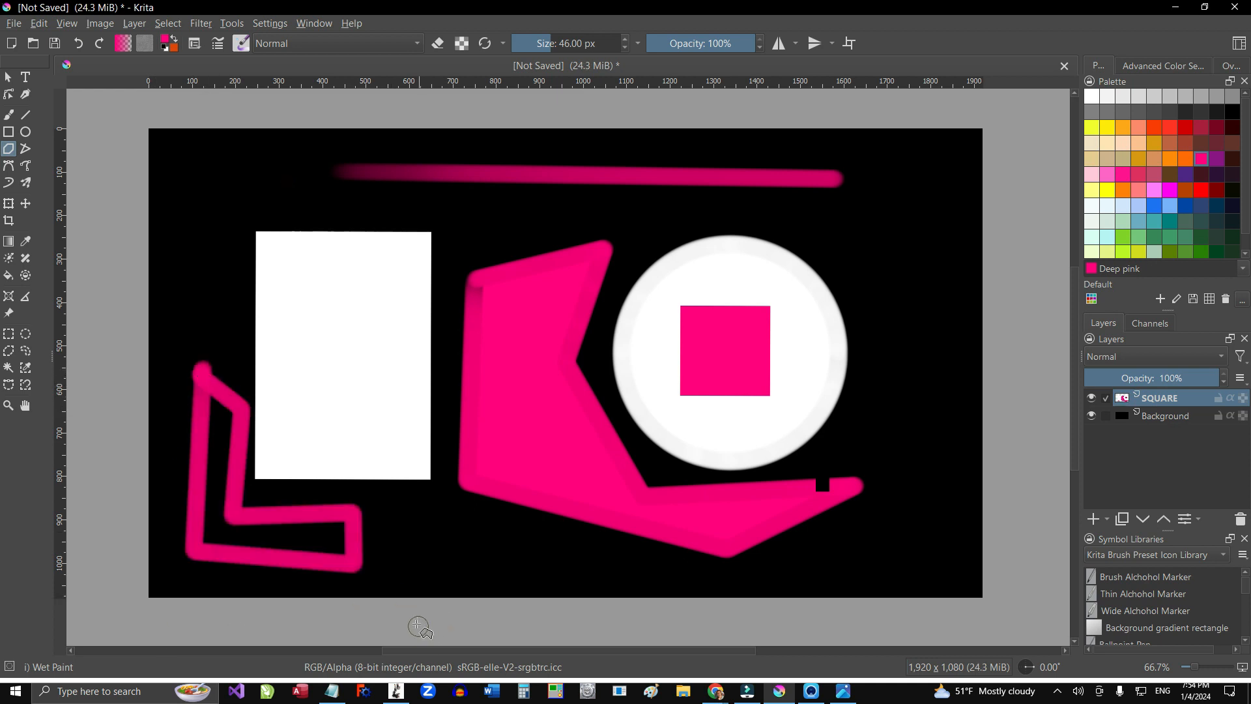
# Step: Review the current foreground and background colors in their color selection dialogs
pyautogui.click(191, 242)
pyautogui.click(167, 42)
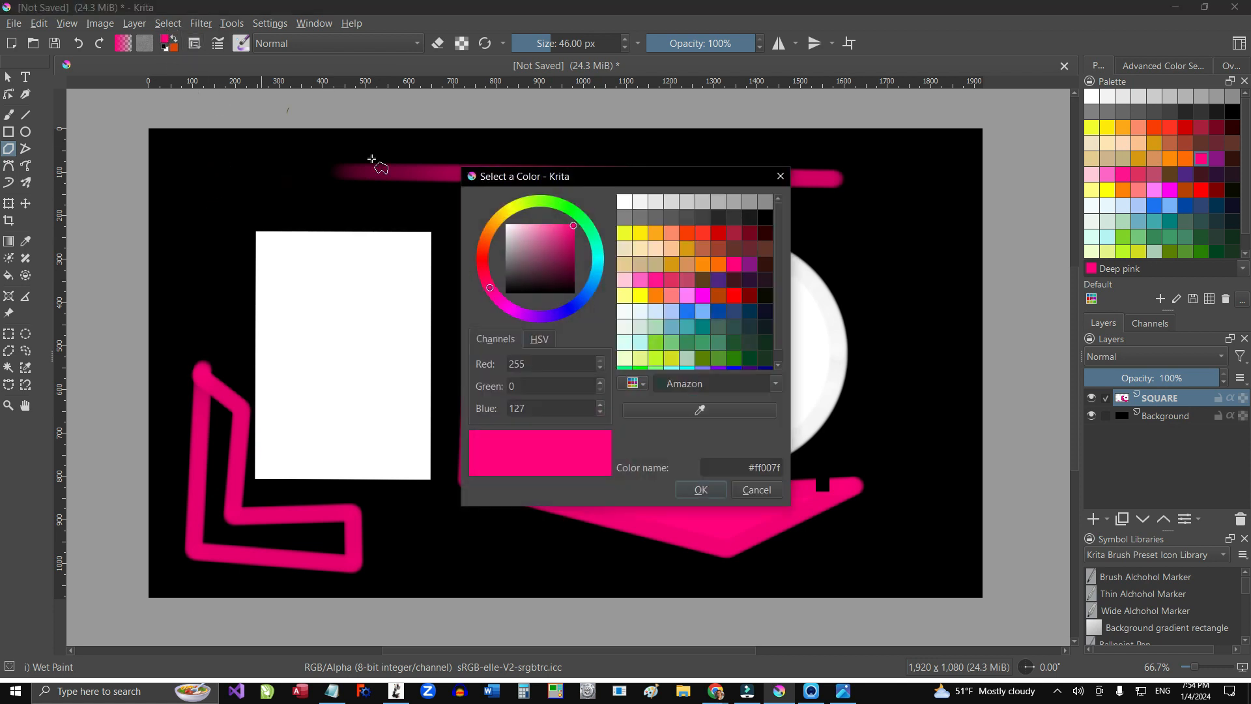
pyautogui.click(702, 489)
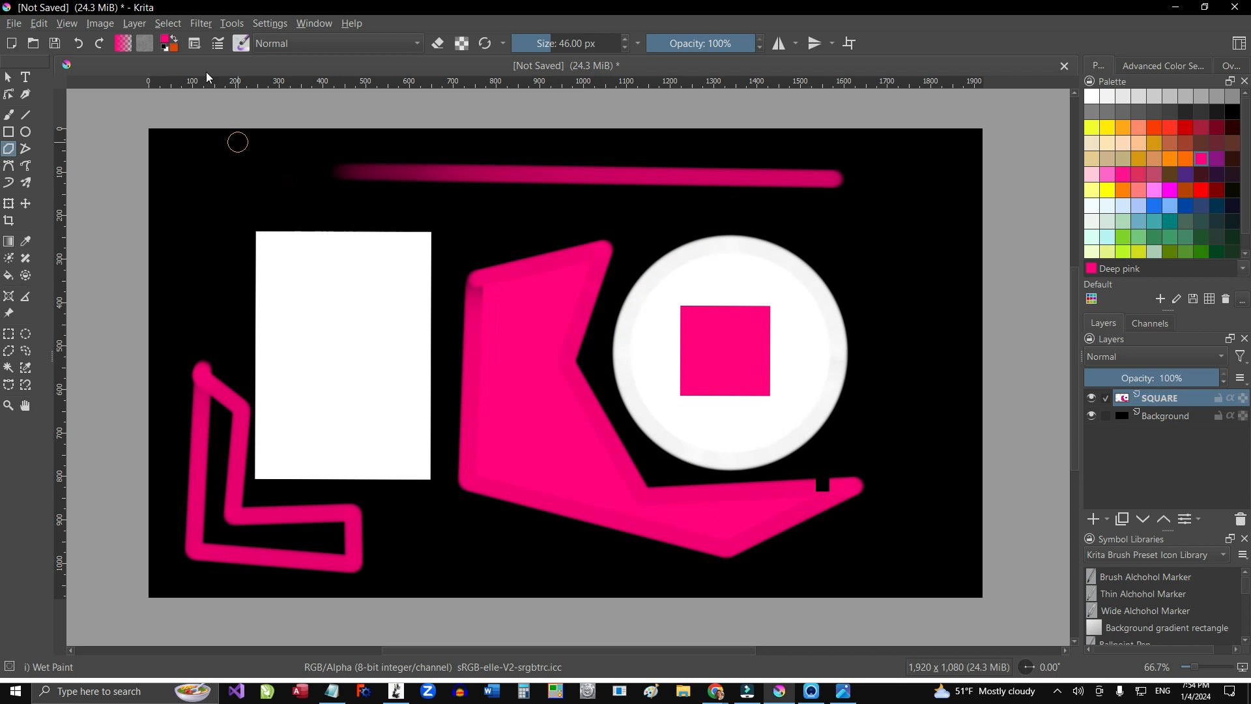
pyautogui.click(175, 50)
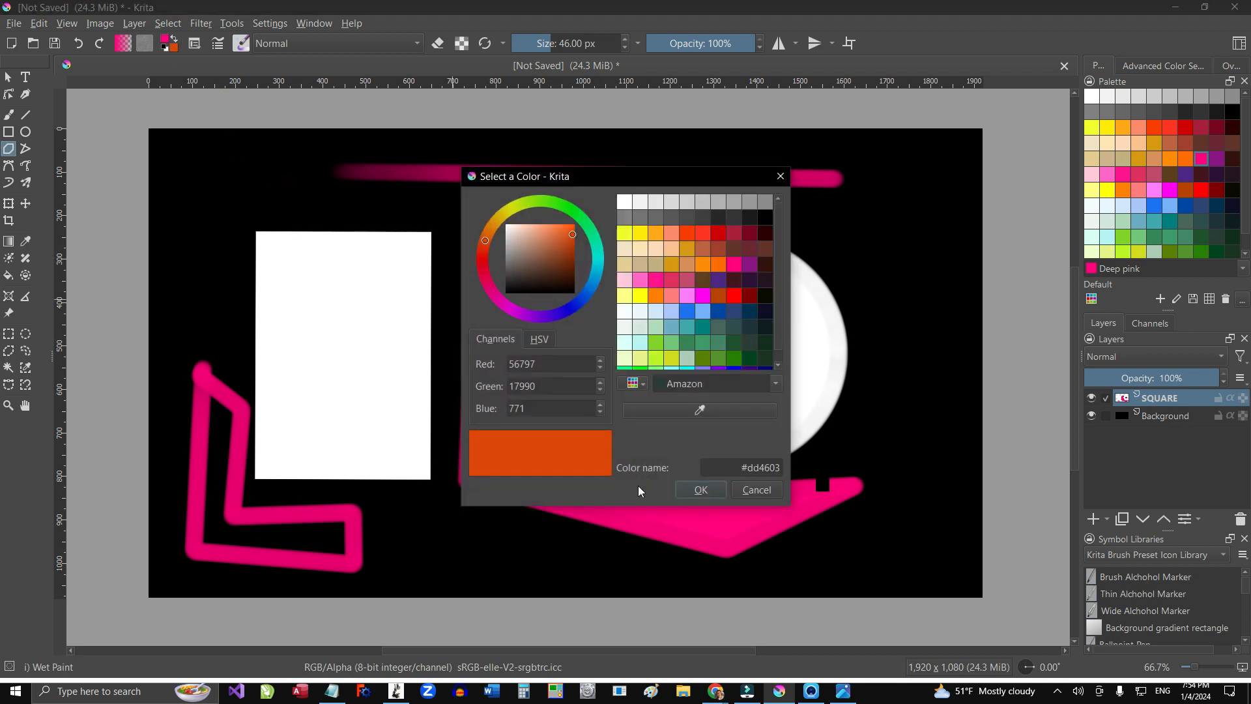
pyautogui.click(701, 490)
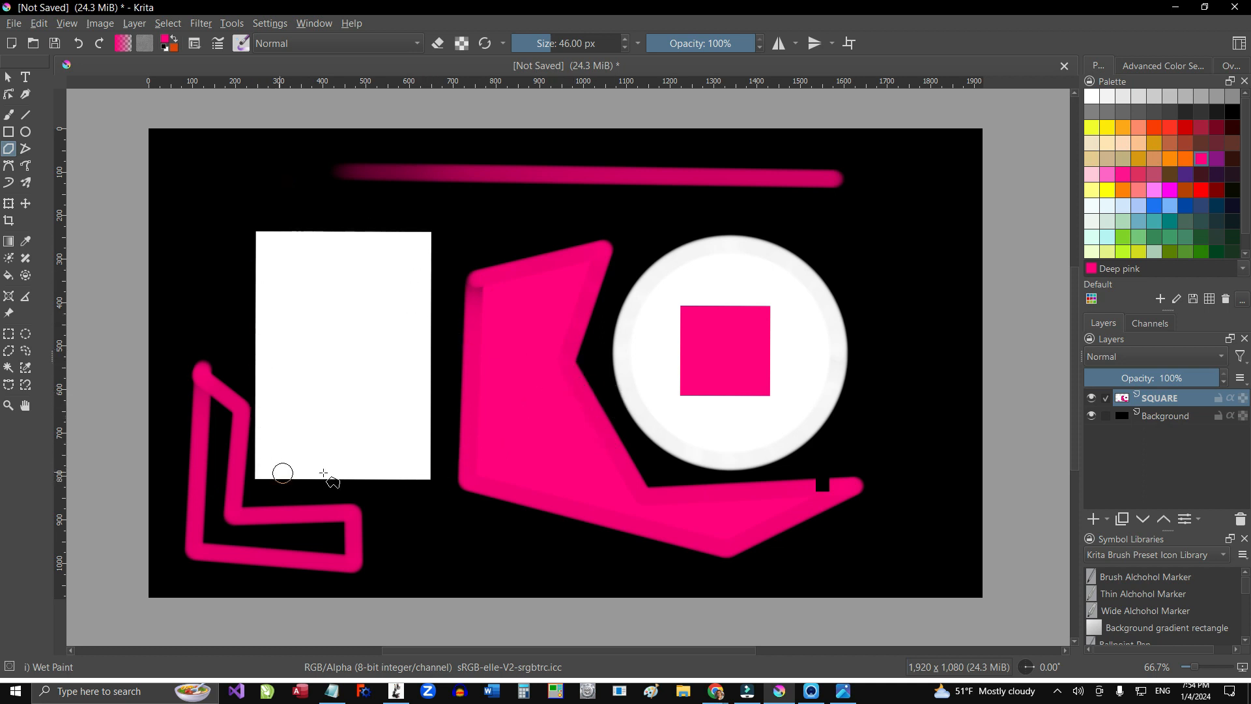
# Step: Select the white rectangle by contiguous color and fill it with a vertical Foreground to Background gradient
pyautogui.click(9, 369)
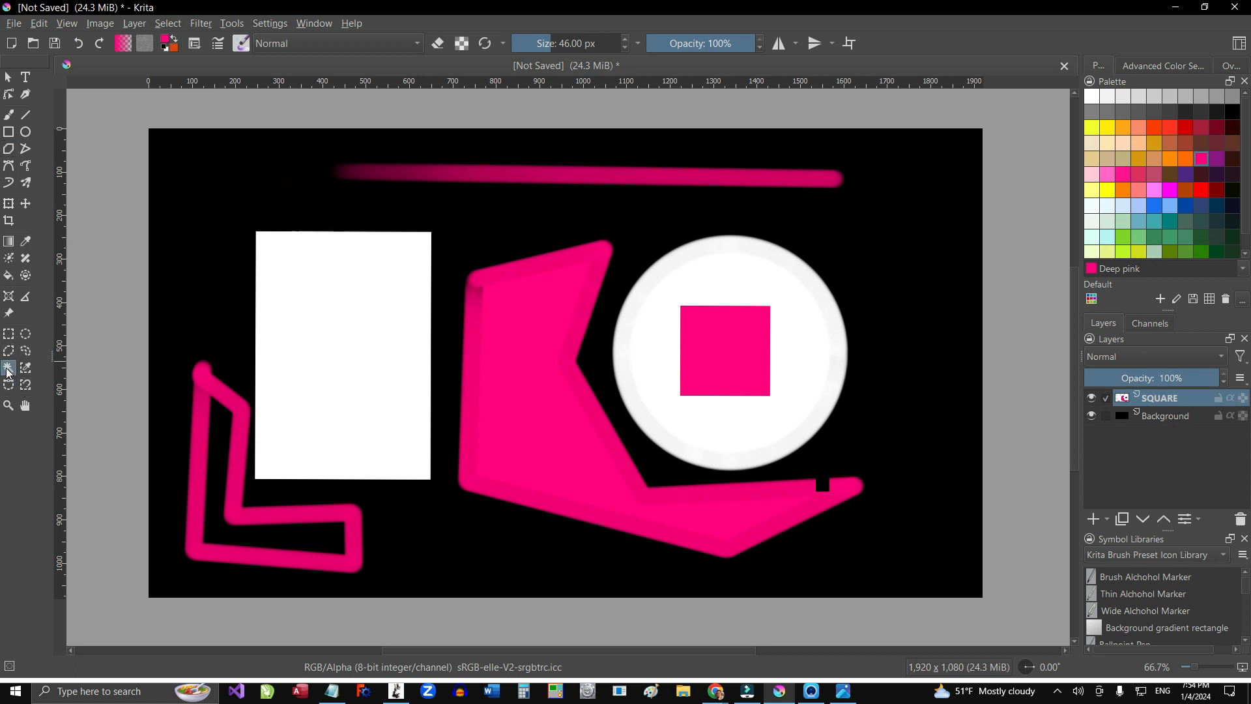
pyautogui.click(322, 356)
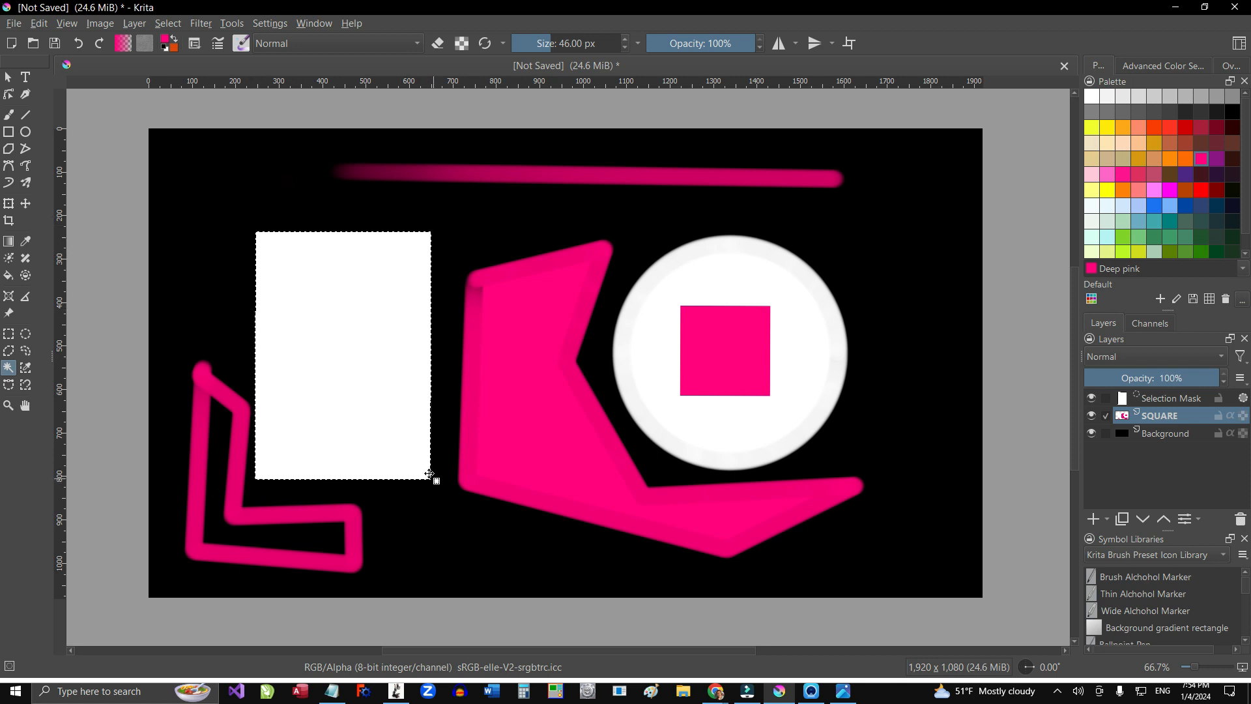
pyautogui.click(9, 245)
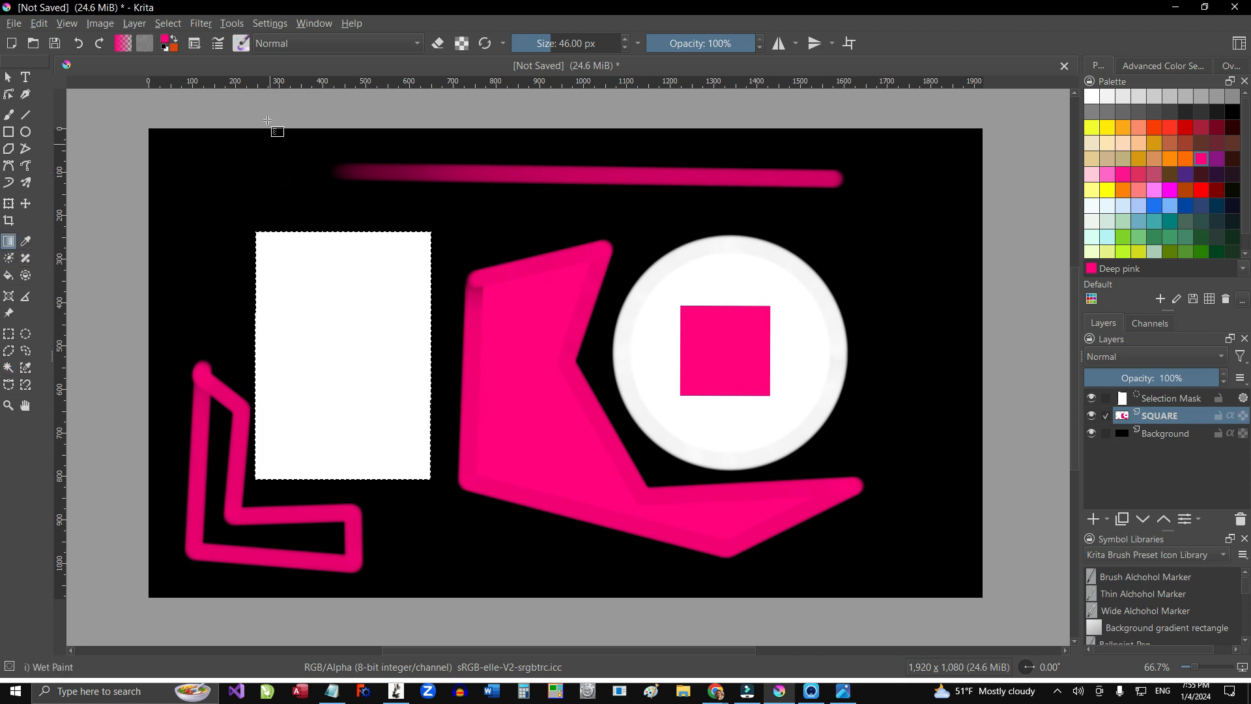
pyautogui.click(124, 45)
pyautogui.click(221, 140)
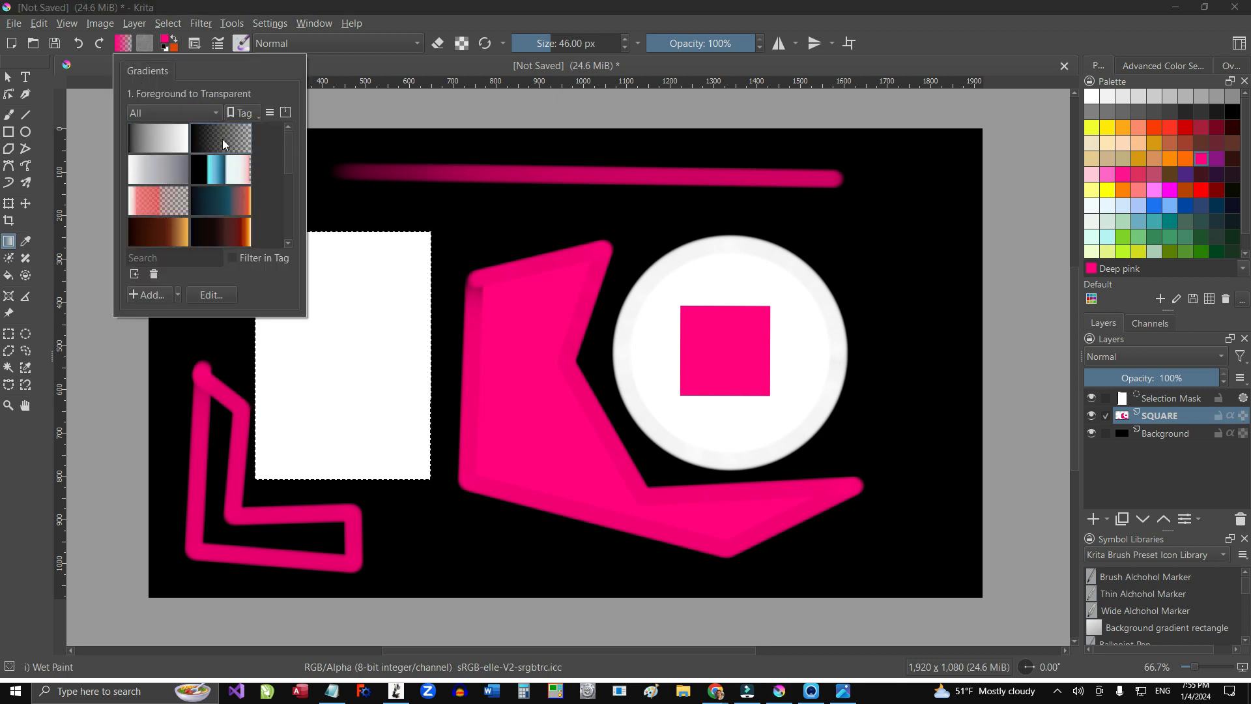
pyautogui.click(164, 140)
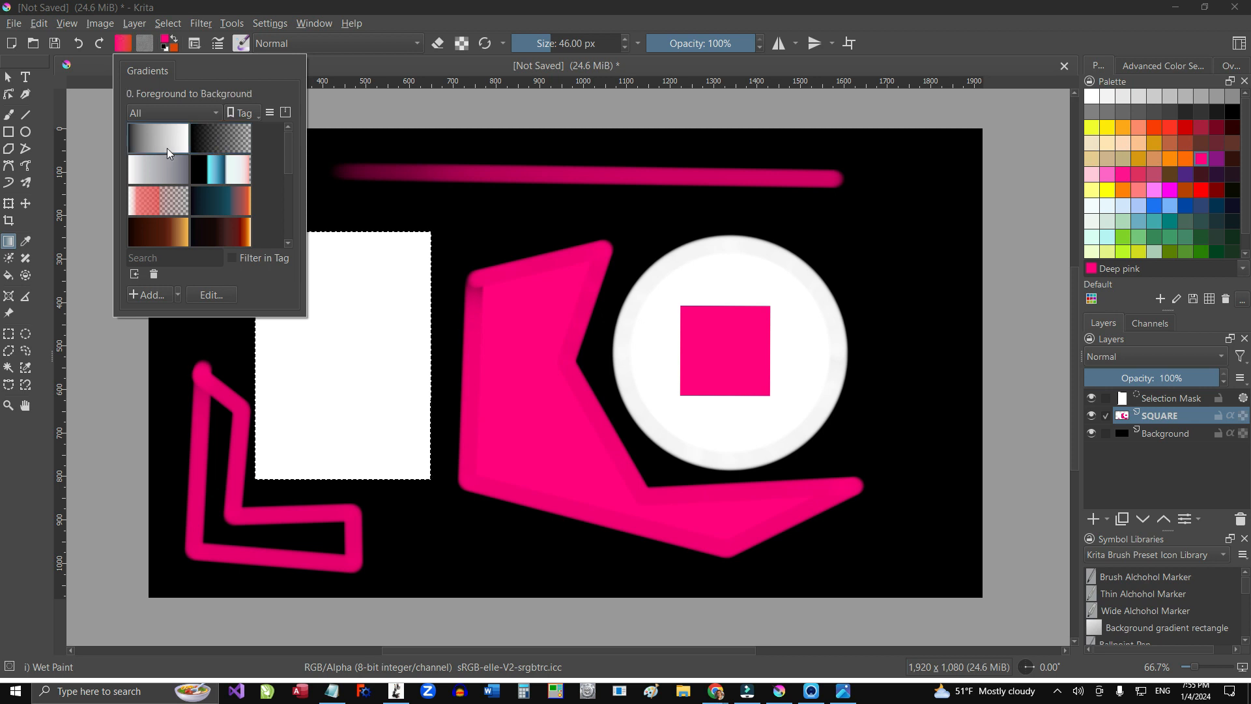
pyautogui.click(382, 113)
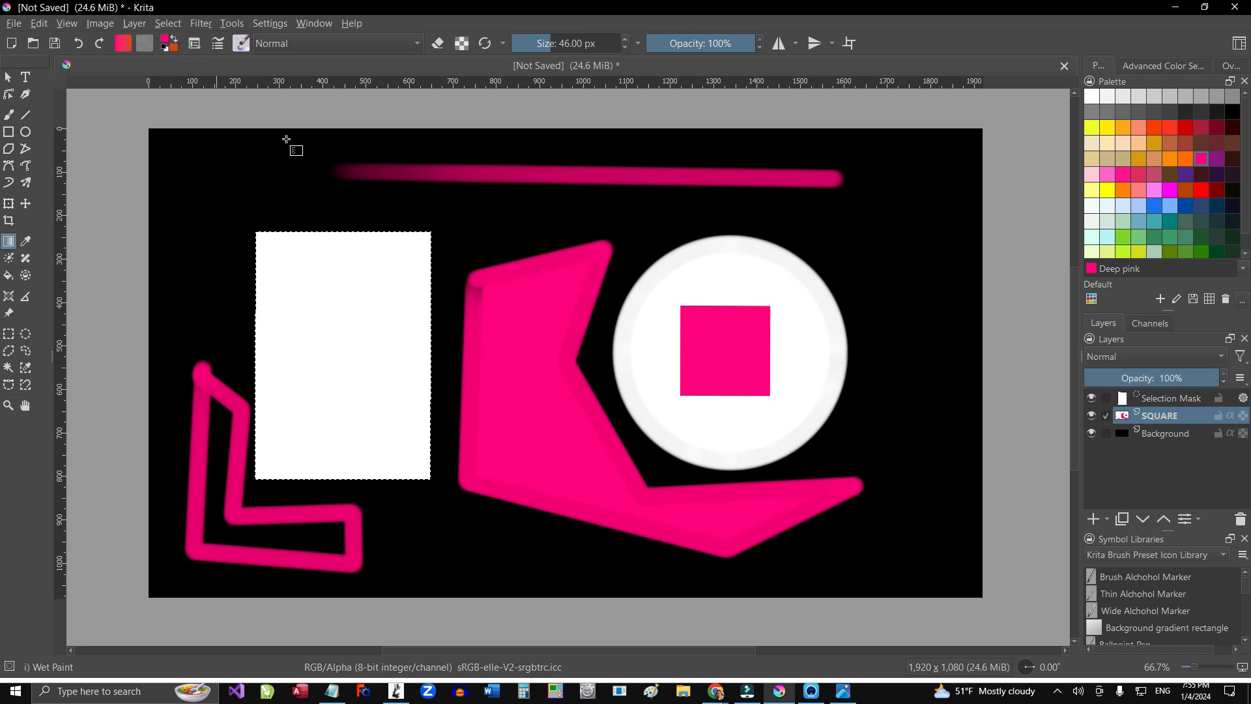
pyautogui.moveTo(343, 463); pyautogui.dragTo(350, 535)
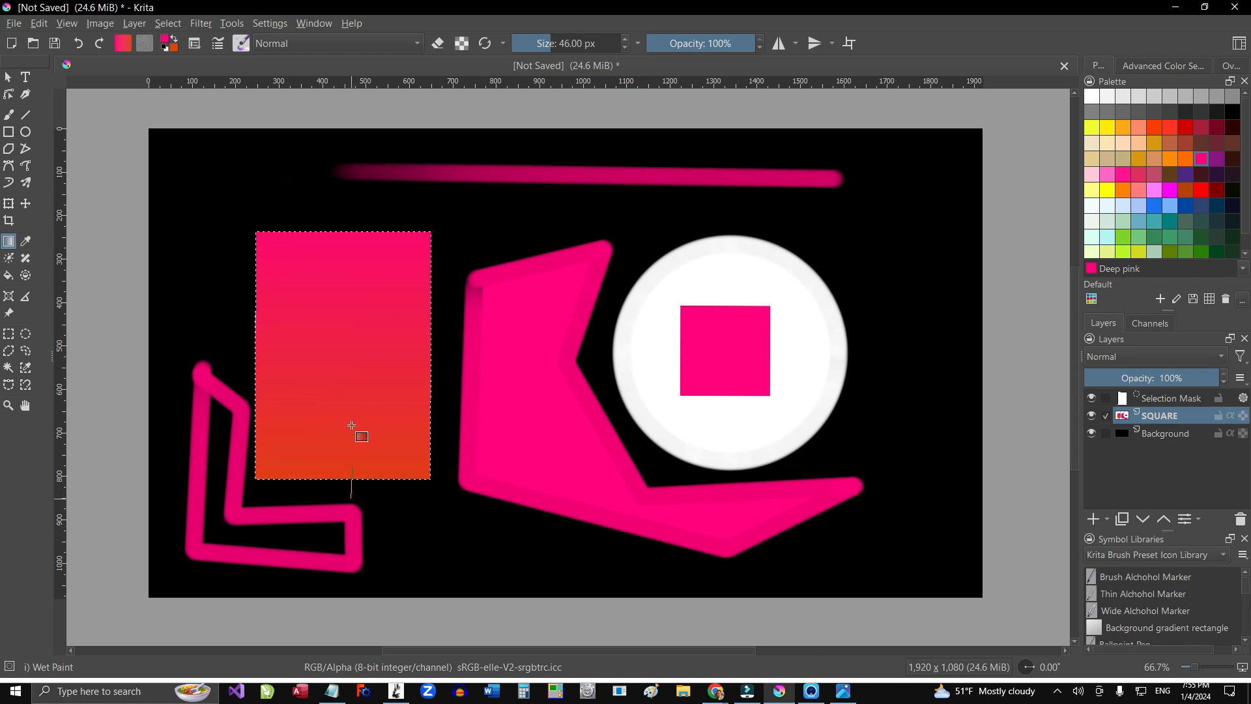
# Step: Redraw the rectangle's gradient in several directions and lengths, ending with a diagonal from beyond its upper-left to its lower-right corner
pyautogui.moveTo(357, 379); pyautogui.dragTo(356, 380)
pyautogui.moveTo(349, 489); pyautogui.dragTo(355, 144)
pyautogui.moveTo(363, 297); pyautogui.dragTo(558, 371)
pyautogui.moveTo(199, 207); pyautogui.dragTo(518, 559)
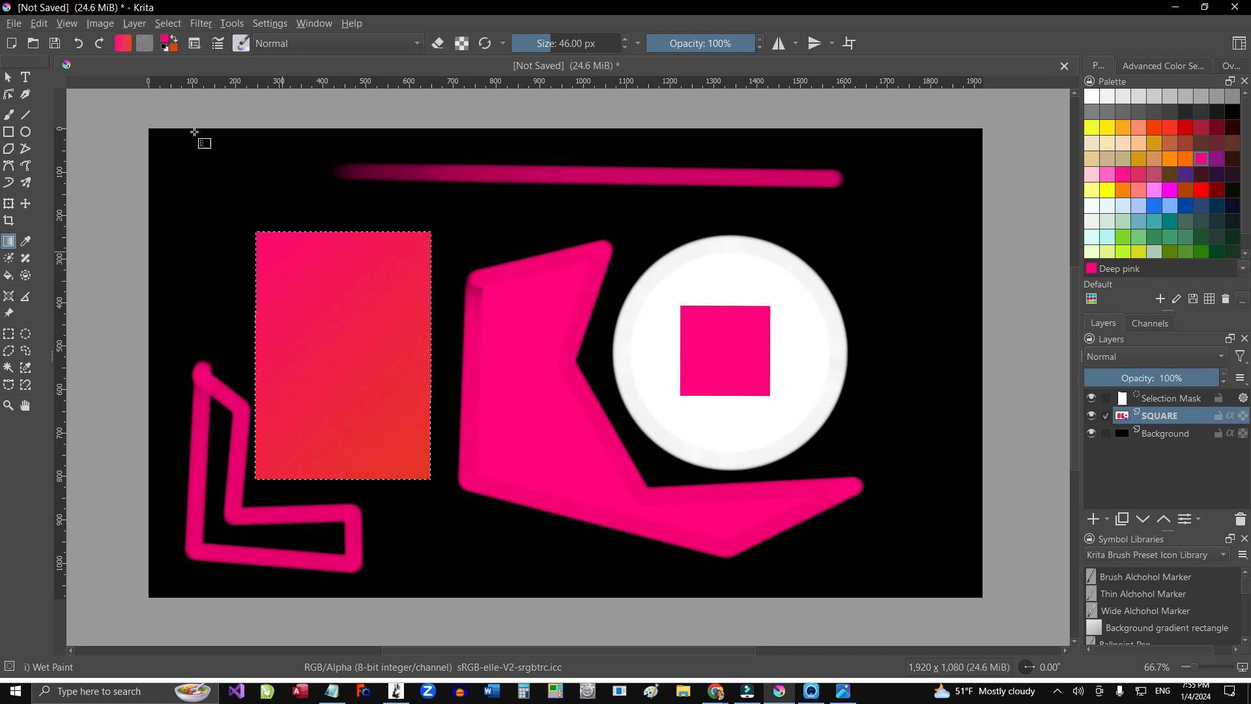
# Step: Set the background color to blue (#036add) and redraw the selected rectangle's gradient diagonally from beyond its upper-left to lower-right corner
pyautogui.click(174, 47)
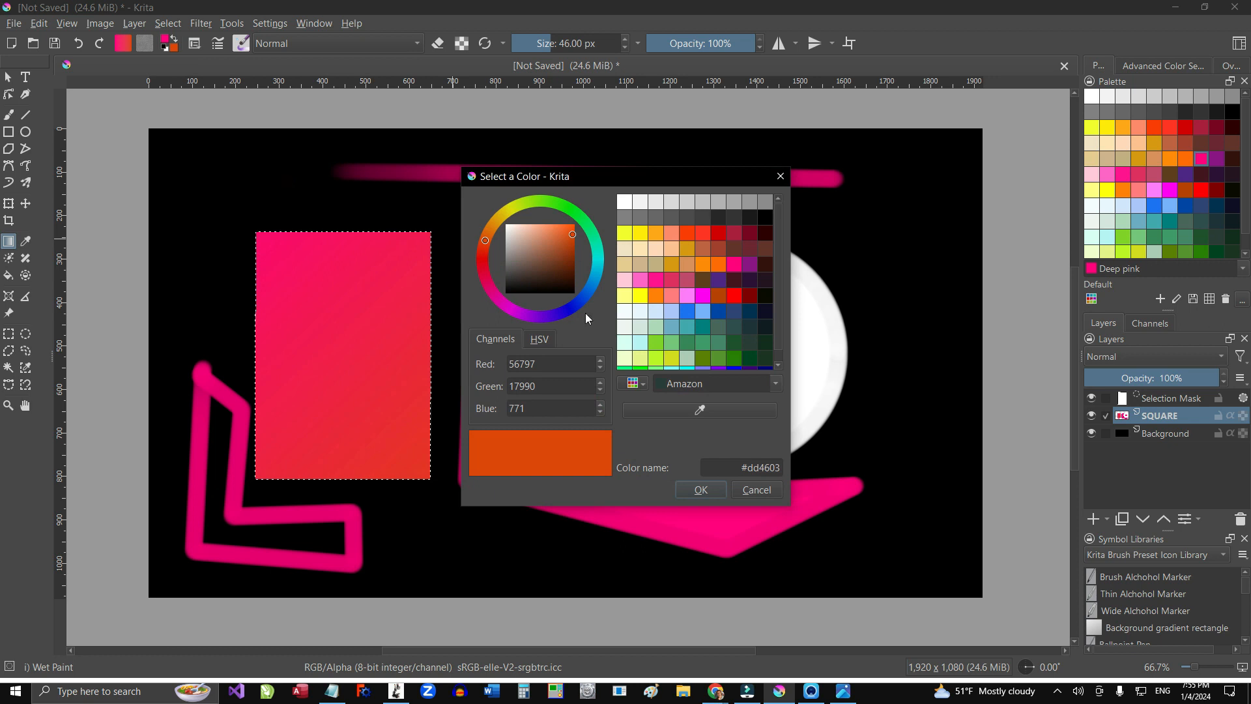
pyautogui.moveTo(576, 307); pyautogui.dragTo(587, 292)
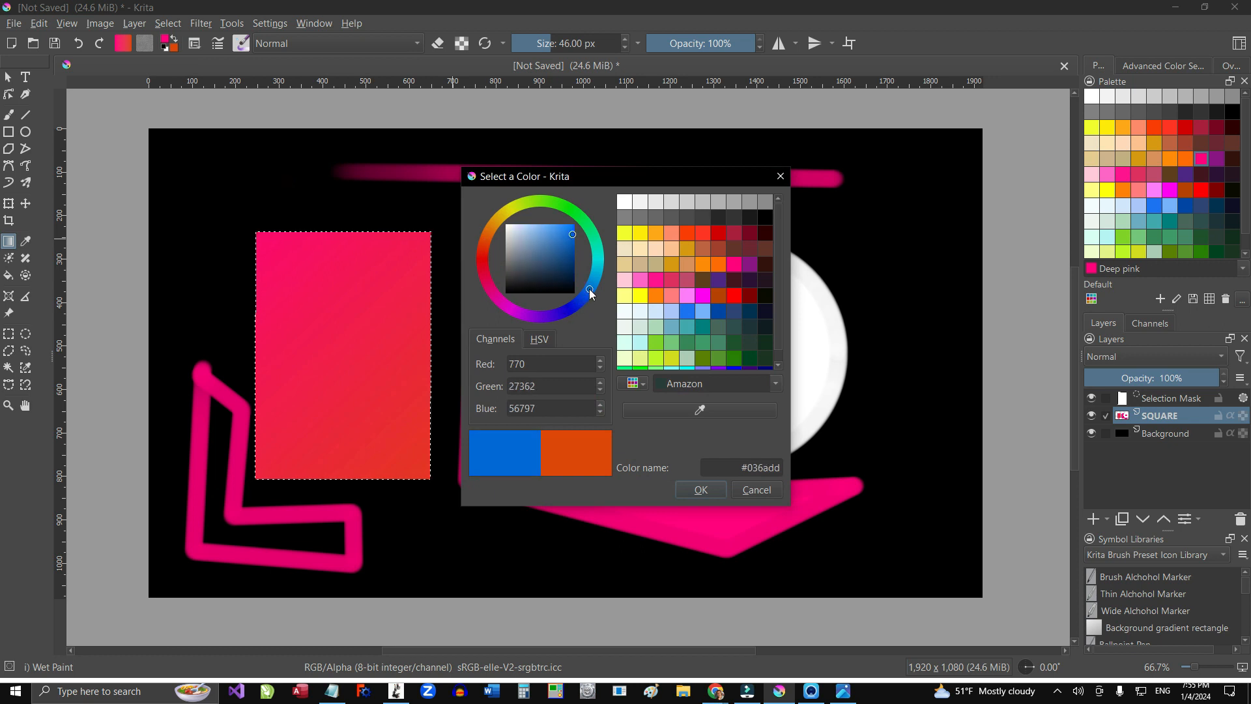
pyautogui.click(680, 495)
pyautogui.moveTo(232, 190); pyautogui.dragTo(438, 532)
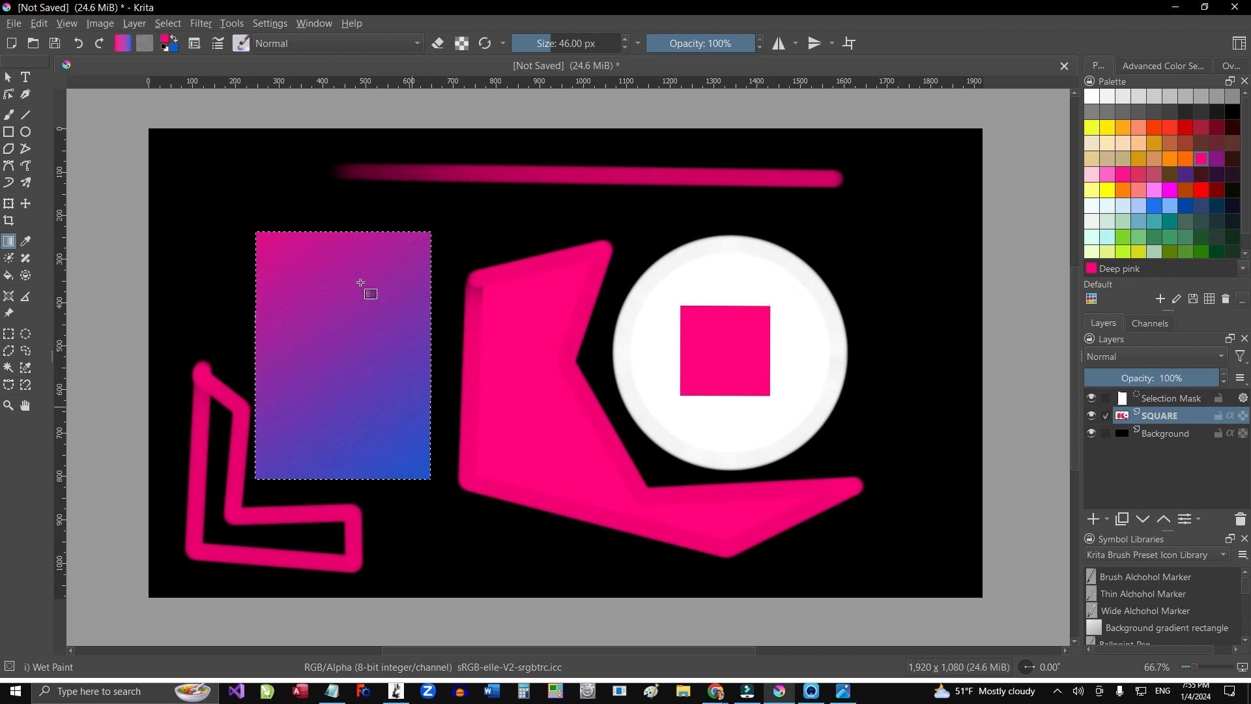
# Step: Redraw the rectangle's gradient vertically in both directions, ending with blue at its top and pink at its bottom
pyautogui.moveTo(350, 197); pyautogui.dragTo(350, 460)
pyautogui.moveTo(350, 521); pyautogui.dragTo(351, 525)
pyautogui.moveTo(378, 217); pyautogui.dragTo(377, 215)
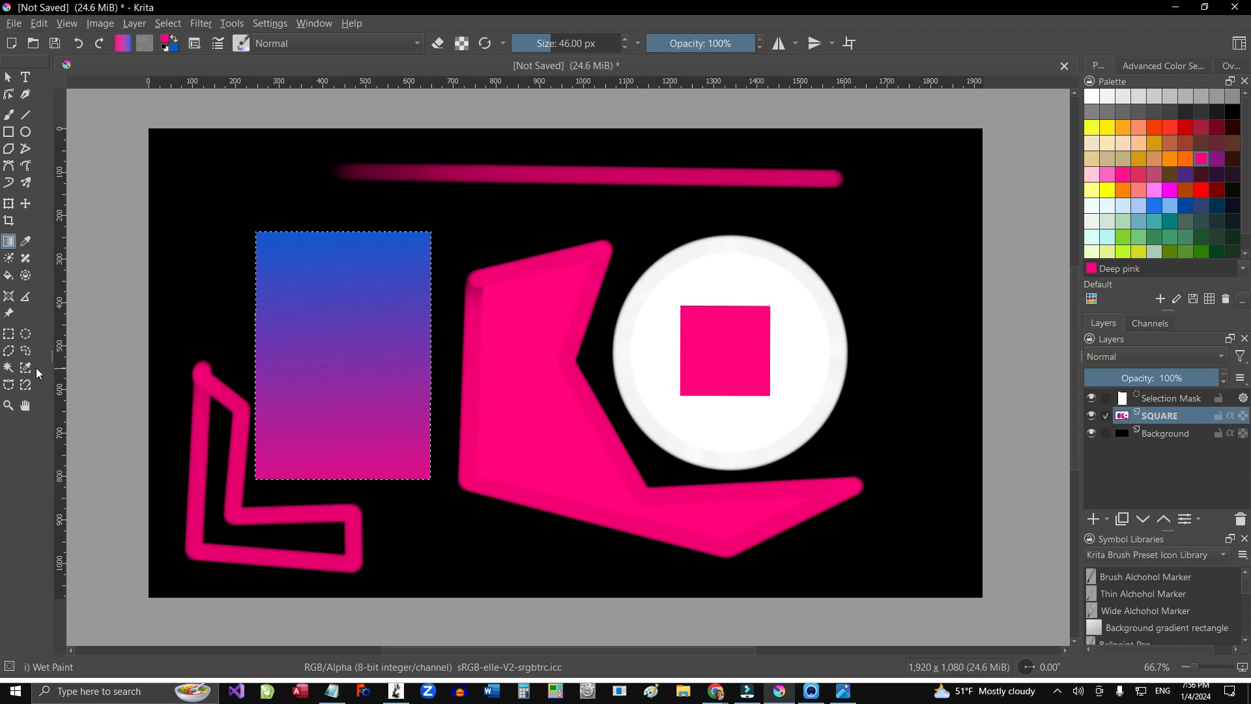
# Step: Select the white circle area around the pink square by contiguous color and fill it with a vertical pink-to-blue gradient
pyautogui.click(9, 368)
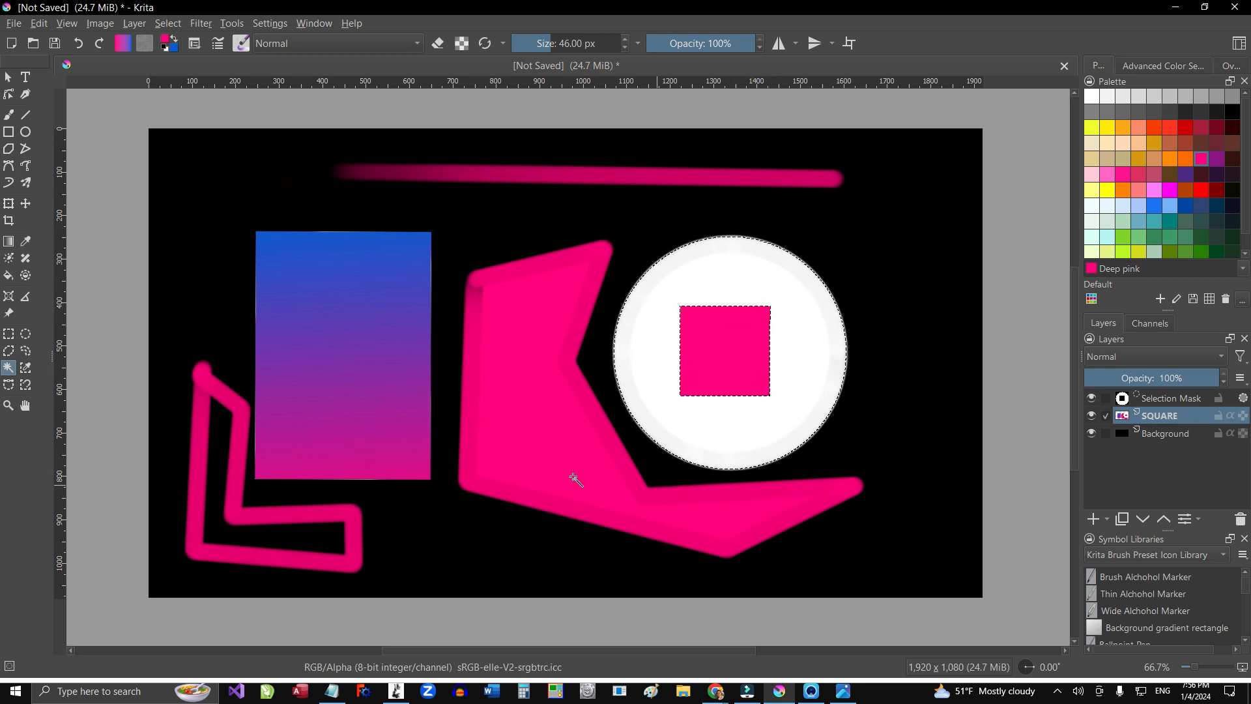
pyautogui.click(9, 242)
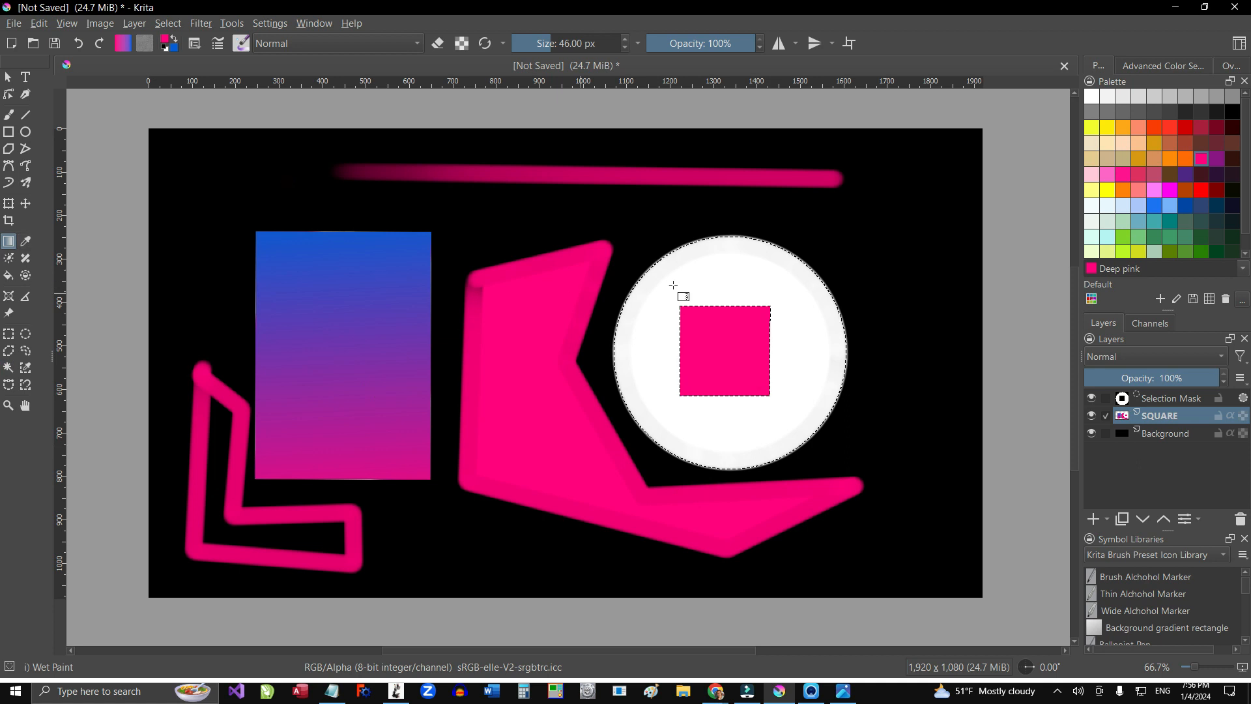
pyautogui.moveTo(714, 491); pyautogui.dragTo(724, 540)
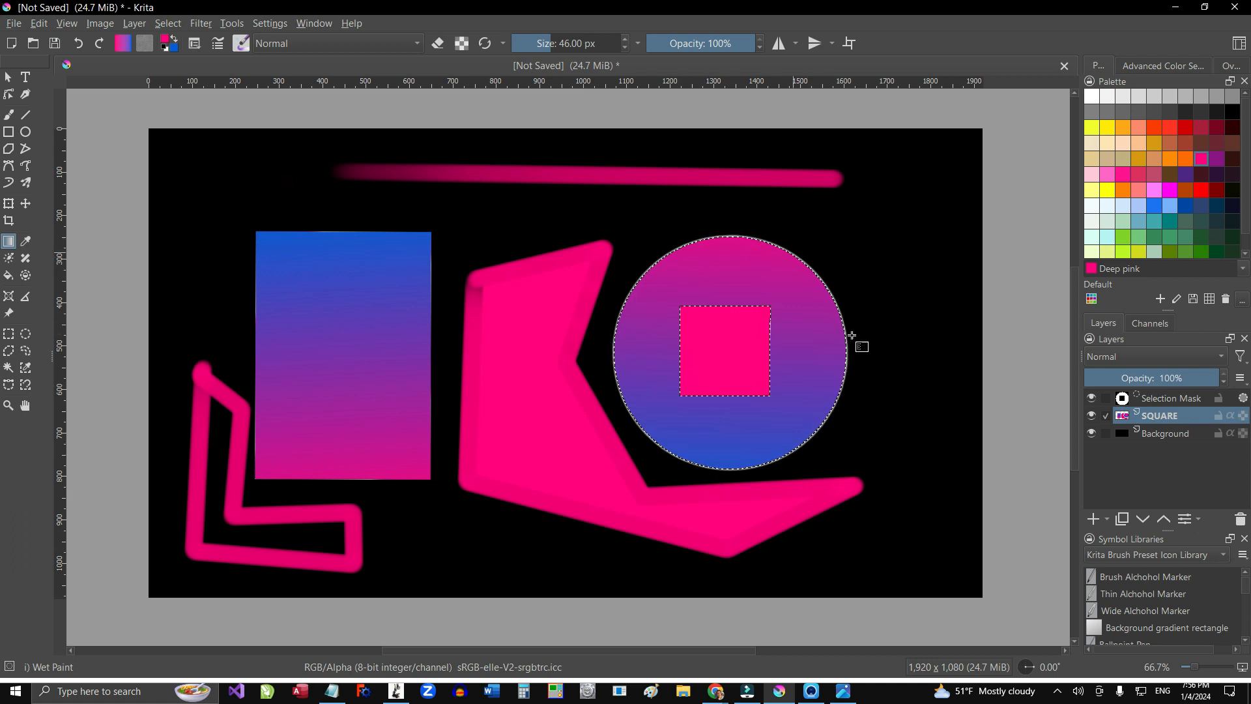
# Step: Deselect the circle area, restore it with Reselect, and deselect it again
pyautogui.hotkey('ctrl', 'shift', 'a')
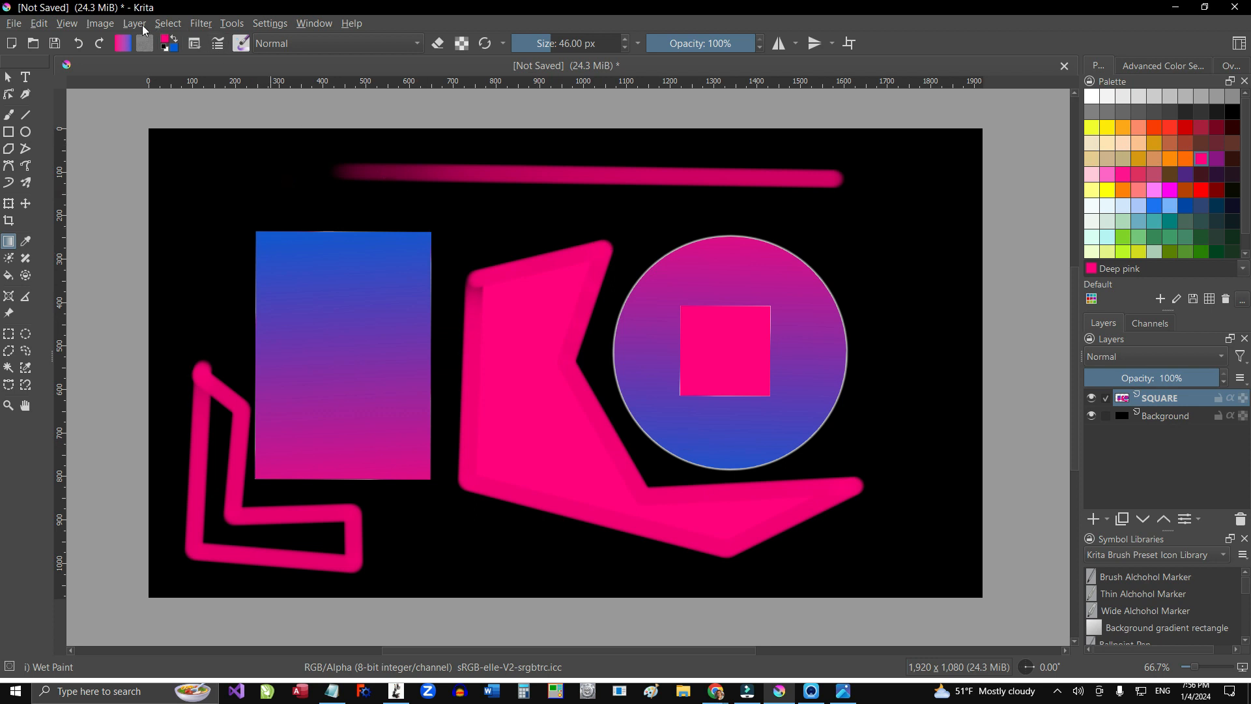
pyautogui.click(169, 24)
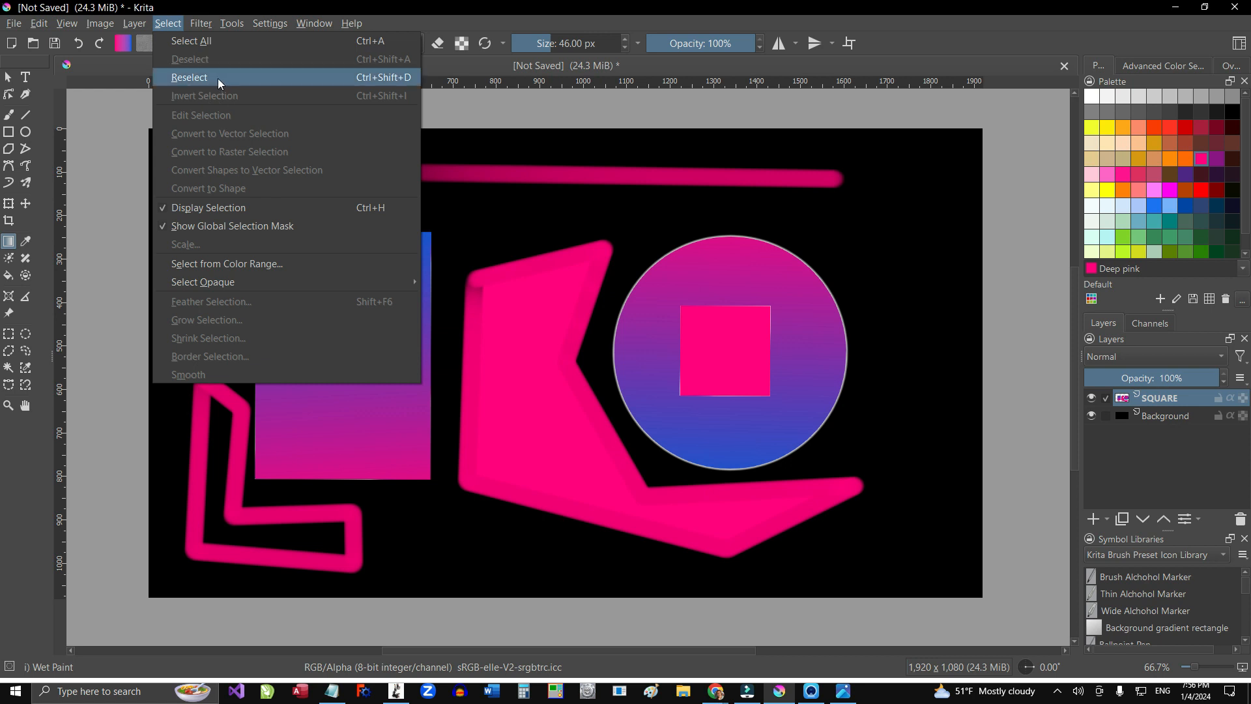
pyautogui.click(217, 79)
pyautogui.click(171, 25)
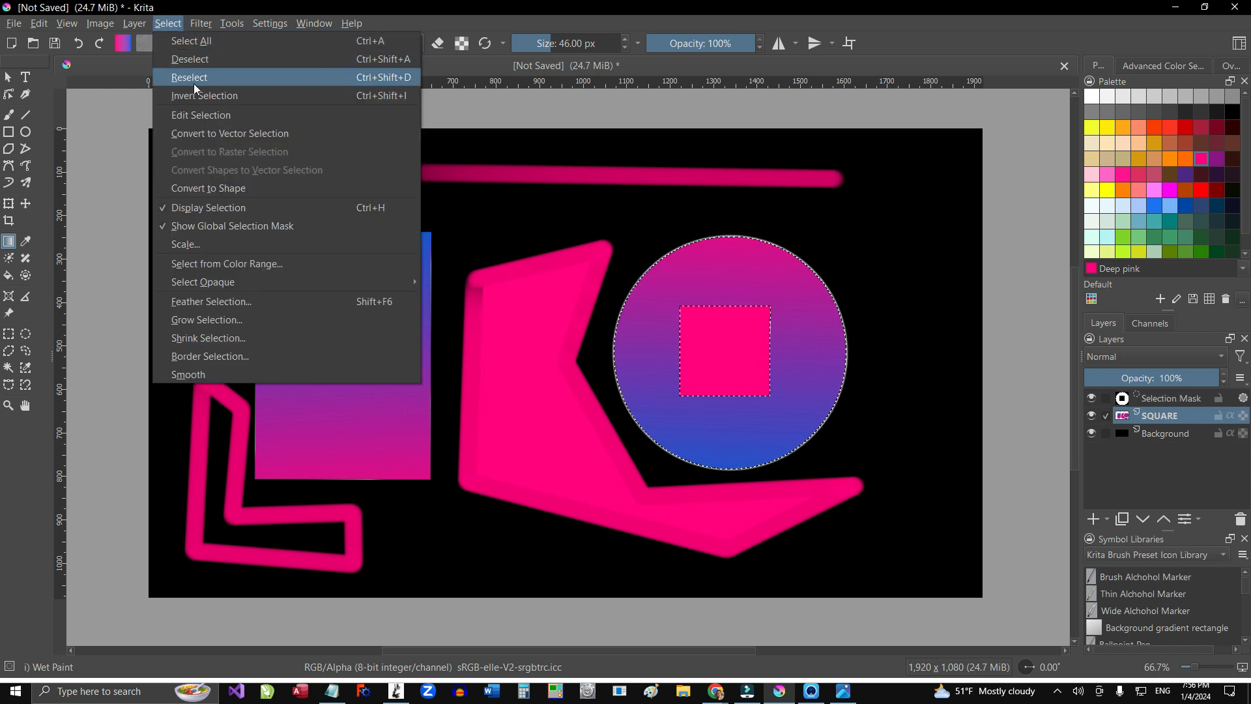
pyautogui.click(201, 57)
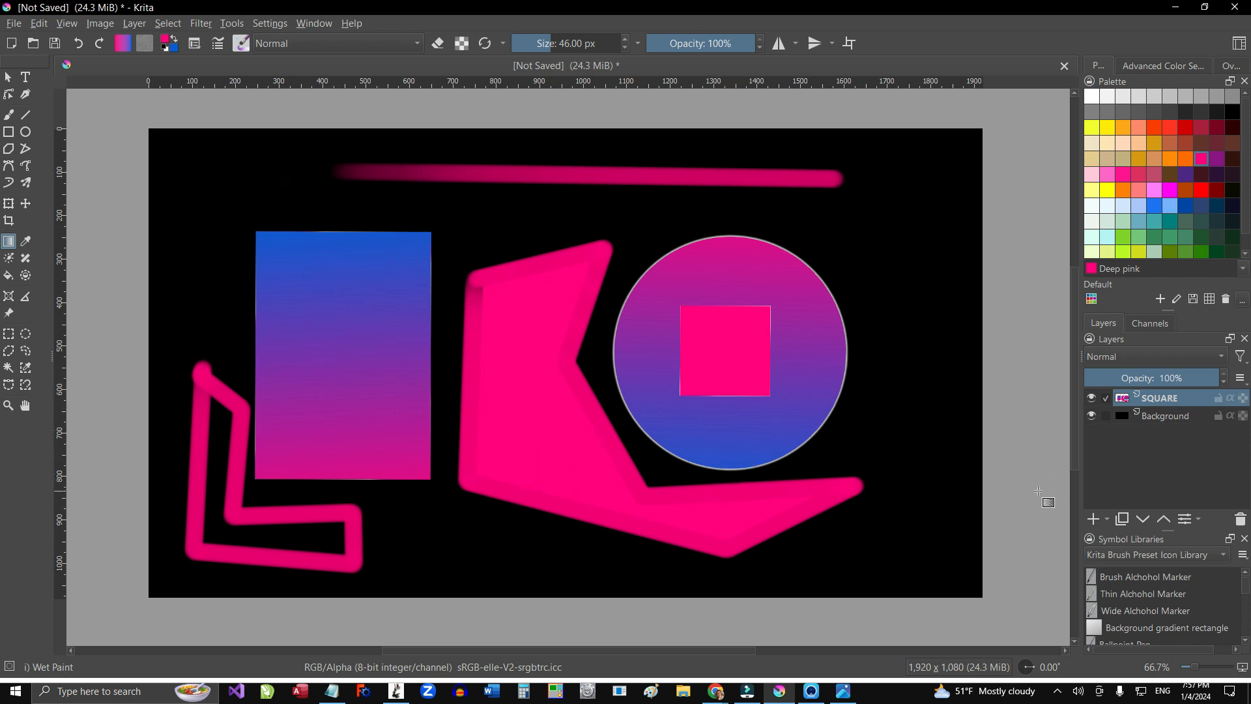
# Step: Clear all the artwork from the SQUARE layer and rename the layer DIODE
pyautogui.press('Delete')
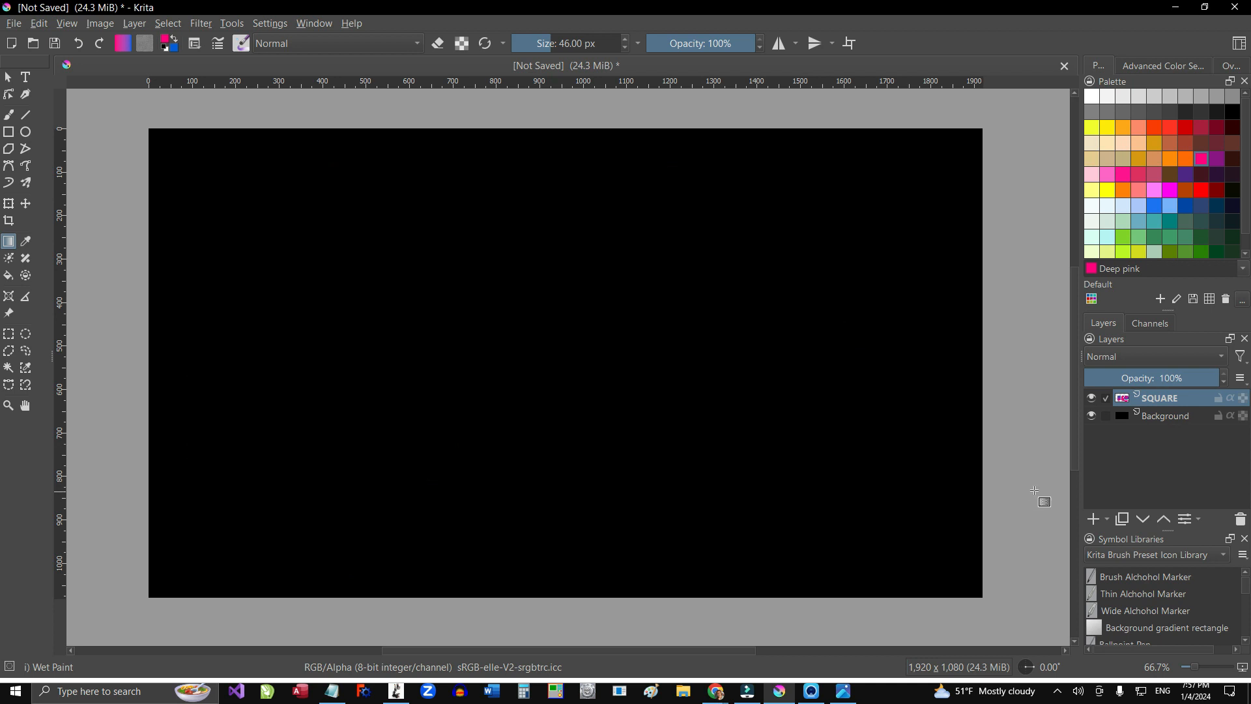
pyautogui.doubleClick(1158, 397)
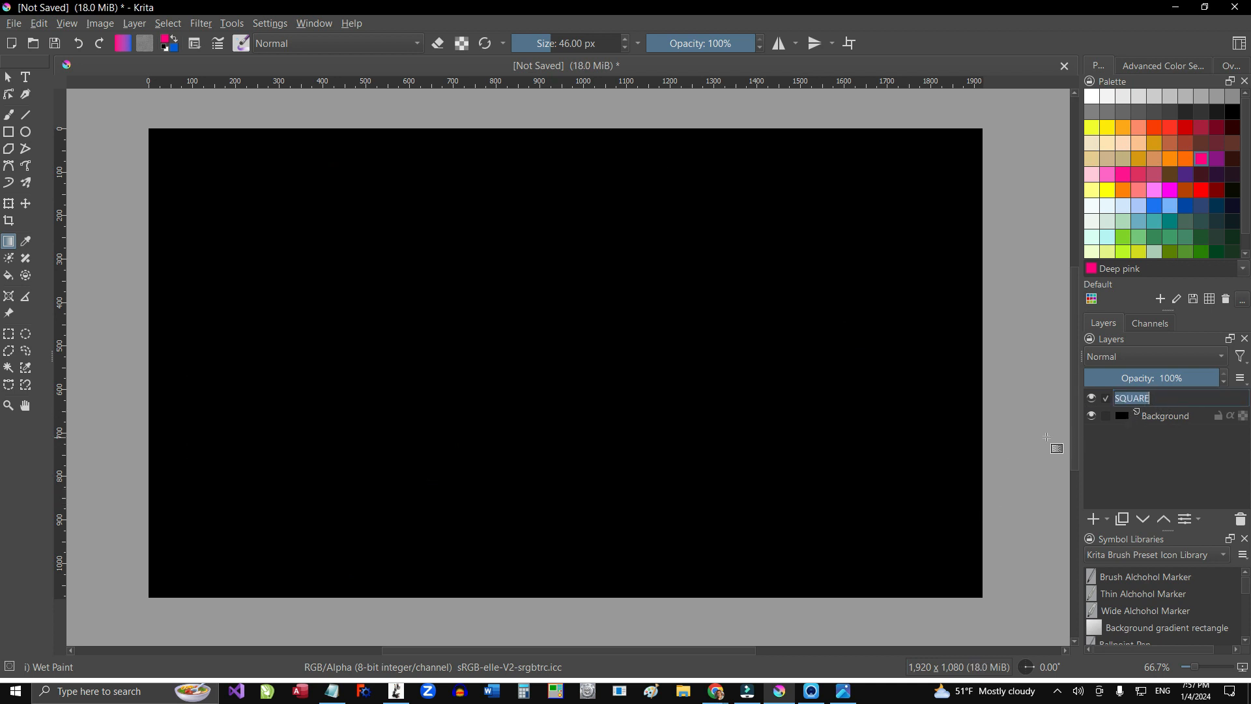
pyautogui.press('Return')
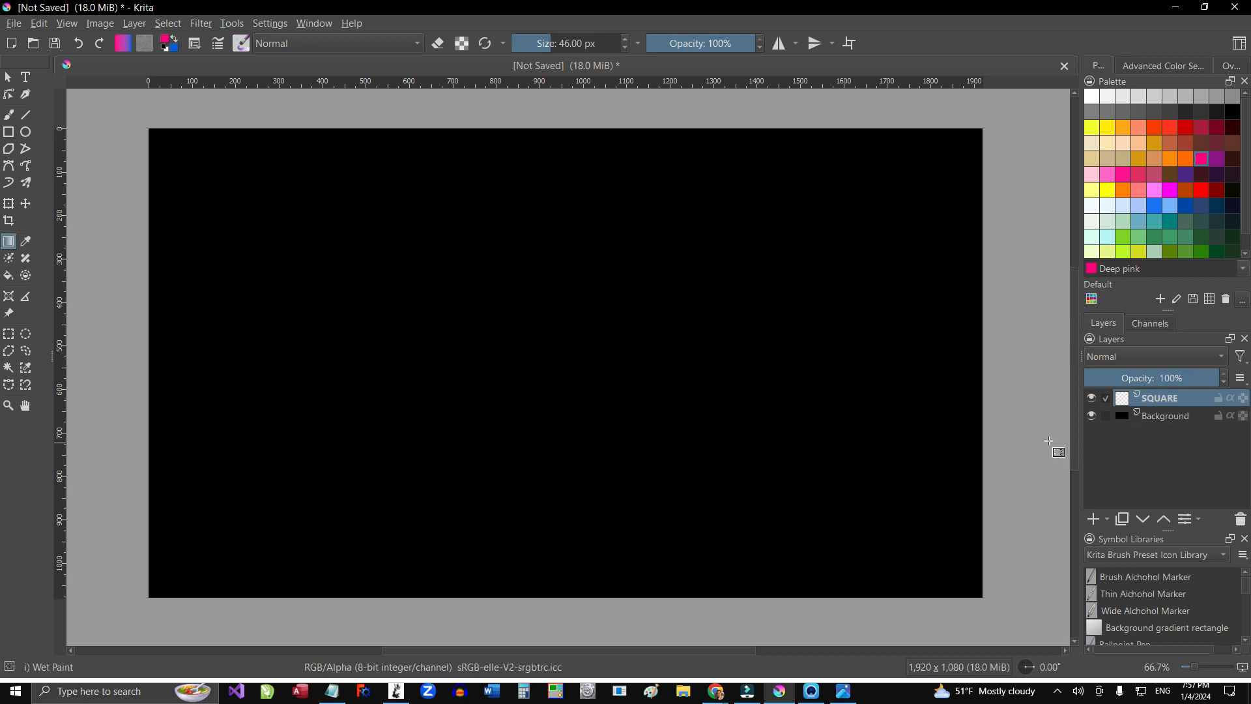
pyautogui.press('o')
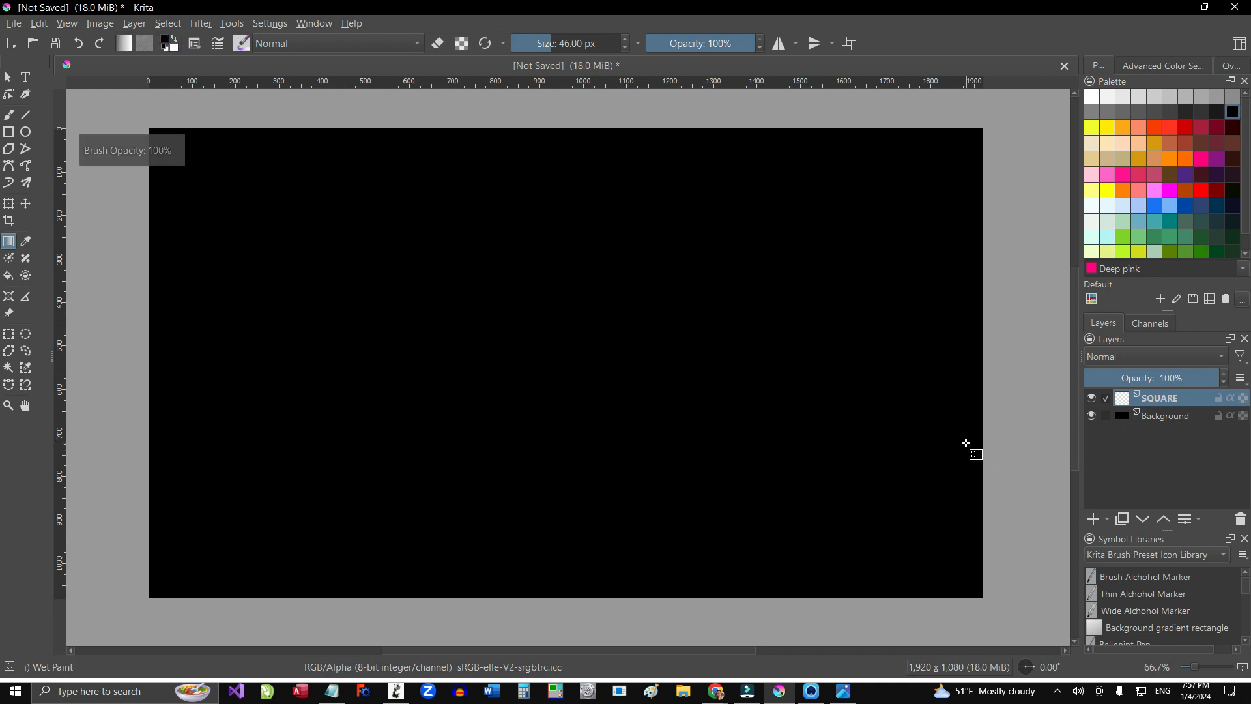
pyautogui.press('e')
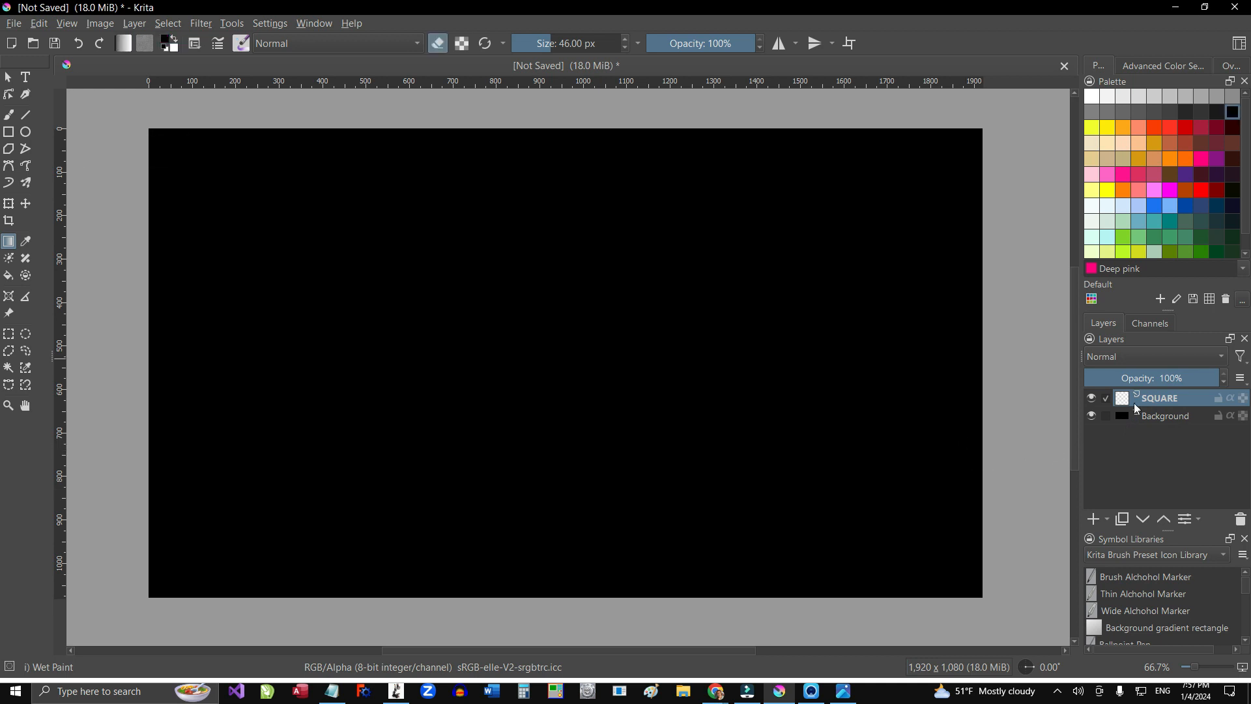
pyautogui.doubleClick(1156, 399)
pyautogui.write('DI')
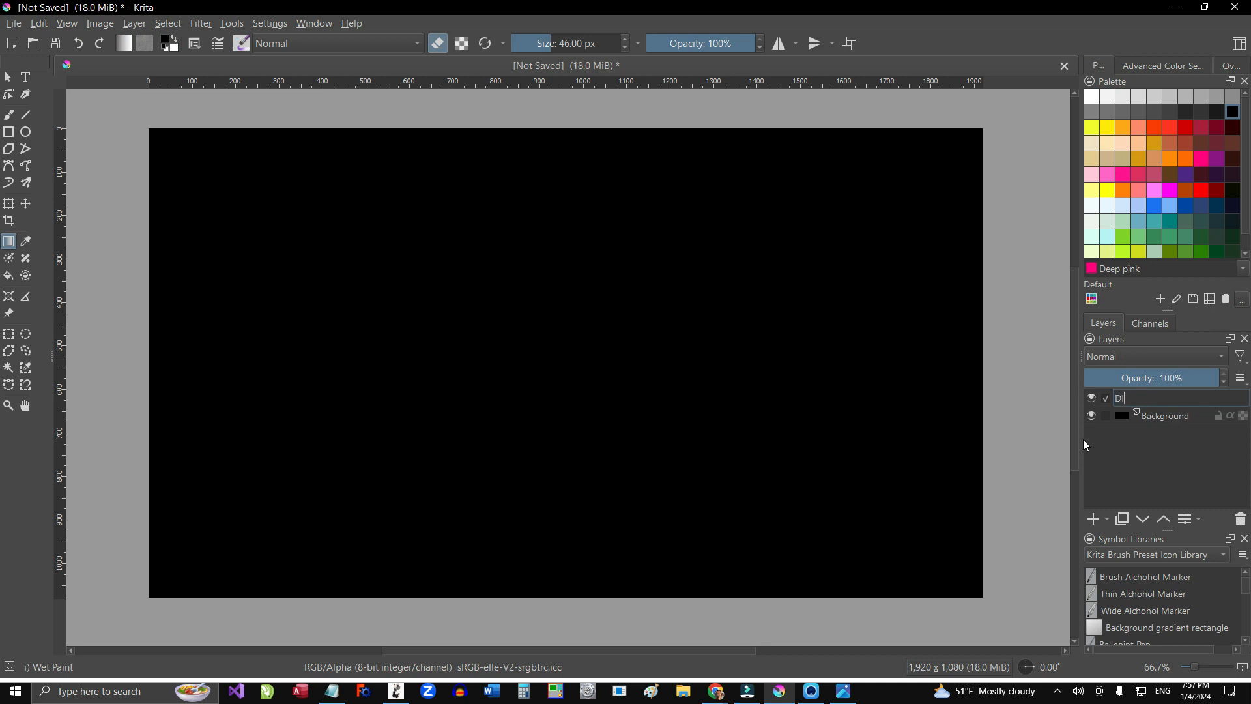
pyautogui.write('ODE')
pyautogui.press('Return')
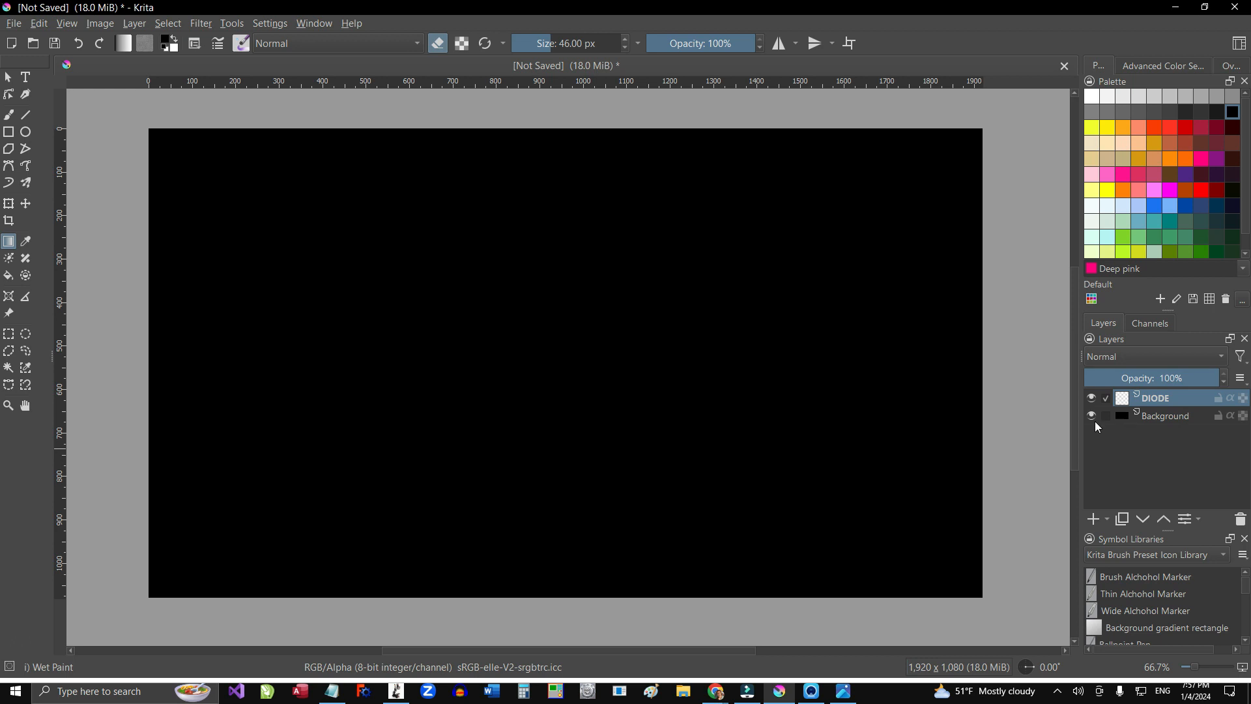
# Step: Fill the Background layer with White 100%
pyautogui.click(1163, 419)
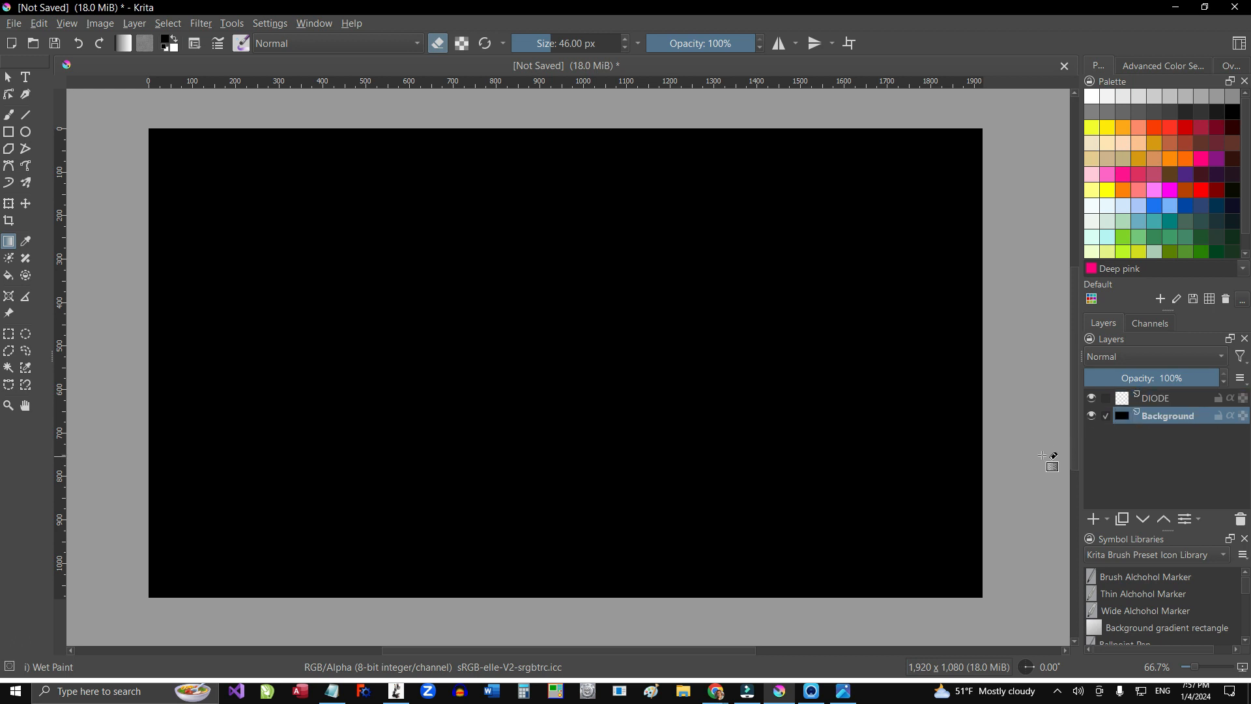
pyautogui.click(10, 278)
pyautogui.click(1093, 97)
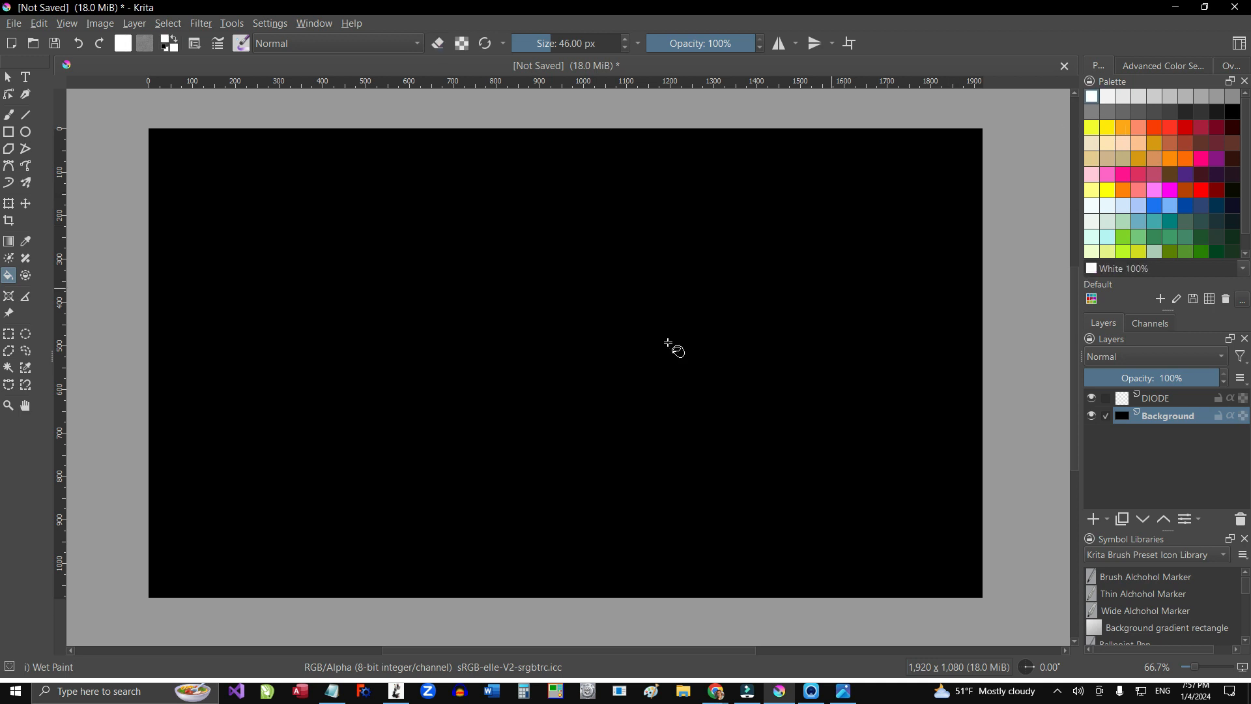
pyautogui.click(577, 551)
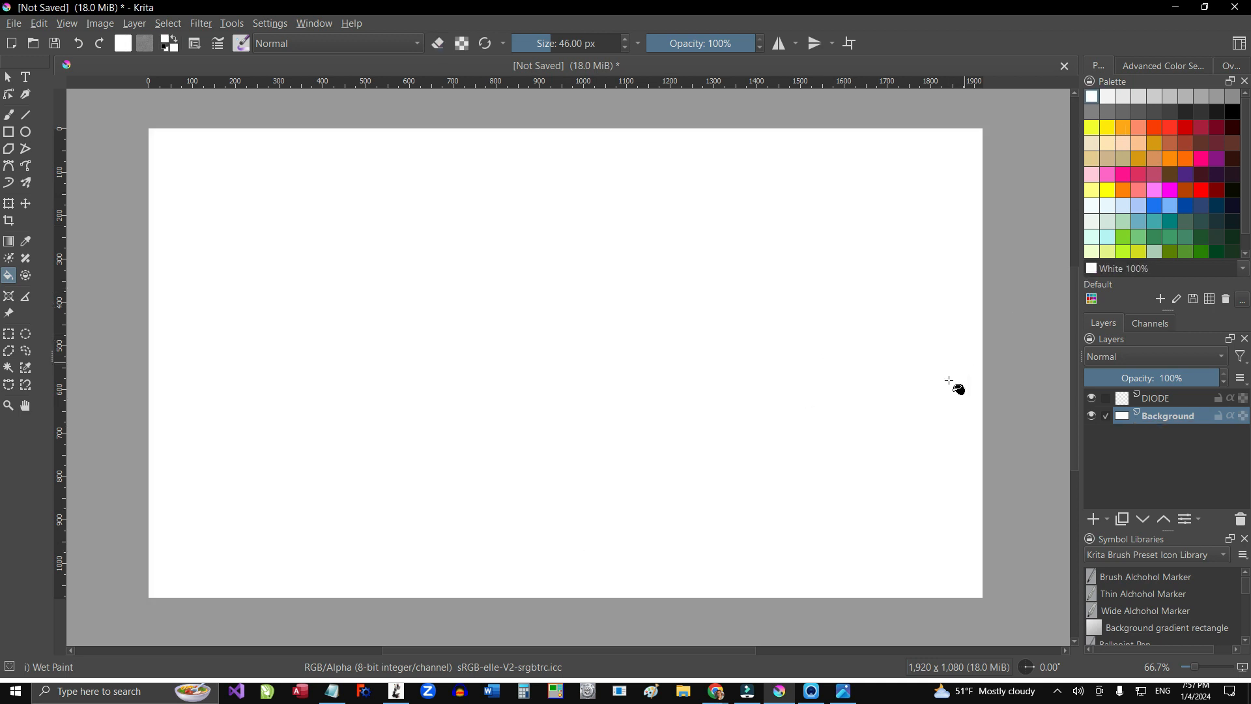
# Step: Make DIODE the active layer and toggle the Background layer's visibility off and back on
pyautogui.click(1144, 400)
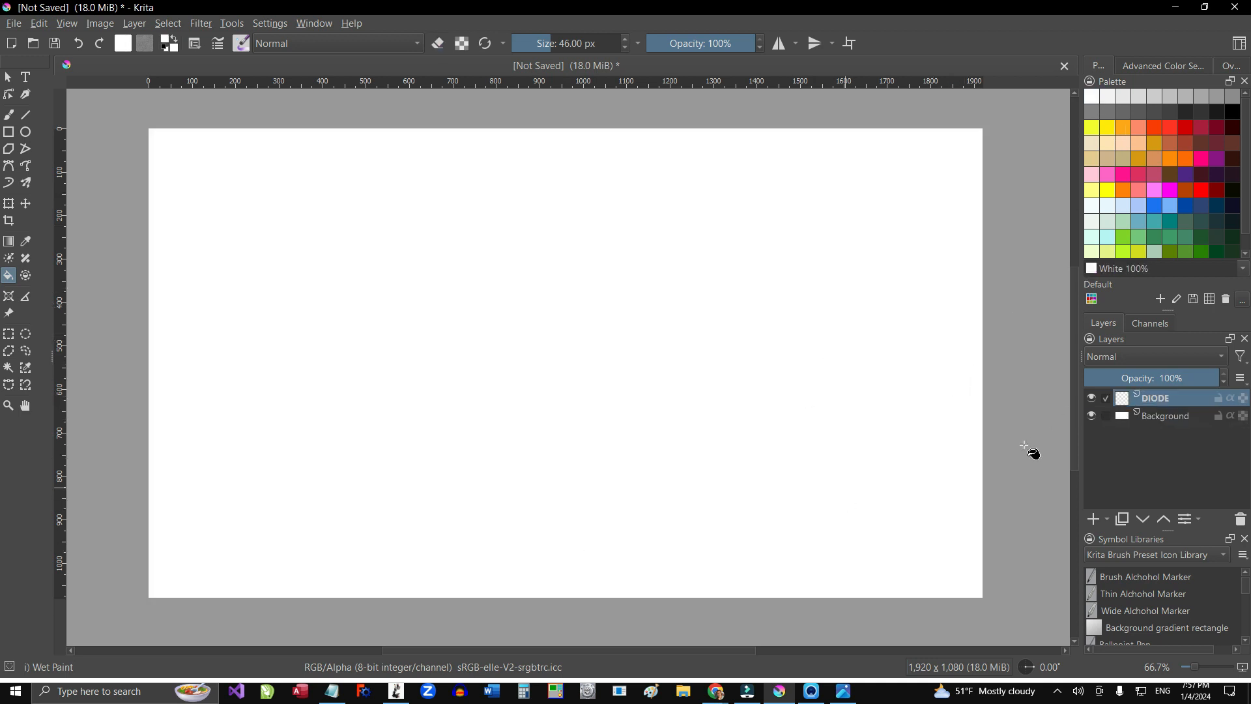
pyautogui.click(1160, 417)
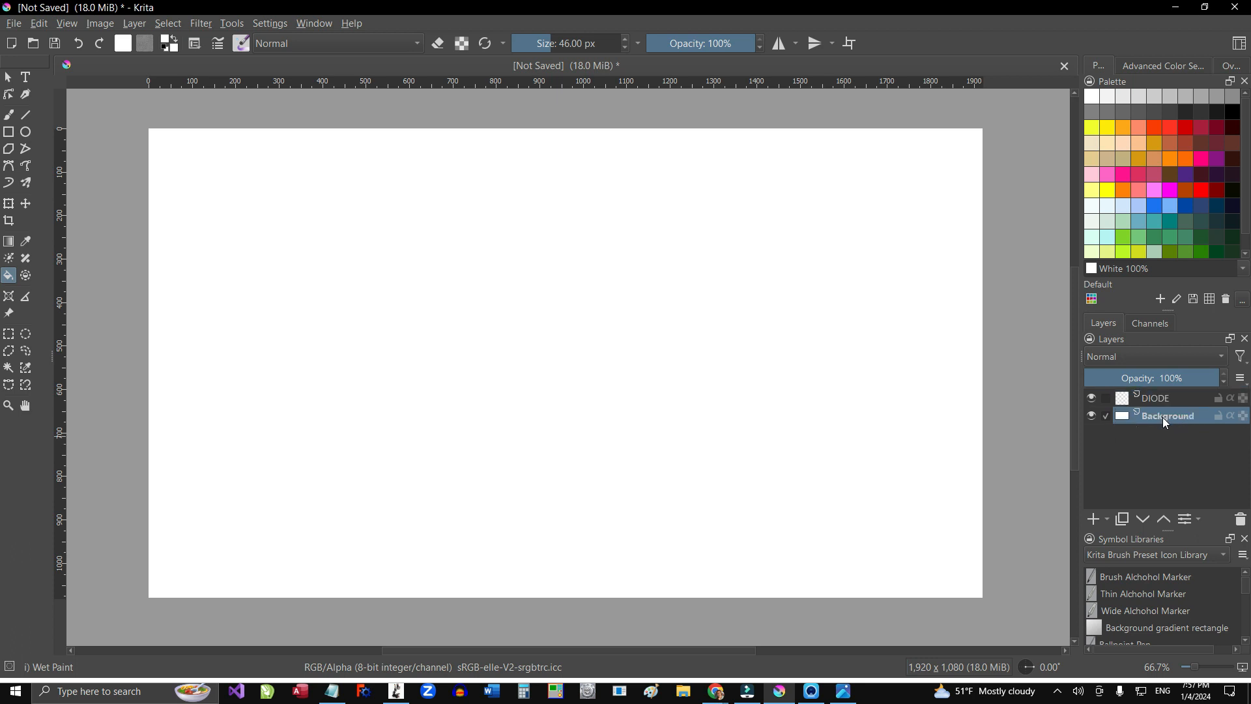
pyautogui.click(1169, 400)
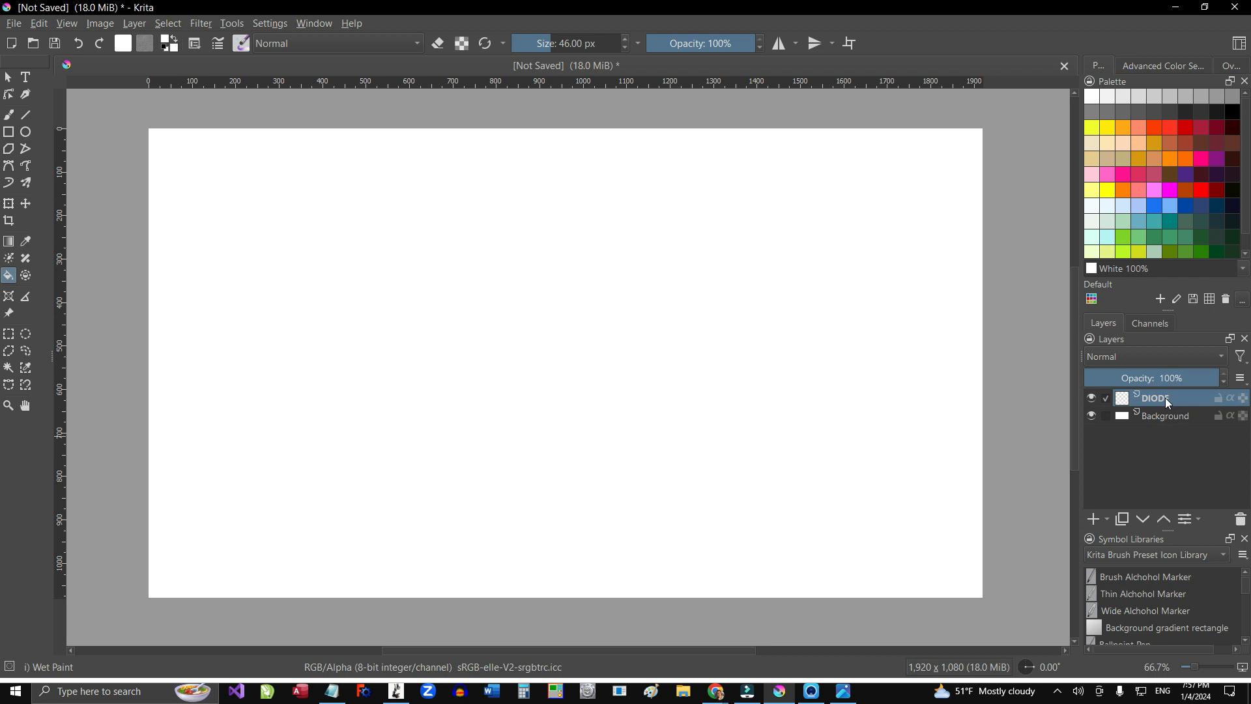
pyautogui.click(1091, 416)
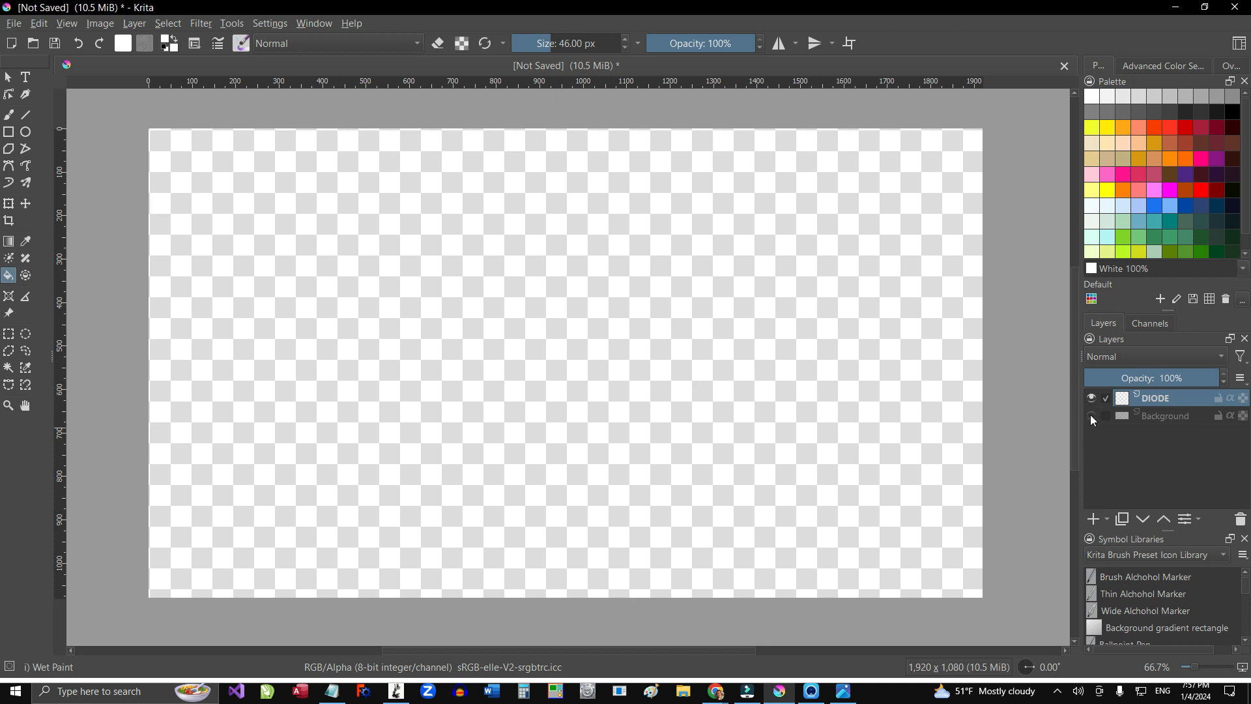
pyautogui.click(1091, 416)
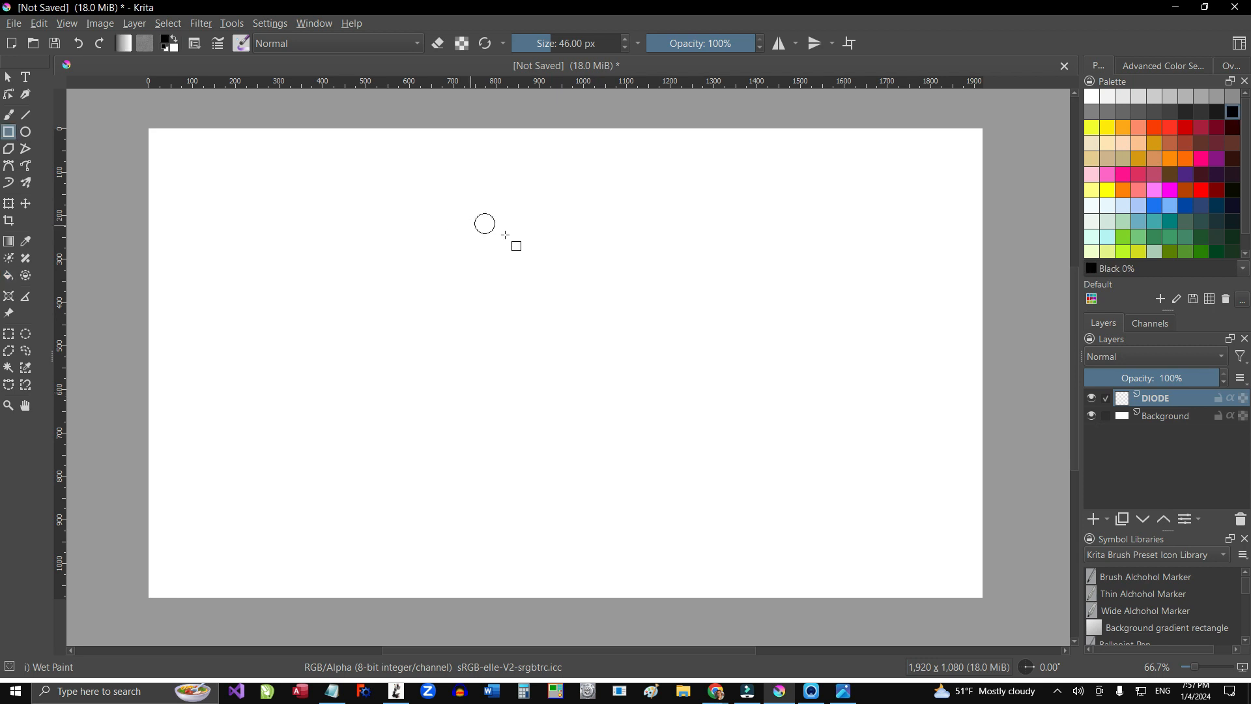
# Step: Turn on horizontal mirroring and draw a filled black rectangle about 330 by 600 px across the mirror axis on the DIODE layer
pyautogui.moveTo(448, 225); pyautogui.dragTo(605, 466)
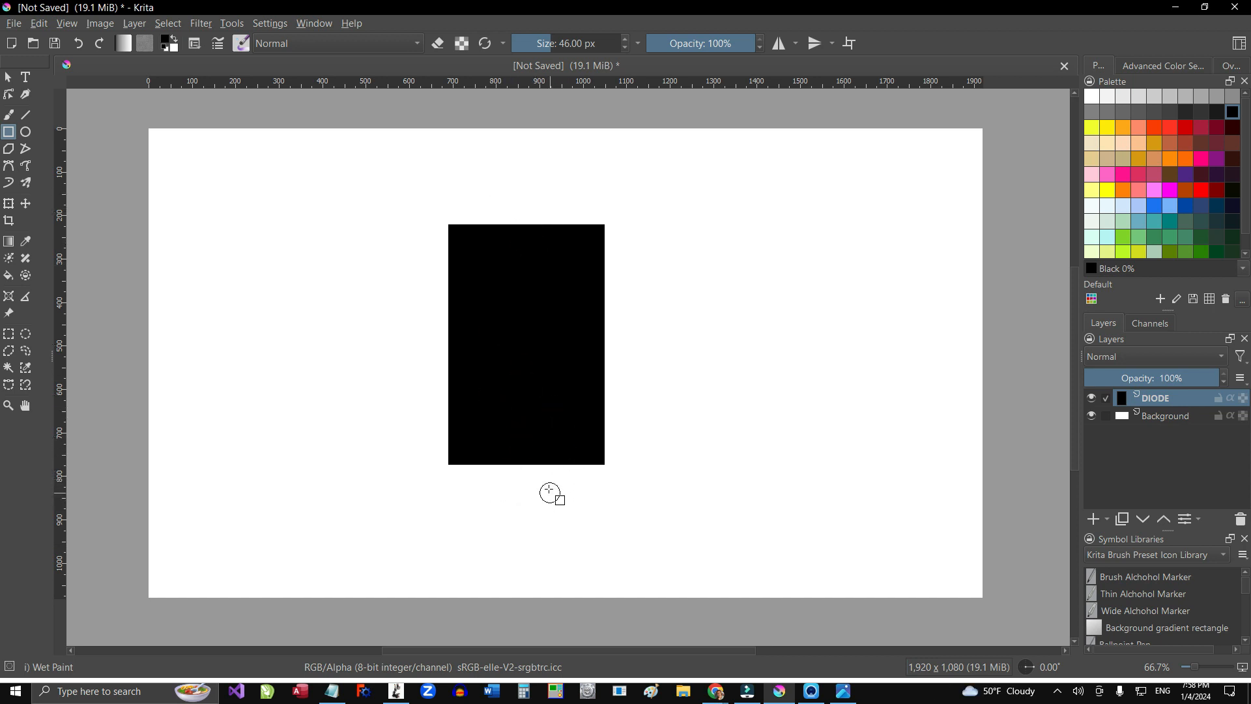
pyautogui.hotkey('ctrl', 'z')
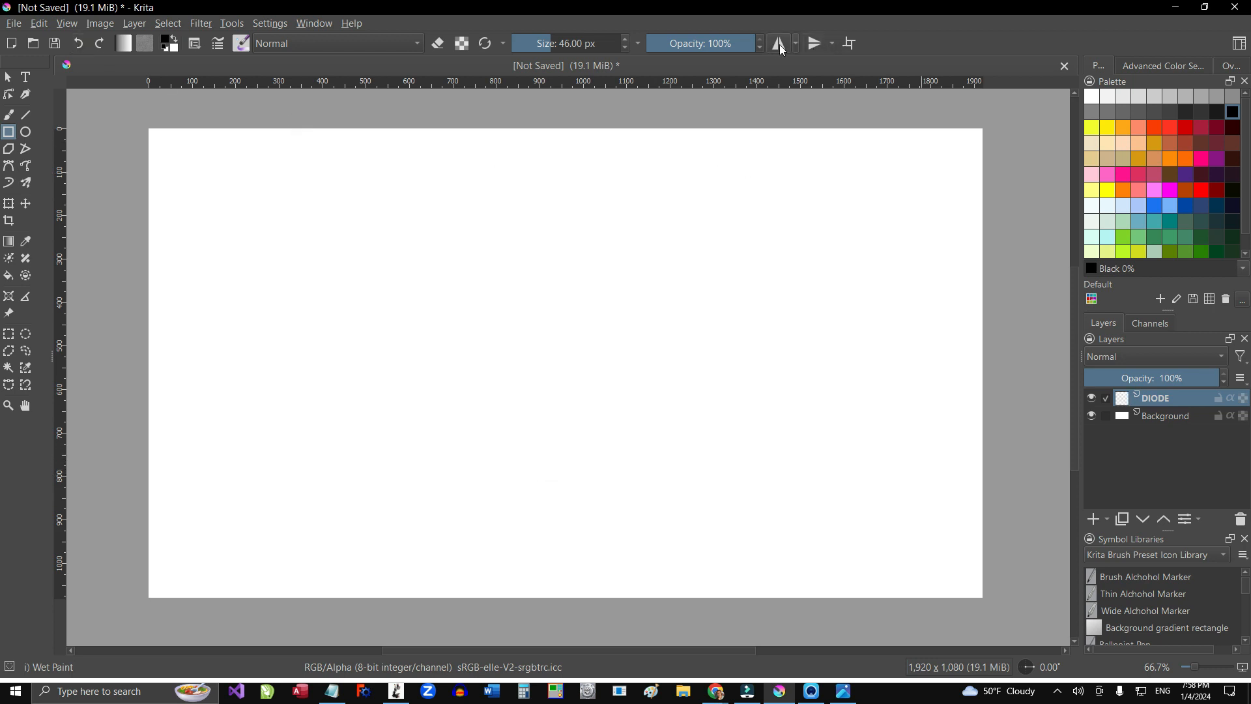
pyautogui.click(781, 48)
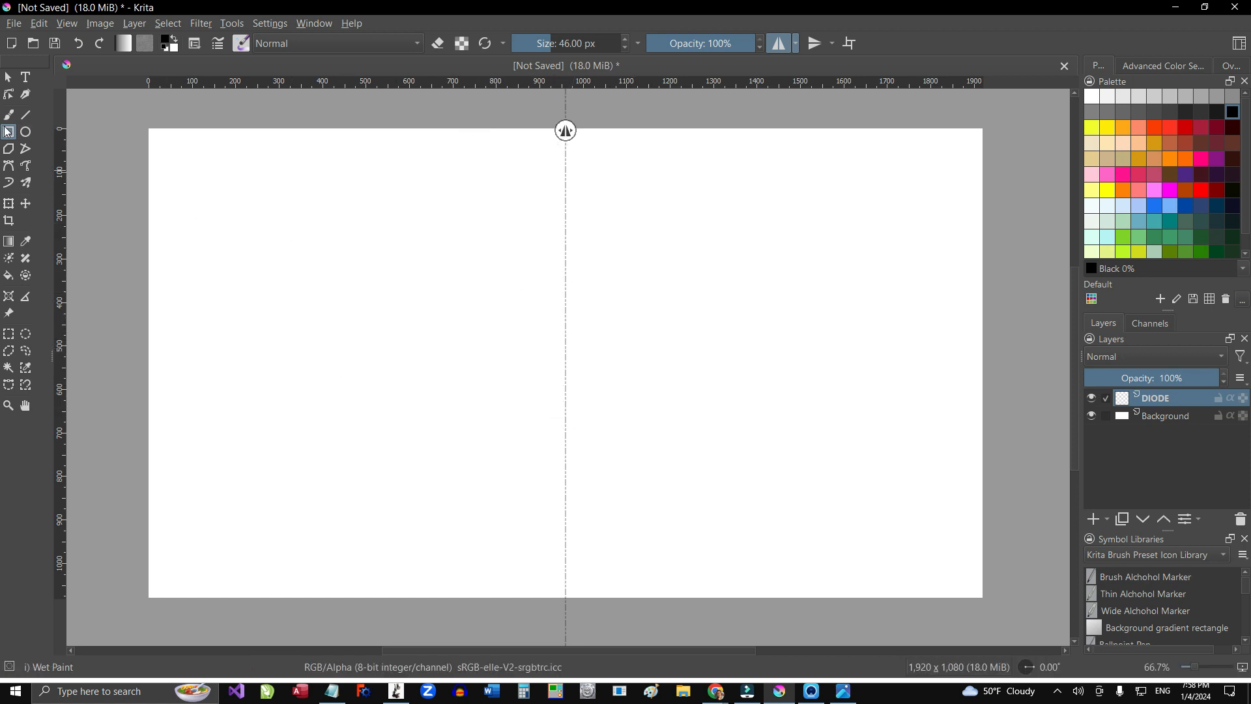
pyautogui.moveTo(516, 207); pyautogui.dragTo(575, 452)
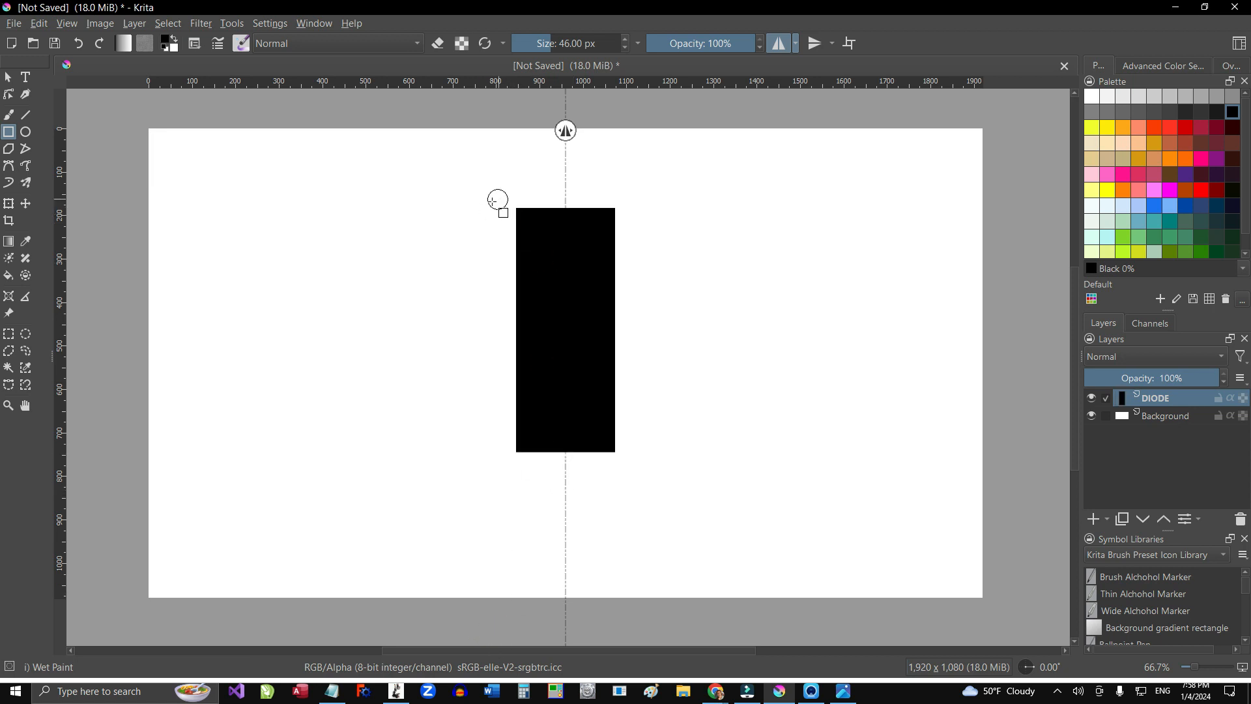
pyautogui.moveTo(493, 205); pyautogui.dragTo(577, 465)
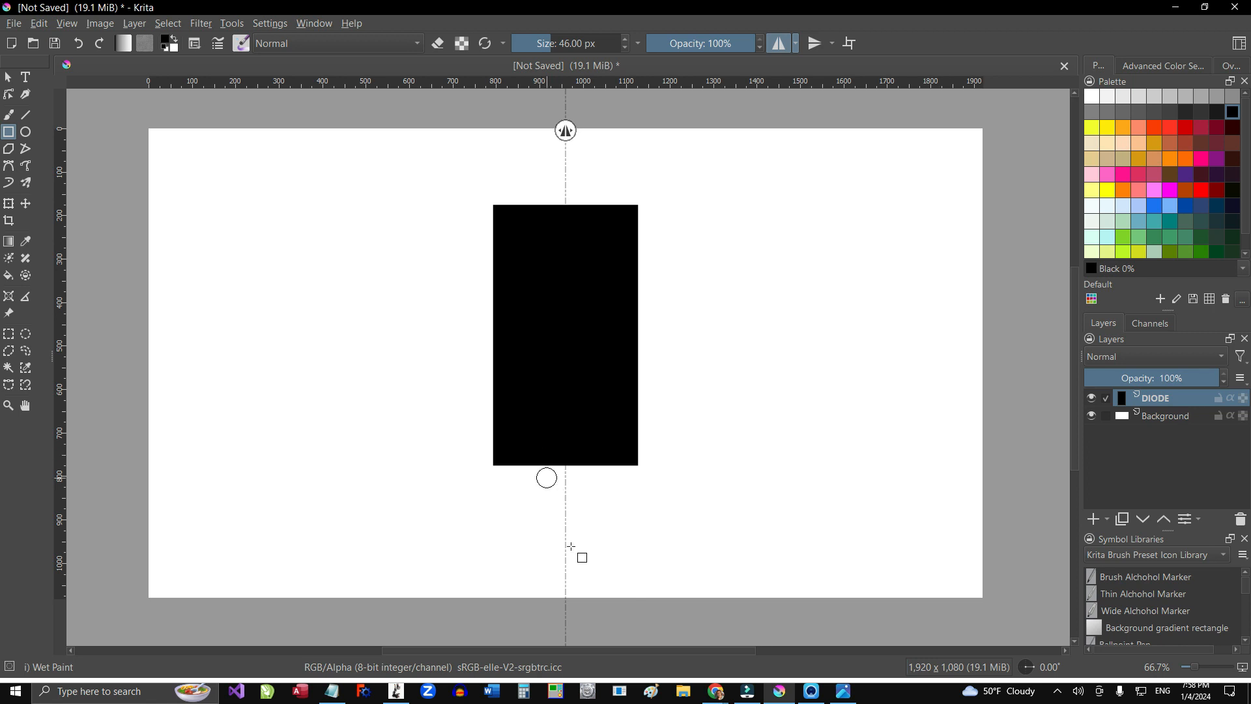
# Step: Choose the Ink-3 Gpen brush preset and draw a filled black rectangle about 125 px wide across the large rectangle's bottom edge
pyautogui.click(396, 691)
pyautogui.click(241, 43)
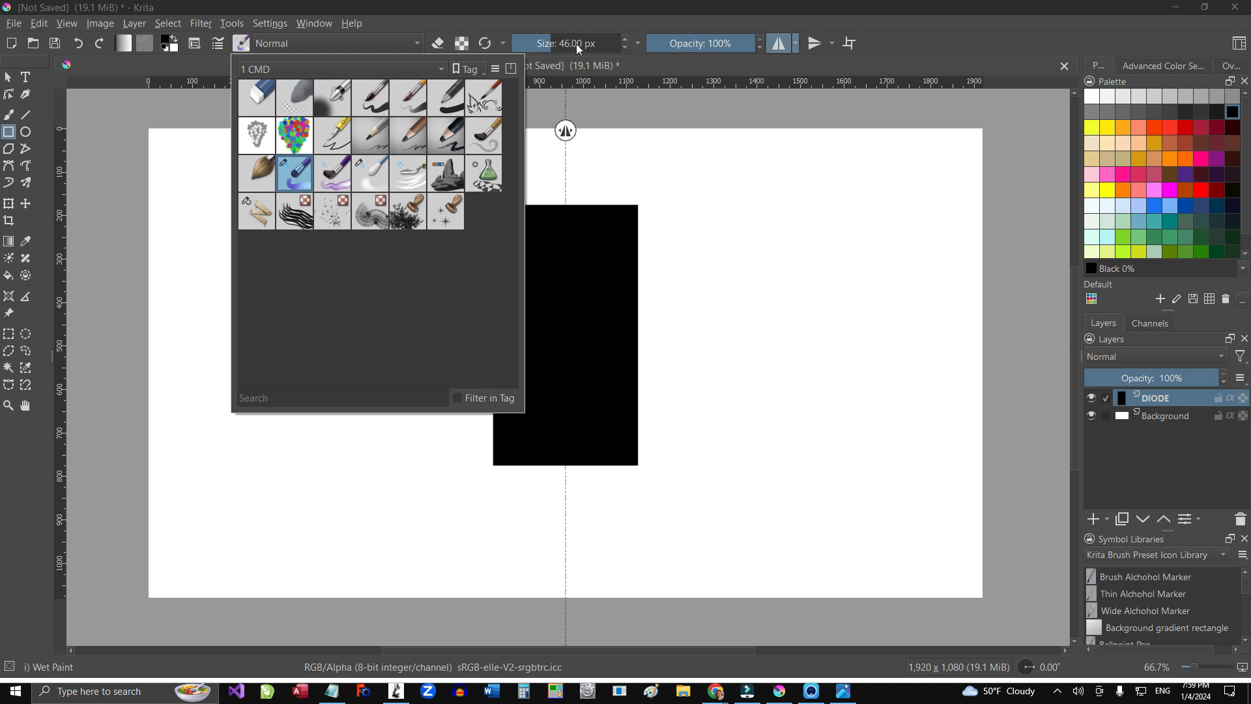
pyautogui.click(338, 144)
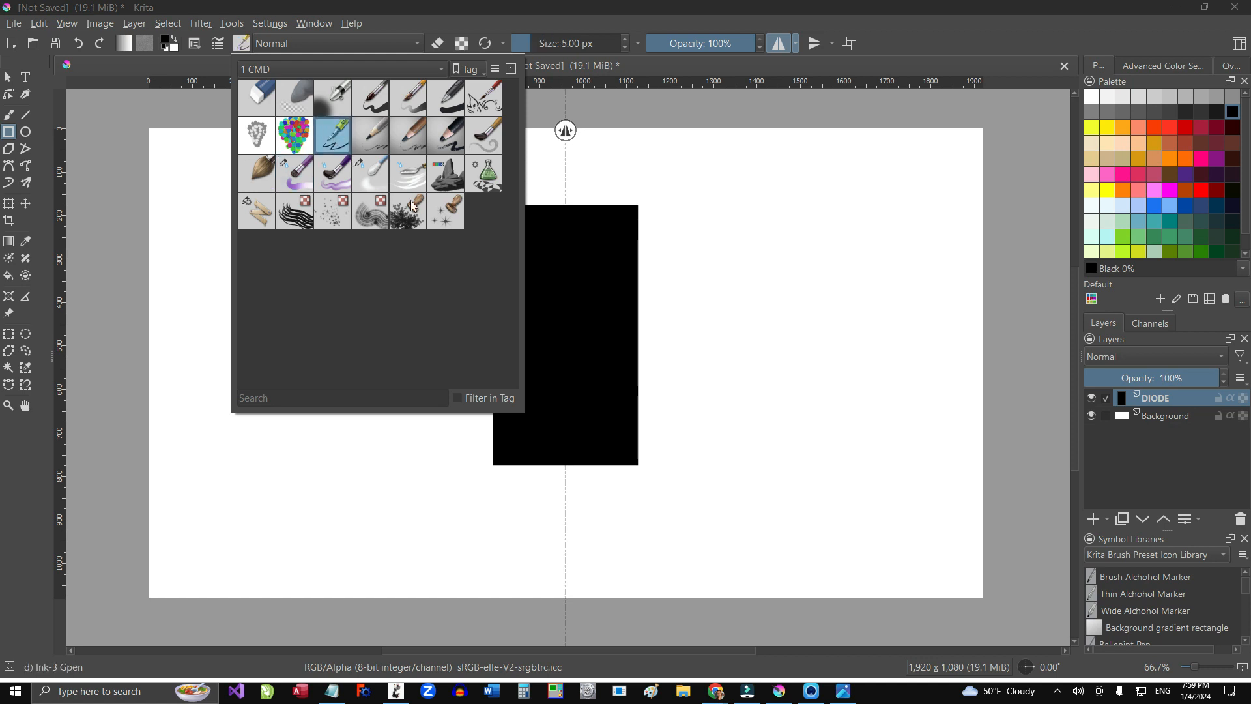
pyautogui.click(557, 51)
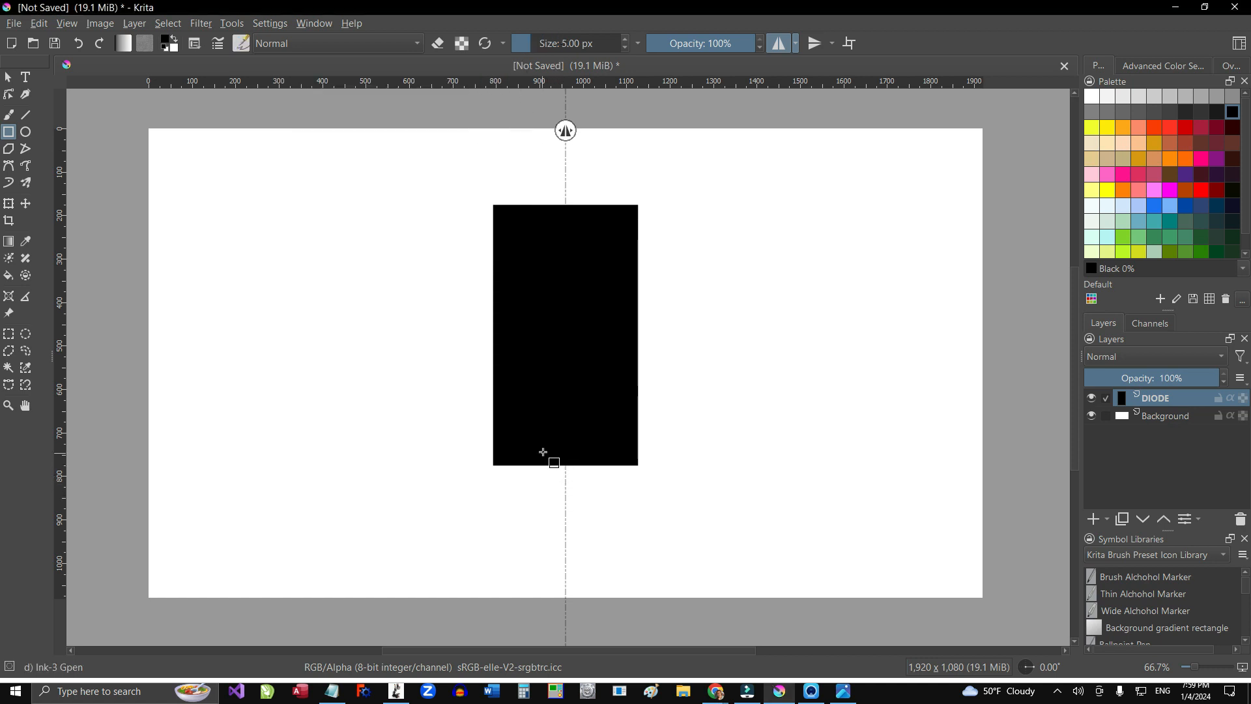
pyautogui.moveTo(538, 452); pyautogui.dragTo(565, 488)
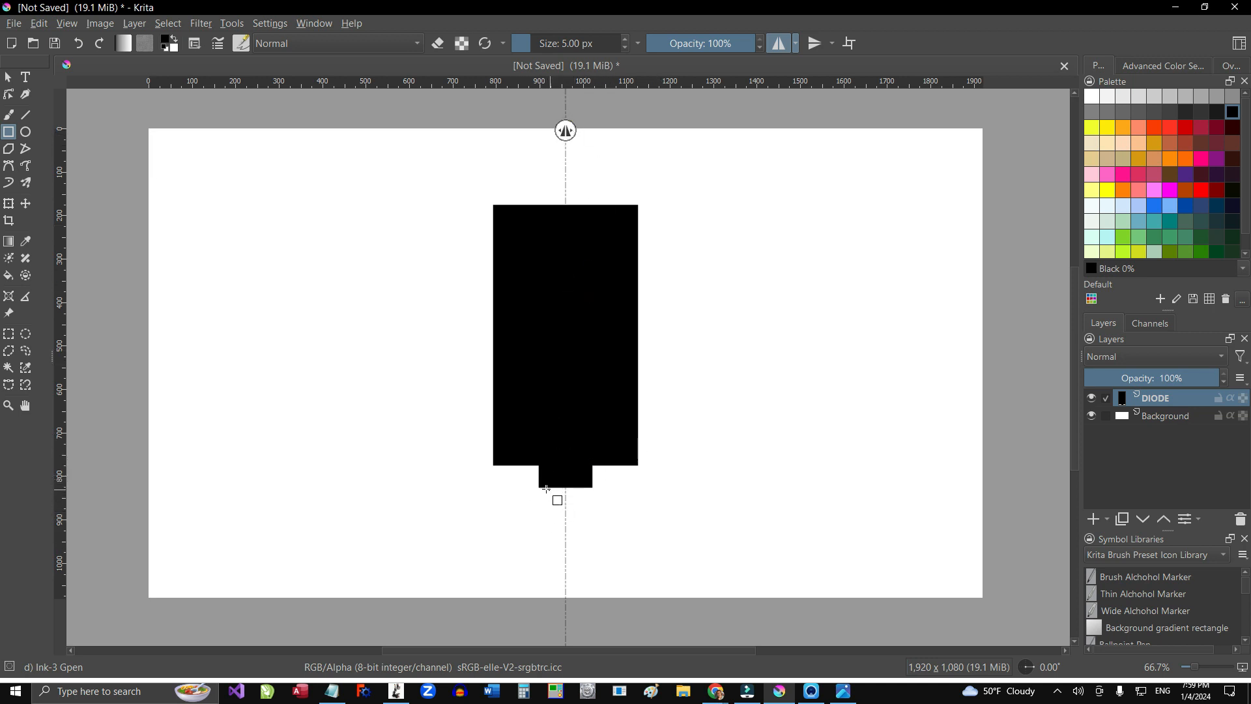
# Step: Draw a filled black rectangle about 170 px wide across the mirror axis, overlapping the bottom of the narrow neck
pyautogui.moveTo(528, 484); pyautogui.dragTo(568, 508)
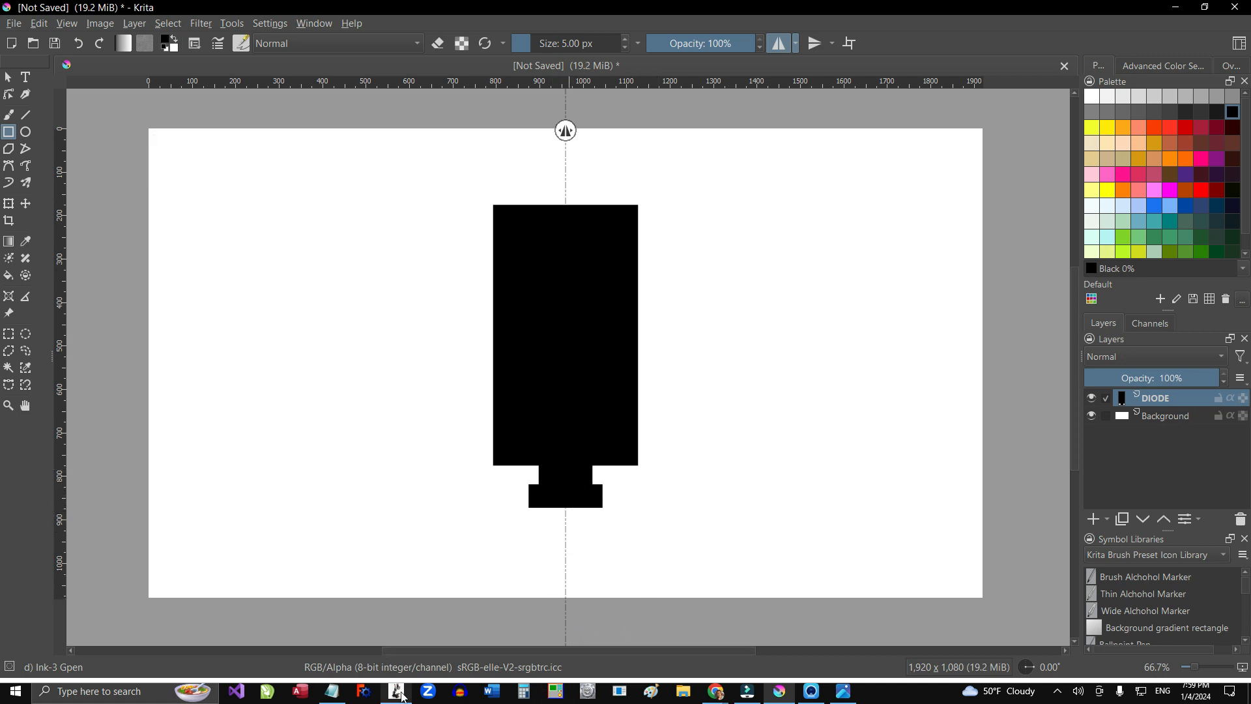
pyautogui.click(398, 693)
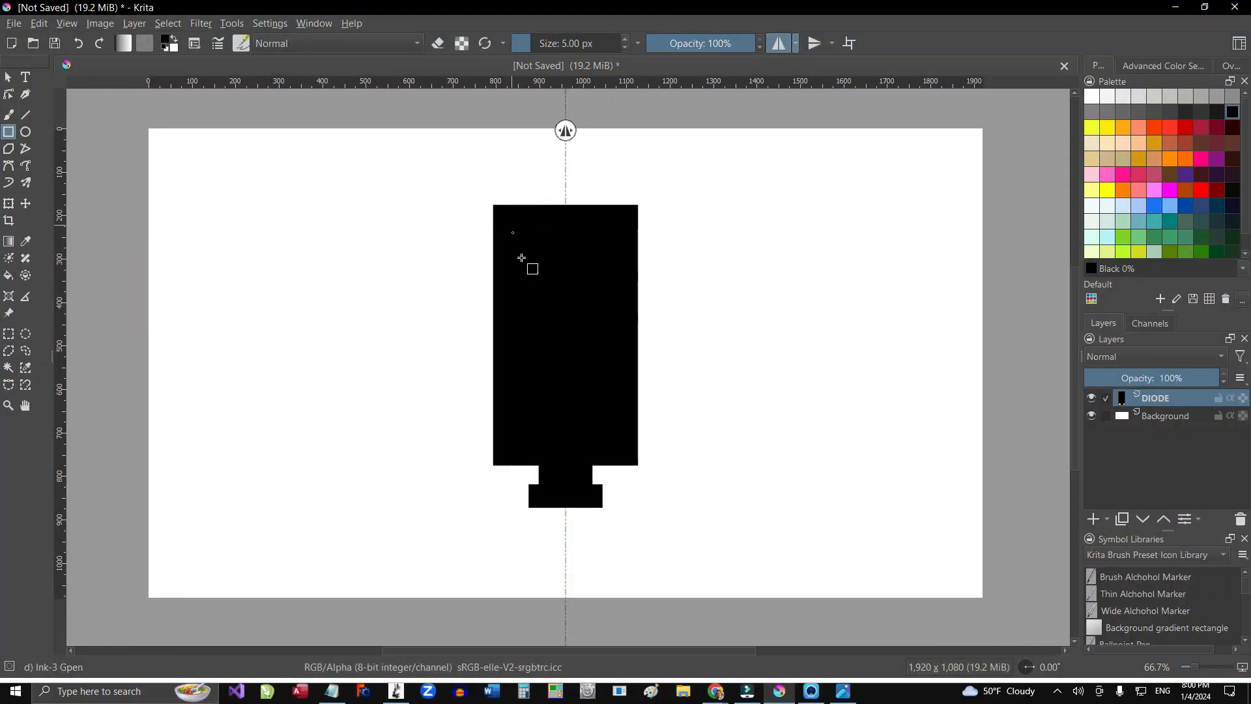
# Step: Set the color to Grey 45% and make a rectangular selection about 289 by 553 px inside the large black rectangle
pyautogui.click(1107, 111)
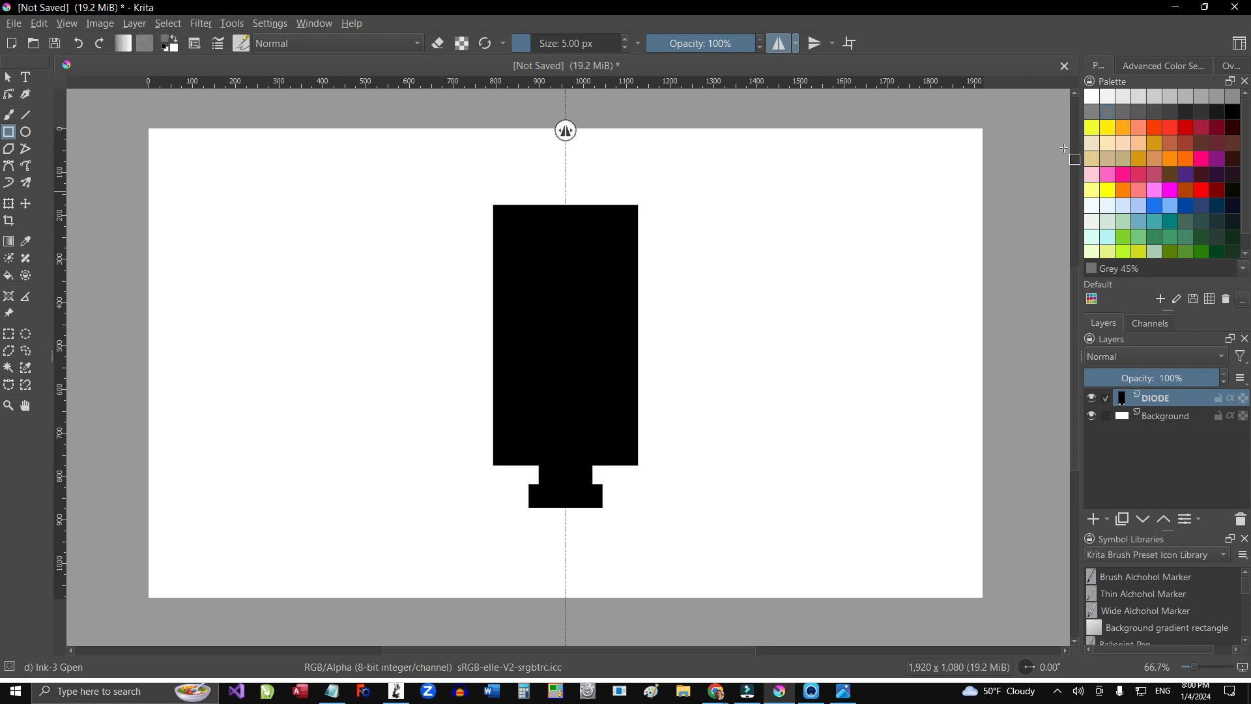
pyautogui.moveTo(506, 221); pyautogui.dragTo(509, 458)
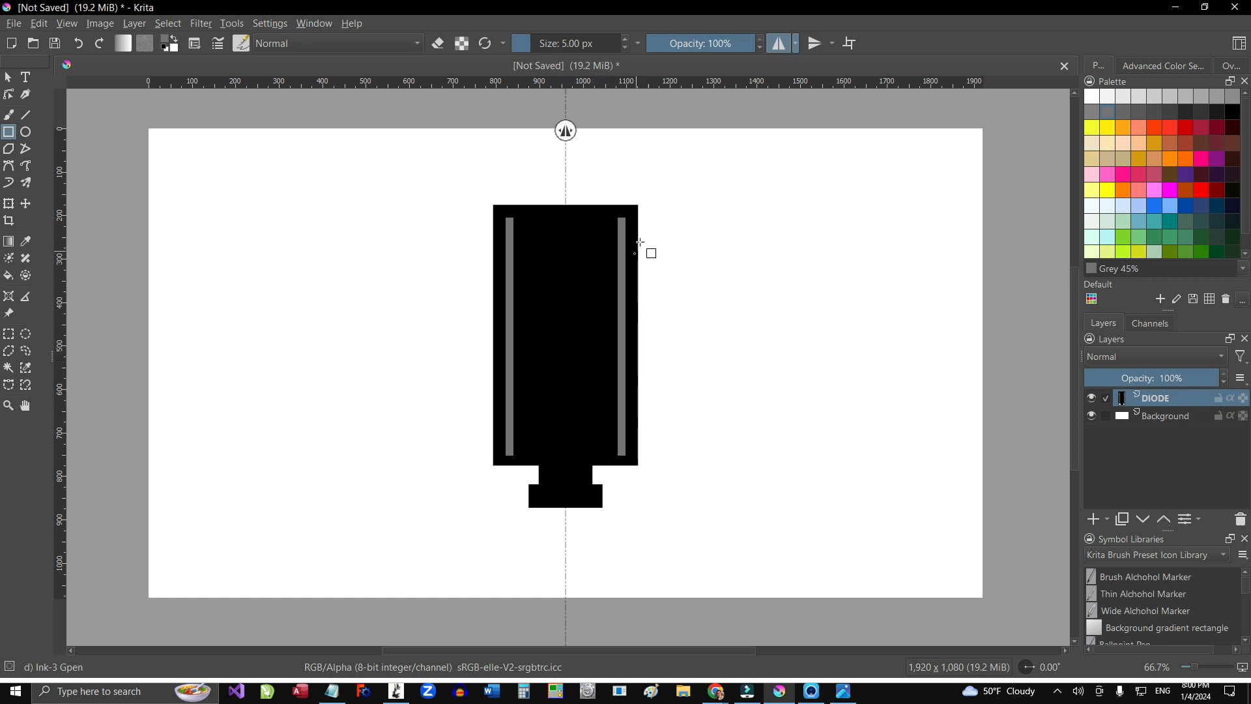
pyautogui.click(78, 43)
pyautogui.click(9, 337)
pyautogui.moveTo(502, 215); pyautogui.dragTo(626, 454)
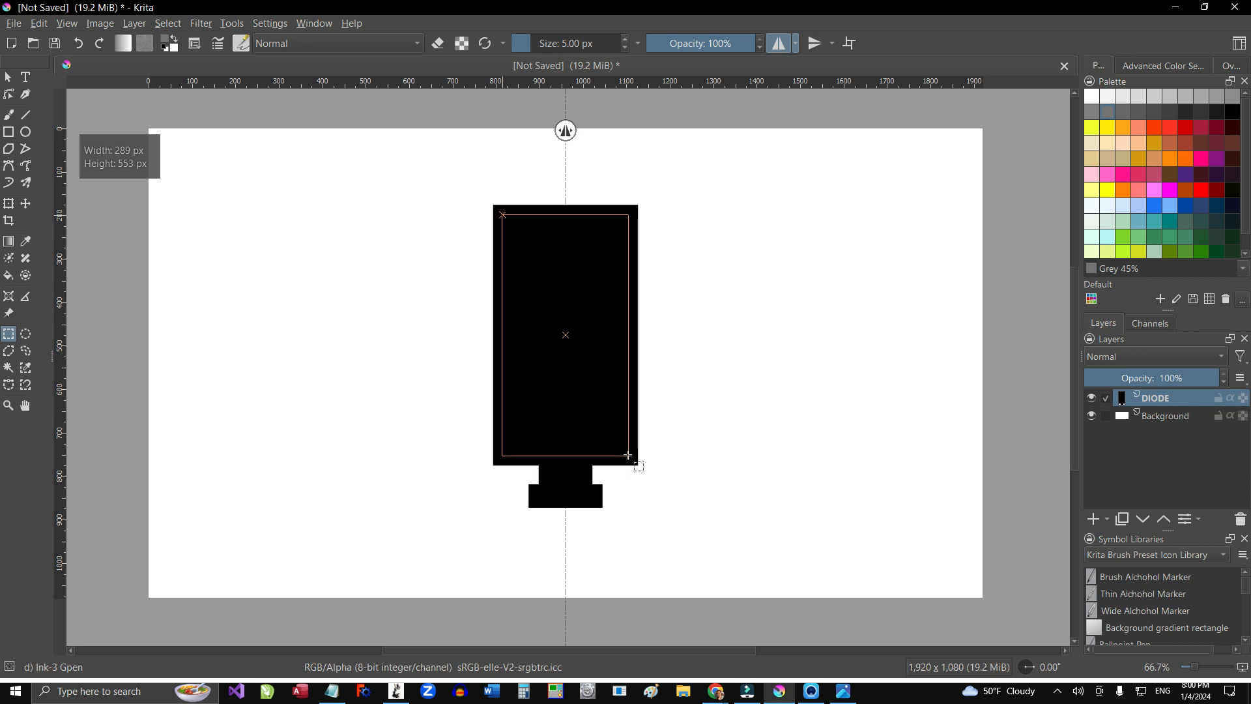
pyautogui.moveTo(628, 455); pyautogui.dragTo(628, 456)
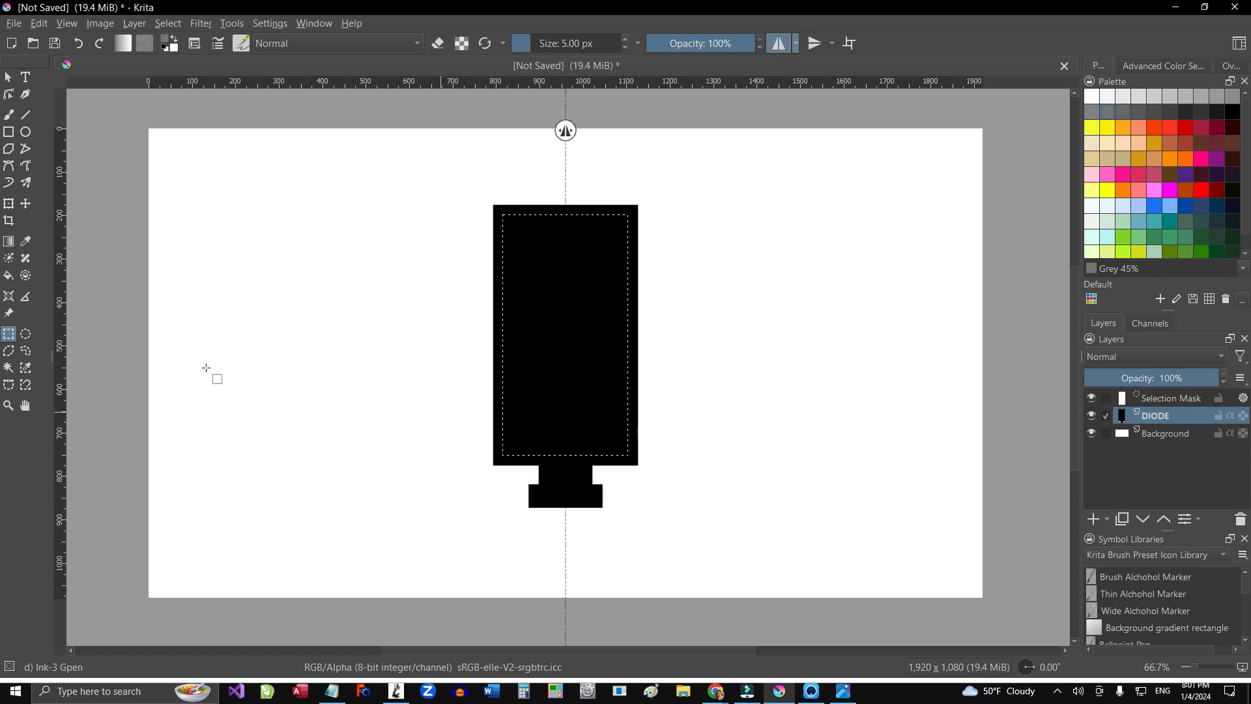
# Step: Draw four mirrored pairs of filled grey vertical stripes across the full height of the selection, and deselect
pyautogui.click(8, 133)
pyautogui.moveTo(506, 195); pyautogui.dragTo(512, 473)
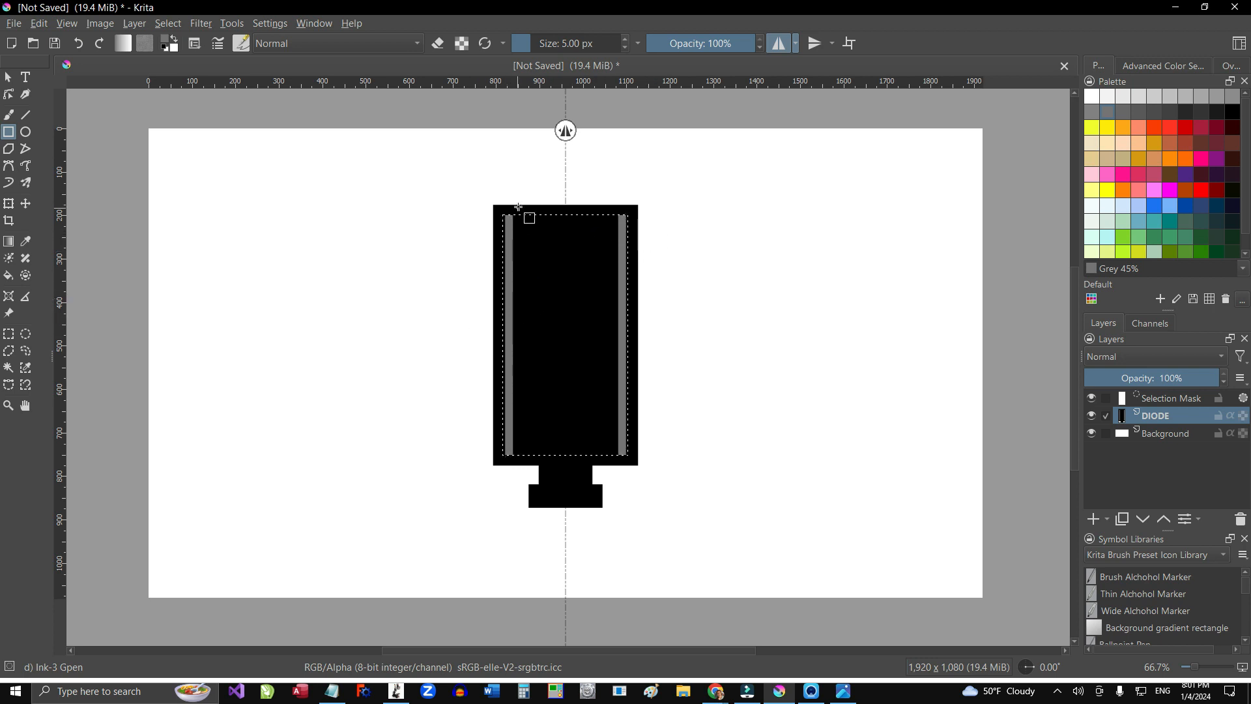
pyautogui.moveTo(521, 207); pyautogui.dragTo(523, 431)
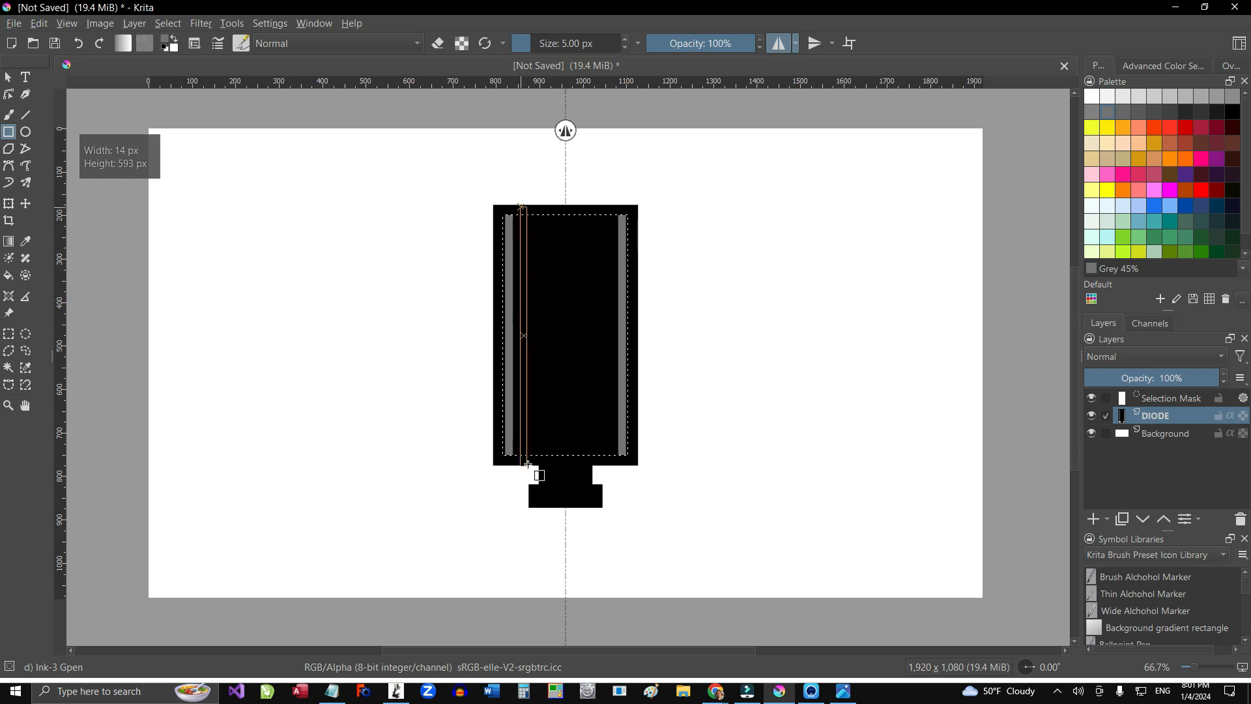
pyautogui.moveTo(536, 210); pyautogui.dragTo(549, 381)
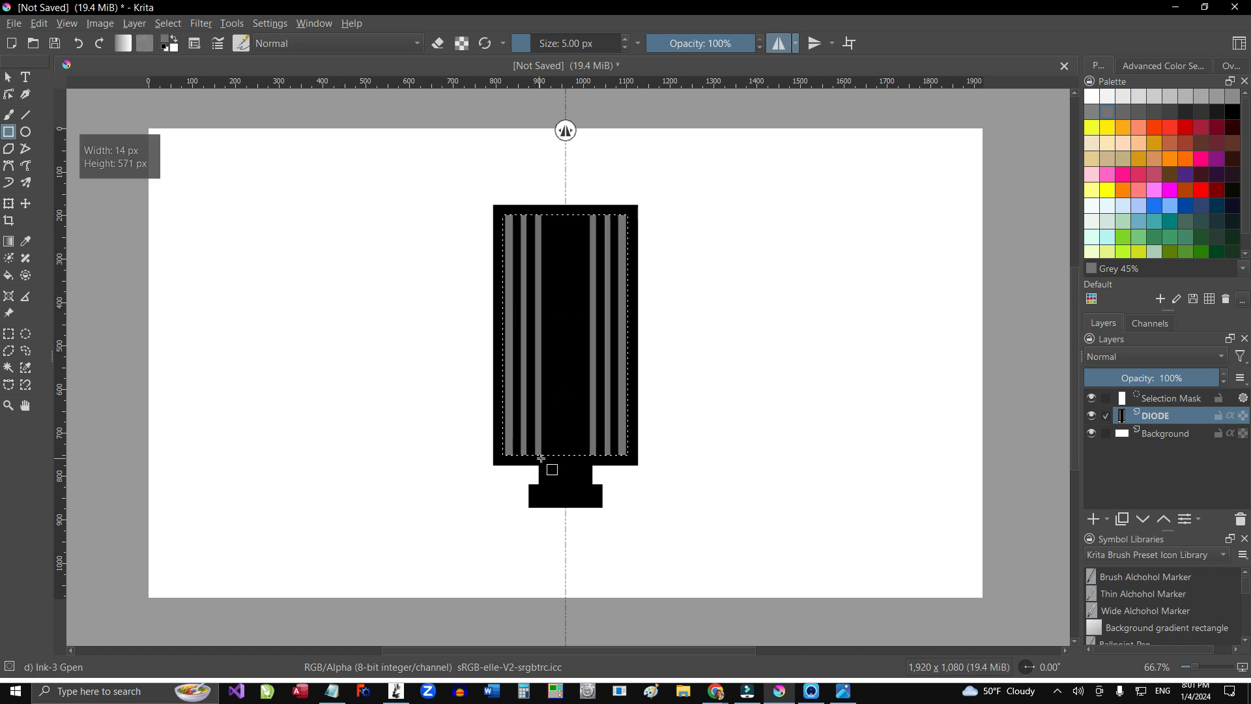
pyautogui.moveTo(551, 209); pyautogui.dragTo(564, 456)
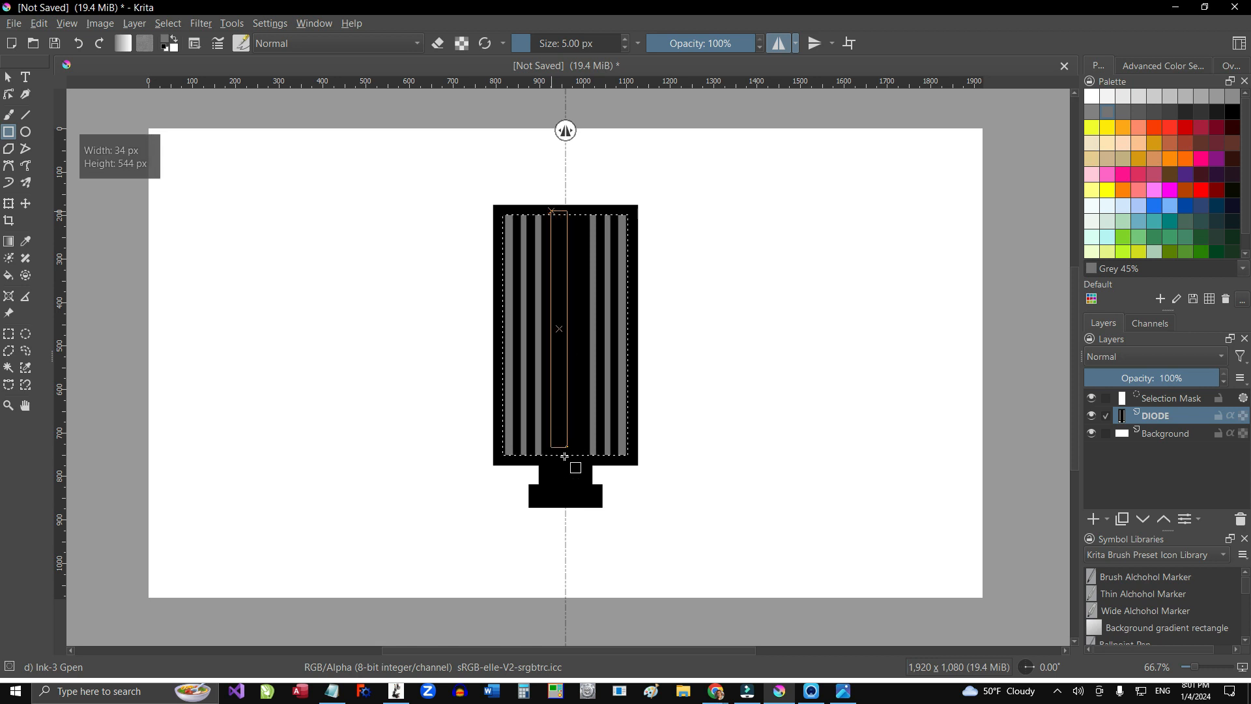
pyautogui.moveTo(559, 456); pyautogui.dragTo(557, 456)
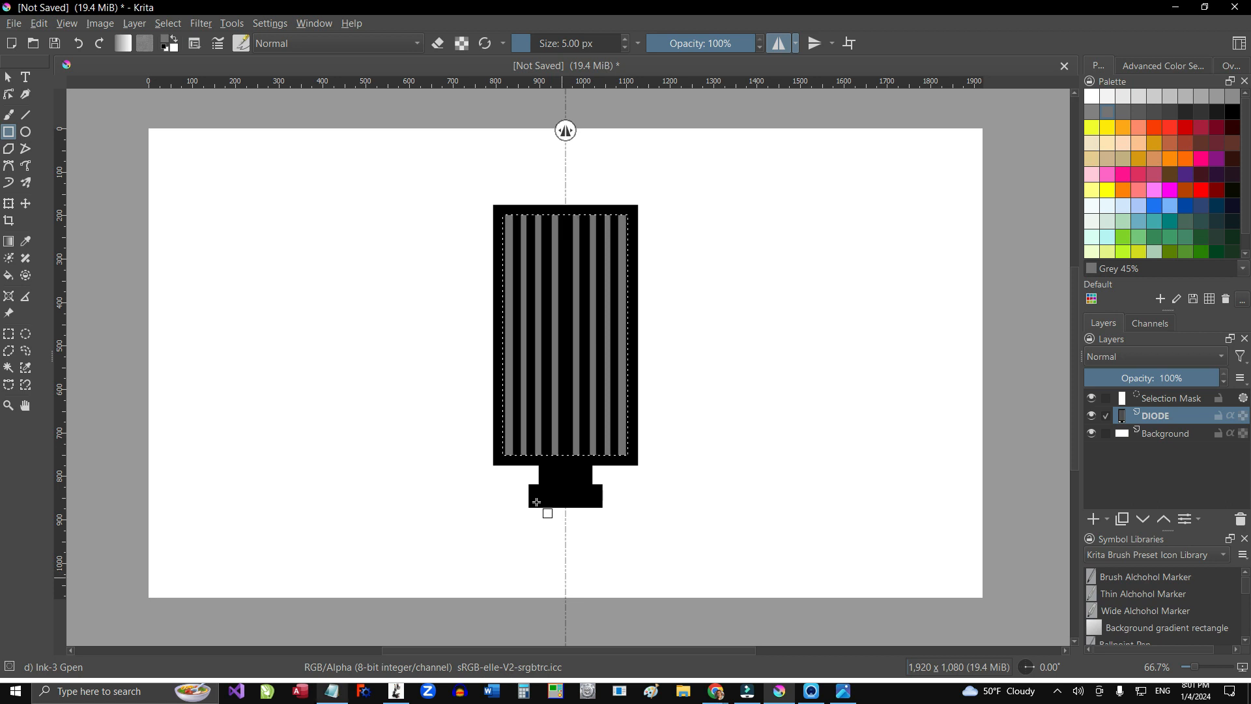
pyautogui.click(396, 691)
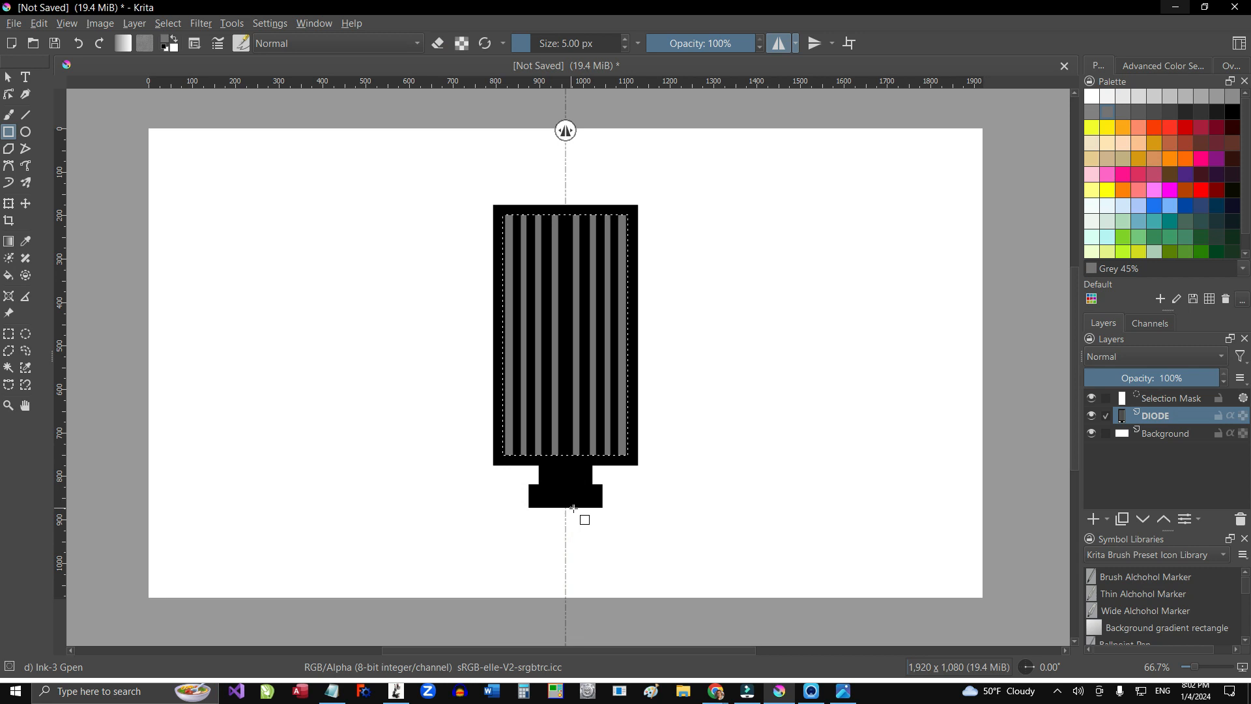
pyautogui.hotkey('ctrl', 'shift', 'a')
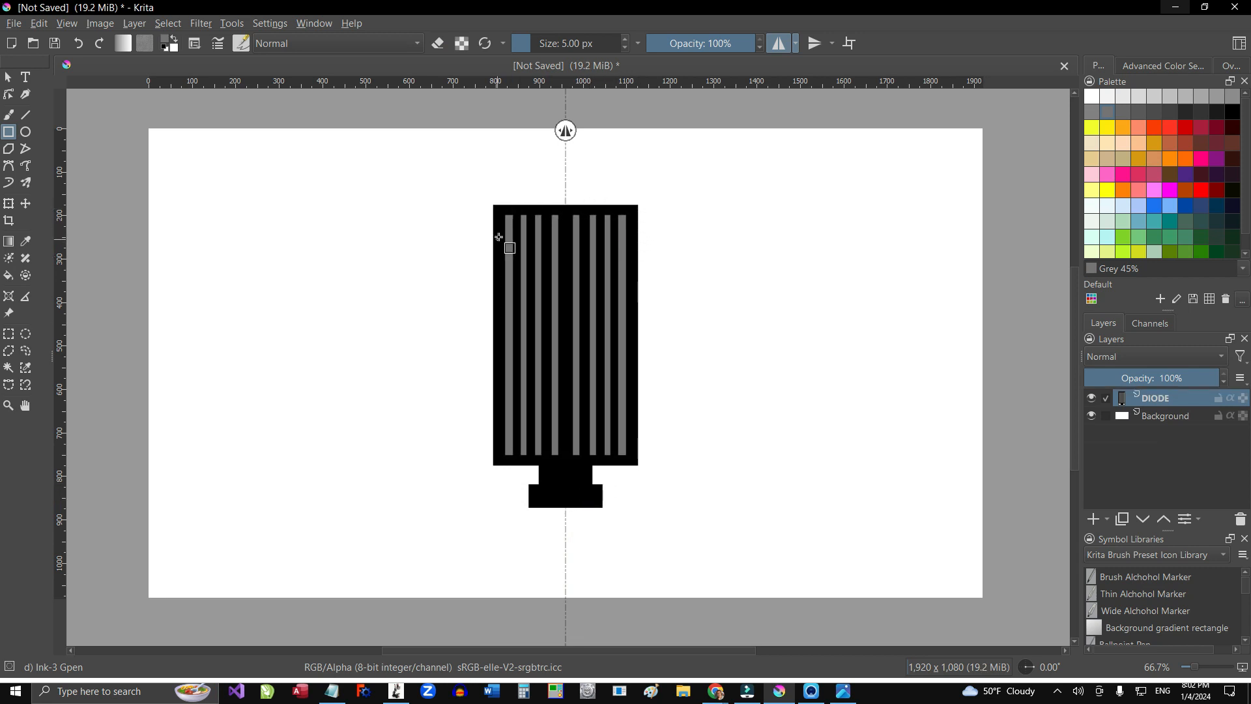
# Step: Try to cut a notch by deleting a small rectangular selection at the body's upper left edge, and undo it
pyautogui.click(9, 334)
pyautogui.moveTo(483, 233); pyautogui.dragTo(519, 246)
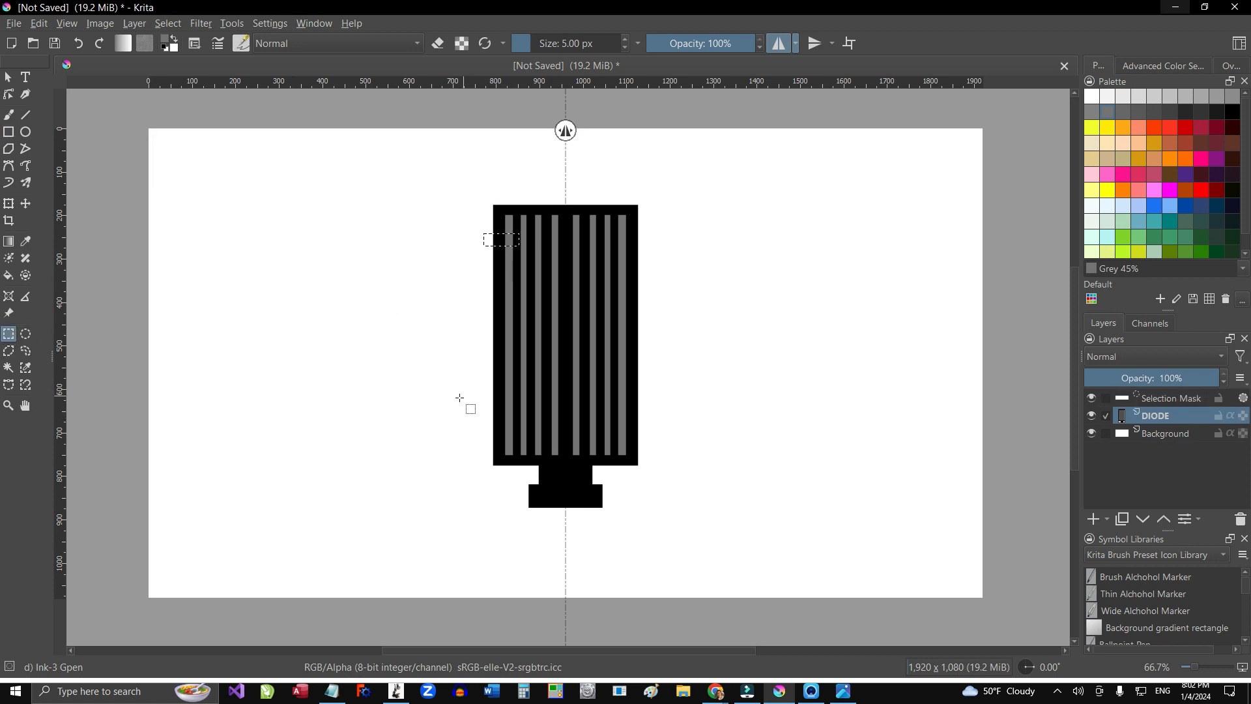
pyautogui.press('Delete')
pyautogui.hotkey('ctrl', 'shift', 'a')
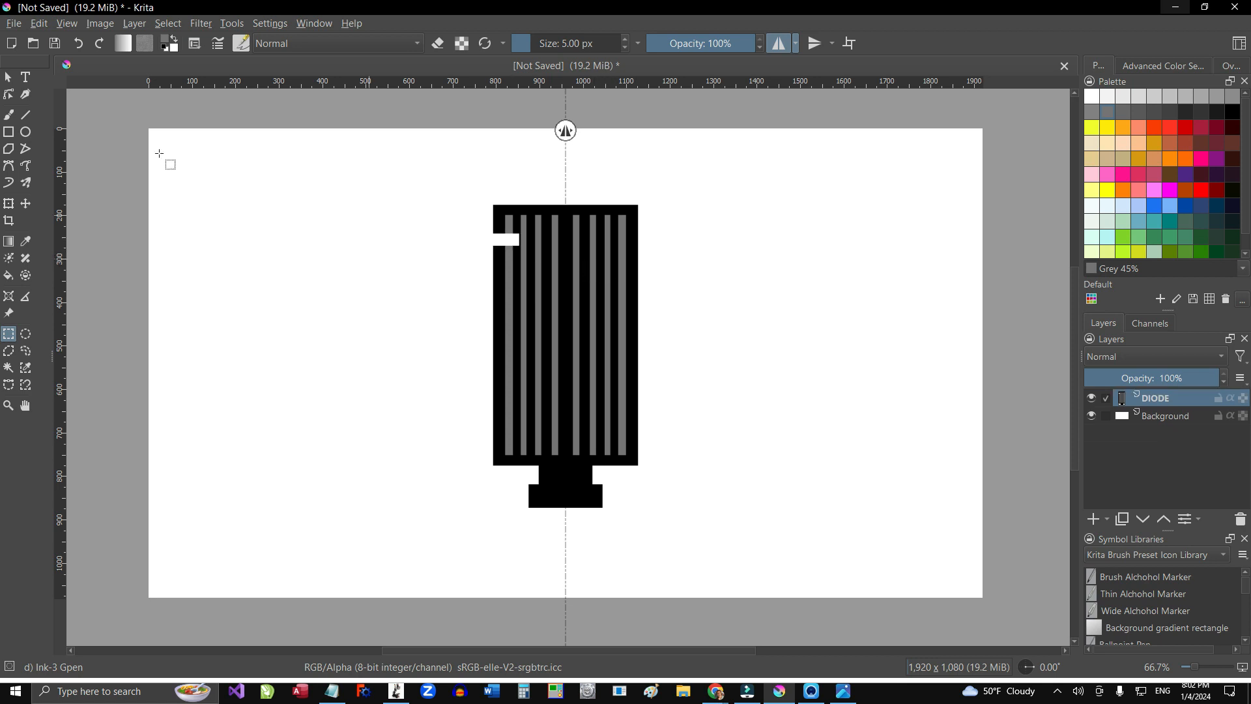
pyautogui.click(79, 45)
# Step: Cut matching notches into both side edges near the body's top, using the Rectangle tool with the Eraser Circle preset
pyautogui.click(8, 133)
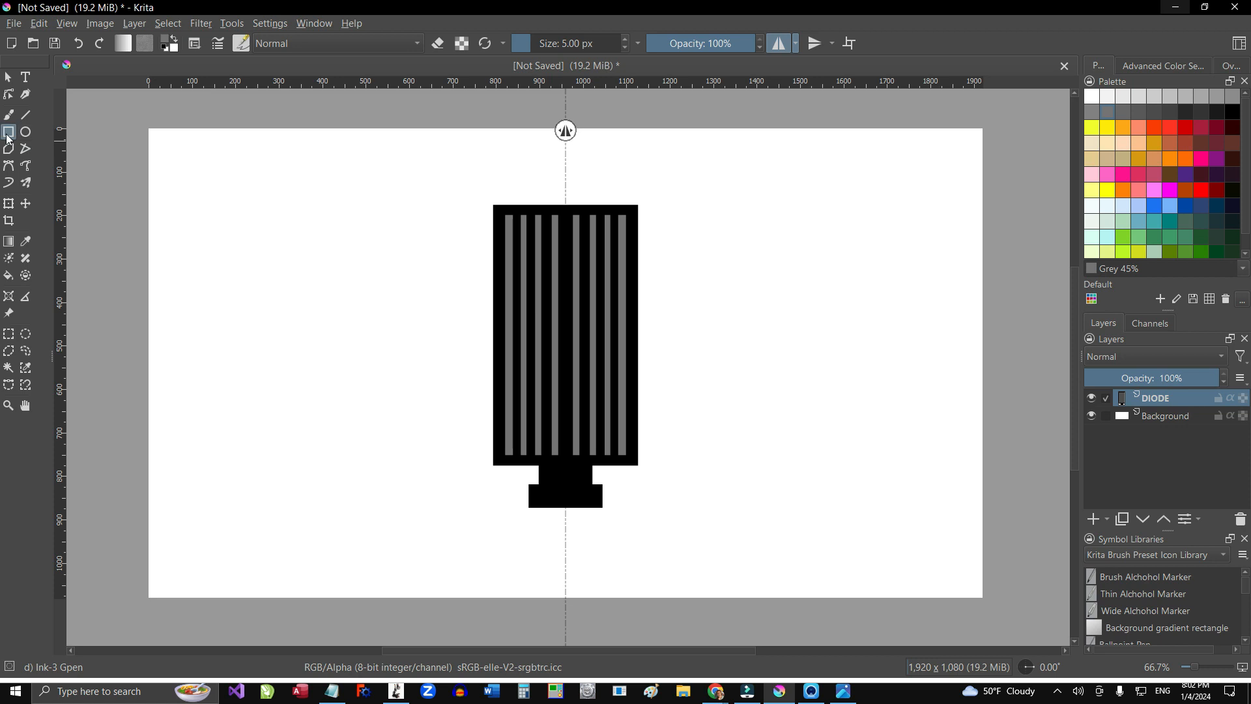
pyautogui.click(239, 44)
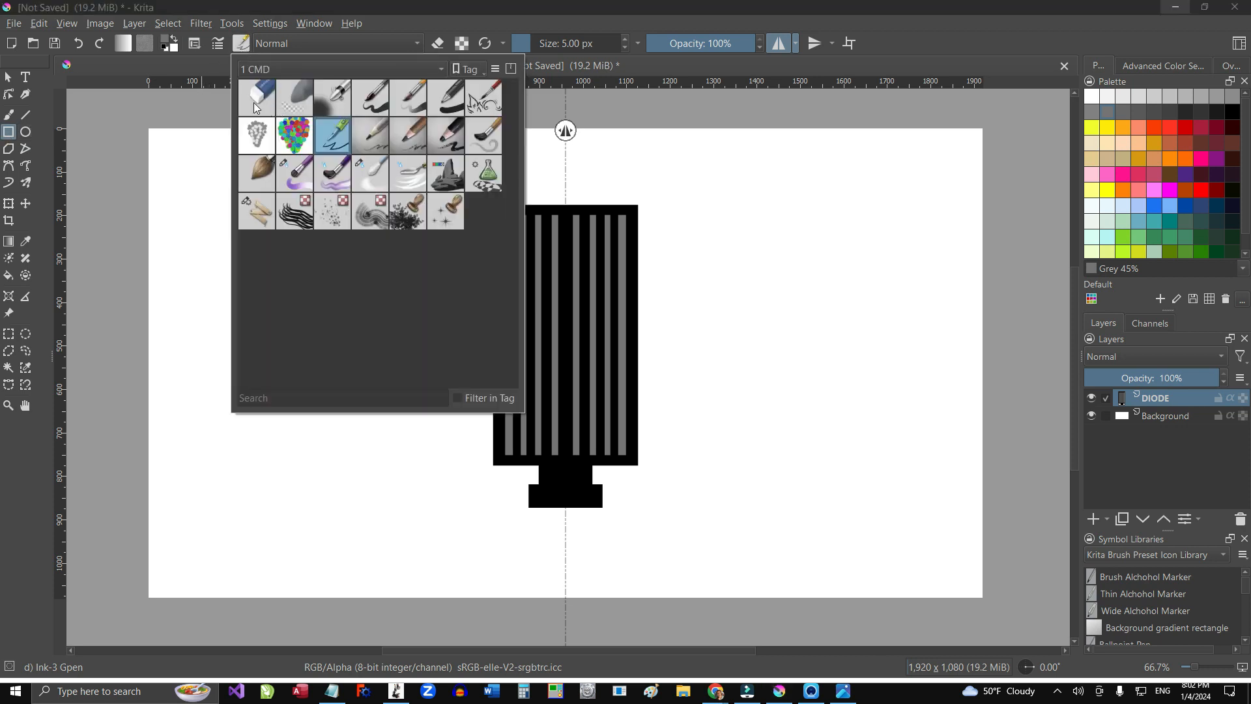
pyautogui.click(255, 103)
pyautogui.click(177, 239)
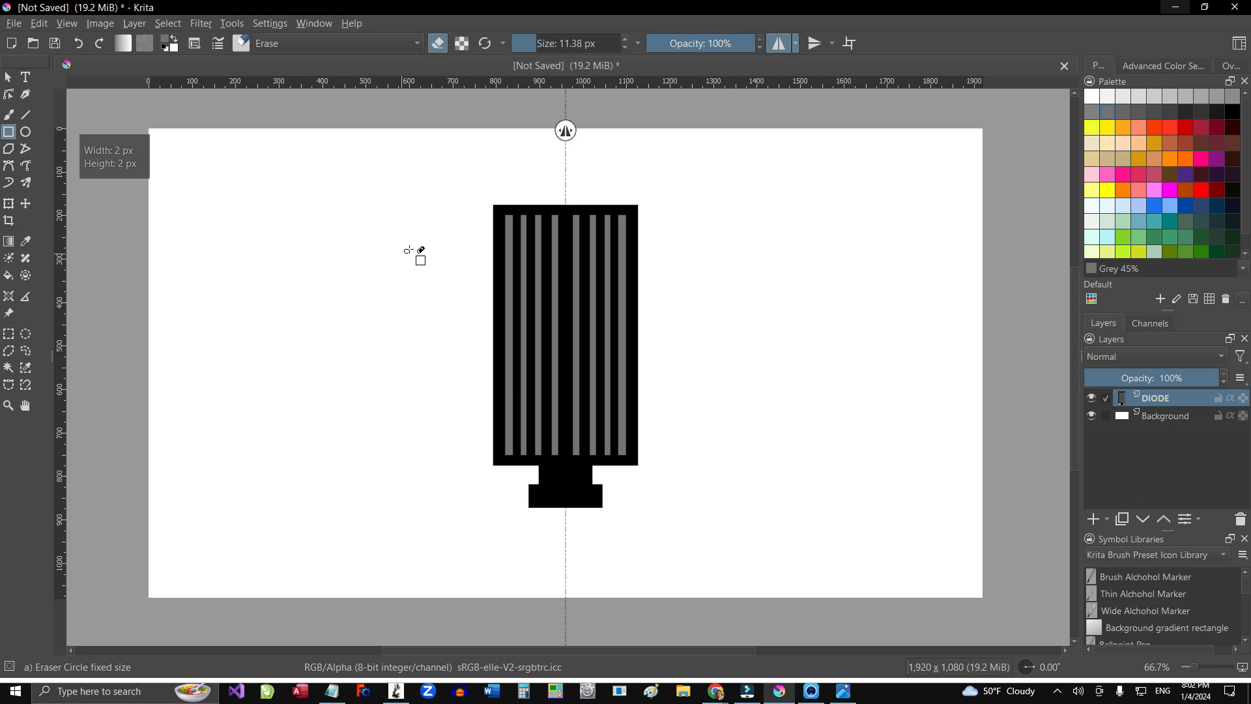
pyautogui.moveTo(480, 238); pyautogui.dragTo(514, 247)
pyautogui.moveTo(617, 238); pyautogui.dragTo(638, 248)
# Step: Switch back to Ink-3 Gpen in Black 0% and draw filled rectangles inside the notches and across the stripes' upper ends
pyautogui.press('/')
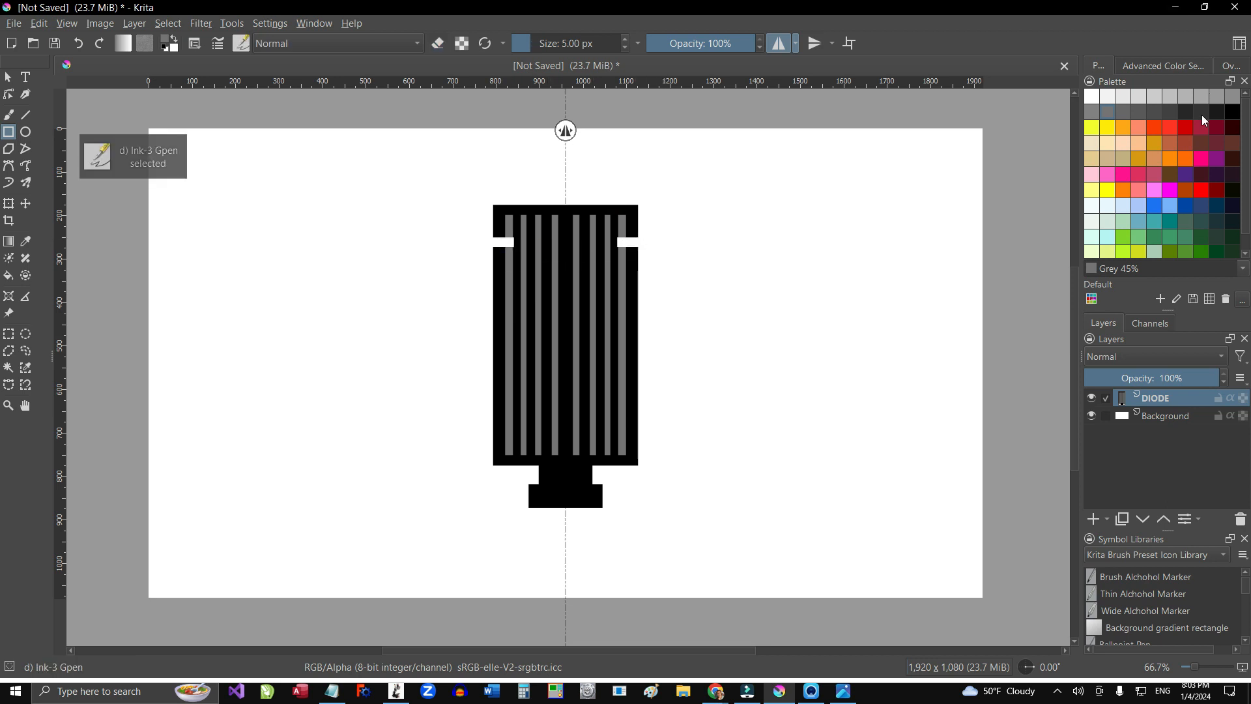
pyautogui.click(1232, 112)
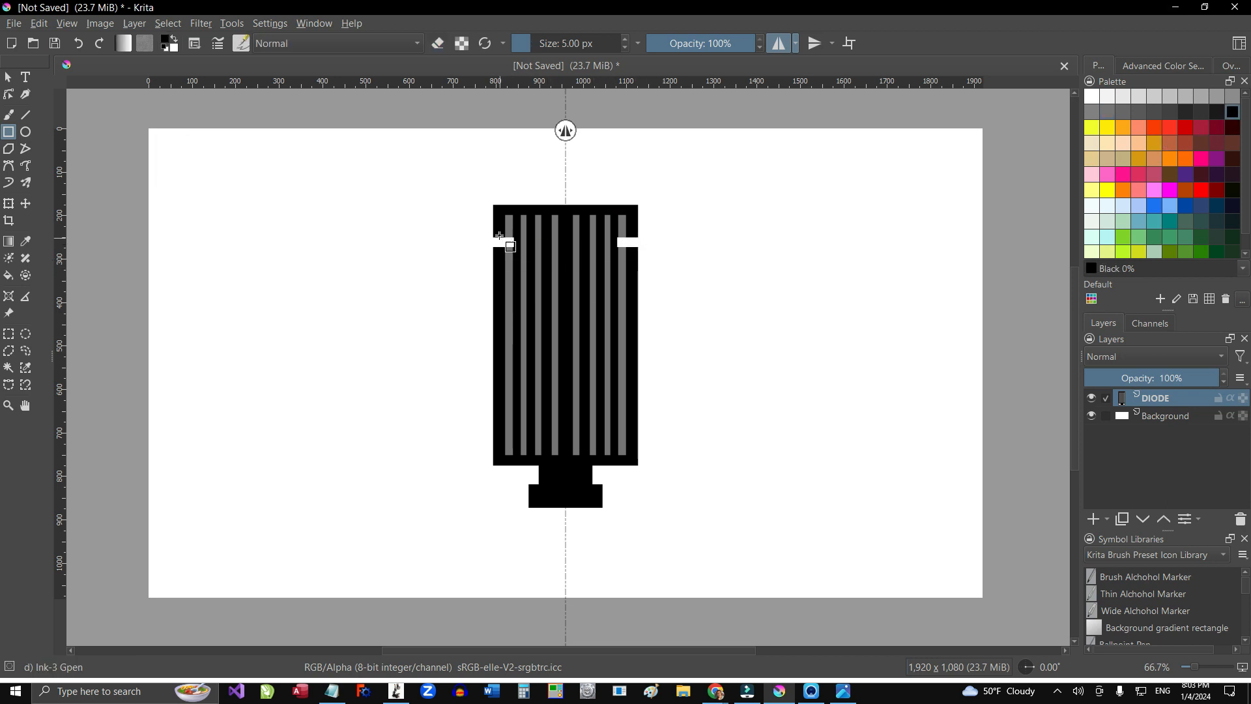
pyautogui.moveTo(497, 234); pyautogui.dragTo(506, 247)
pyautogui.moveTo(495, 208); pyautogui.dragTo(637, 237)
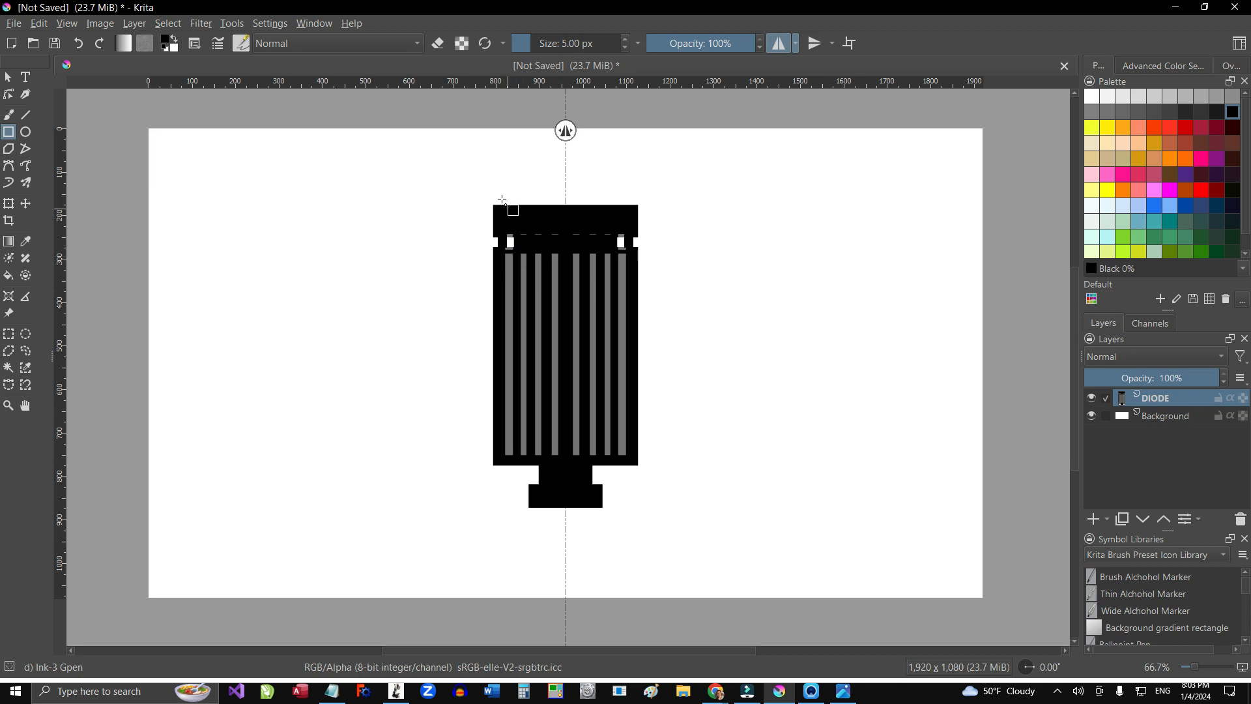
# Step: Draw mirrored filled black ellipses on the body's top corners and erase a small rectangular slot in the top of each
pyautogui.click(30, 133)
pyautogui.moveTo(494, 200); pyautogui.dragTo(513, 213)
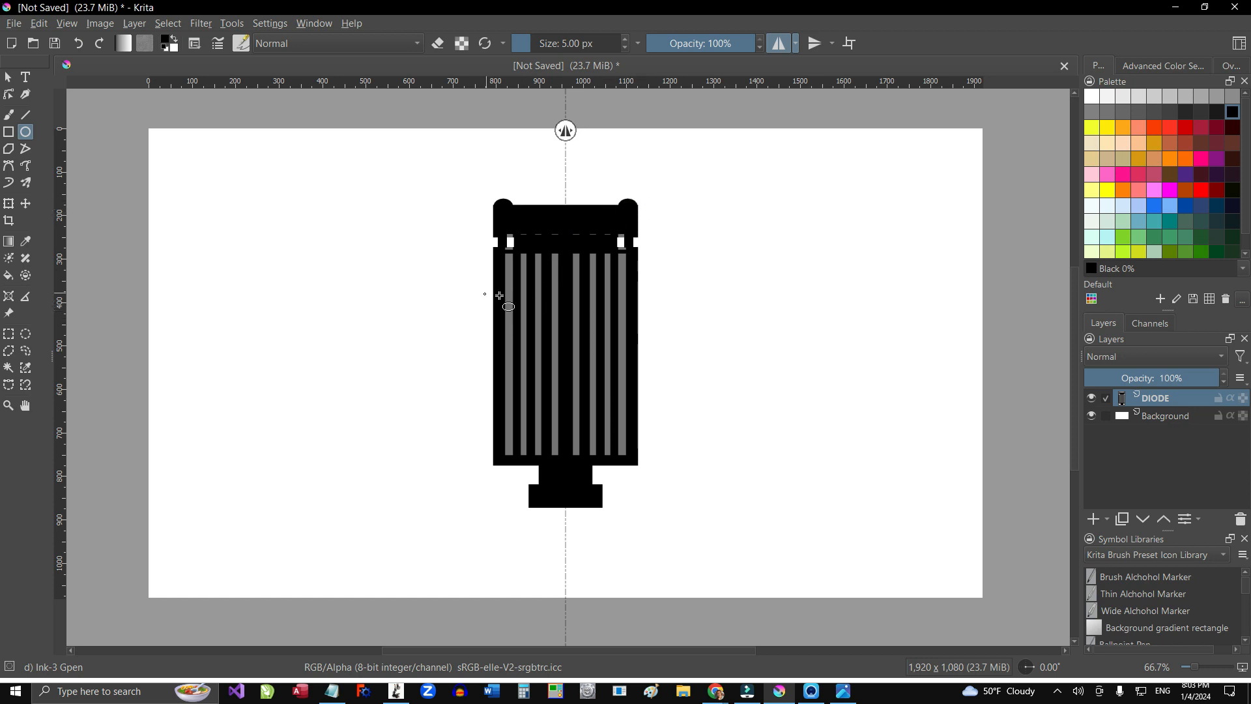
pyautogui.click(9, 132)
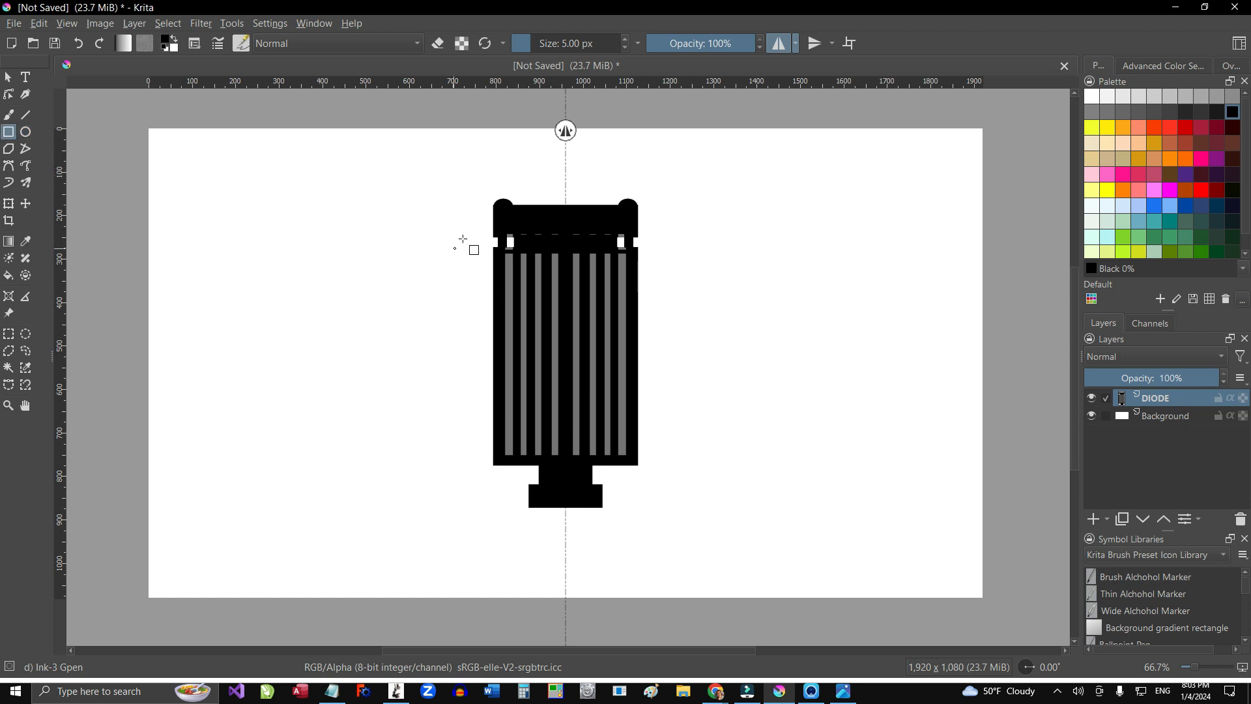
pyautogui.press('e')
pyautogui.moveTo(499, 192); pyautogui.dragTo(501, 195)
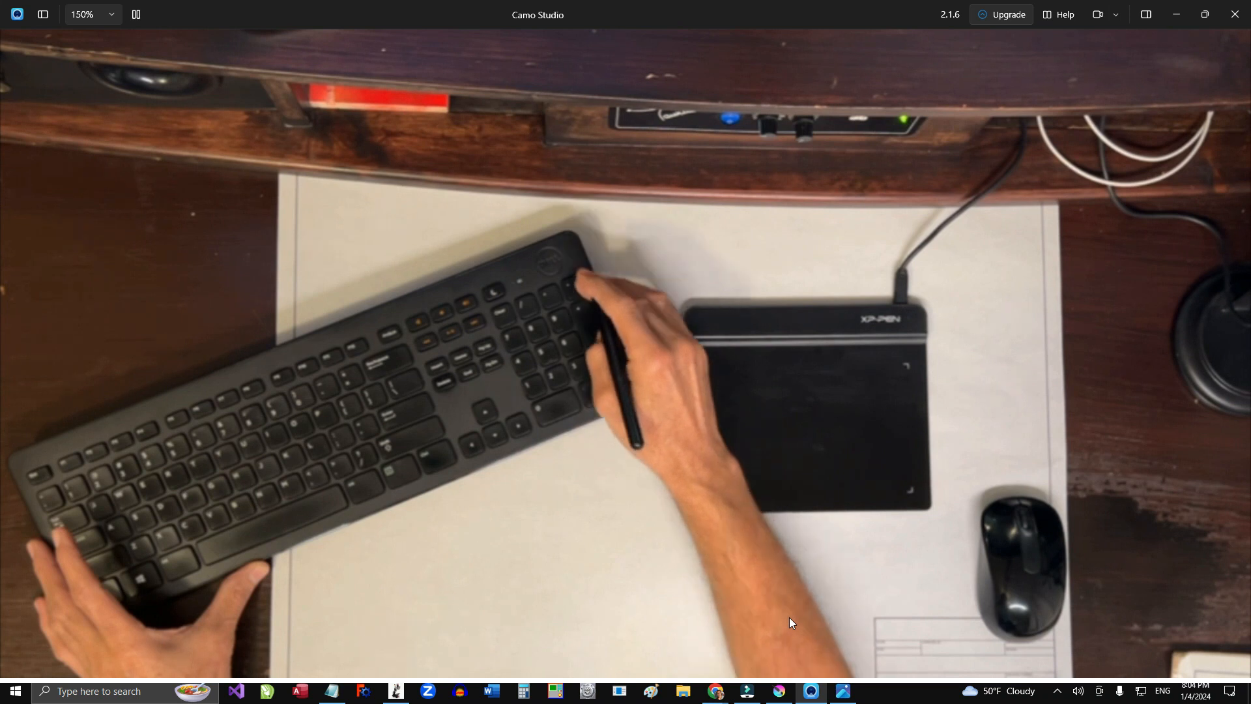
# Step: Switch back to Krita and draw a filled black Ink-3 Gpen rectangle about 38 by 10 px at the body's top center
pyautogui.click(775, 692)
pyautogui.press('+')
pyautogui.press('+')
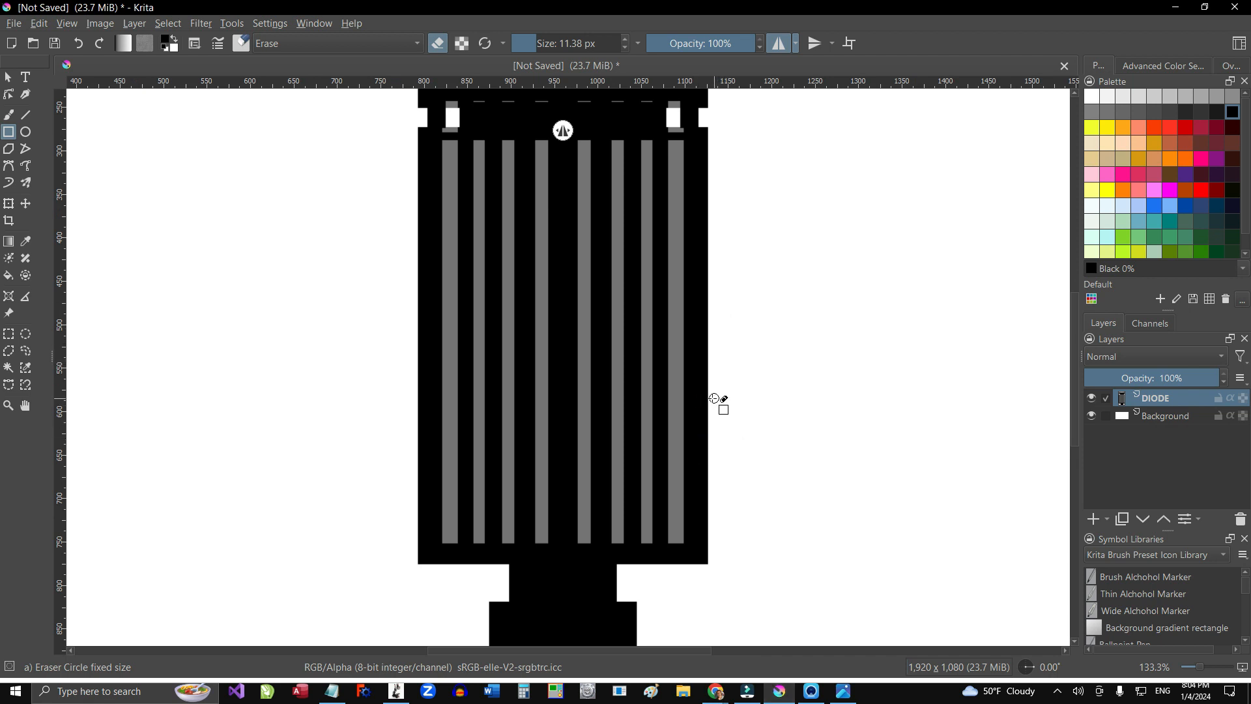
pyautogui.moveTo(740, 265)
pyautogui.mouseDown()
pyautogui.moveTo(744, 400)
pyautogui.moveTo(784, 478)
pyautogui.moveTo(745, 365)
pyautogui.moveTo(804, 502)
pyautogui.moveTo(907, 497)
pyautogui.moveTo(830, 424)
pyautogui.moveTo(687, 400)
pyautogui.moveTo(720, 491)
pyautogui.moveTo(769, 523)
pyautogui.moveTo(768, 433)
pyautogui.moveTo(771, 517)
pyautogui.moveTo(757, 480)
pyautogui.moveTo(786, 527)
pyautogui.moveTo(768, 517)
pyautogui.moveTo(818, 519)
pyautogui.moveTo(834, 488)
pyautogui.mouseUp()
pyautogui.scroll(2, 810, 452)
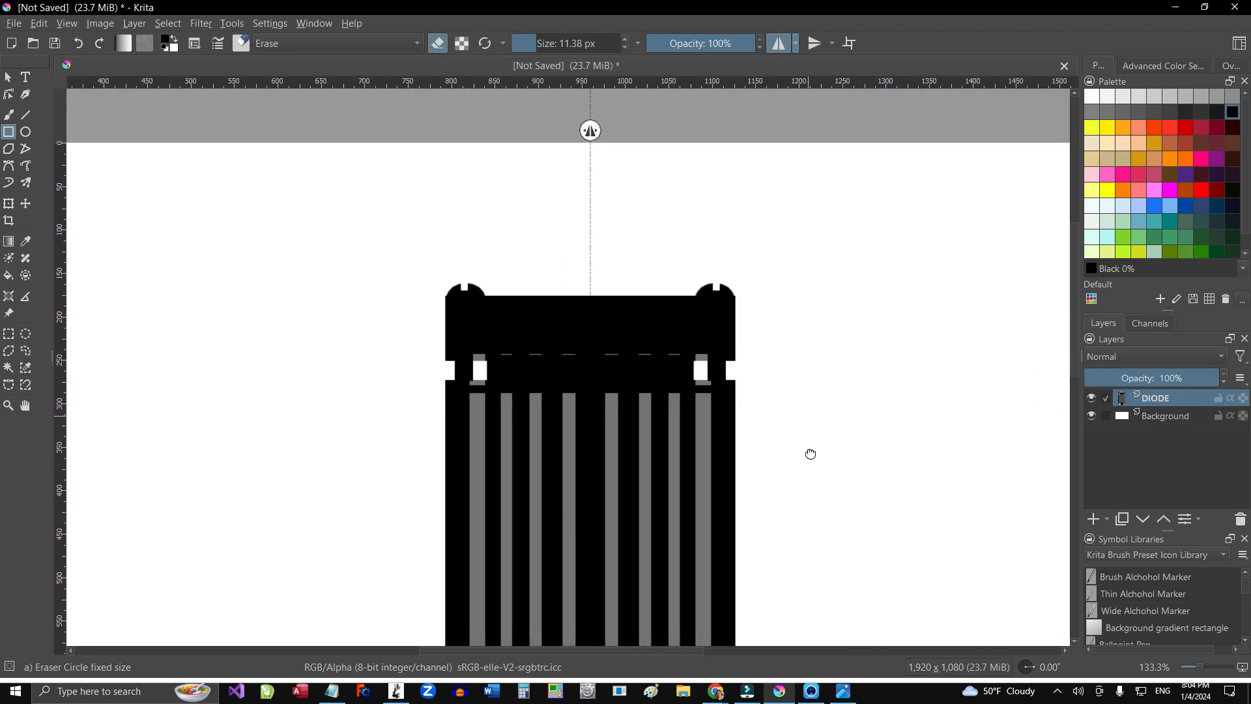
pyautogui.hotkey('ctrl', '-')
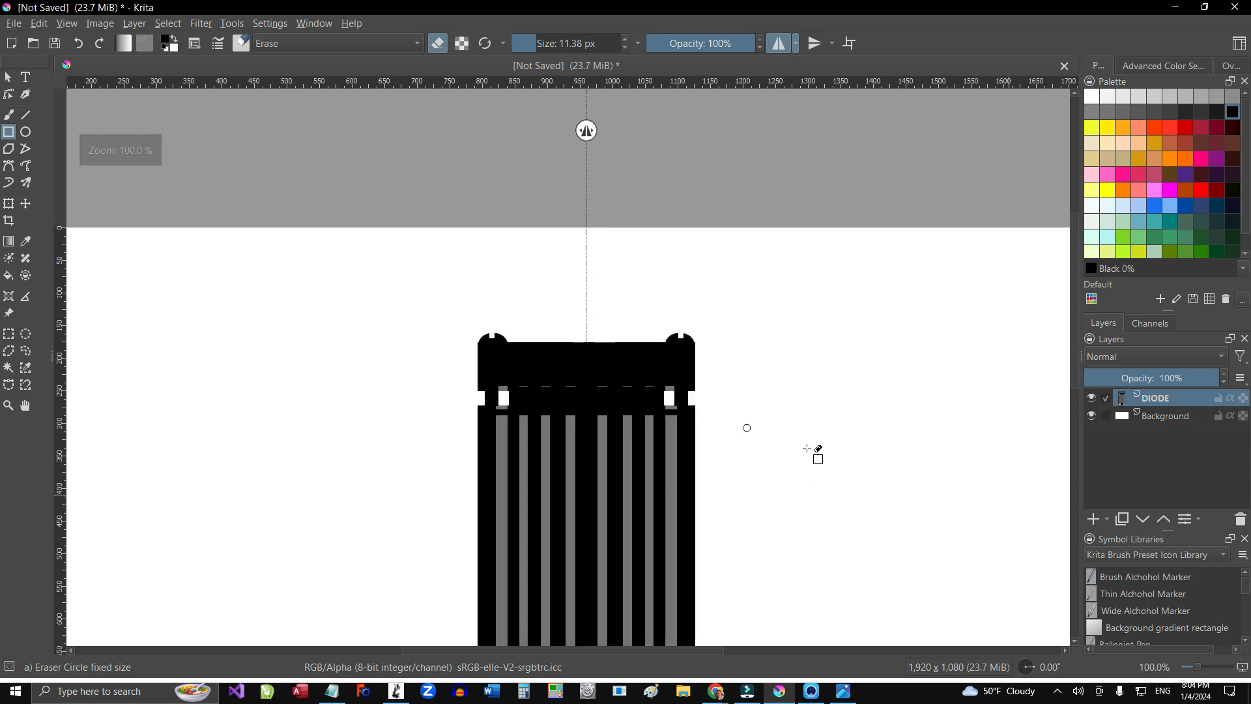
pyautogui.hotkey('ctrl', '+')
pyautogui.hotkey('ctrl', '+')
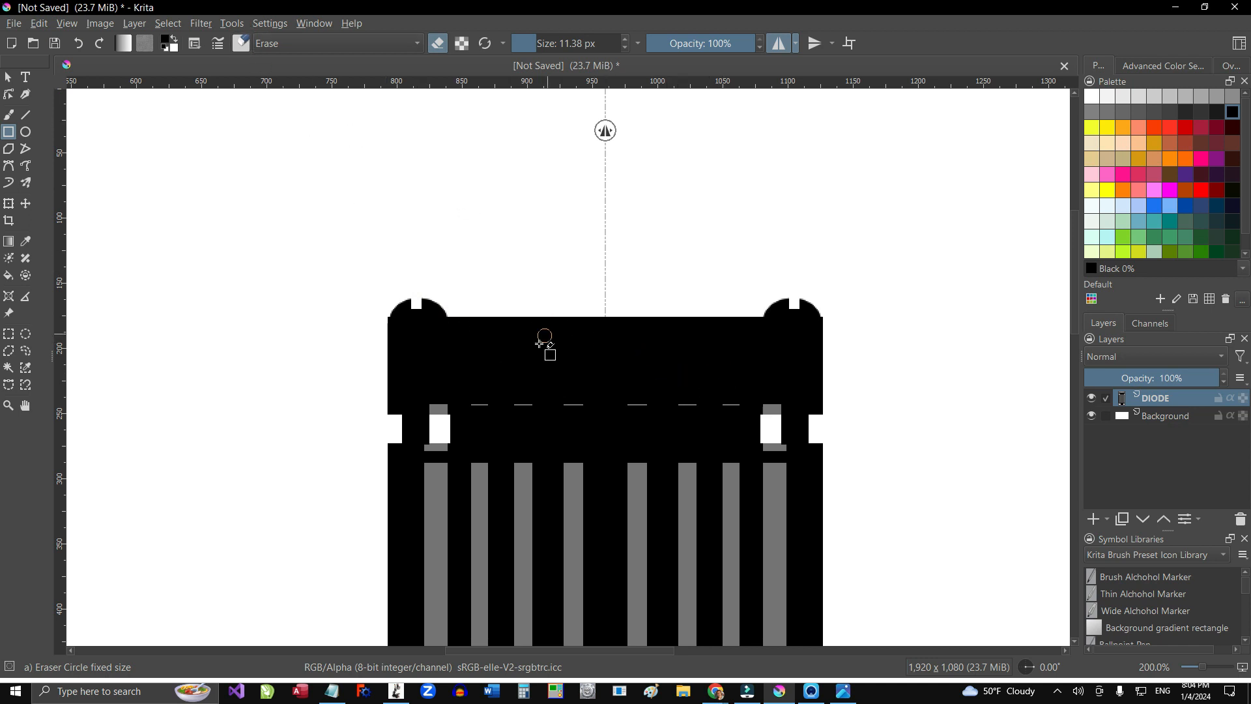
pyautogui.press('/')
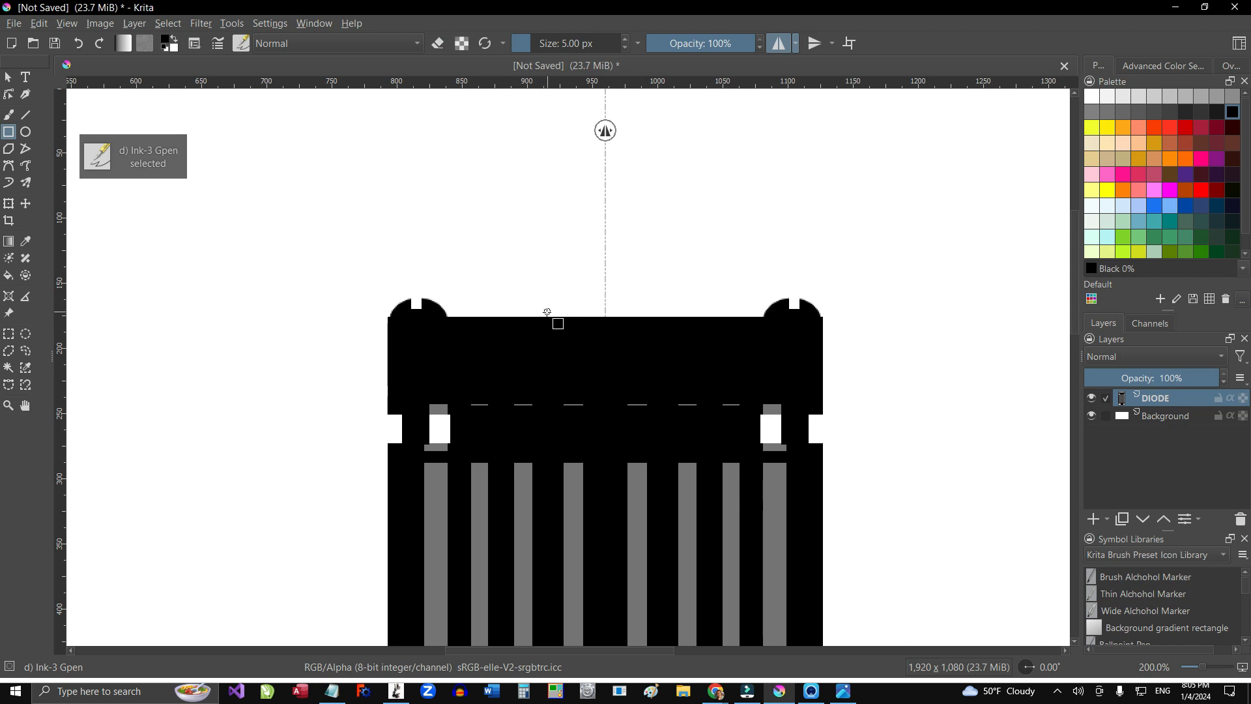
pyautogui.moveTo(564, 306); pyautogui.dragTo(613, 318)
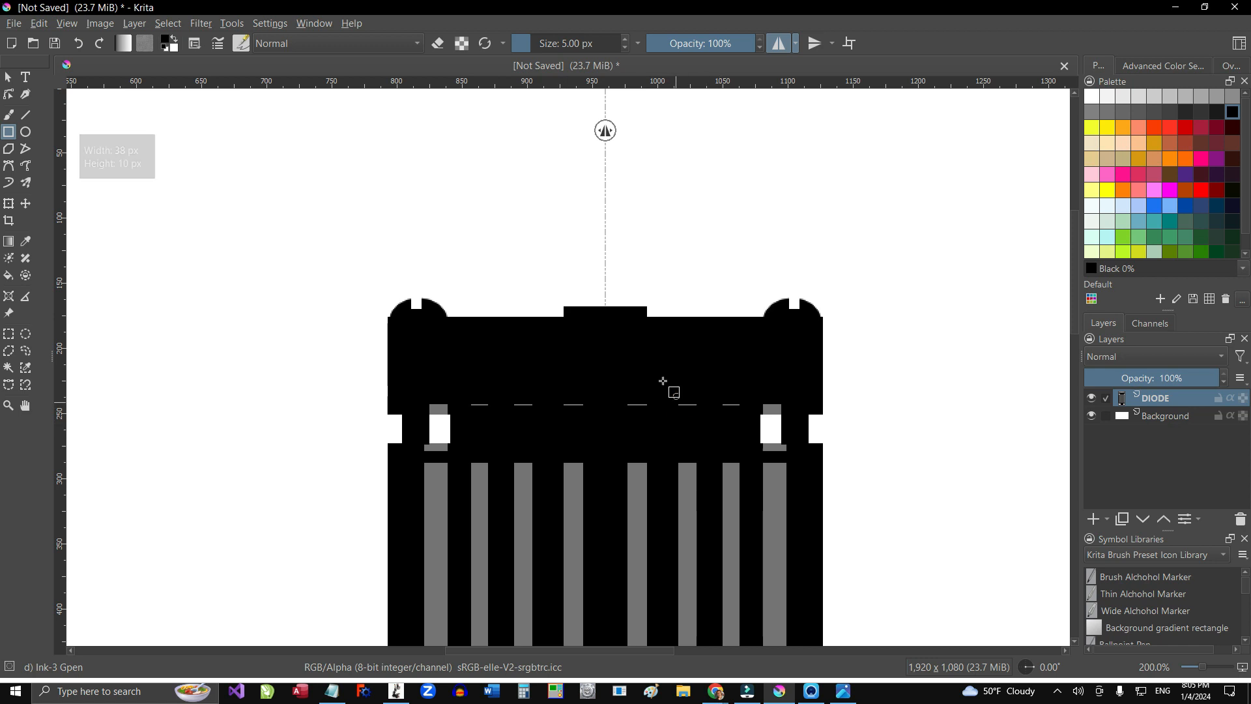
# Step: Draw a filled Forest green rectangle about 280 by 335 px across the middle of the grey stripes
pyautogui.moveTo(621, 438); pyautogui.dragTo(566, 230)
pyautogui.moveTo(590, 335); pyautogui.dragTo(599, 304)
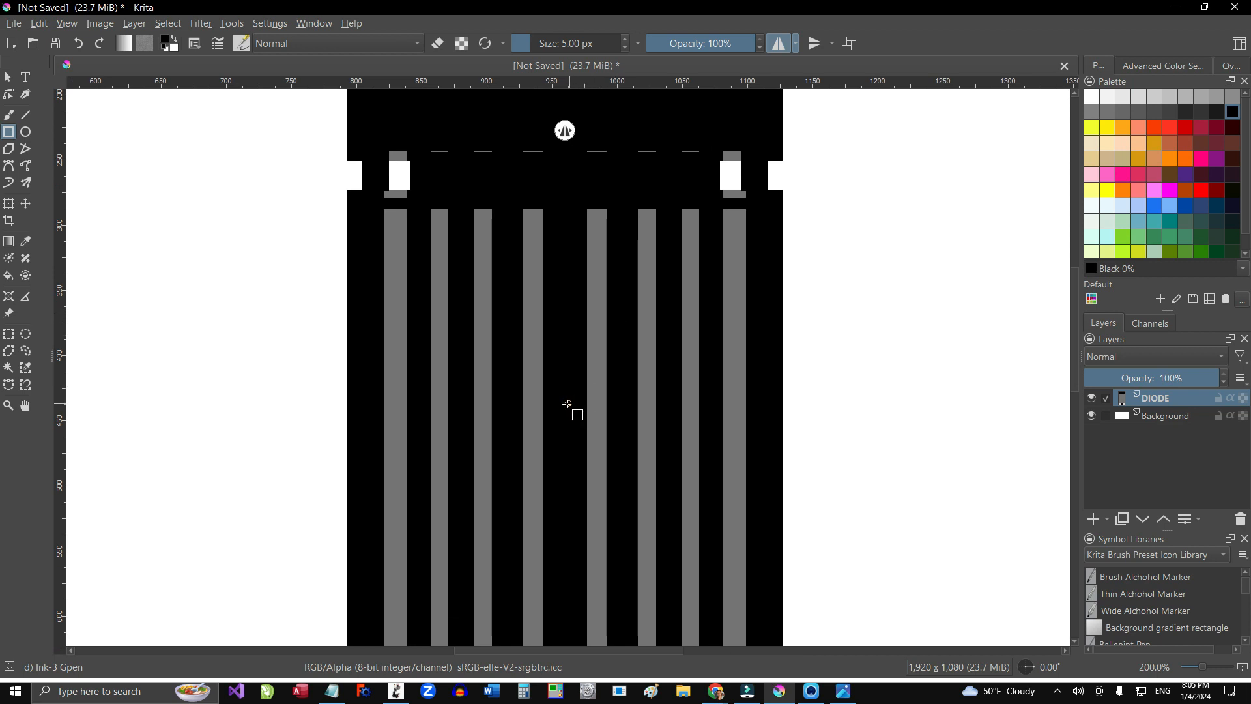
pyautogui.scroll(-1, 567, 404)
pyautogui.moveTo(638, 373); pyautogui.dragTo(703, 293)
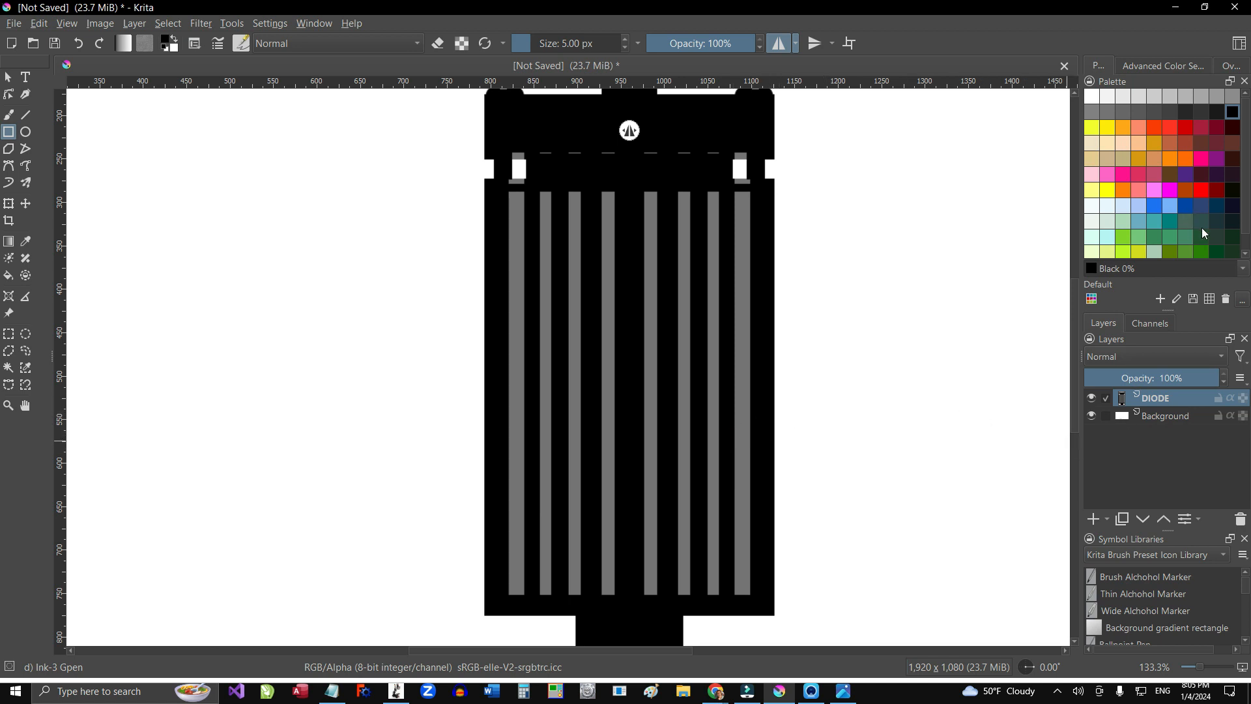
pyautogui.click(1215, 252)
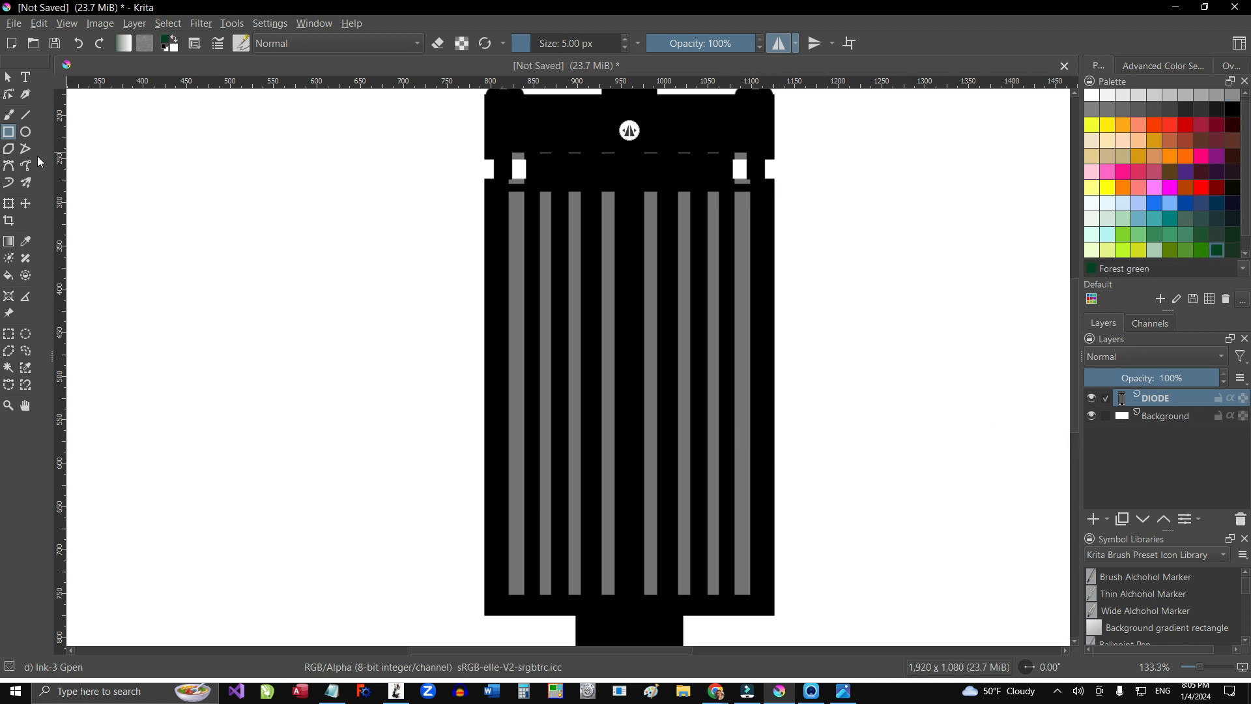
pyautogui.moveTo(508, 234); pyautogui.dragTo(752, 526)
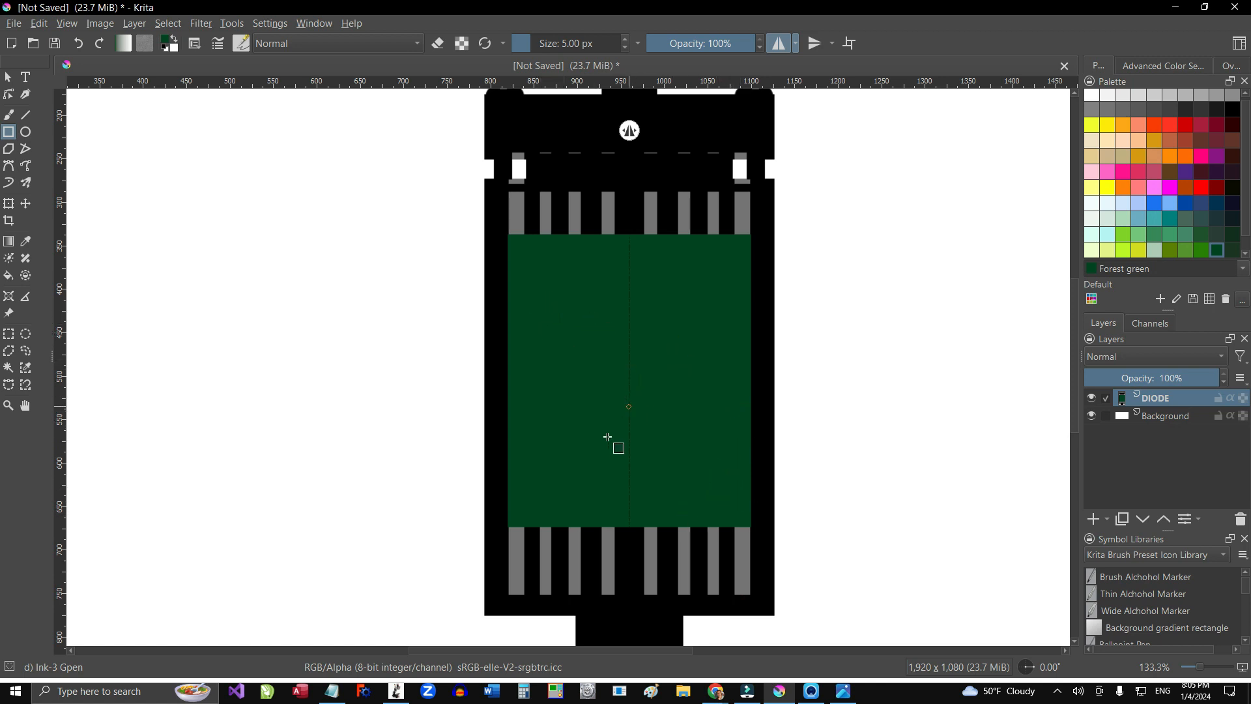
# Step: Draw a filled black circle in the green panel's upper-left area with a smaller Grey 55% circle centered inside it
pyautogui.click(26, 132)
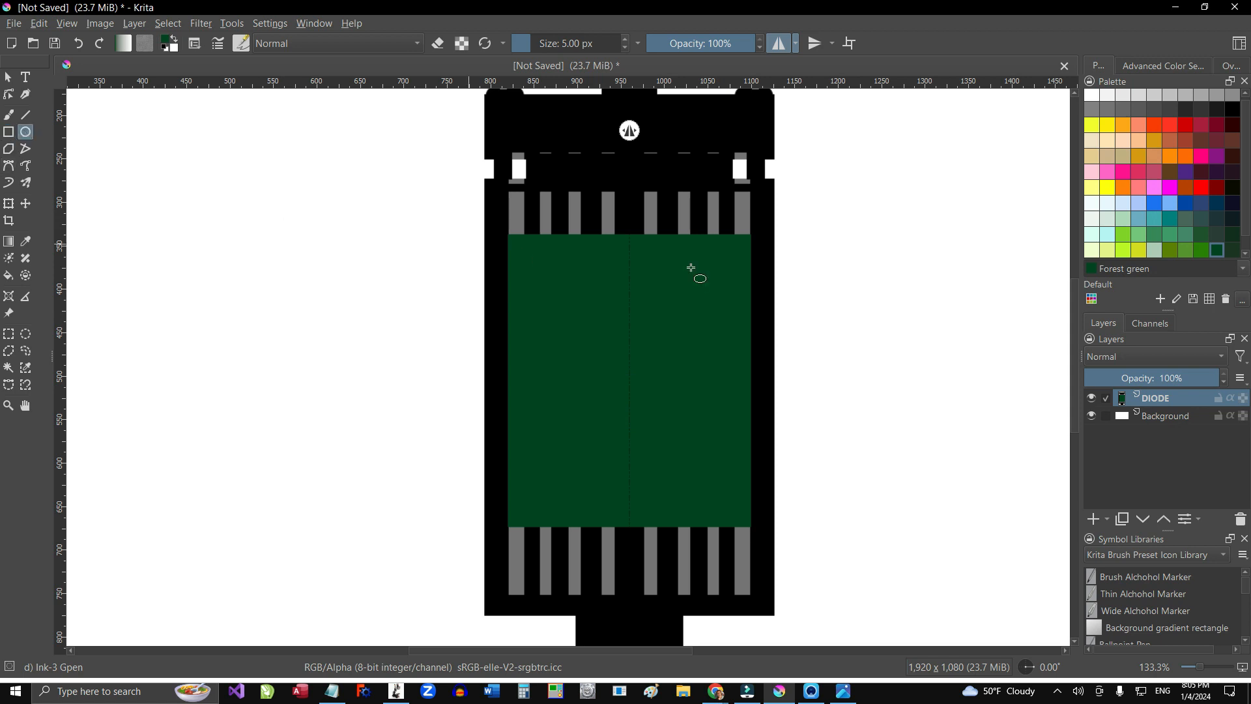
pyautogui.click(1186, 95)
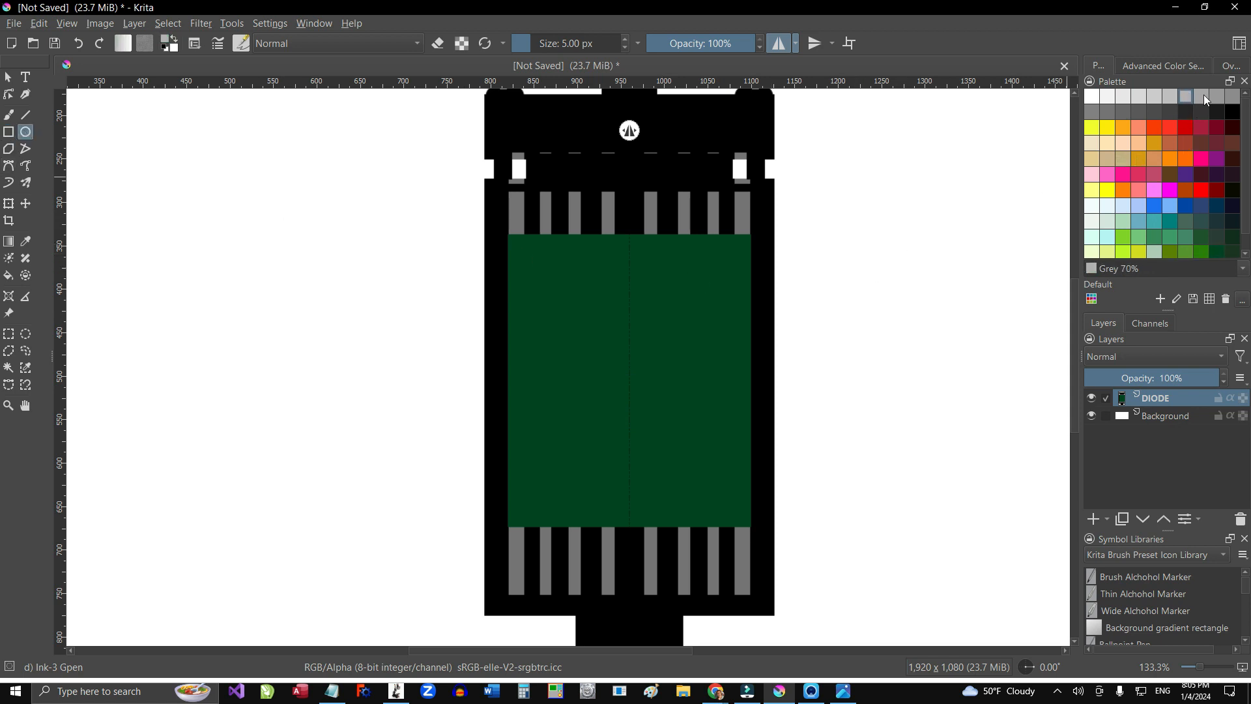
pyautogui.click(1138, 94)
pyautogui.moveTo(524, 295); pyautogui.dragTo(575, 303)
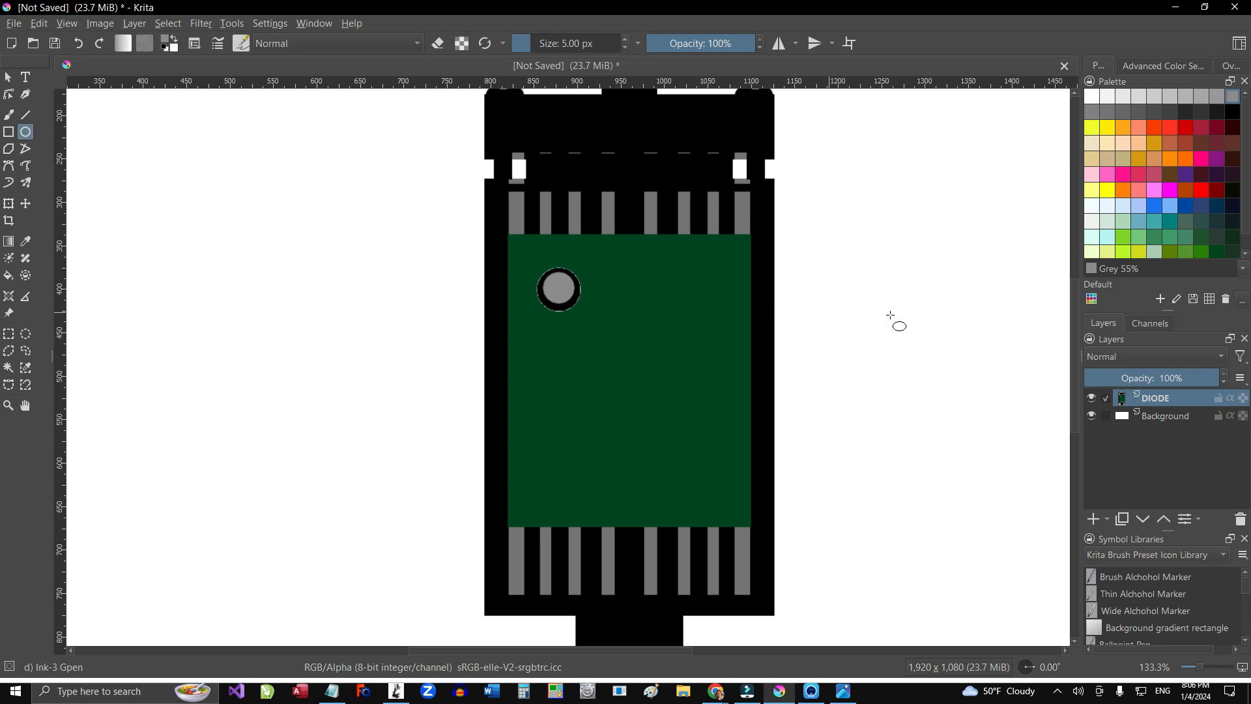
# Step: Fill the ring around the grey circle with Bright french blue and add a small Black 0% rectangle on its right edge
pyautogui.click(1169, 206)
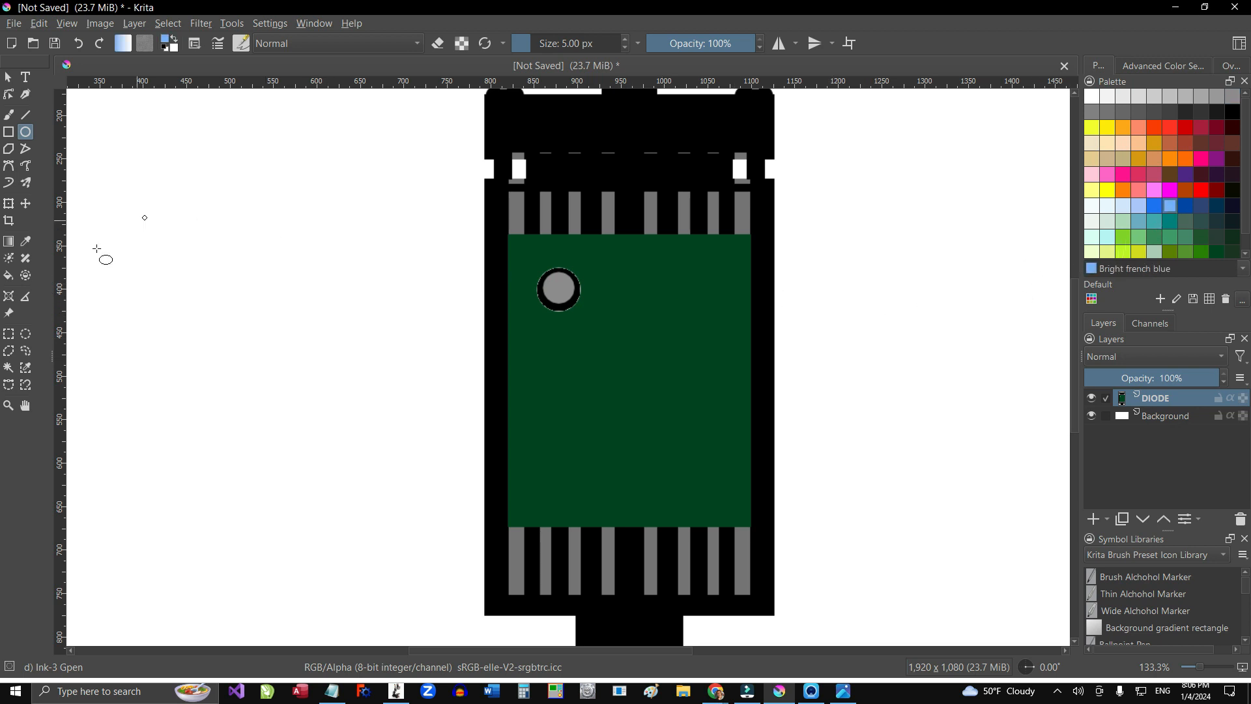
pyautogui.click(9, 277)
pyautogui.click(570, 303)
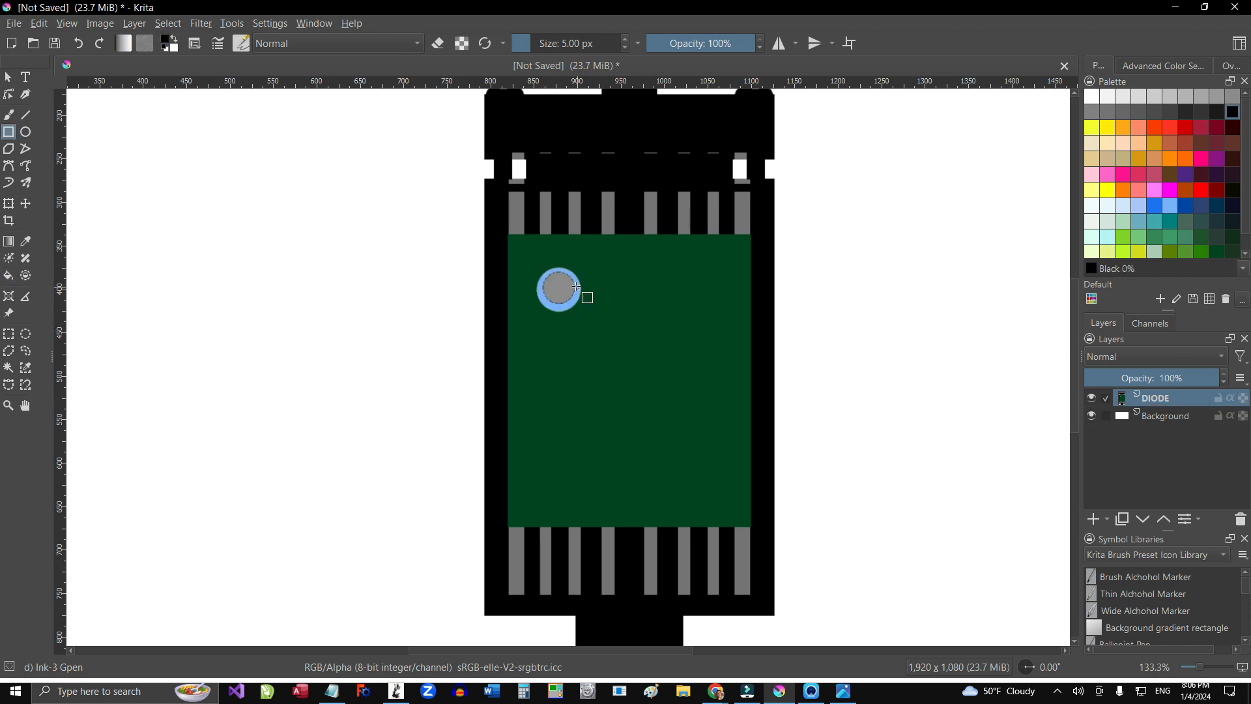
pyautogui.moveTo(576, 287); pyautogui.dragTo(579, 295)
# Step: Draw a black rectangle in the panel's upper-right area, a Grey 40% bar about 64 by 15 px inside it, and a black block over the bar's right half
pyautogui.moveTo(656, 289); pyautogui.dragTo(713, 307)
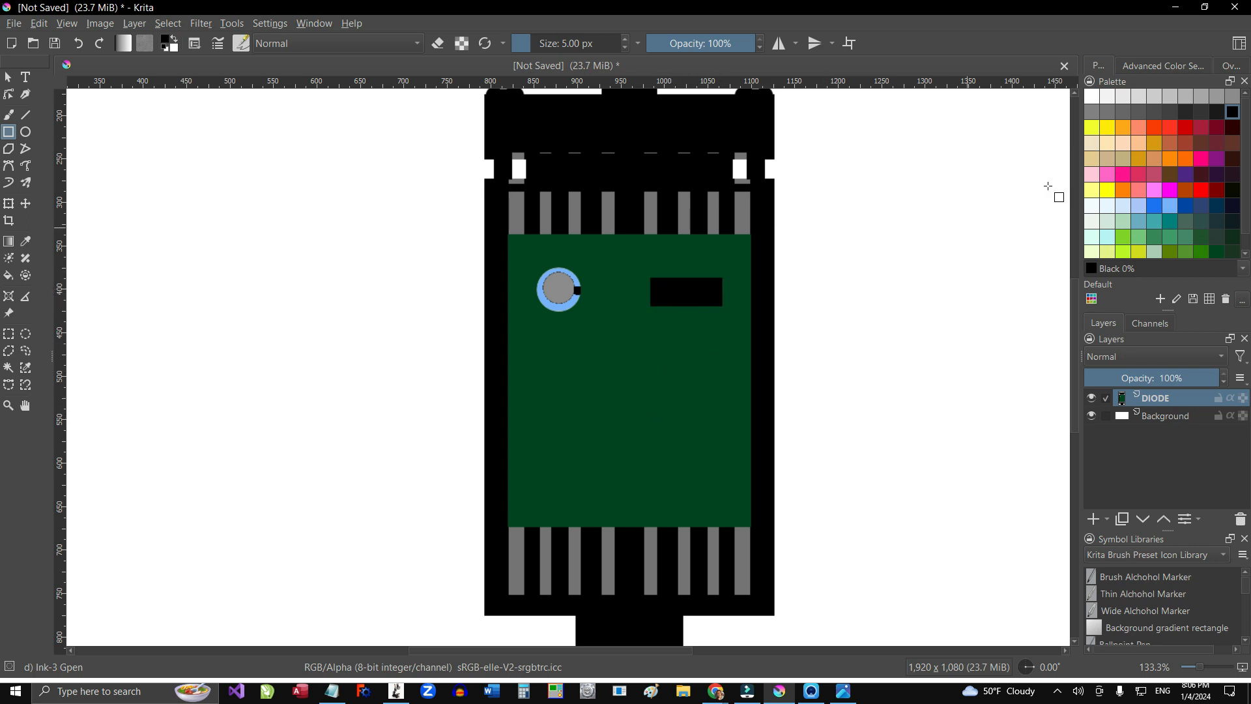
pyautogui.click(1122, 111)
pyautogui.moveTo(658, 284); pyautogui.dragTo(713, 297)
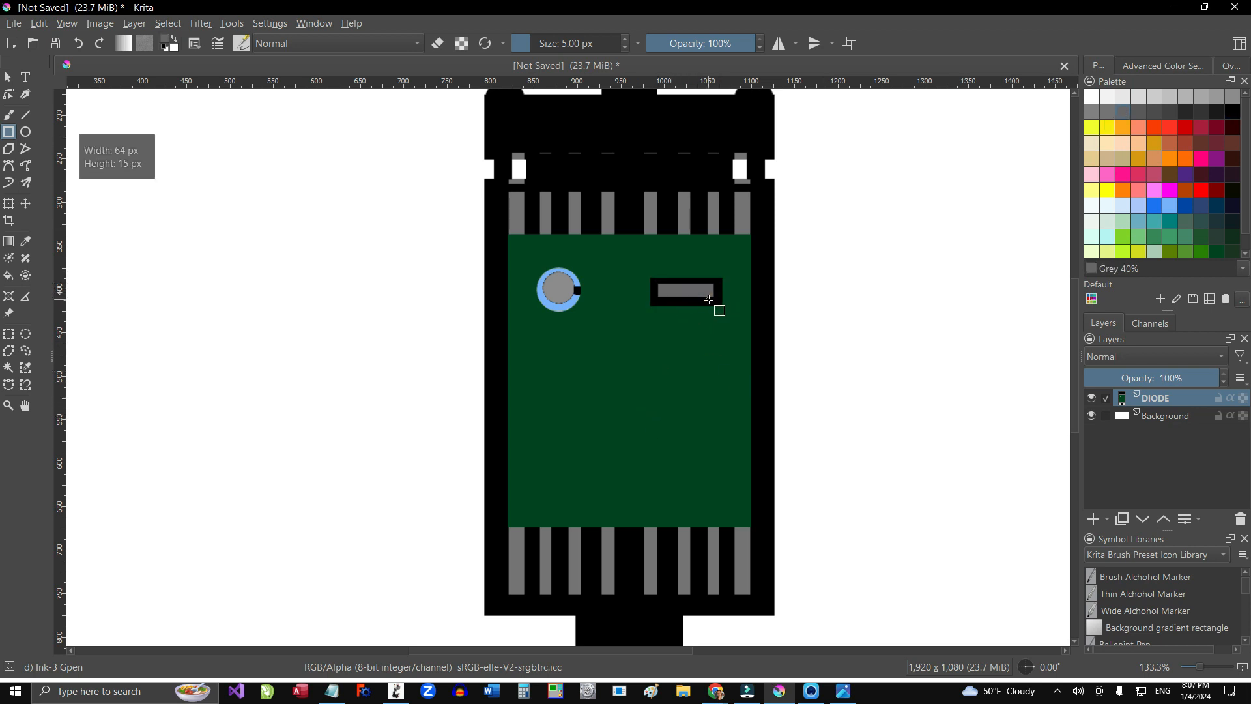
pyautogui.click(1232, 112)
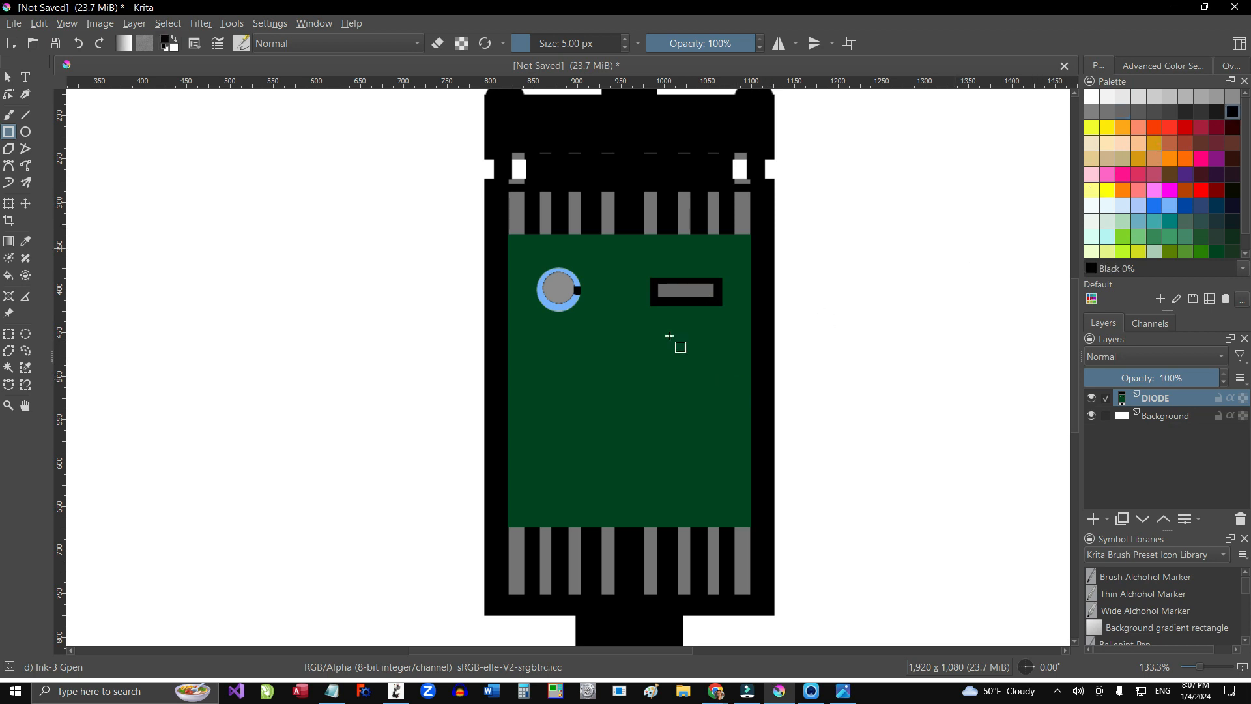
pyautogui.moveTo(688, 287); pyautogui.dragTo(712, 296)
# Step: Draw filled black bars about 294 by 24 px across the green panel's lower and upper edges
pyautogui.moveTo(502, 508); pyautogui.dragTo(760, 531)
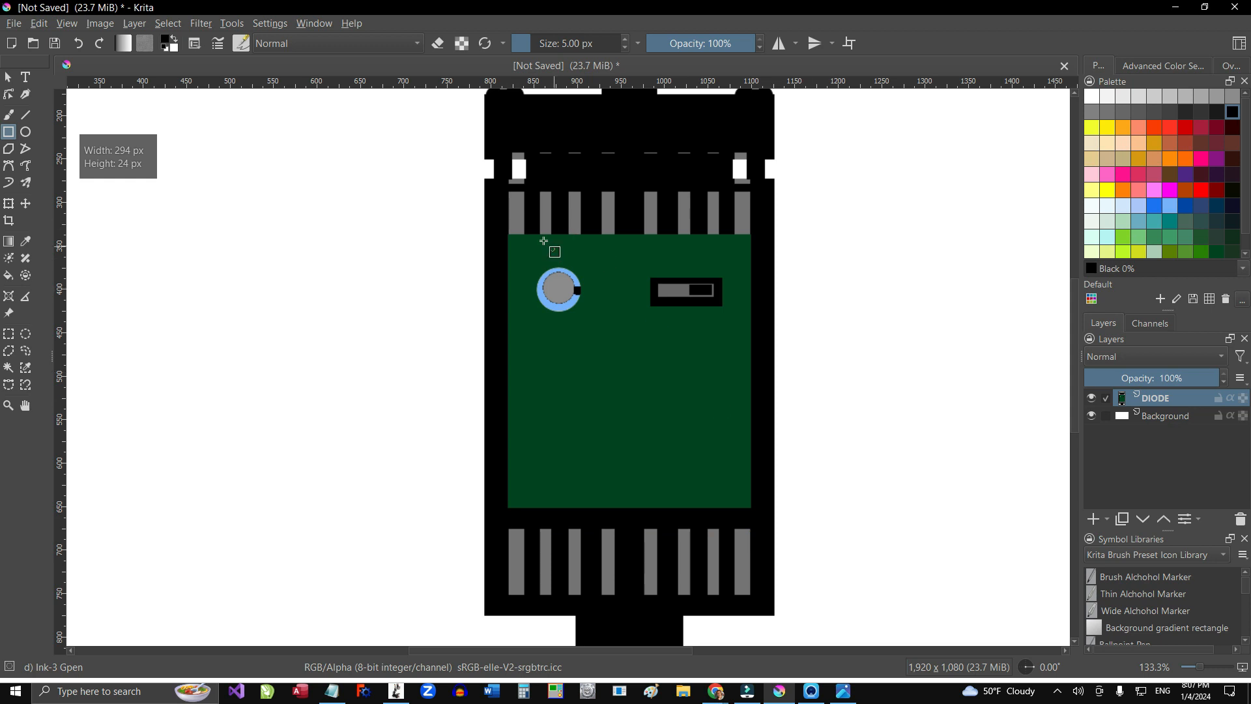
pyautogui.moveTo(499, 226); pyautogui.dragTo(756, 250)
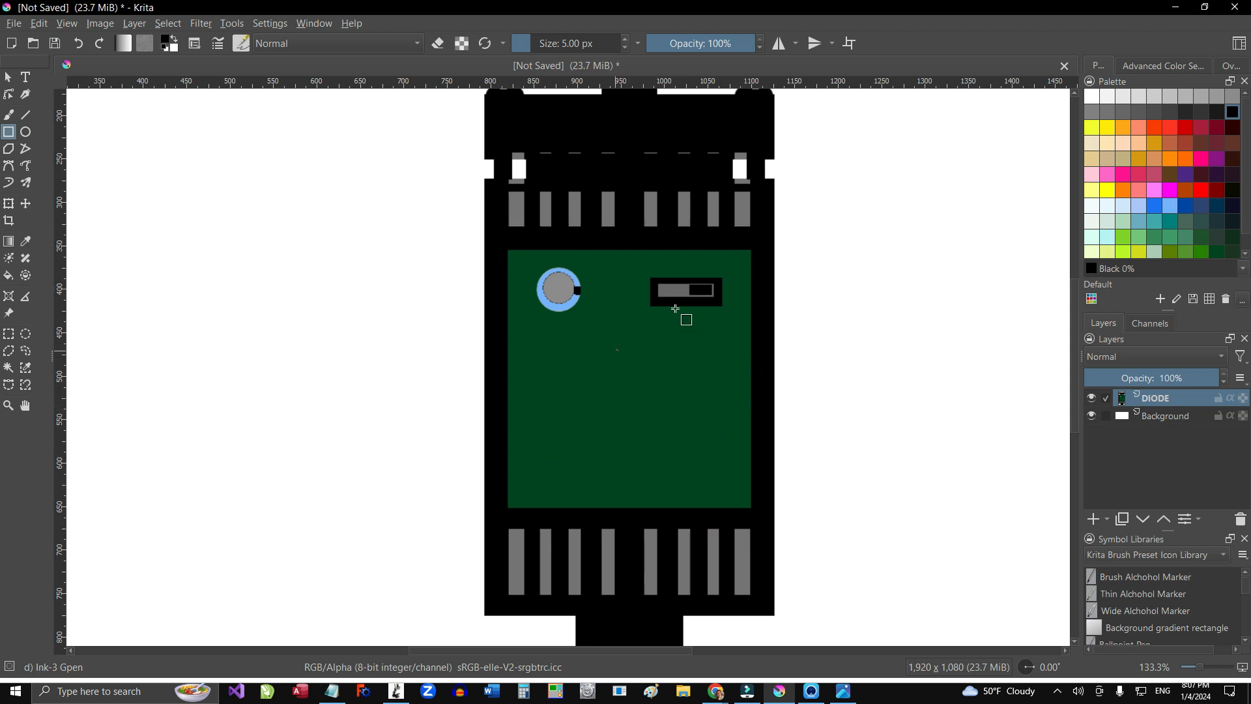
# Step: Brush a curved Black 0% wire and a Deep carmine wire from the body's upper right side to the panel with the 9 px CMD pen
pyautogui.moveTo(725, 415); pyautogui.dragTo(677, 486)
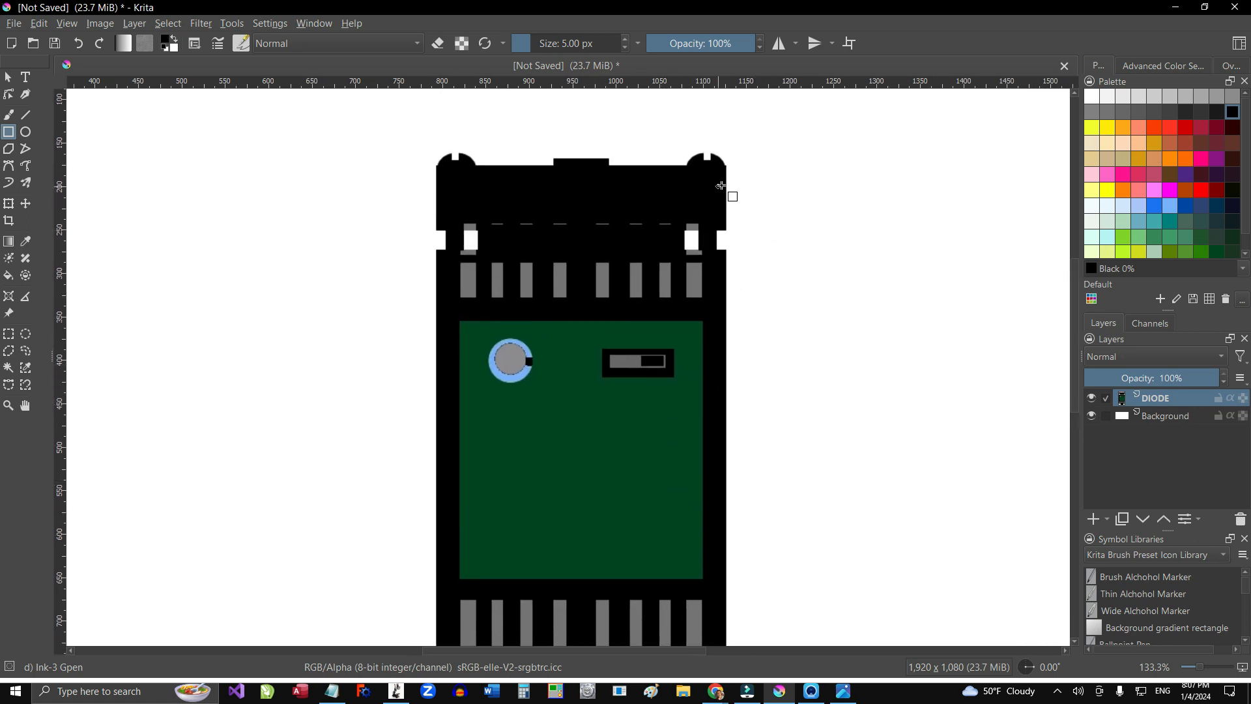
pyautogui.click(8, 117)
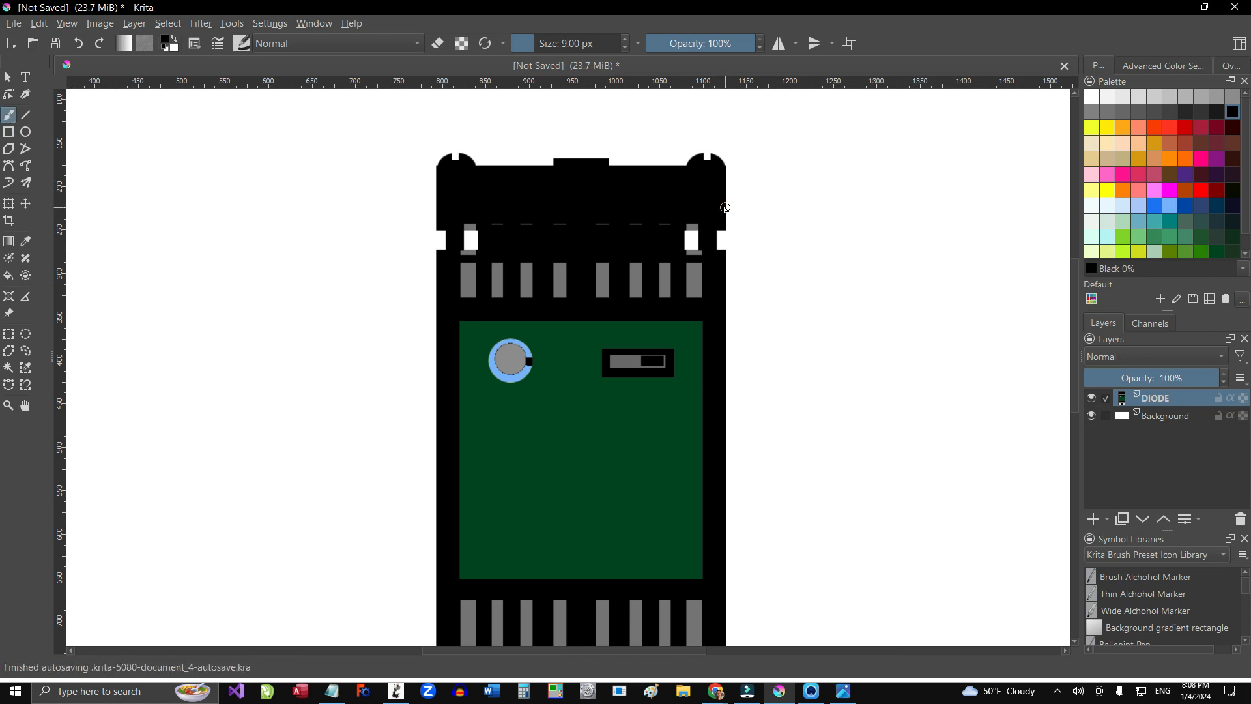
pyautogui.moveTo(723, 206)
pyautogui.mouseDown()
pyautogui.moveTo(748, 246)
pyautogui.moveTo(735, 348)
pyautogui.moveTo(693, 362)
pyautogui.mouseUp()
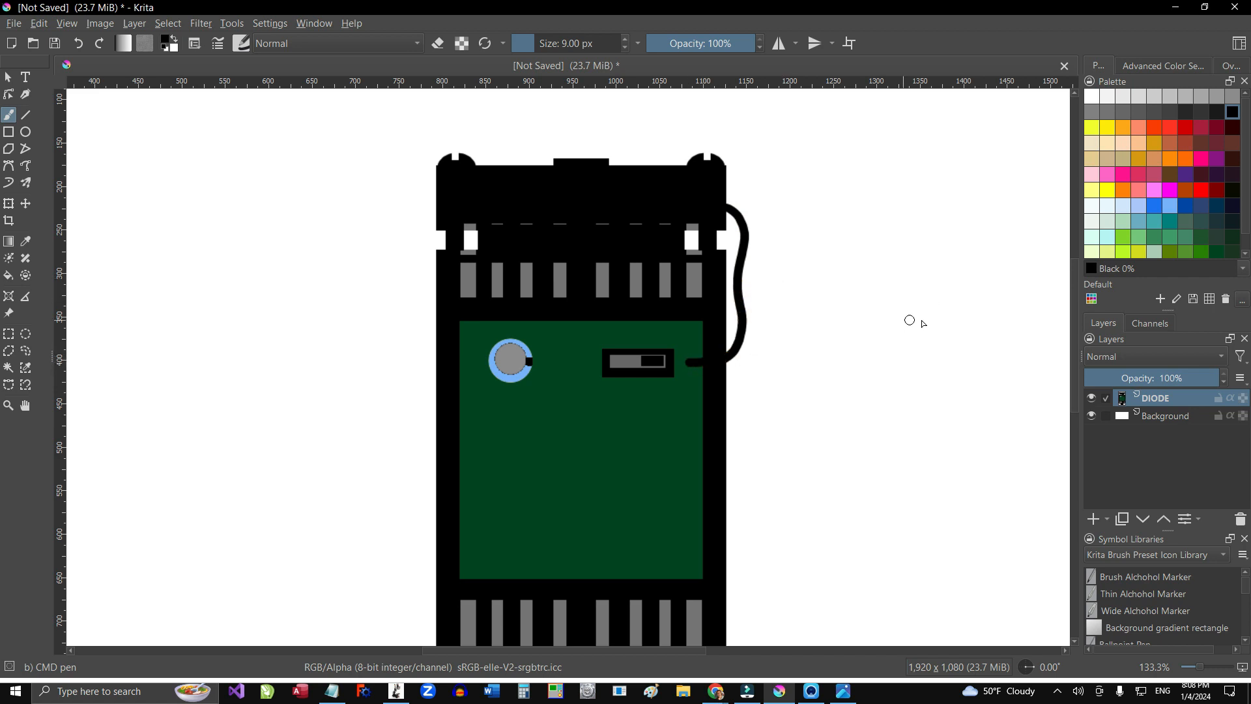
pyautogui.click(1216, 190)
pyautogui.moveTo(725, 200)
pyautogui.mouseDown()
pyautogui.moveTo(756, 220)
pyautogui.moveTo(761, 252)
pyautogui.moveTo(737, 359)
pyautogui.moveTo(718, 375)
pyautogui.mouseUp()
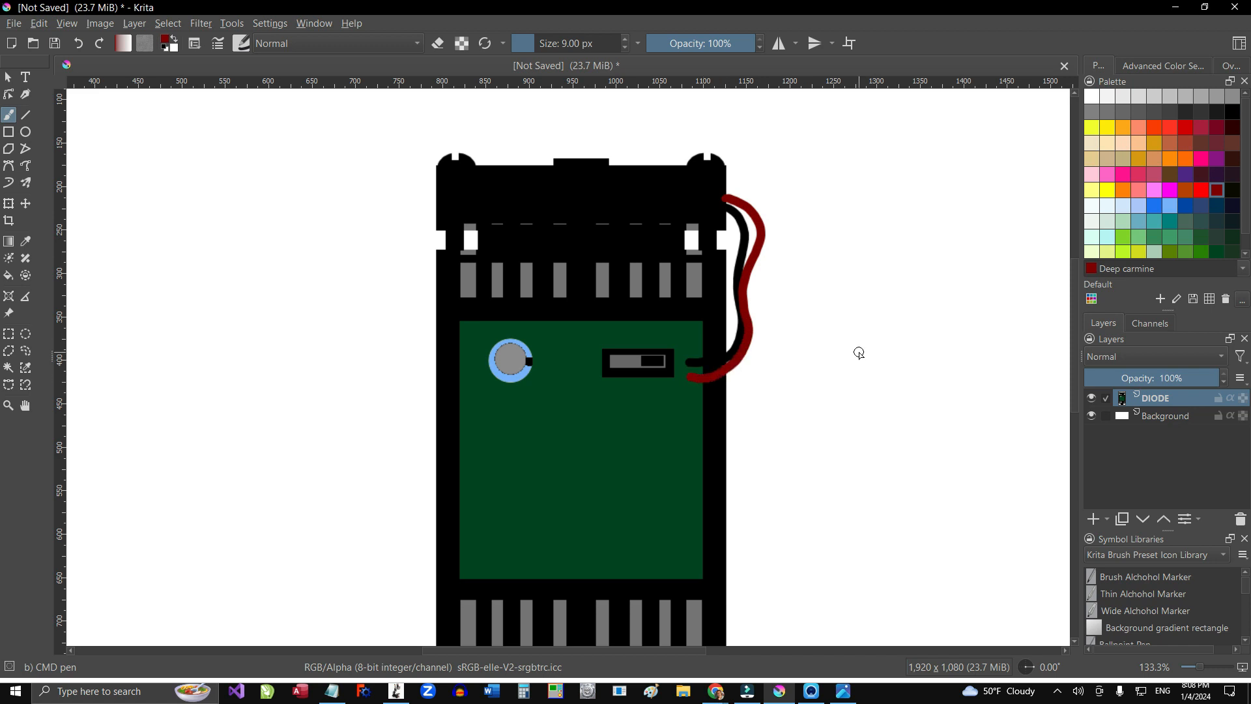
# Step: Brush a Deep carmine wire and a Black 0% wire from the left white slot around the body's side to the panel
pyautogui.click(469, 247)
pyautogui.moveTo(443, 246)
pyautogui.mouseDown()
pyautogui.moveTo(422, 280)
pyautogui.moveTo(431, 335)
pyautogui.moveTo(446, 372)
pyautogui.moveTo(465, 370)
pyautogui.mouseUp()
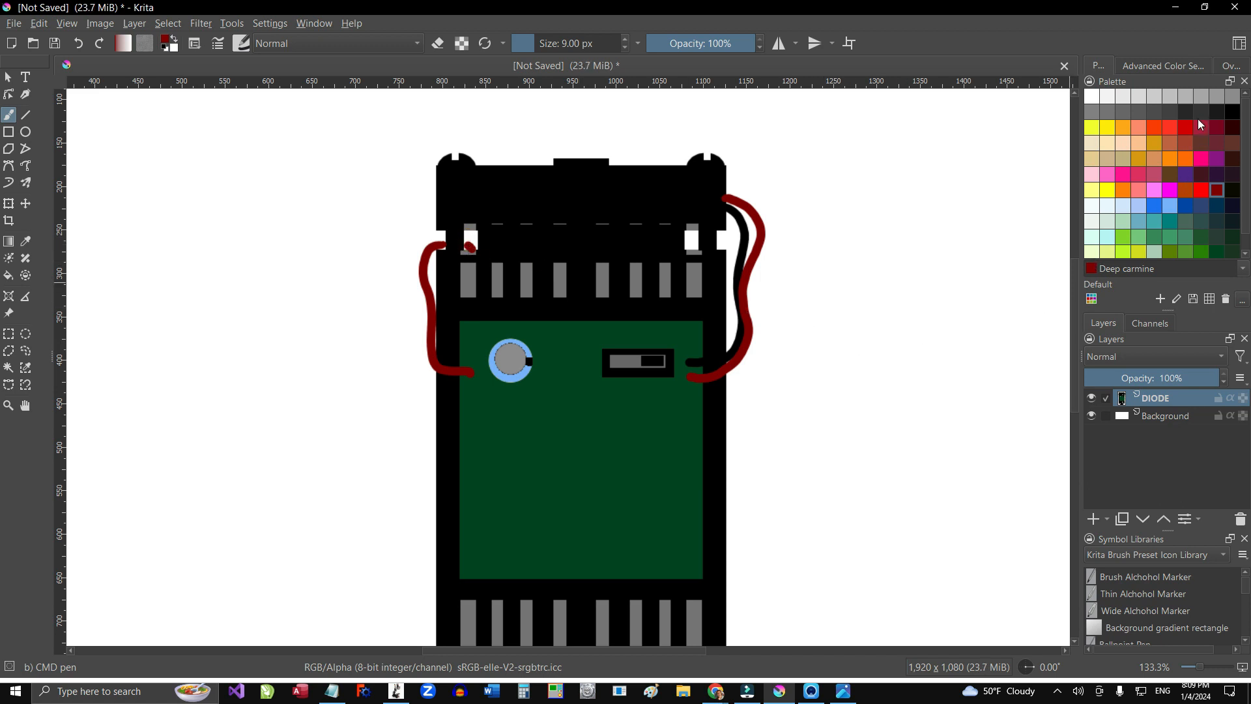
pyautogui.click(1231, 111)
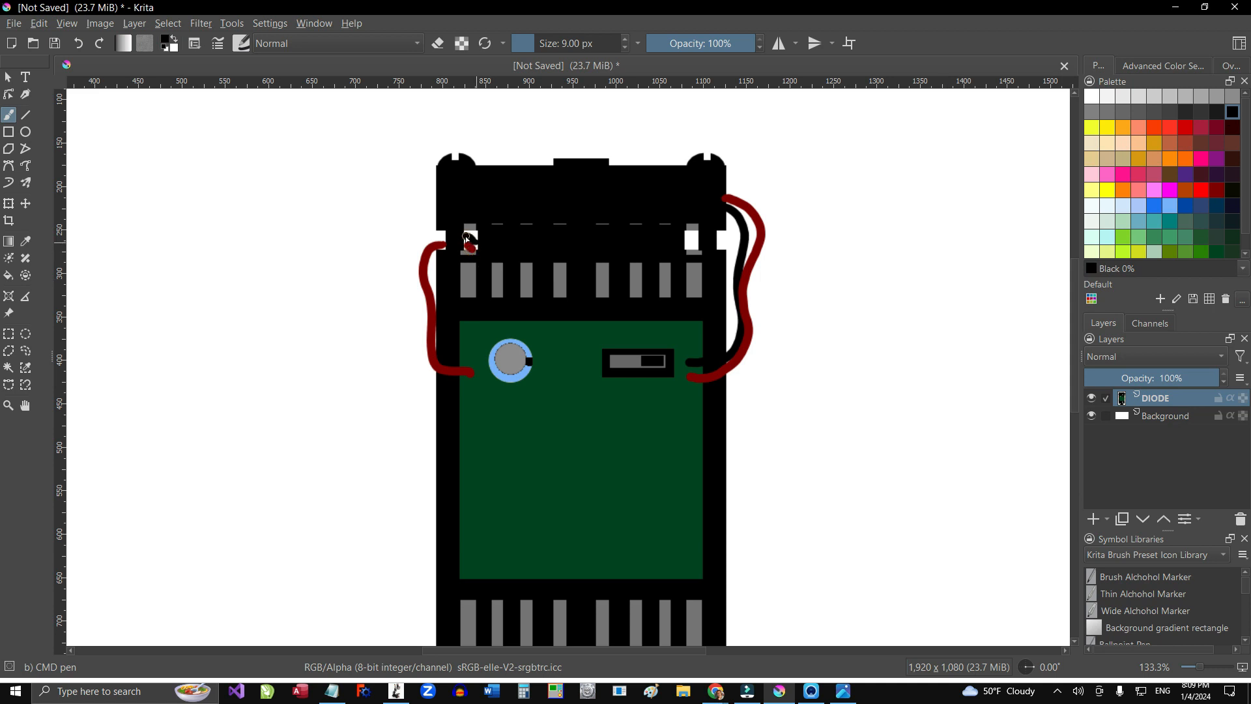
pyautogui.moveTo(432, 238)
pyautogui.mouseDown()
pyautogui.moveTo(415, 263)
pyautogui.moveTo(421, 357)
pyautogui.moveTo(427, 376)
pyautogui.moveTo(467, 387)
pyautogui.mouseUp()
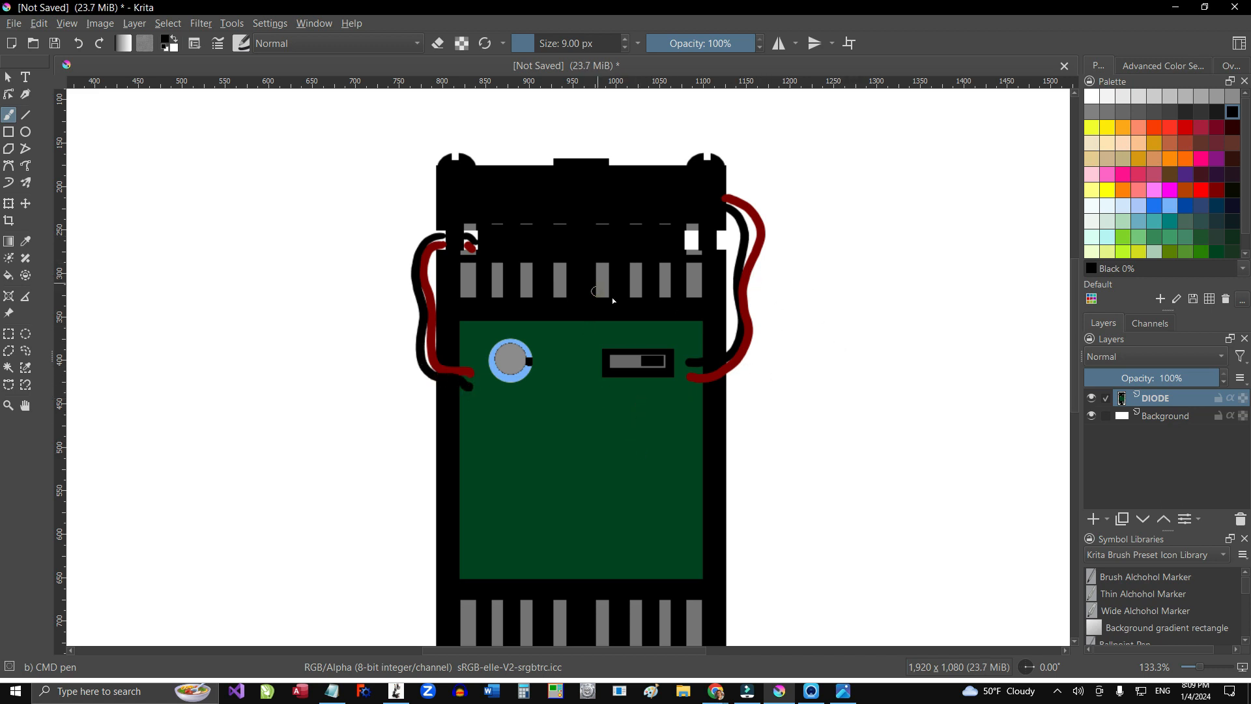
# Step: Make a rectangular selection about 157 by 45 px inside the black block at the diode's lower end
pyautogui.press('space')
pyautogui.moveTo(625, 419); pyautogui.dragTo(640, 243)
pyautogui.moveTo(628, 358); pyautogui.dragTo(622, 324)
pyautogui.press('-')
pyautogui.press('-')
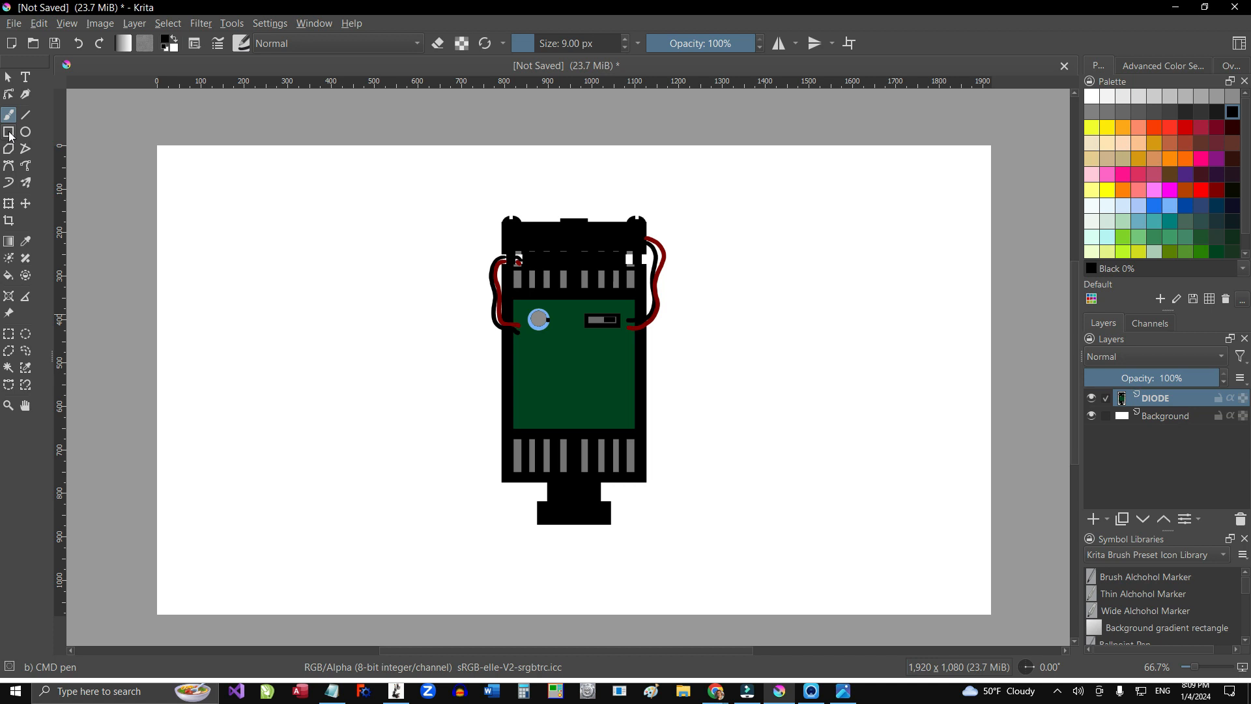
pyautogui.hotkey('ctrl', 'r')
pyautogui.moveTo(537, 502); pyautogui.dragTo(611, 524)
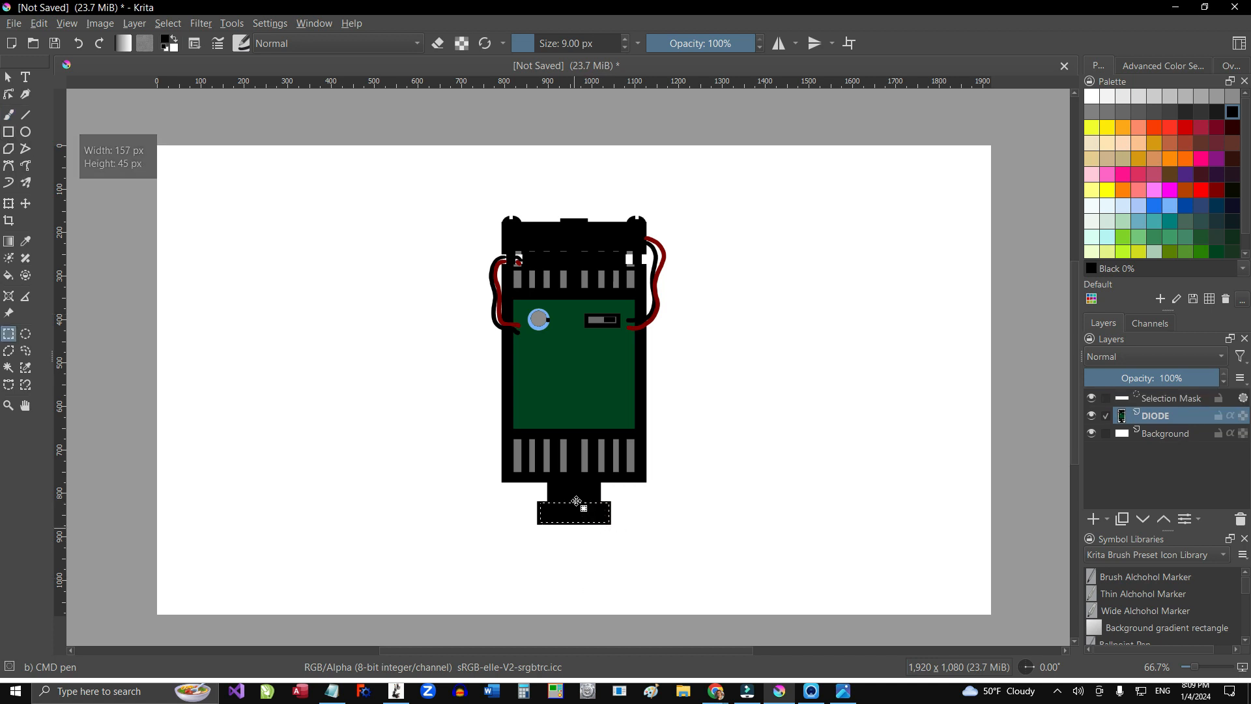
# Step: Fill the selected area with mirrored MID-Grey 50% vertical stripes about 4 by 48 px using Ink-3 Gpen rectangles, and deselect it
pyautogui.click(780, 45)
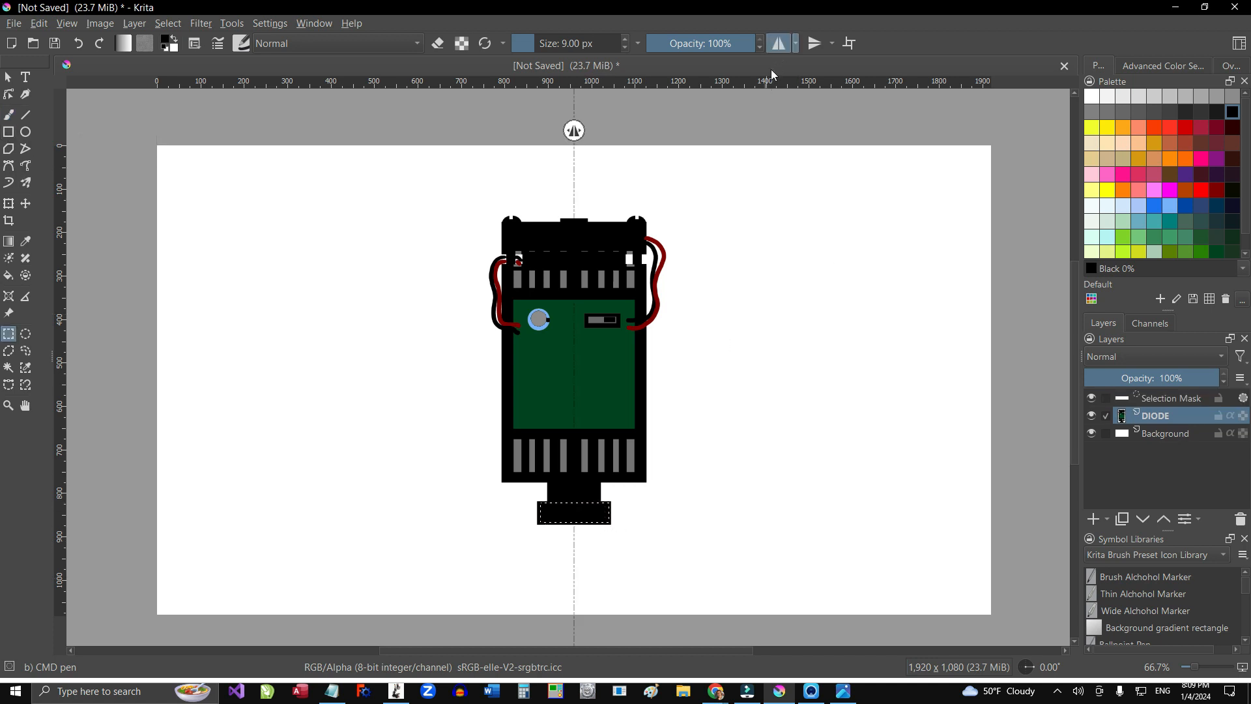
pyautogui.click(12, 135)
pyautogui.hotkey('ctrl', '+')
pyautogui.hotkey('ctrl', '+')
pyautogui.hotkey('ctrl', '+')
pyautogui.moveTo(576, 596); pyautogui.dragTo(584, 216)
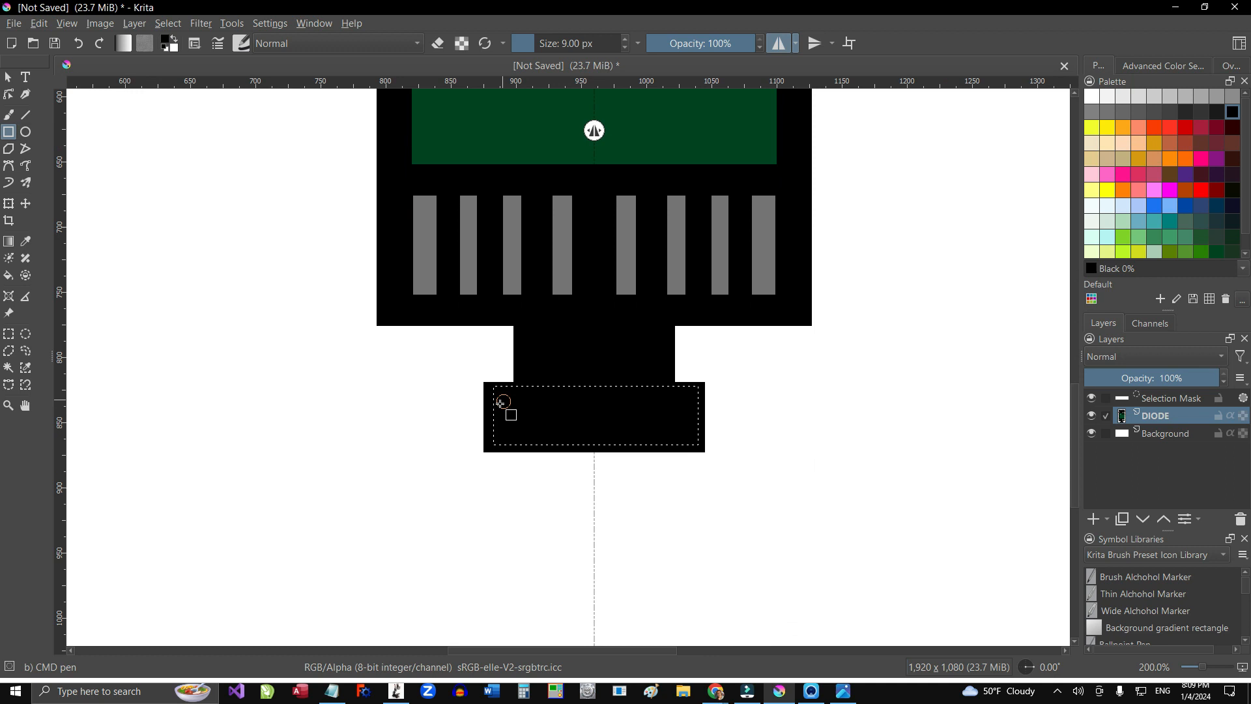
pyautogui.click(241, 43)
pyautogui.click(334, 134)
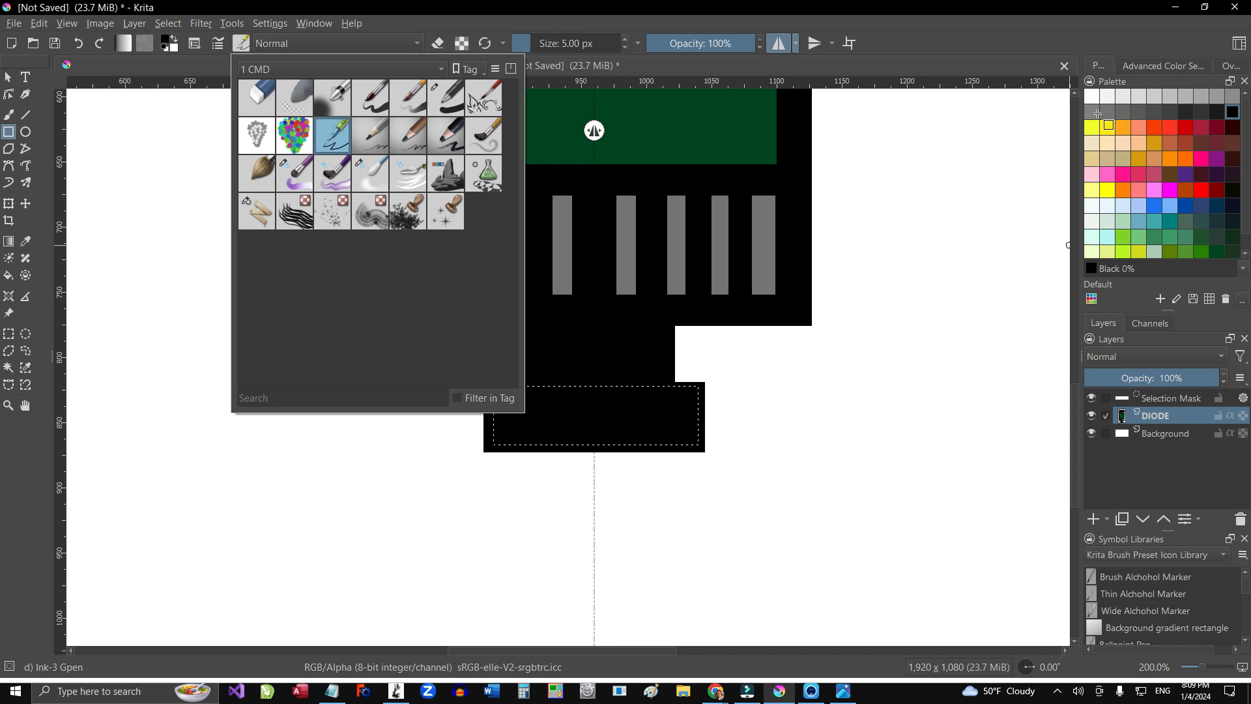
pyautogui.click(1093, 111)
pyautogui.moveTo(495, 379); pyautogui.dragTo(496, 438)
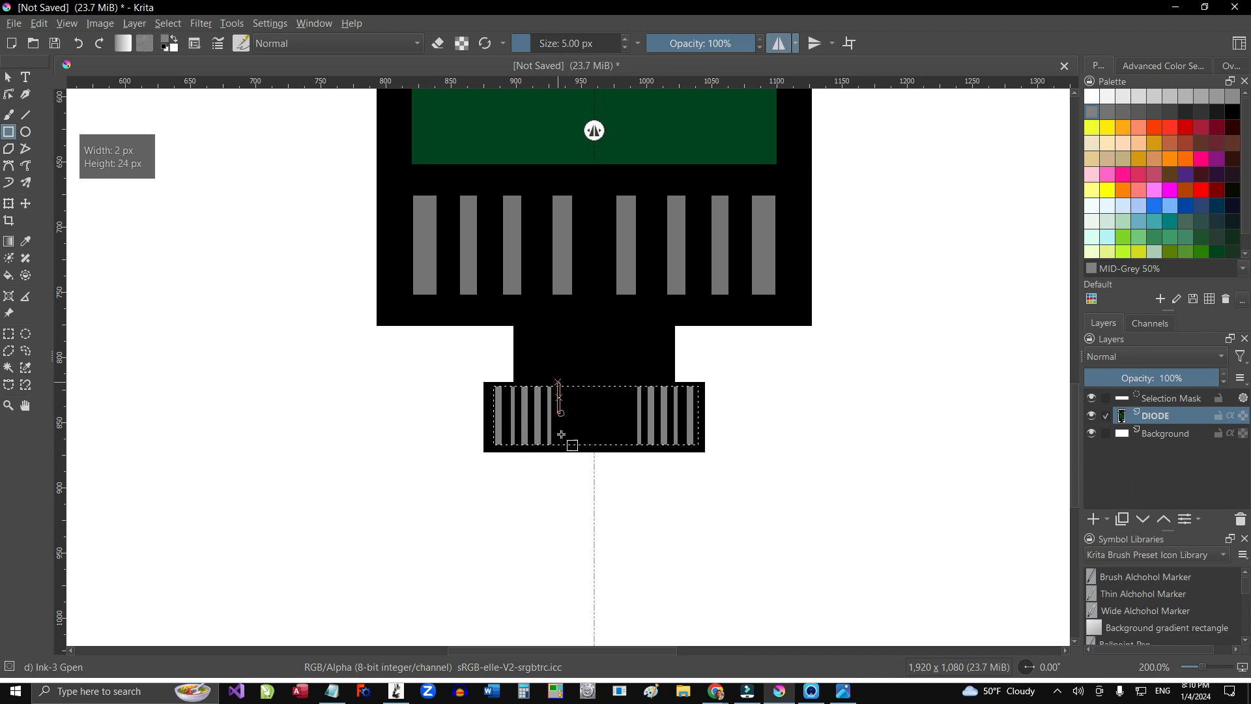
pyautogui.moveTo(571, 381); pyautogui.dragTo(575, 445)
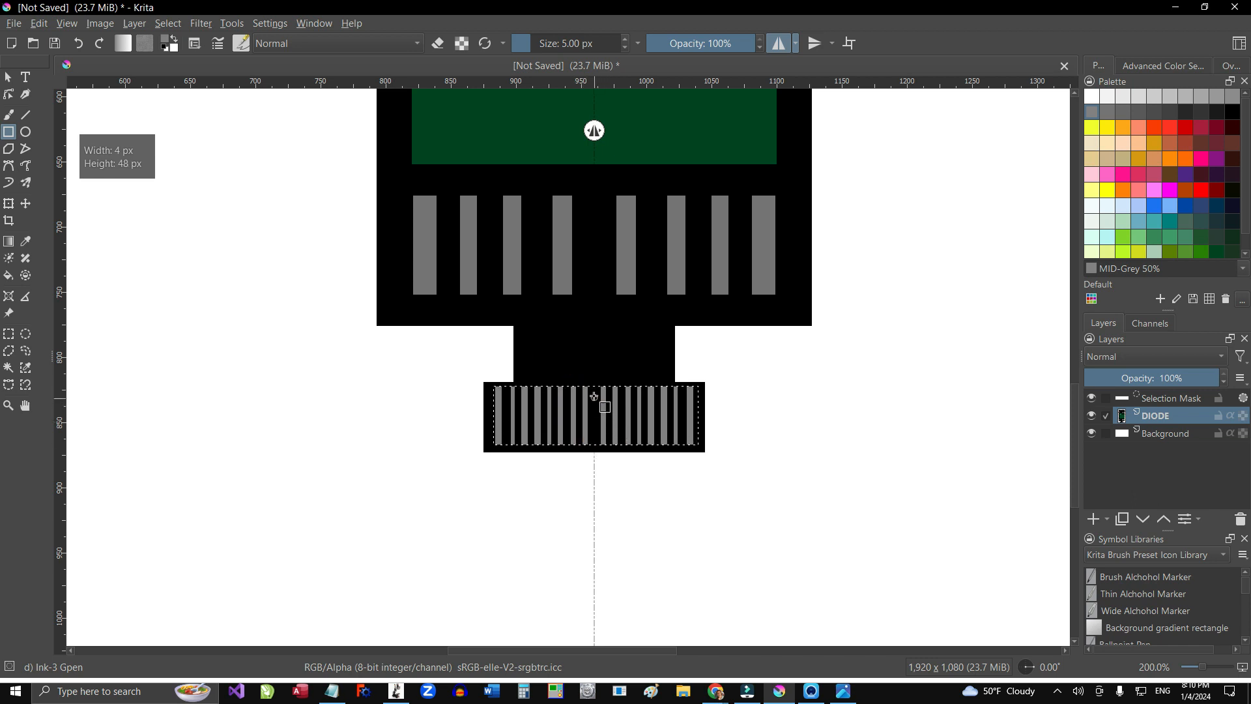
pyautogui.moveTo(594, 379); pyautogui.dragTo(595, 442)
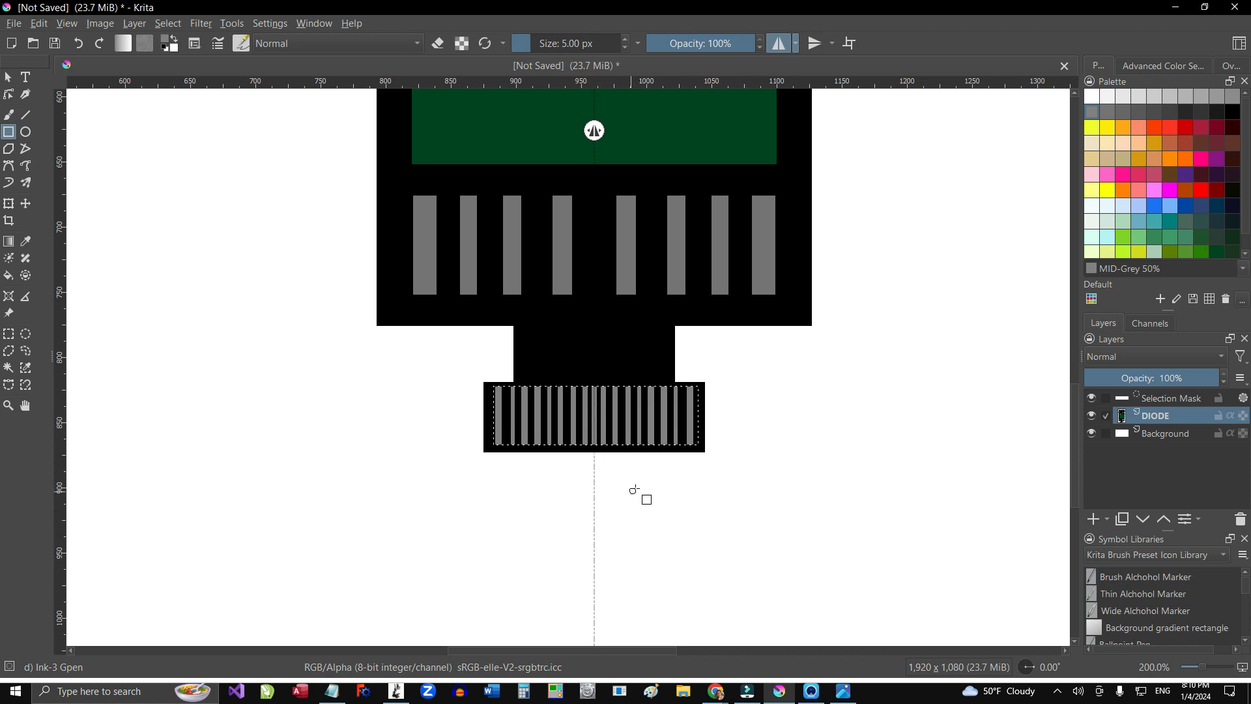
pyautogui.hotkey('ctrl', 'shift', 'a')
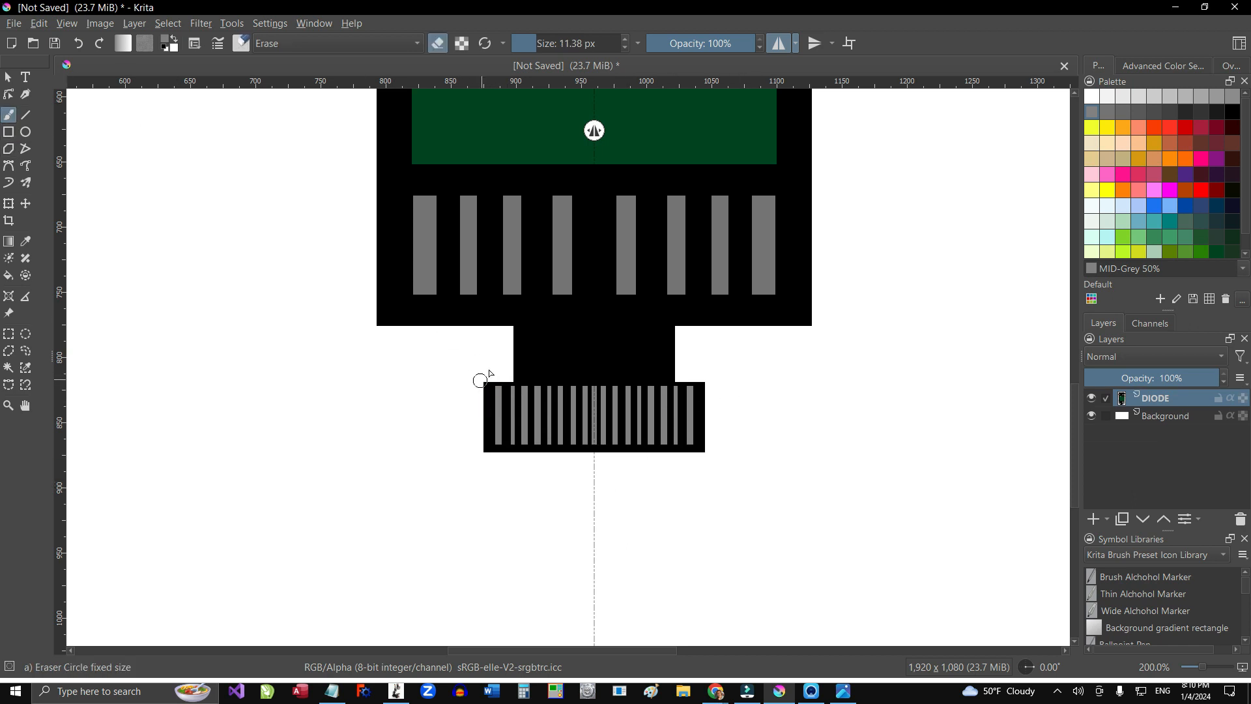
# Step: Erase the striped block's corners with the mirrored 11.38 px Eraser Circle and turn off horizontal mirroring
pyautogui.moveTo(490, 369); pyautogui.dragTo(480, 382)
pyautogui.moveTo(480, 456); pyautogui.dragTo(485, 456)
pyautogui.click(778, 43)
pyautogui.hotkey('ctrl', '-')
pyautogui.hotkey('ctrl', '-')
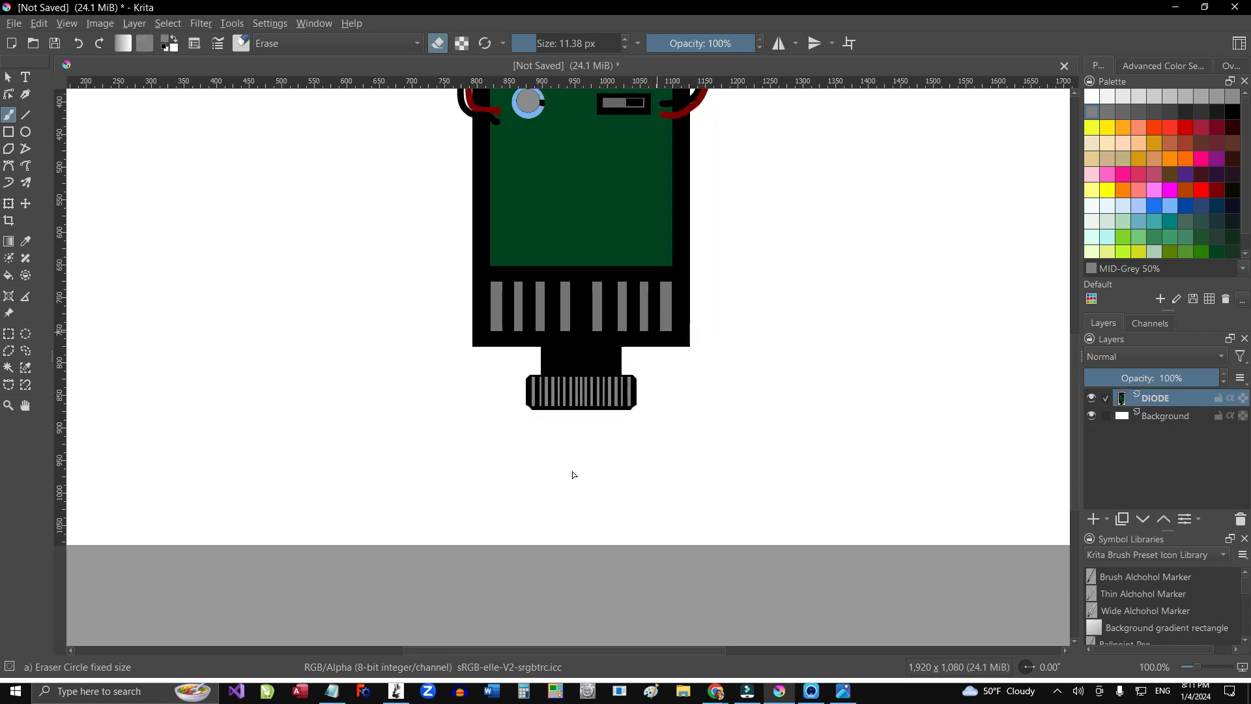
pyautogui.hotkey('ctrl', 'shift', '0')
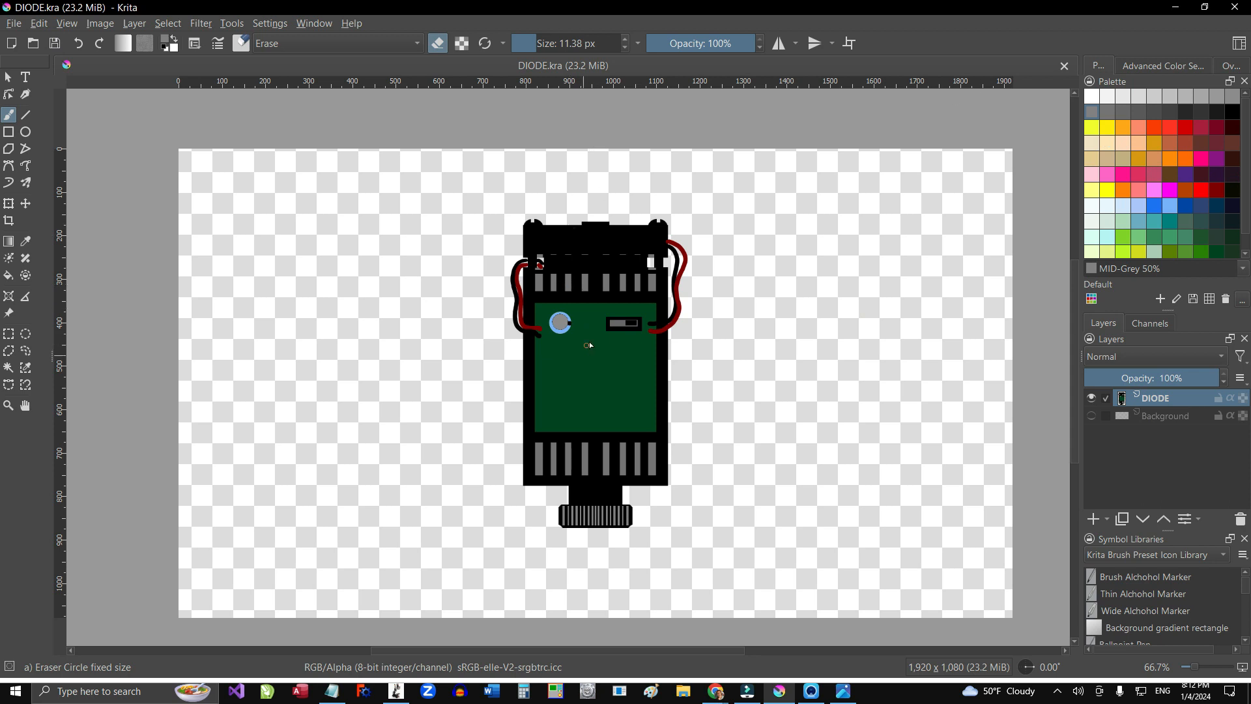
# Step: Set up the Rectangle tool with horizontal mirroring and move the mirror axis to X 874.5 px, through the blue-ringed circle
pyautogui.click(8, 132)
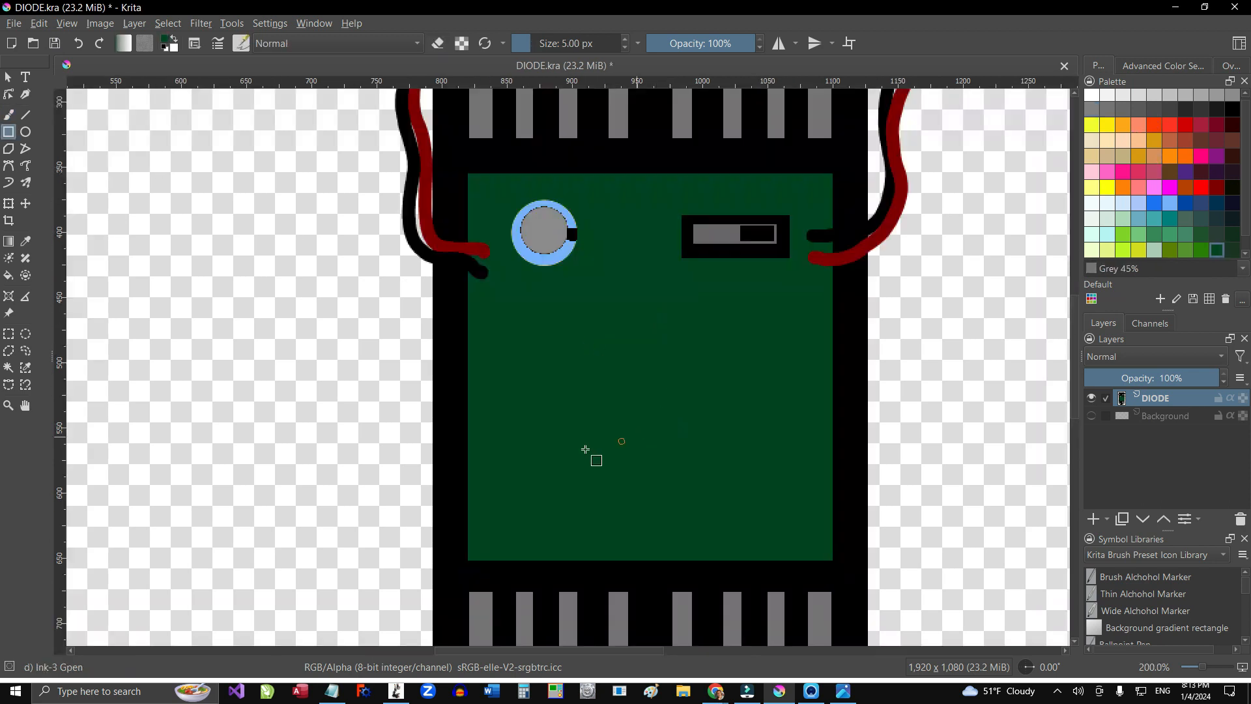
pyautogui.click(777, 43)
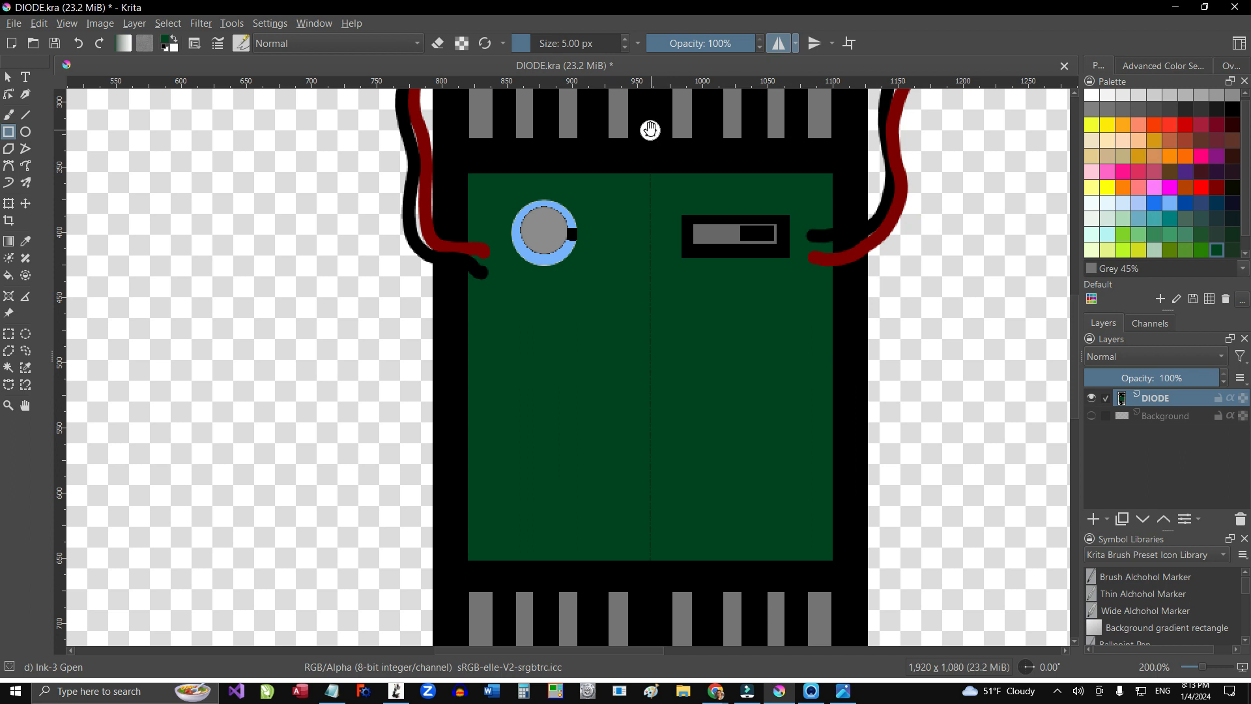
pyautogui.moveTo(651, 130); pyautogui.dragTo(538, 305)
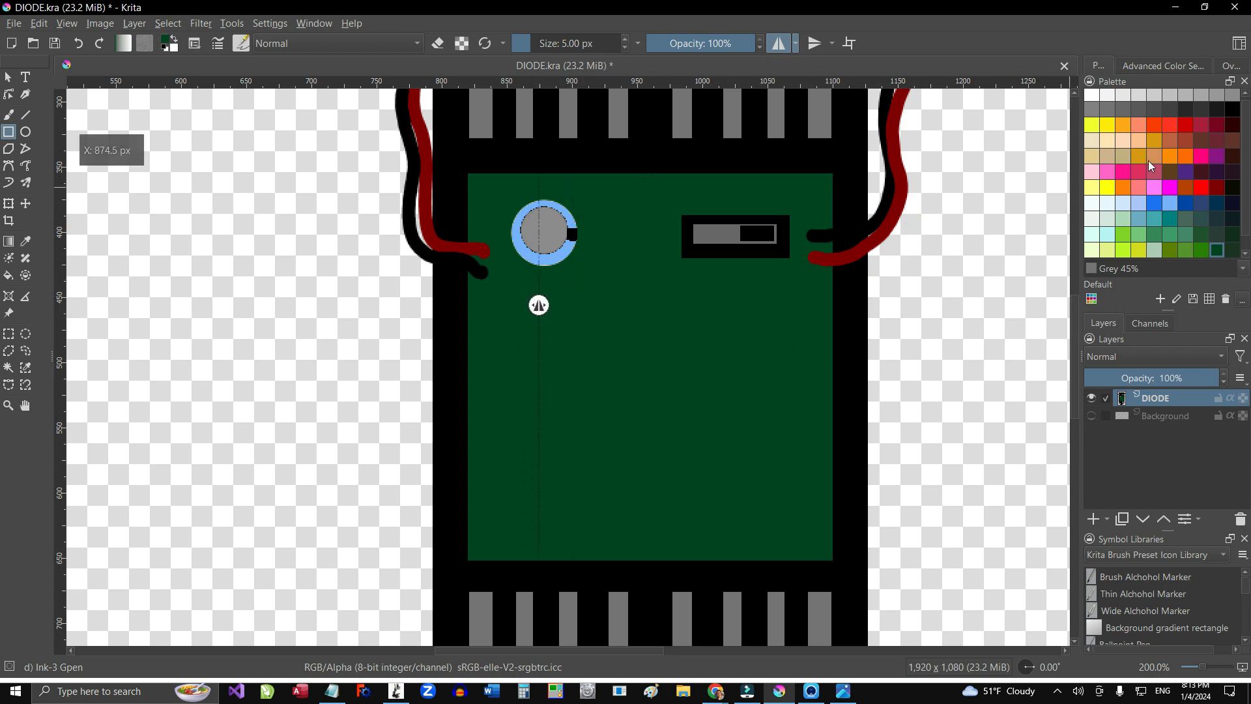
# Step: Draw a mirrored Persian orange resistor body below the blue-ringed circle with thin Grey 90% leads on both ends, and turn off mirroring
pyautogui.click(1153, 158)
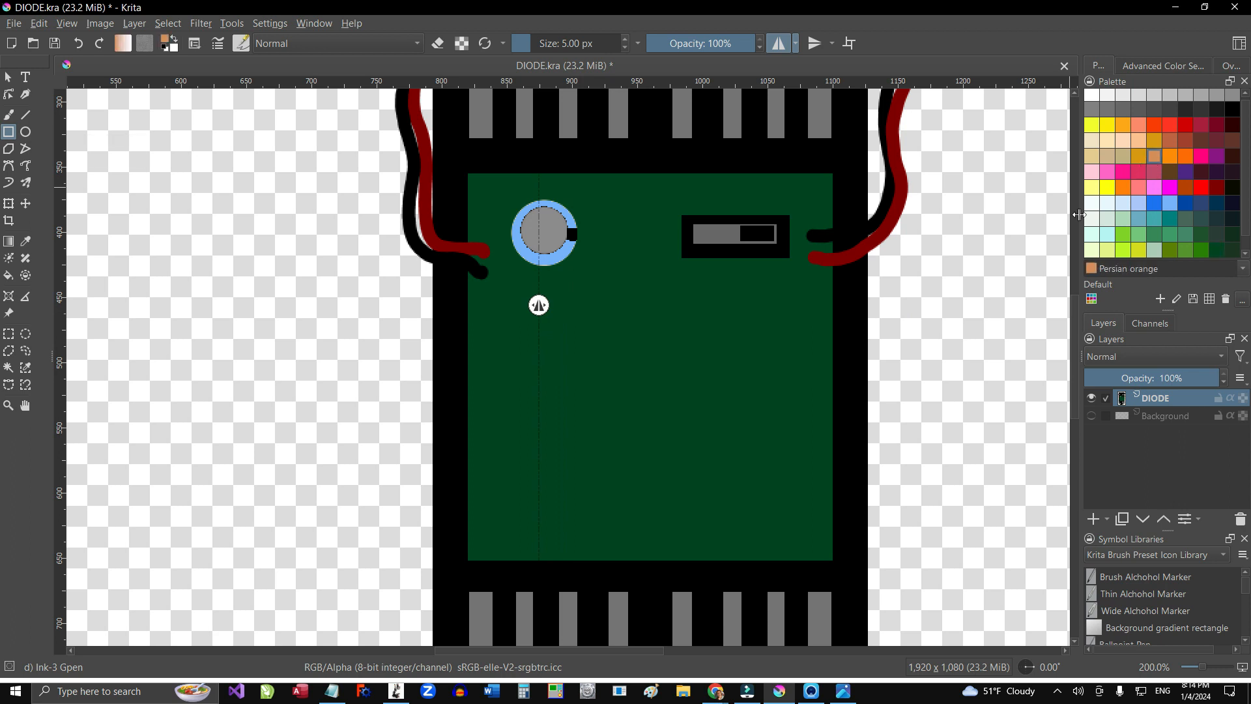
pyautogui.moveTo(499, 376)
pyautogui.mouseDown()
pyautogui.moveTo(544, 392)
pyautogui.moveTo(493, 389)
pyautogui.mouseUp()
pyautogui.click(1121, 98)
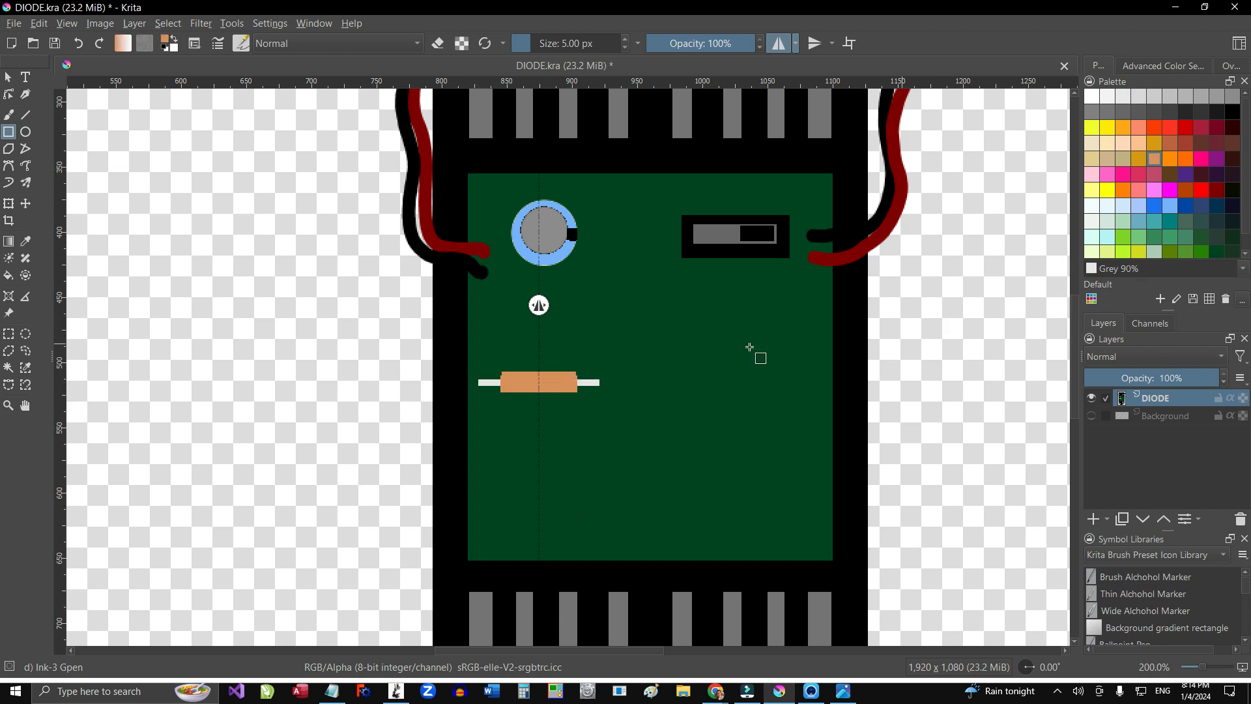
pyautogui.click(778, 43)
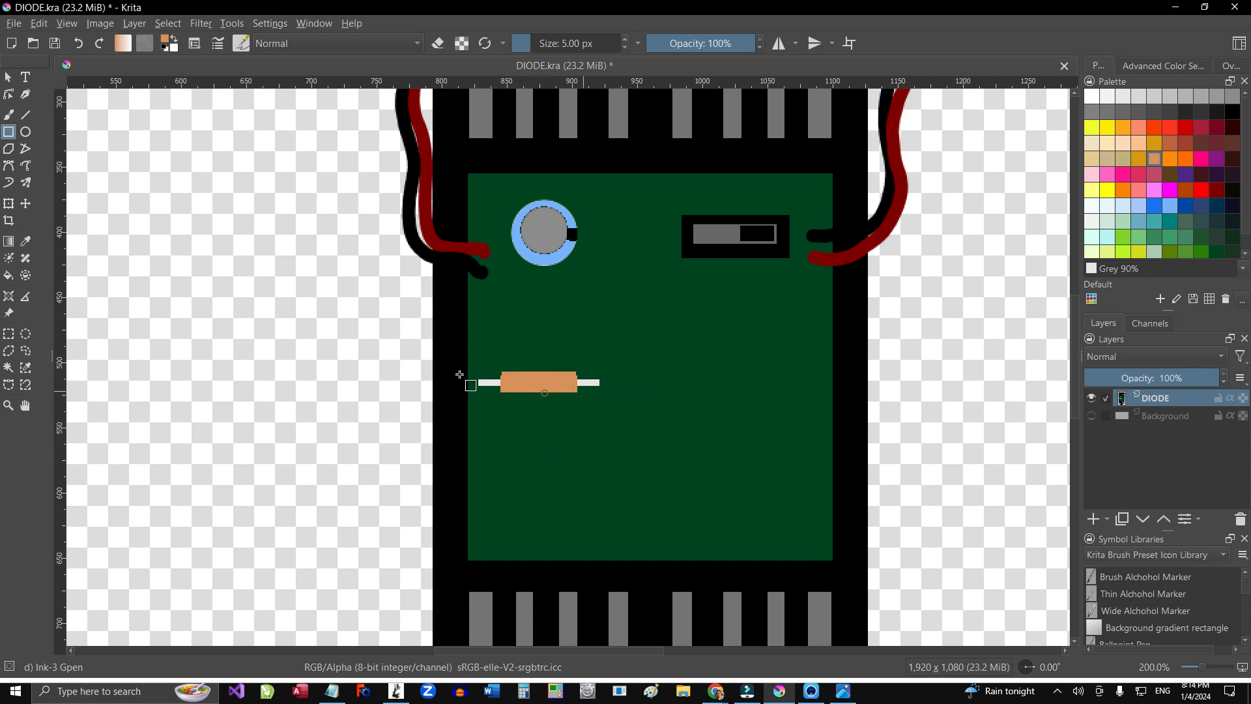
# Step: Select the orange resistor body by colour and draw vertical Coffee and Tomato bands across its left part, about 5 by 25 px
pyautogui.click(11, 337)
pyautogui.click(13, 369)
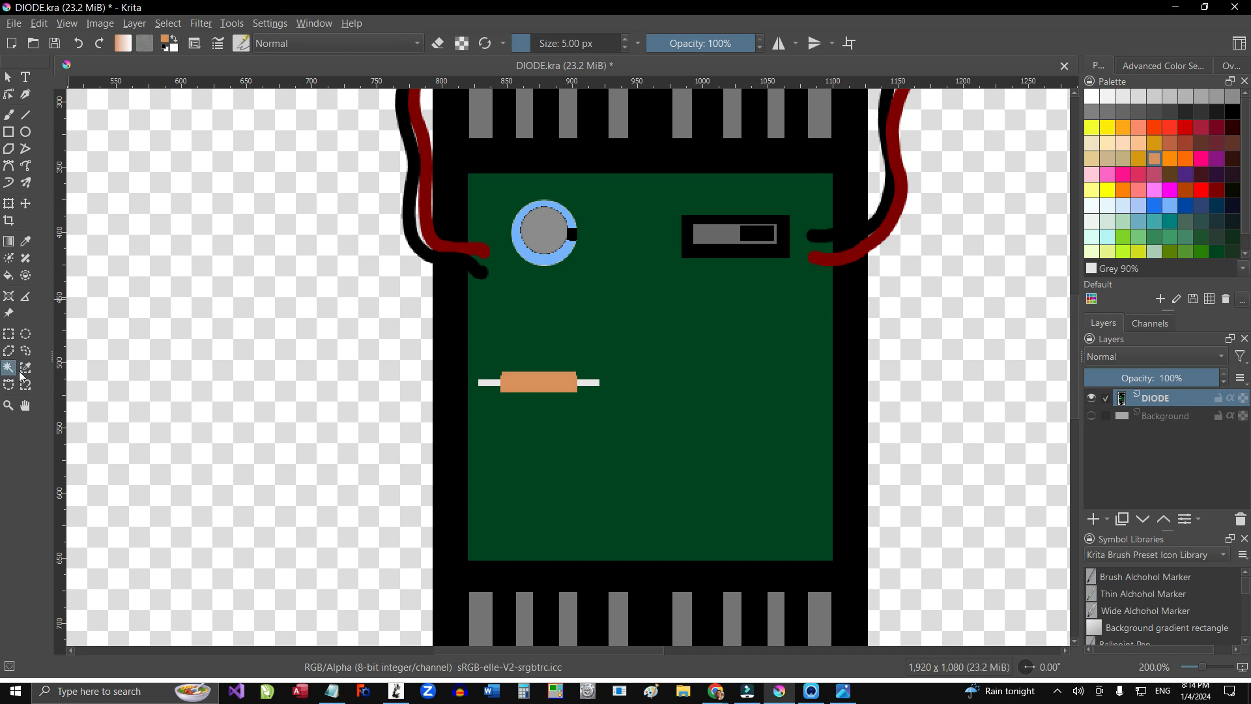
pyautogui.click(554, 393)
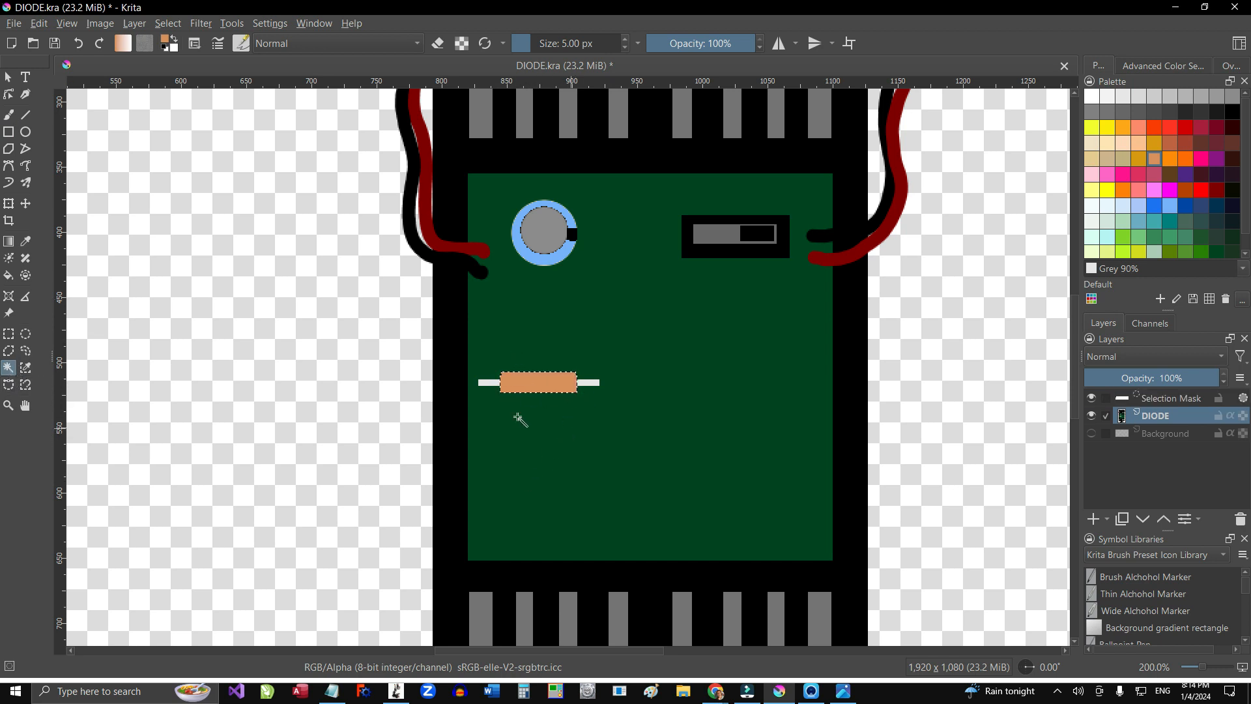
pyautogui.click(12, 136)
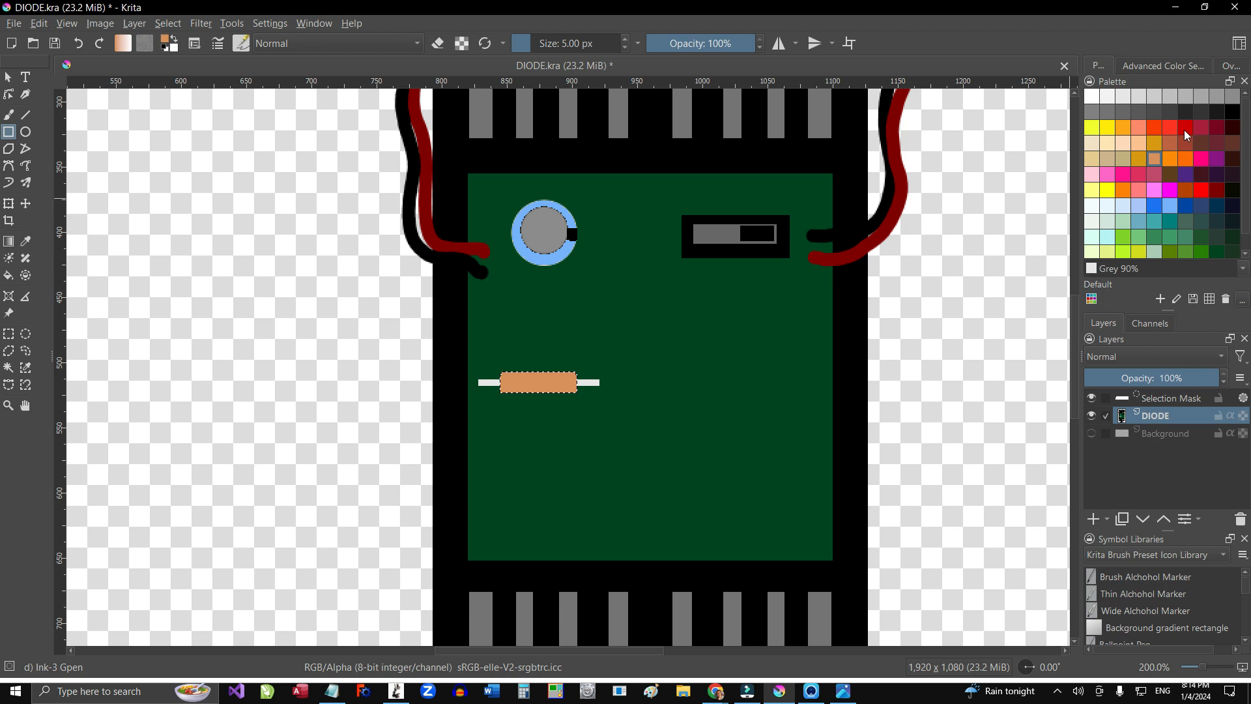
pyautogui.click(1200, 143)
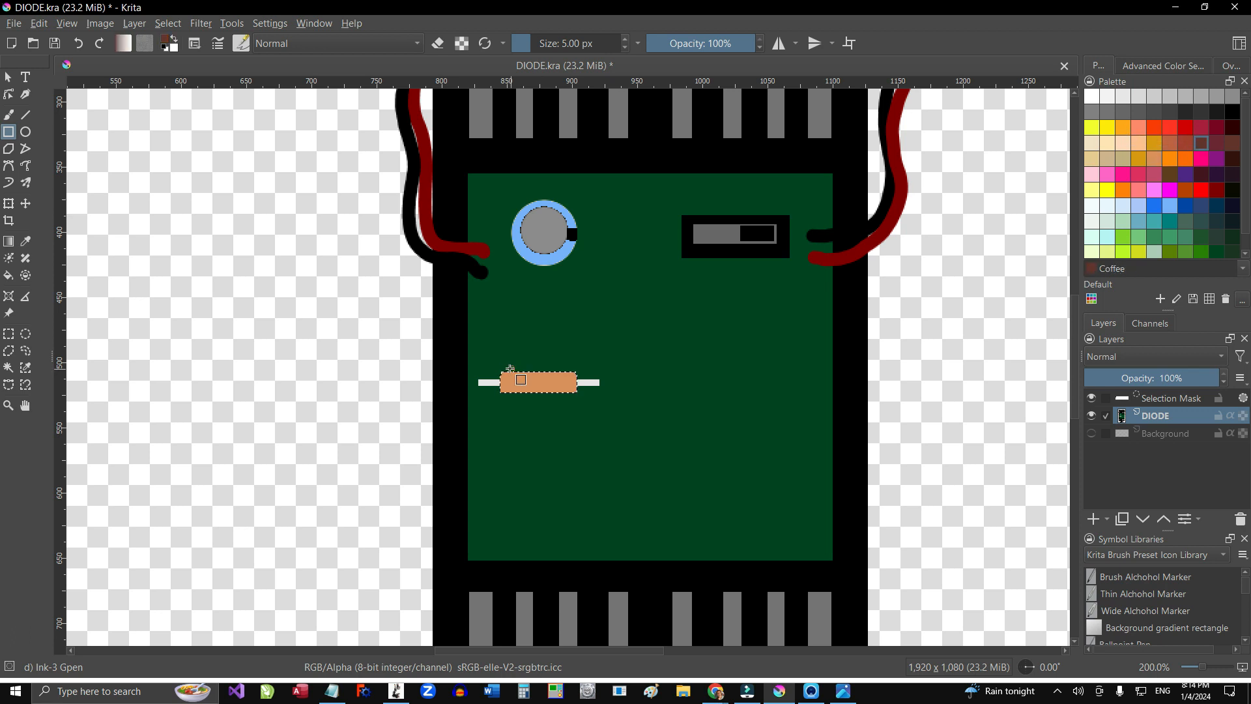
pyautogui.moveTo(510, 368); pyautogui.dragTo(515, 402)
pyautogui.moveTo(515, 403); pyautogui.dragTo(525, 394)
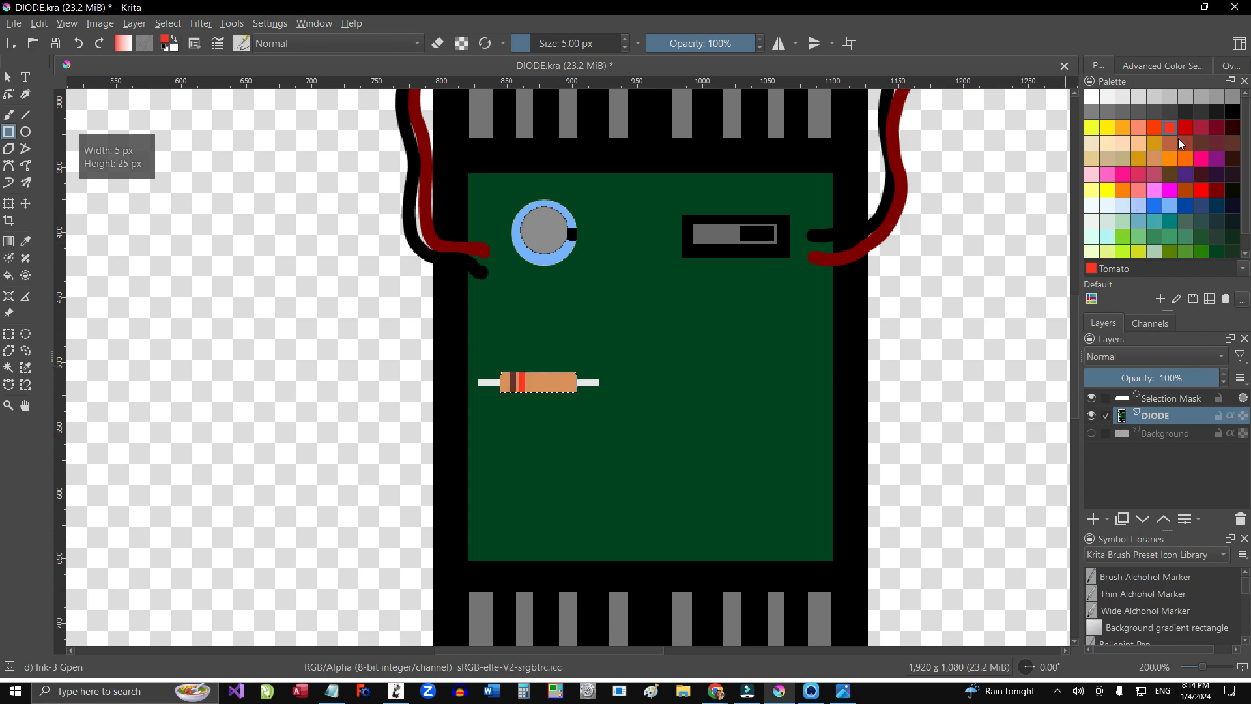
# Step: Add a Cadium yellow band beside the Tomato one and a Grey 55% band near the resistor's right end, and deselect the body
pyautogui.click(1106, 128)
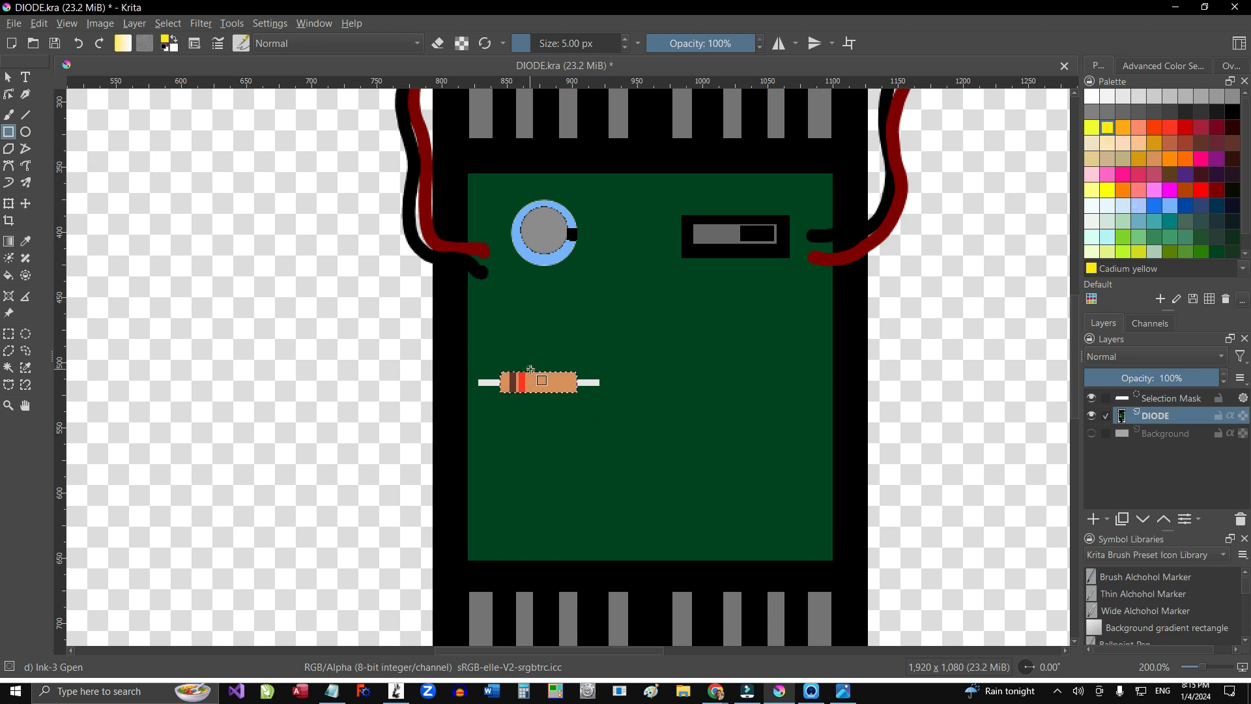
pyautogui.click(1111, 157)
pyautogui.click(1232, 95)
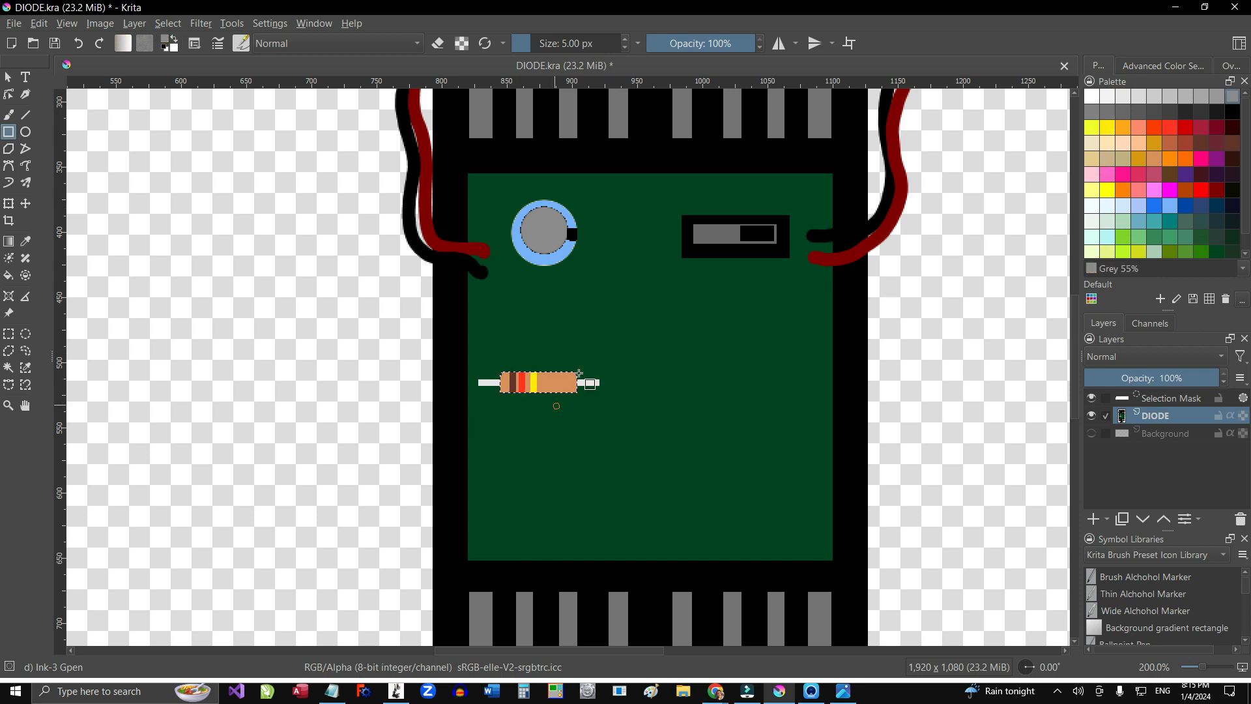
pyautogui.moveTo(565, 366); pyautogui.dragTo(566, 407)
pyautogui.hotkey('ctrl', 'shift', 'a')
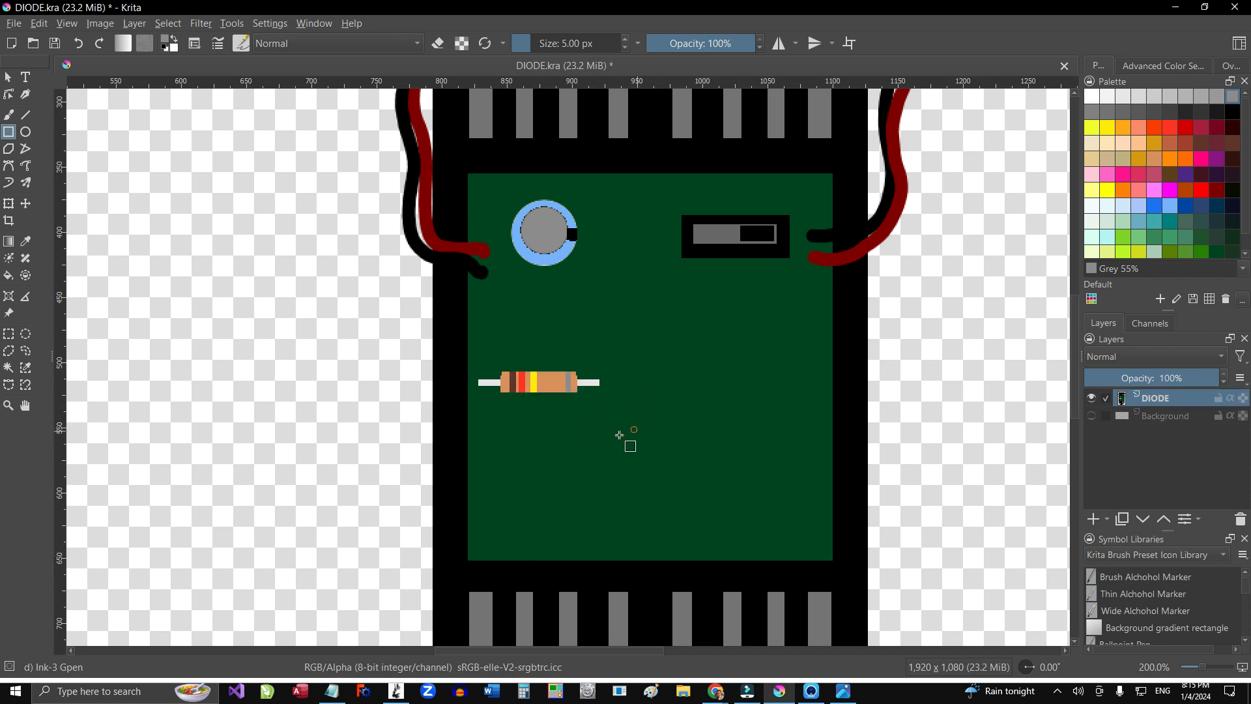
# Step: Enclose the banded resistor in a rectangular selection and copy the selection to a new layer
pyautogui.click(1093, 519)
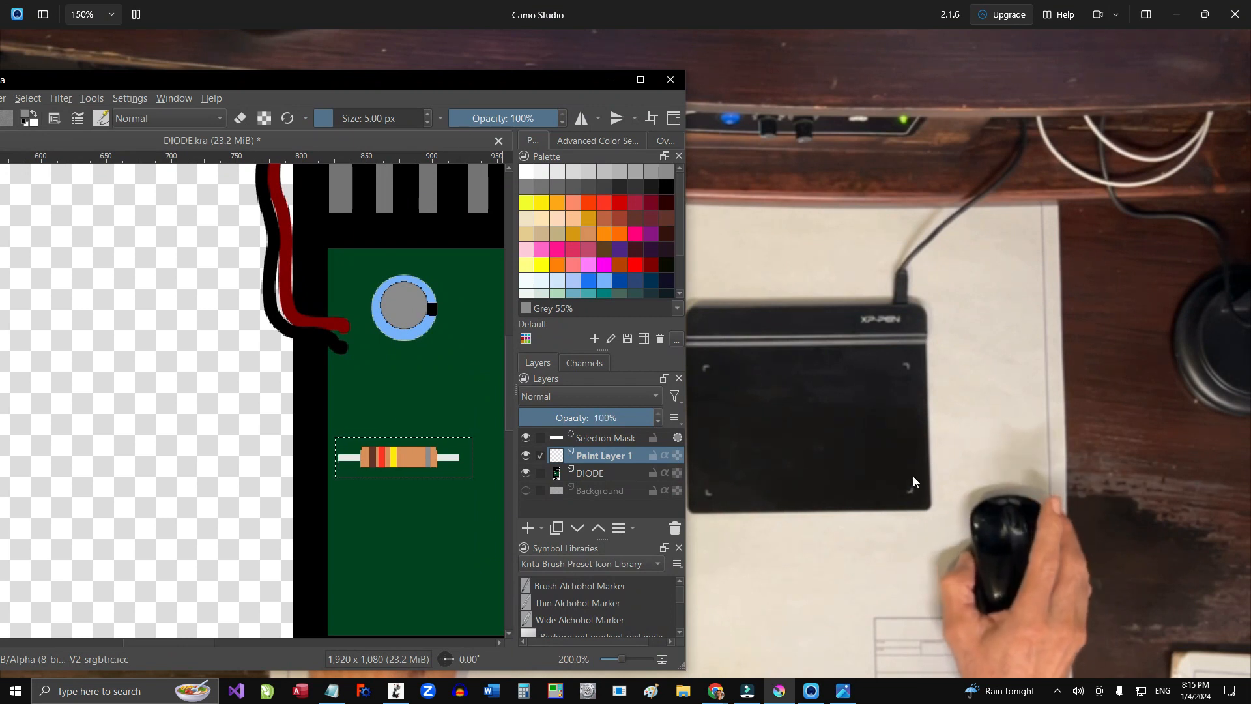
pyautogui.rightClick(465, 467)
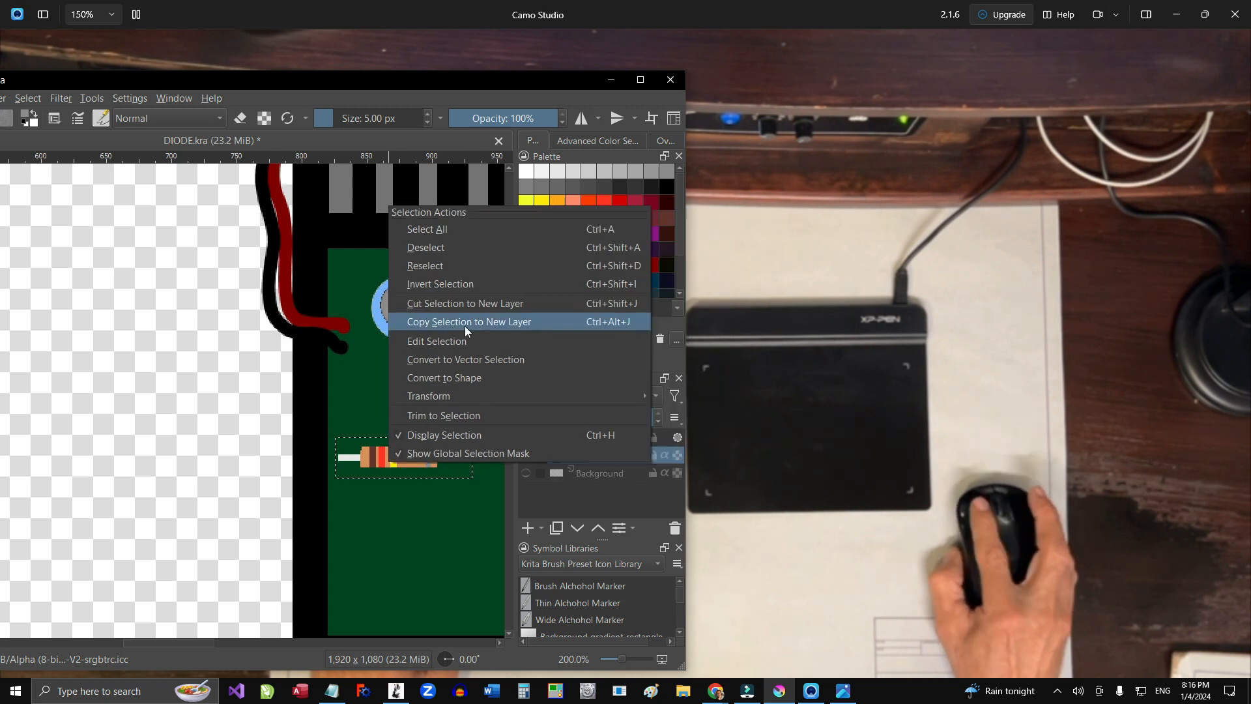
pyautogui.click(465, 323)
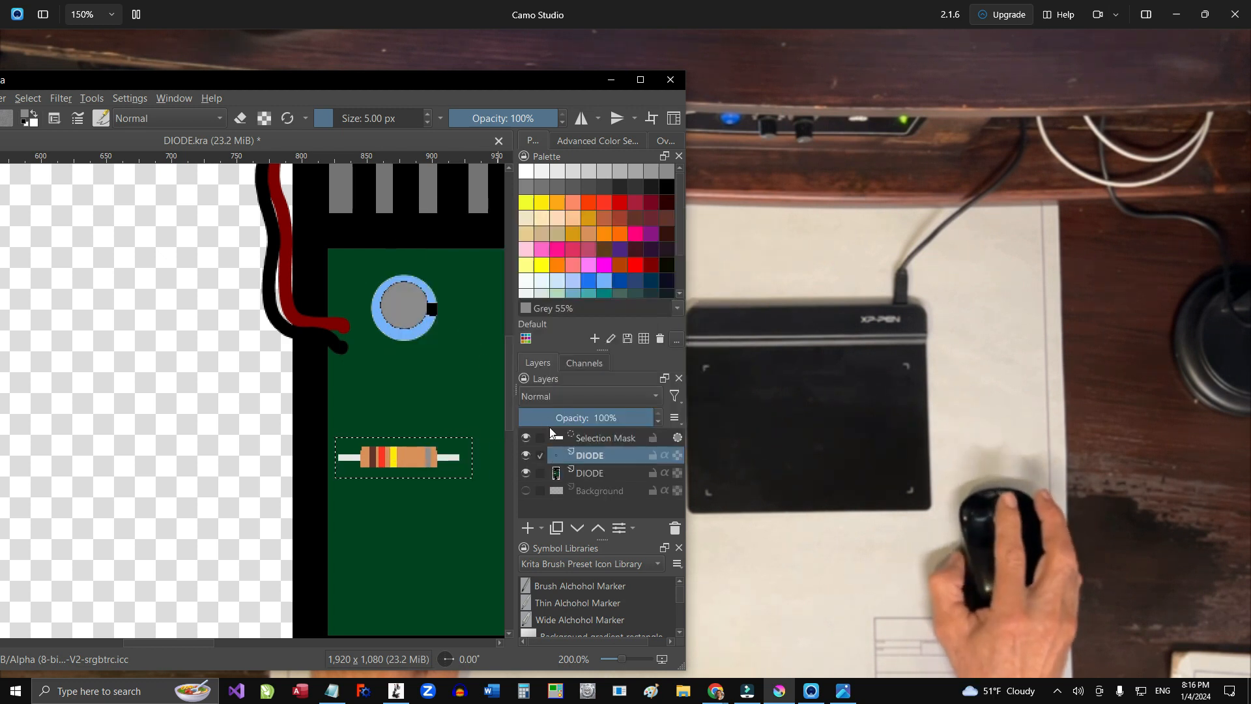
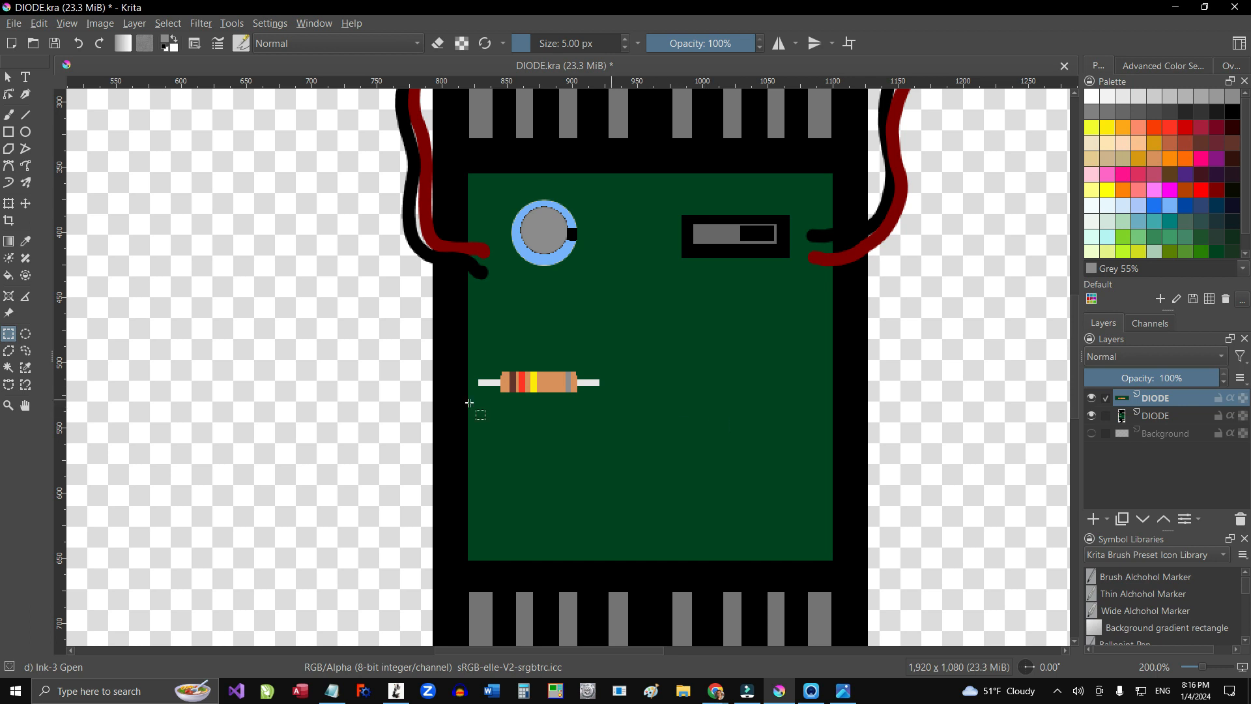
# Step: Move the copied resistor to the board's right half beneath the switch, level with the original, and merge its layer down into DIODE
pyautogui.click(9, 206)
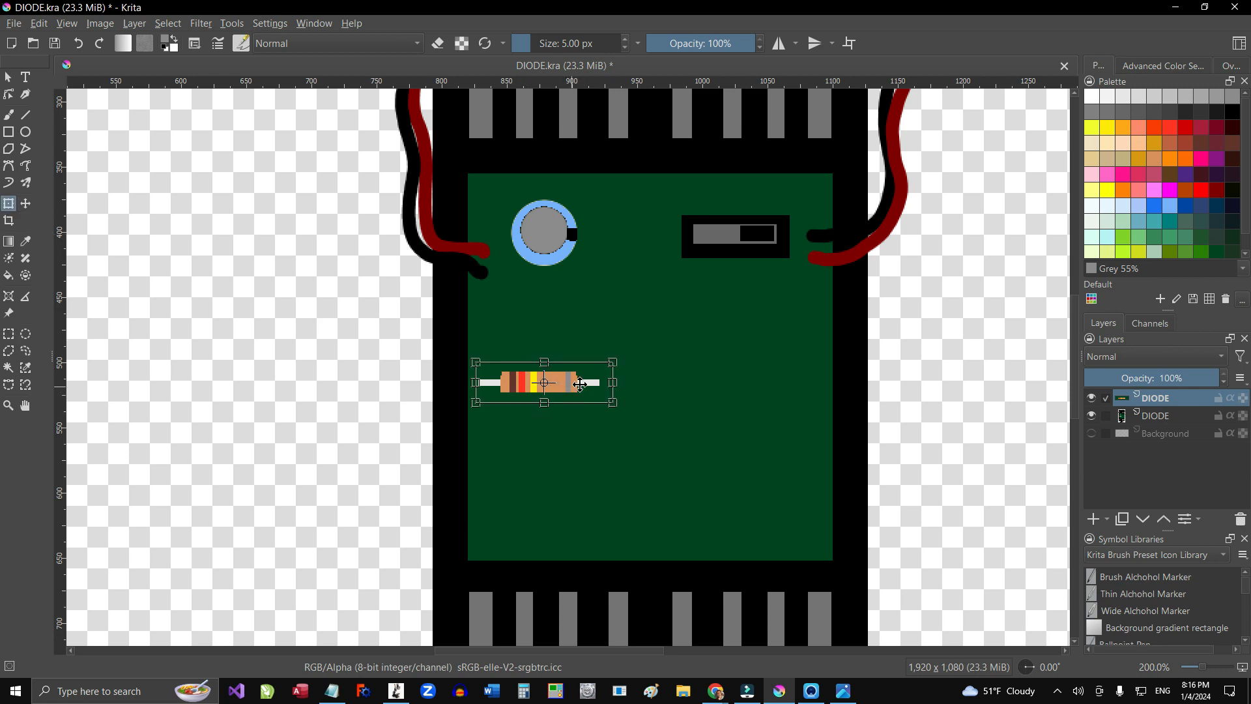
pyautogui.moveTo(574, 384); pyautogui.dragTo(776, 393)
pyautogui.press('Return')
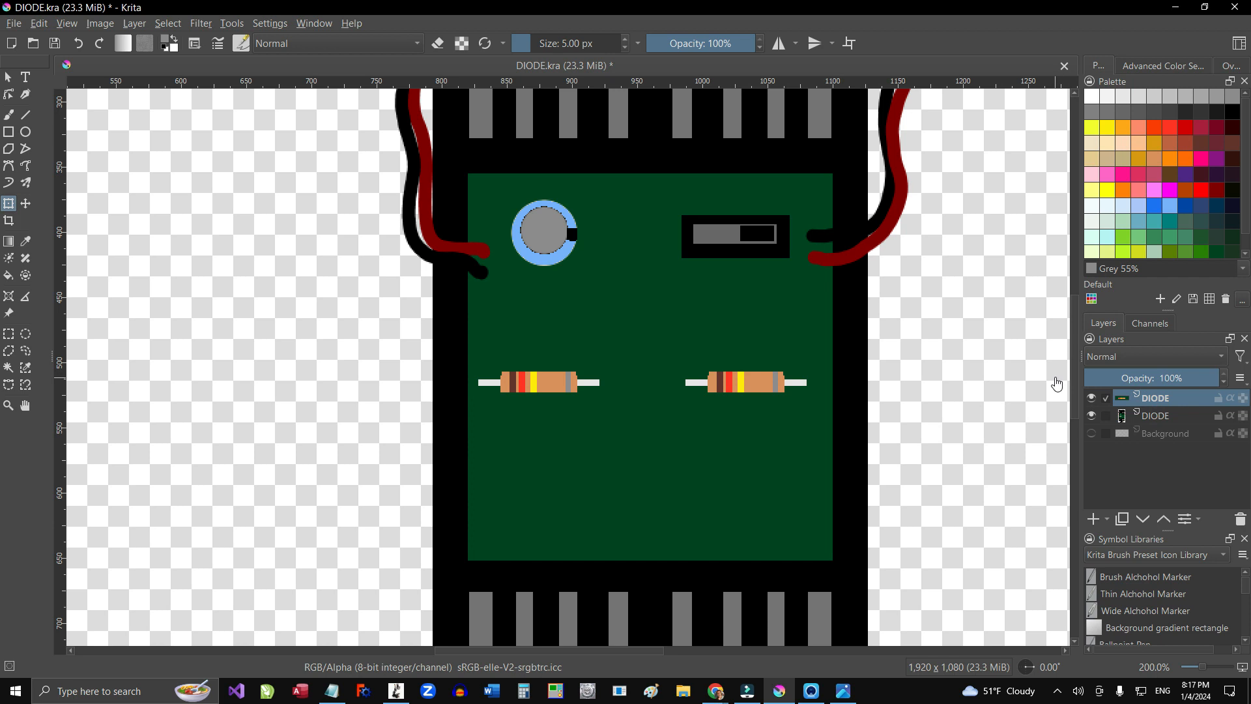
pyautogui.hotkey('ctrl', 'e')
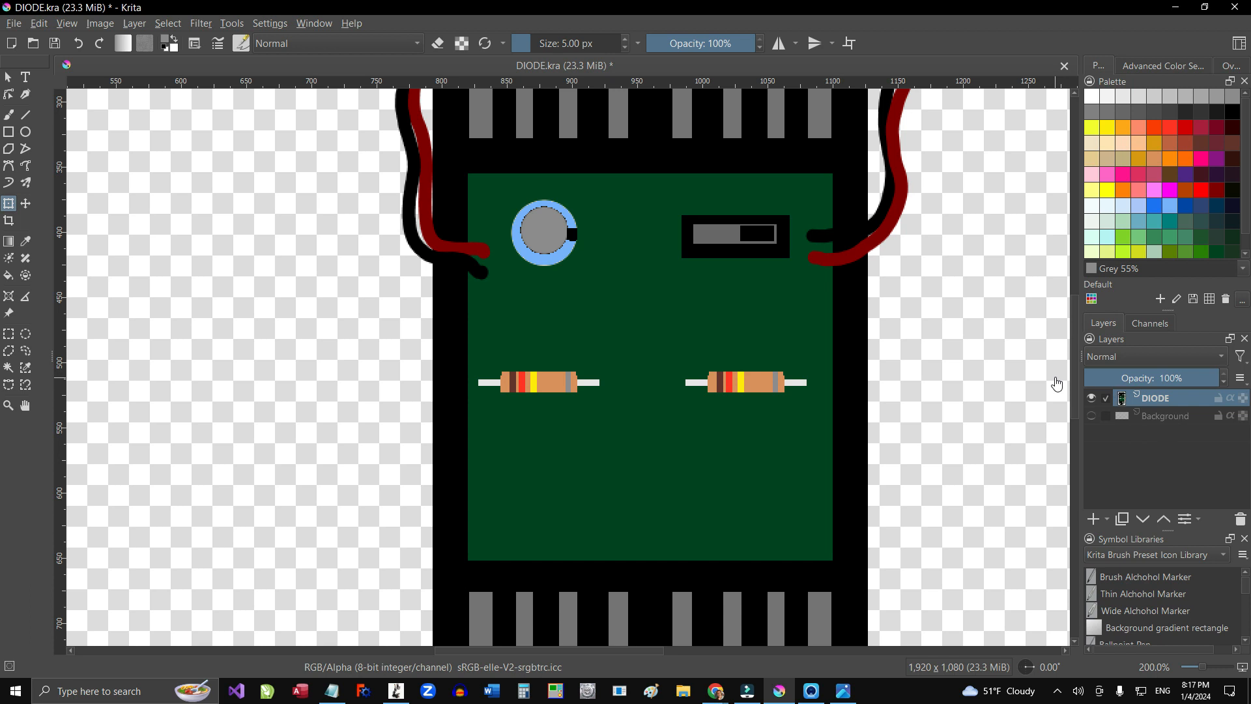
pyautogui.click(1092, 398)
pyautogui.click(1092, 398)
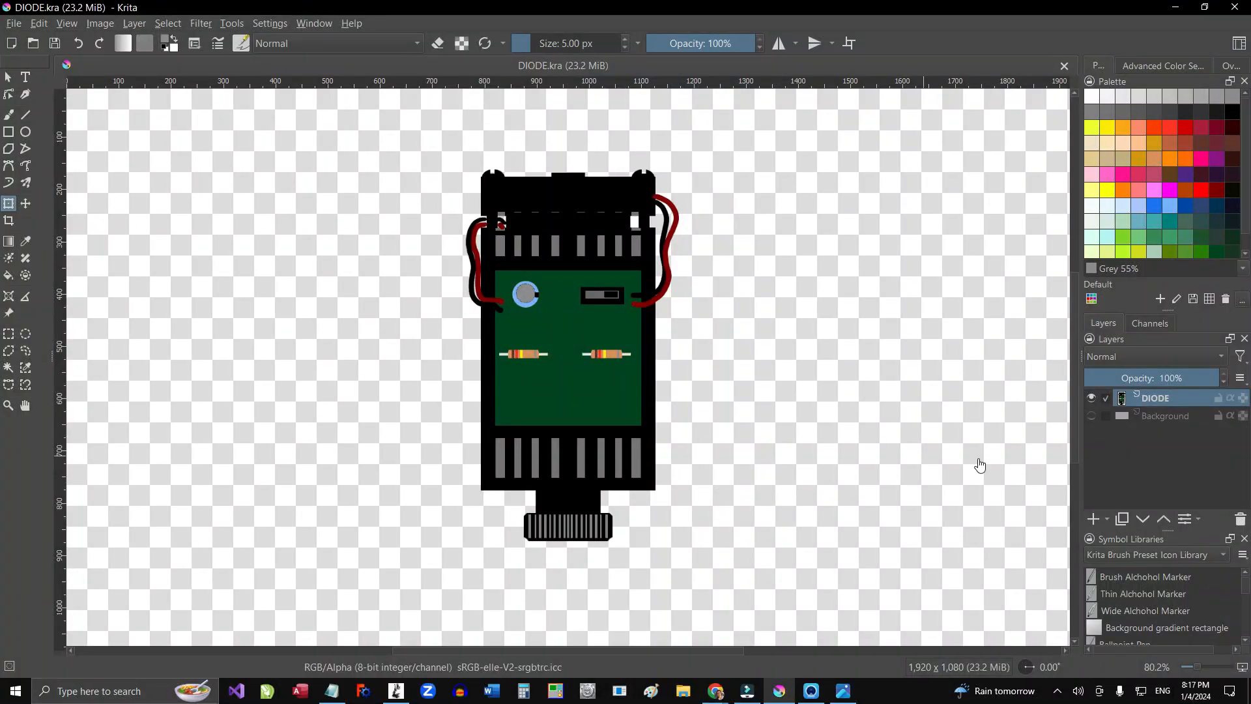
# Step: Show the Background layer and draw a mirrored Cobalt blue polygon cone pointing down from the ribbed connector
pyautogui.click(1091, 415)
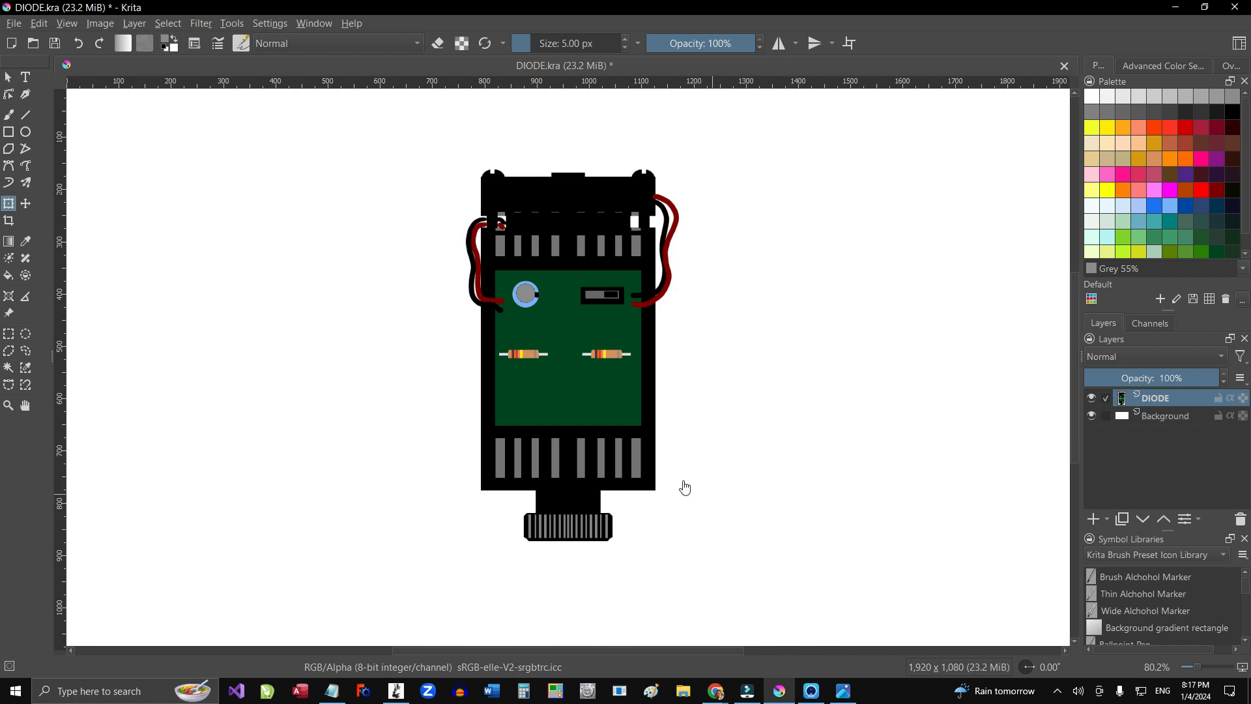
pyautogui.scroll(-5, 745, 450)
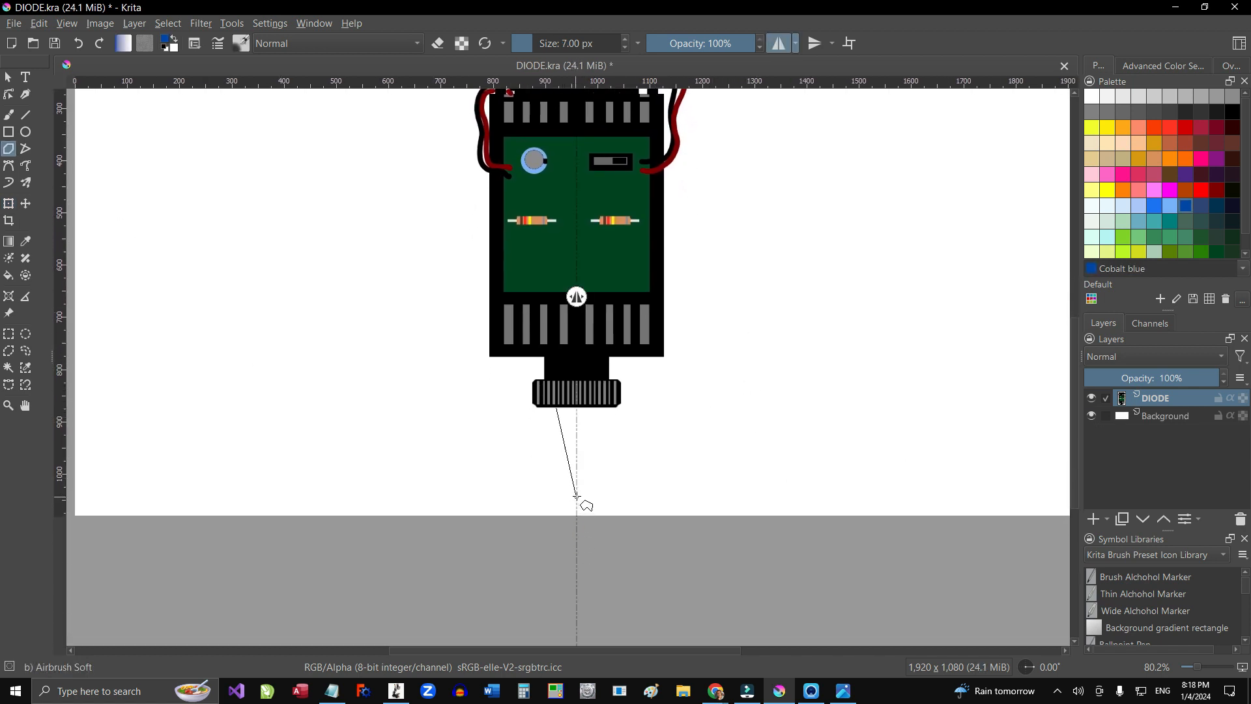
pyautogui.click(575, 498)
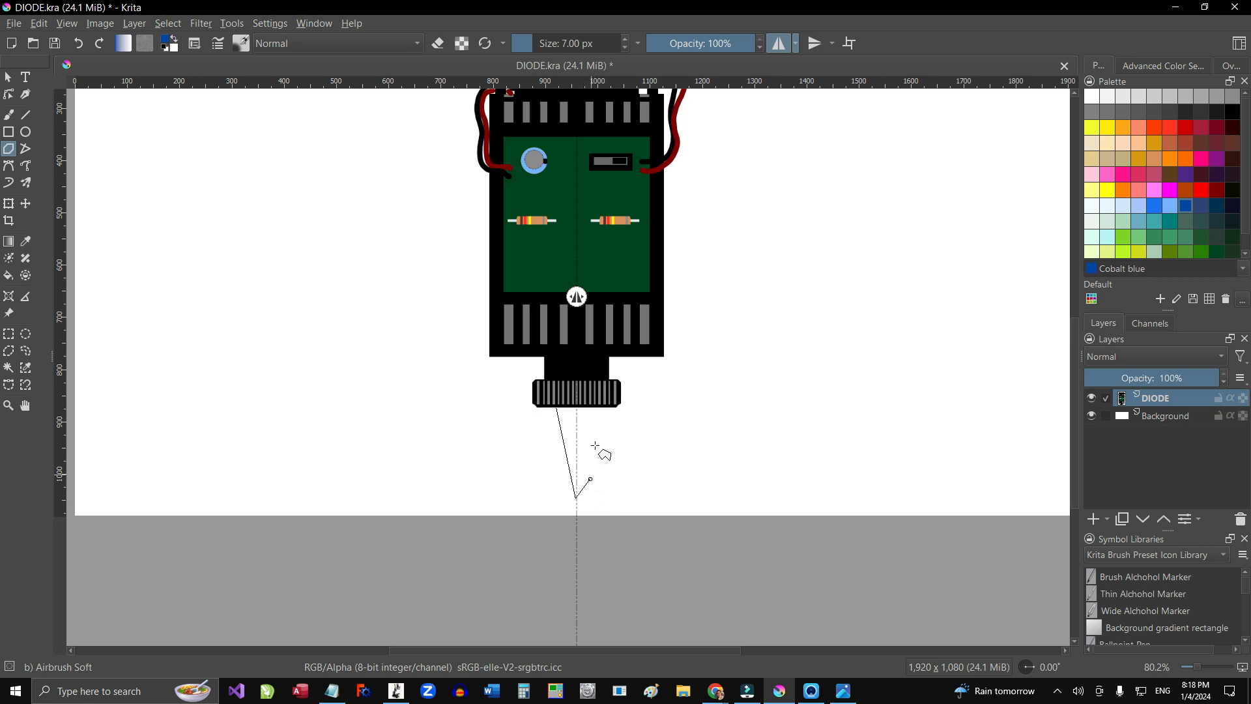
pyautogui.doubleClick(568, 408)
# Step: Airbrush the cone with Bright french blue using the 19.58 px Airbrush Soft brush, and hide the Background layer
pyautogui.scroll(4, 564, 485)
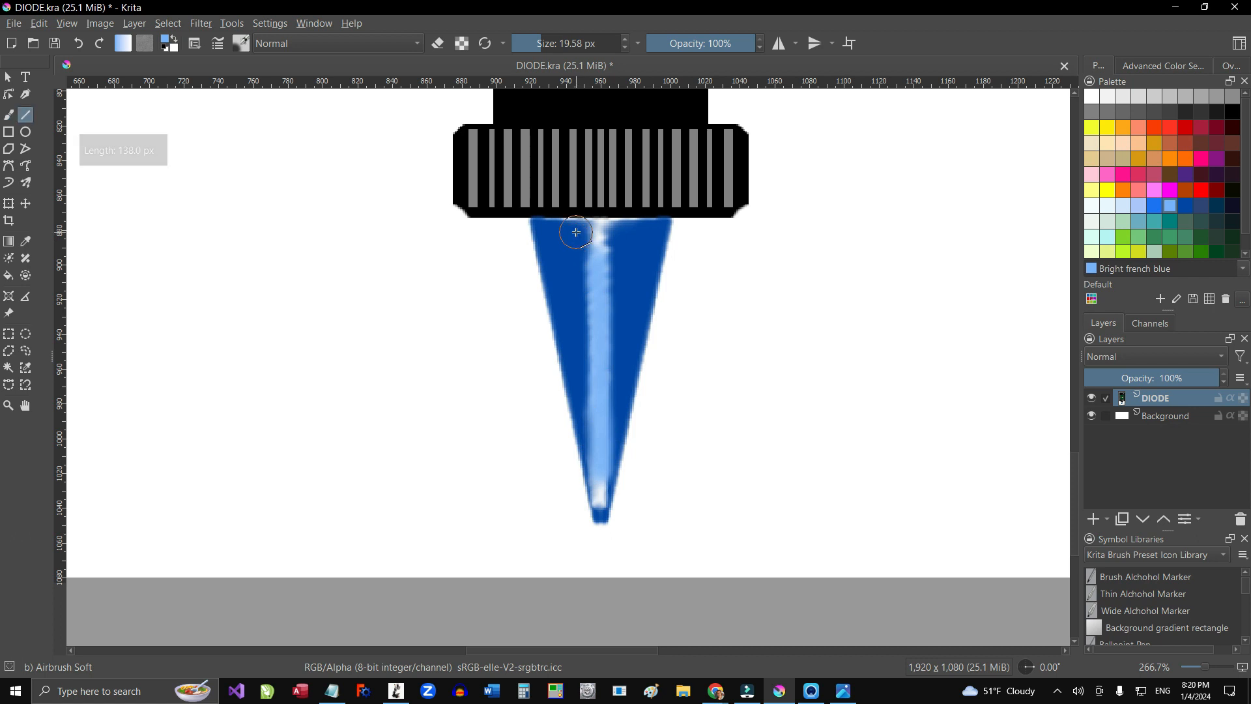
pyautogui.moveTo(575, 232); pyautogui.dragTo(595, 437)
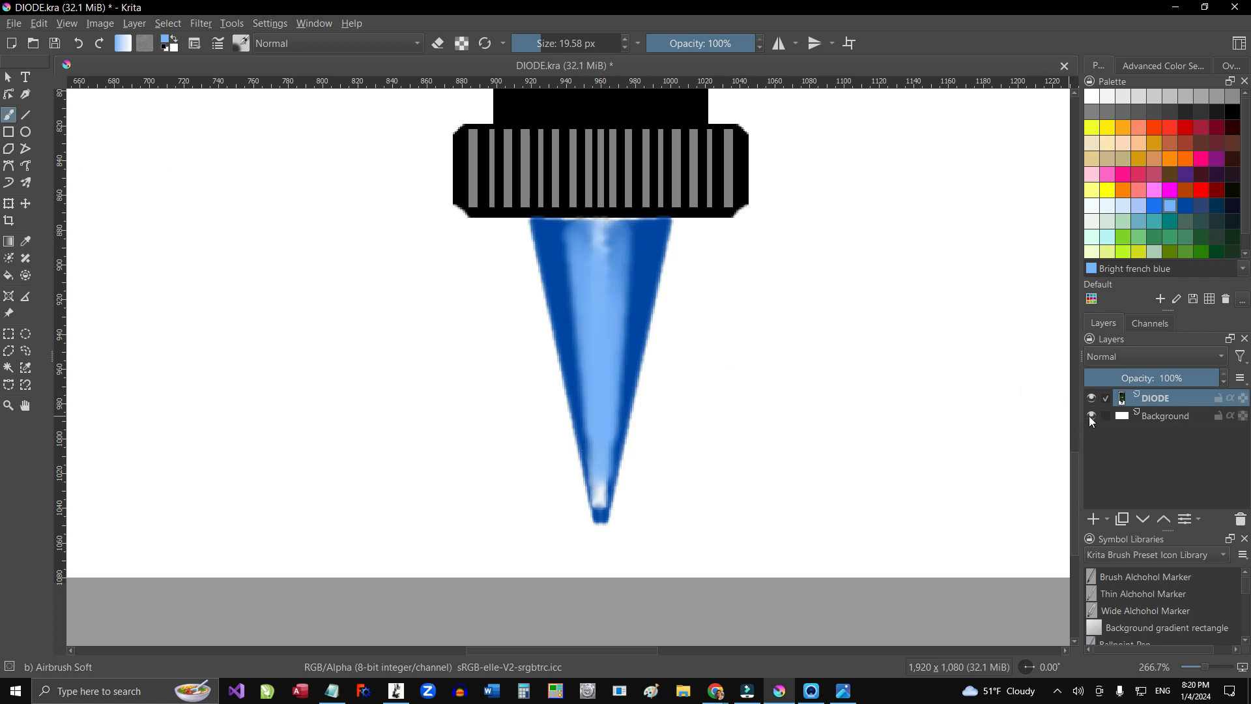
pyautogui.click(1091, 416)
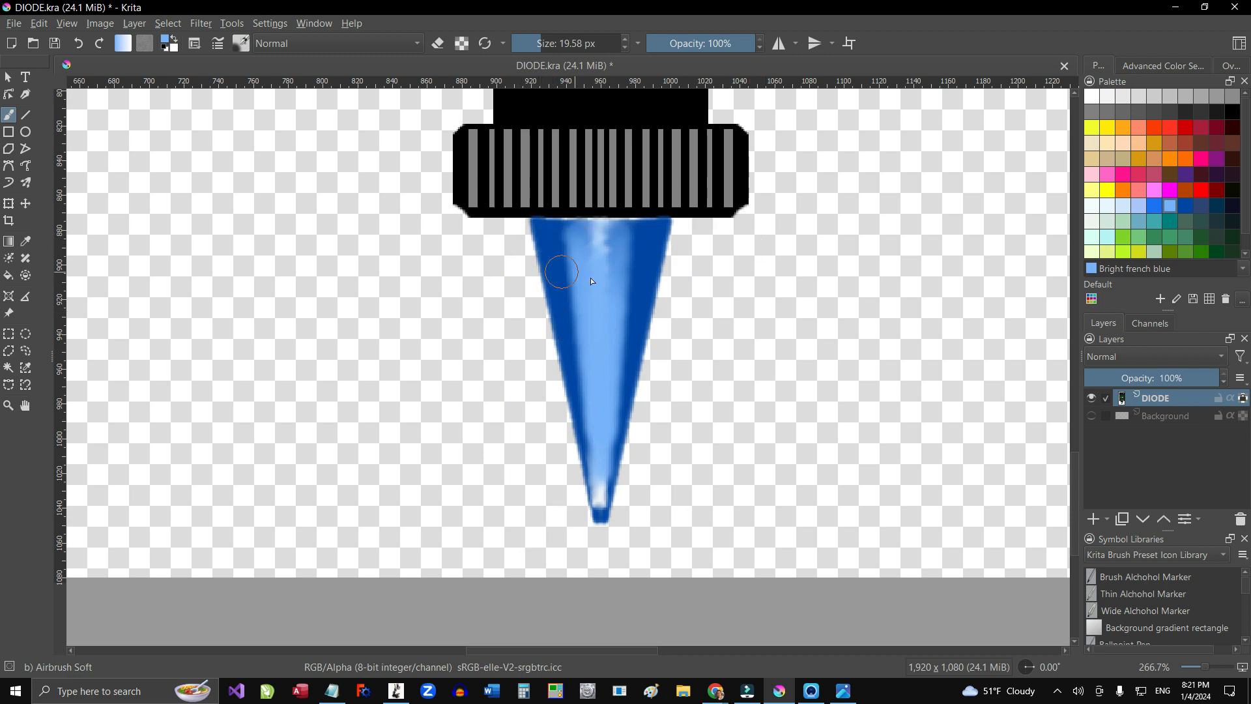
pyautogui.moveTo(529, 239)
pyautogui.mouseDown()
pyautogui.moveTo(694, 254)
pyautogui.moveTo(524, 262)
pyautogui.moveTo(627, 274)
pyautogui.moveTo(653, 263)
pyautogui.moveTo(530, 246)
pyautogui.moveTo(677, 238)
pyautogui.moveTo(635, 237)
pyautogui.moveTo(660, 280)
pyautogui.moveTo(566, 313)
pyautogui.moveTo(638, 352)
pyautogui.moveTo(560, 410)
pyautogui.moveTo(554, 552)
pyautogui.moveTo(633, 441)
pyautogui.moveTo(581, 422)
pyautogui.moveTo(596, 412)
pyautogui.moveTo(609, 442)
pyautogui.mouseUp()
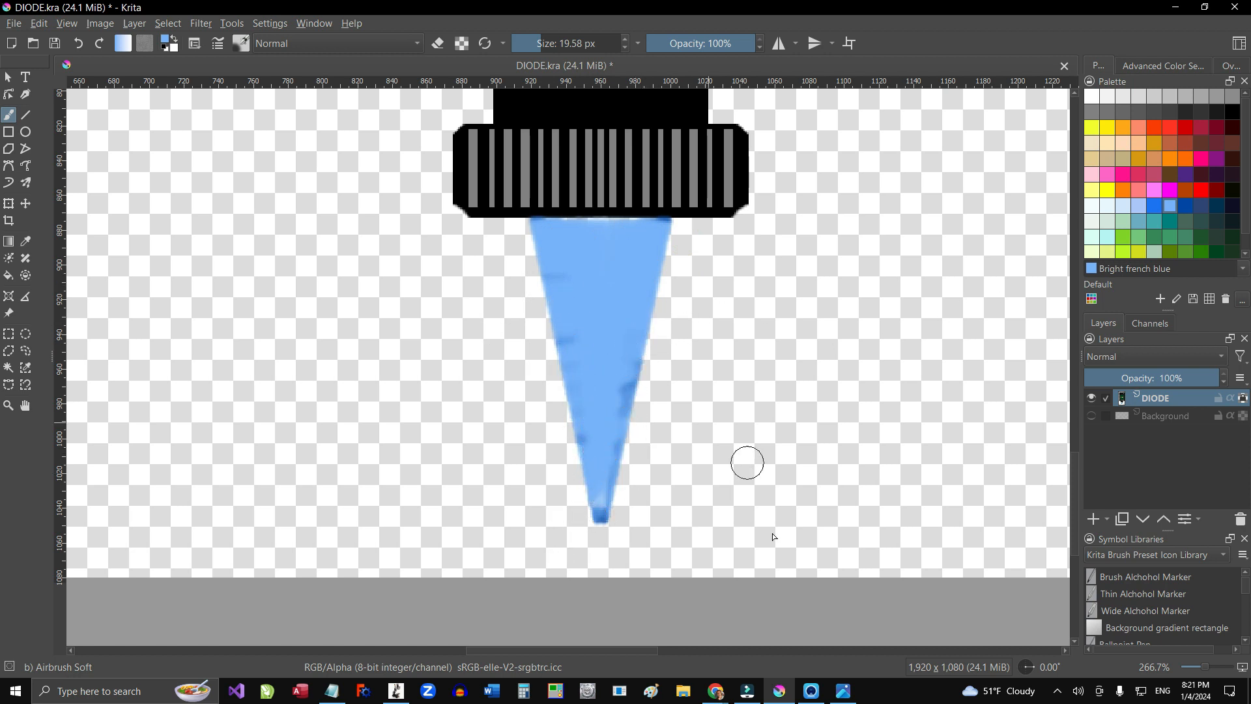
# Step: Place Krita over the Camo Studio camera view and airbrush a Cobalt blue core down the centre of the cone
pyautogui.click(815, 691)
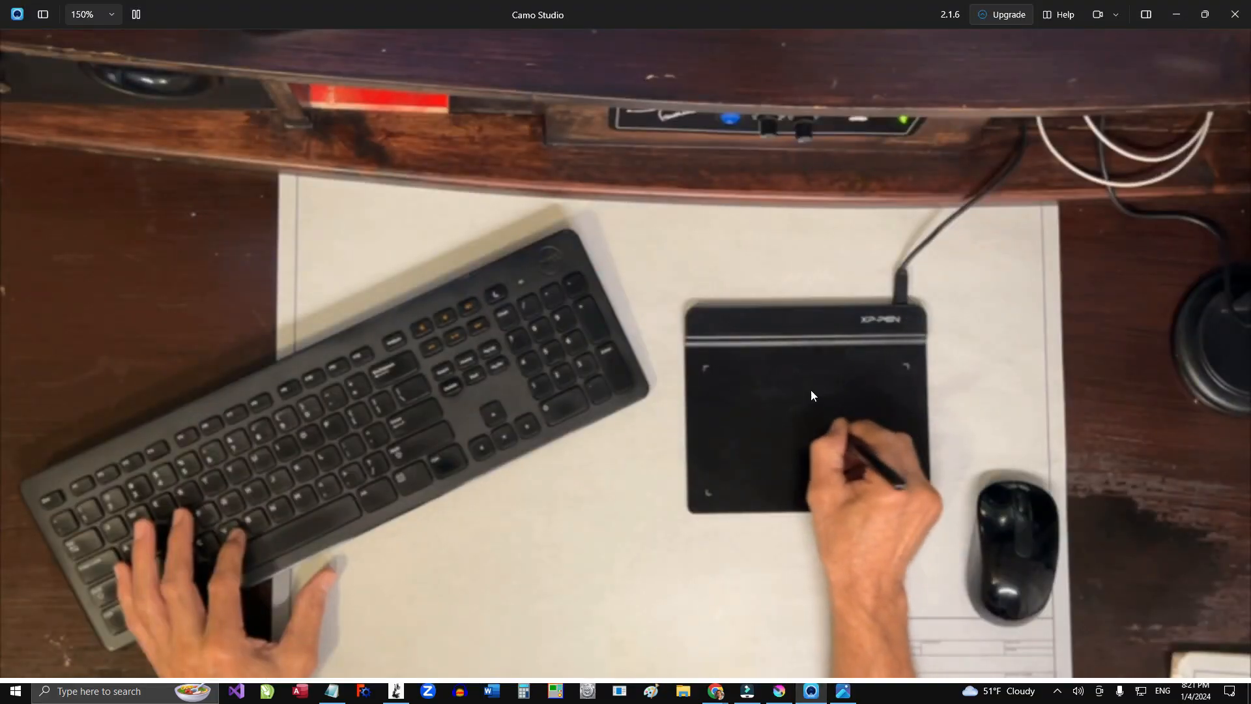
pyautogui.click(772, 691)
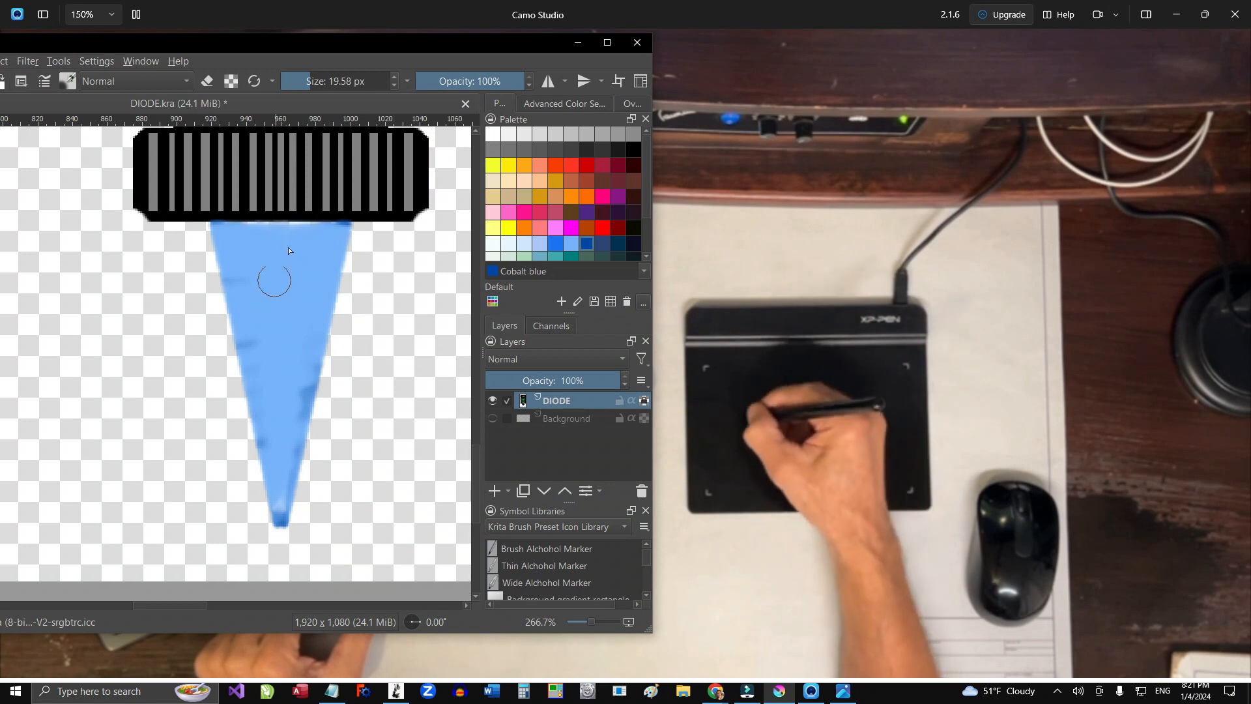
pyautogui.moveTo(280, 252)
pyautogui.mouseDown()
pyautogui.moveTo(284, 320)
pyautogui.moveTo(273, 249)
pyautogui.moveTo(287, 243)
pyautogui.moveTo(296, 281)
pyautogui.moveTo(279, 323)
pyautogui.moveTo(280, 456)
pyautogui.mouseUp()
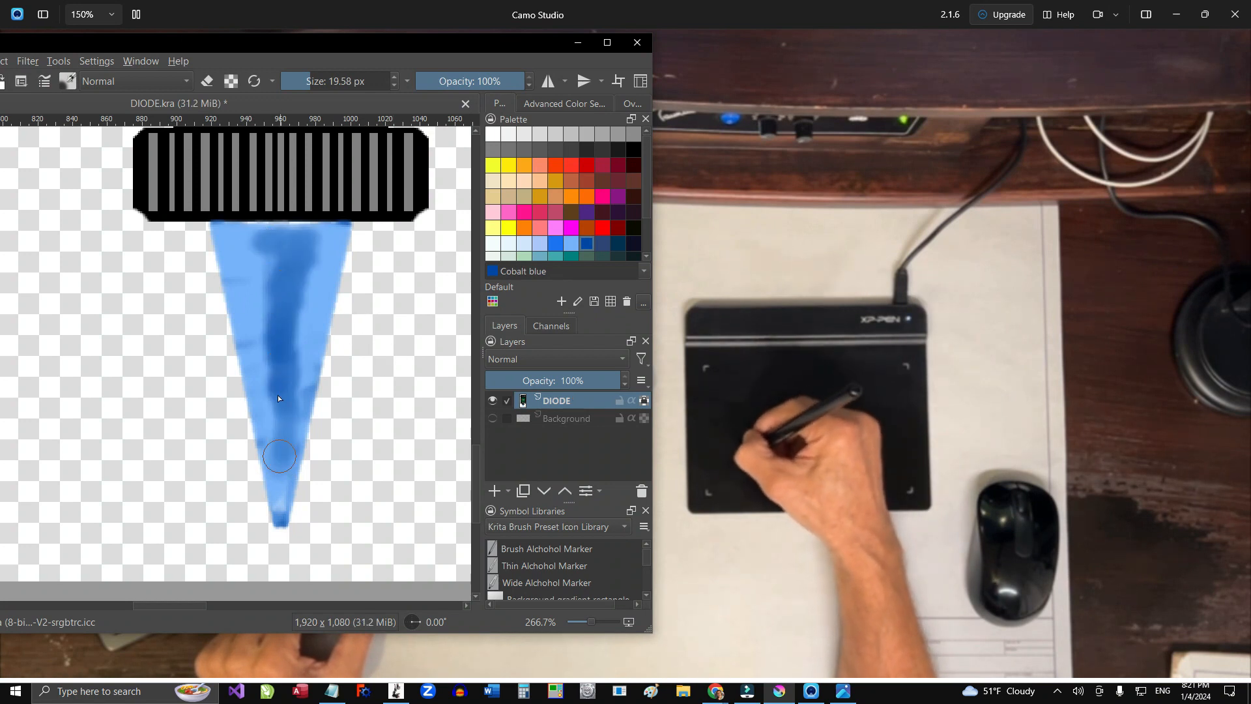
pyautogui.moveTo(278, 519)
pyautogui.mouseDown()
pyautogui.moveTo(284, 376)
pyautogui.moveTo(273, 369)
pyautogui.moveTo(303, 244)
pyautogui.mouseUp()
pyautogui.moveTo(294, 287); pyautogui.dragTo(273, 428)
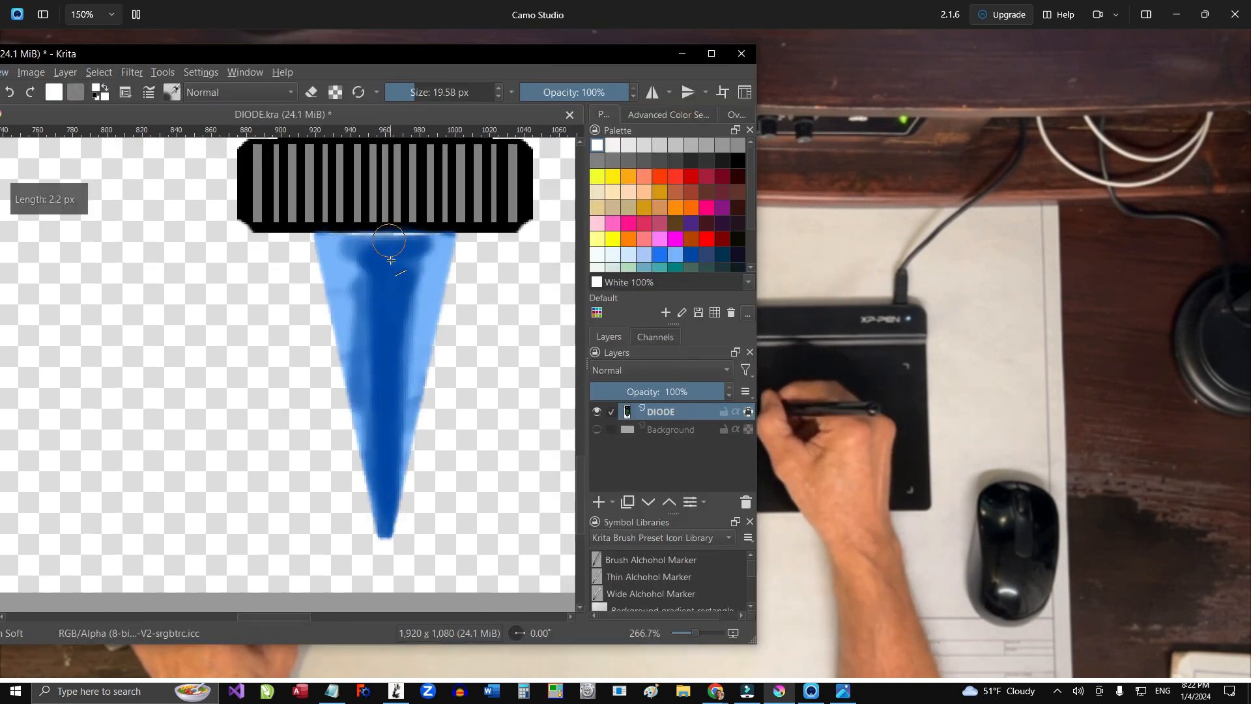
# Step: Draw a White 100% airbrushed line down the cone's centre with the Line tool, and save DIODE.kra
pyautogui.moveTo(391, 260); pyautogui.dragTo(384, 568)
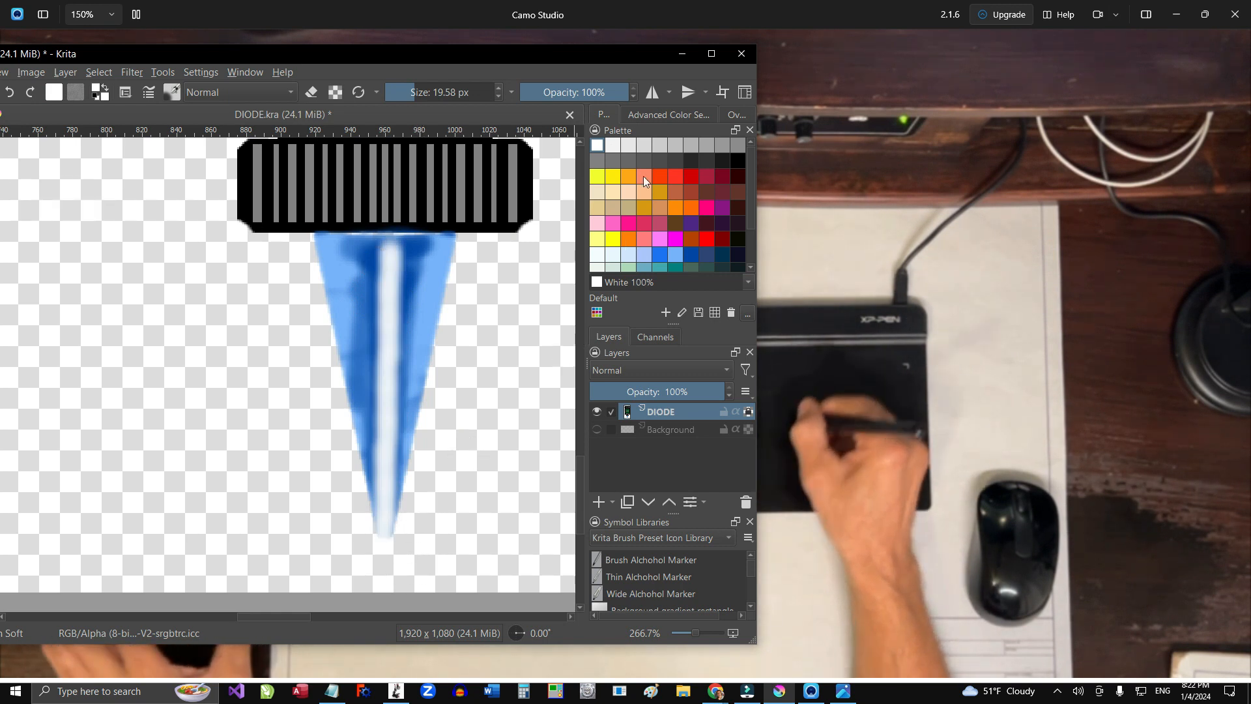
pyautogui.moveTo(568, 58)
pyautogui.mouseDown()
pyautogui.moveTo(648, 56)
pyautogui.moveTo(790, 15)
pyautogui.moveTo(790, 0)
pyautogui.mouseUp()
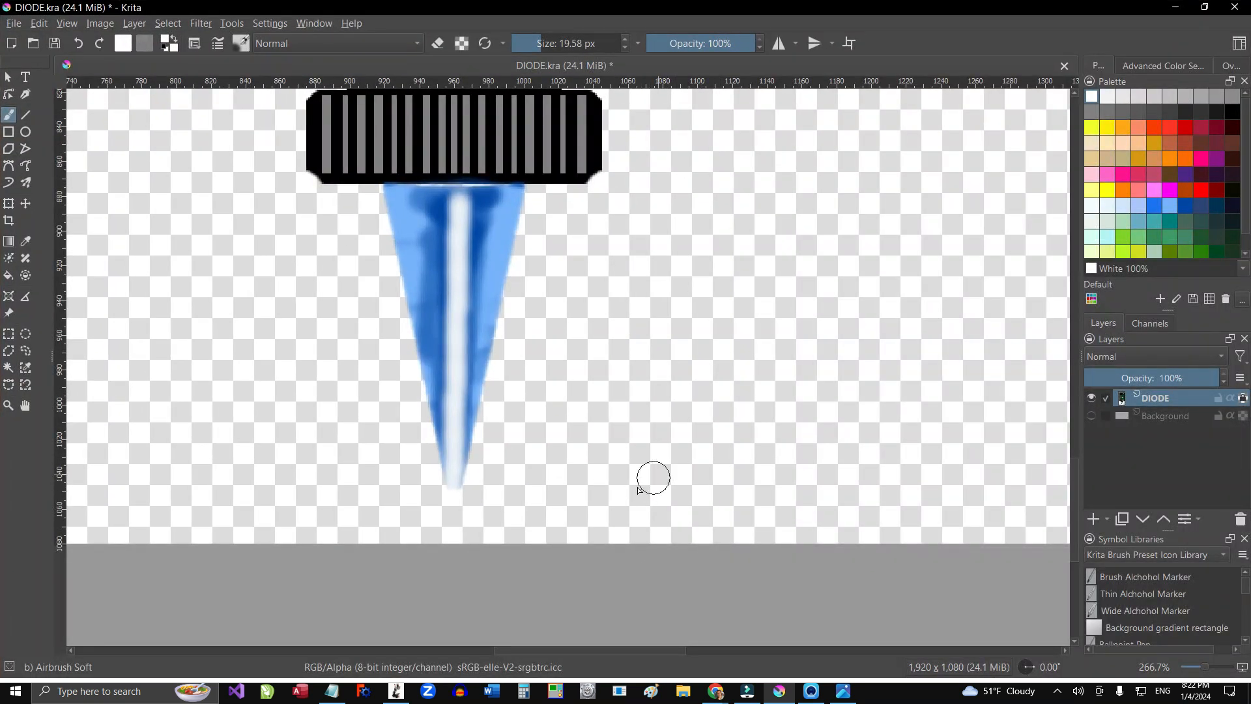
pyautogui.press('2')
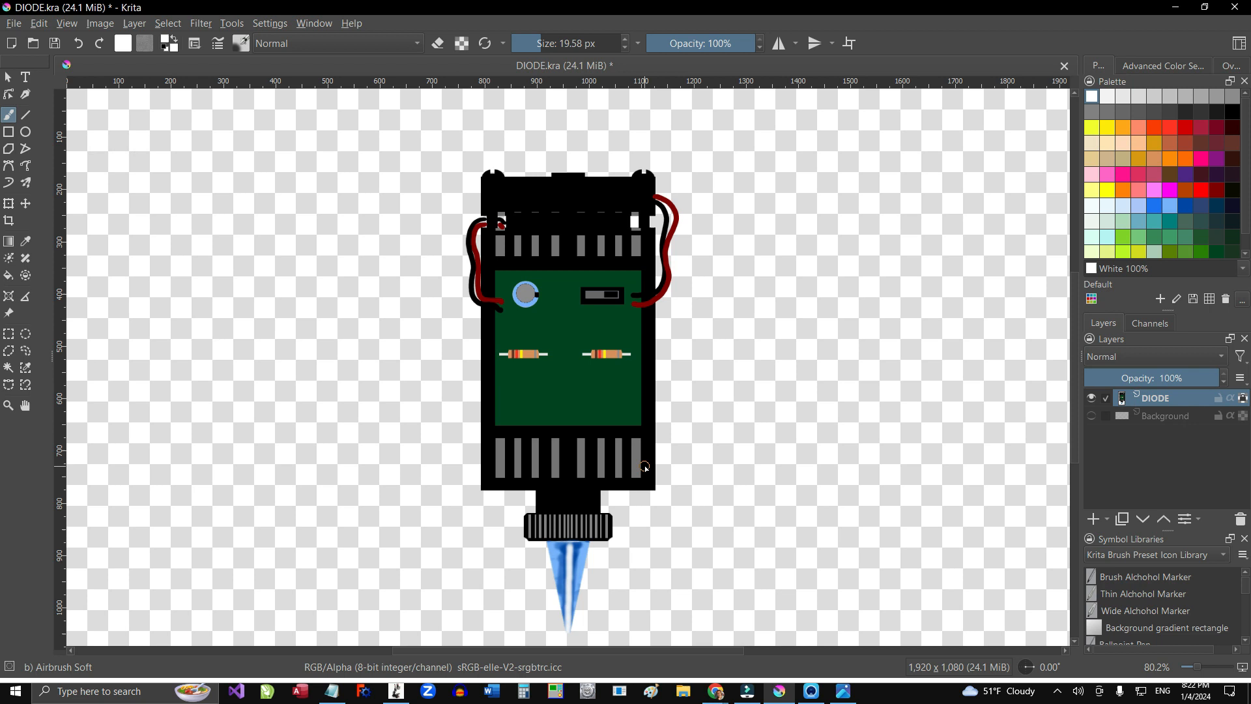
pyautogui.hotkey('ctrl', 's')
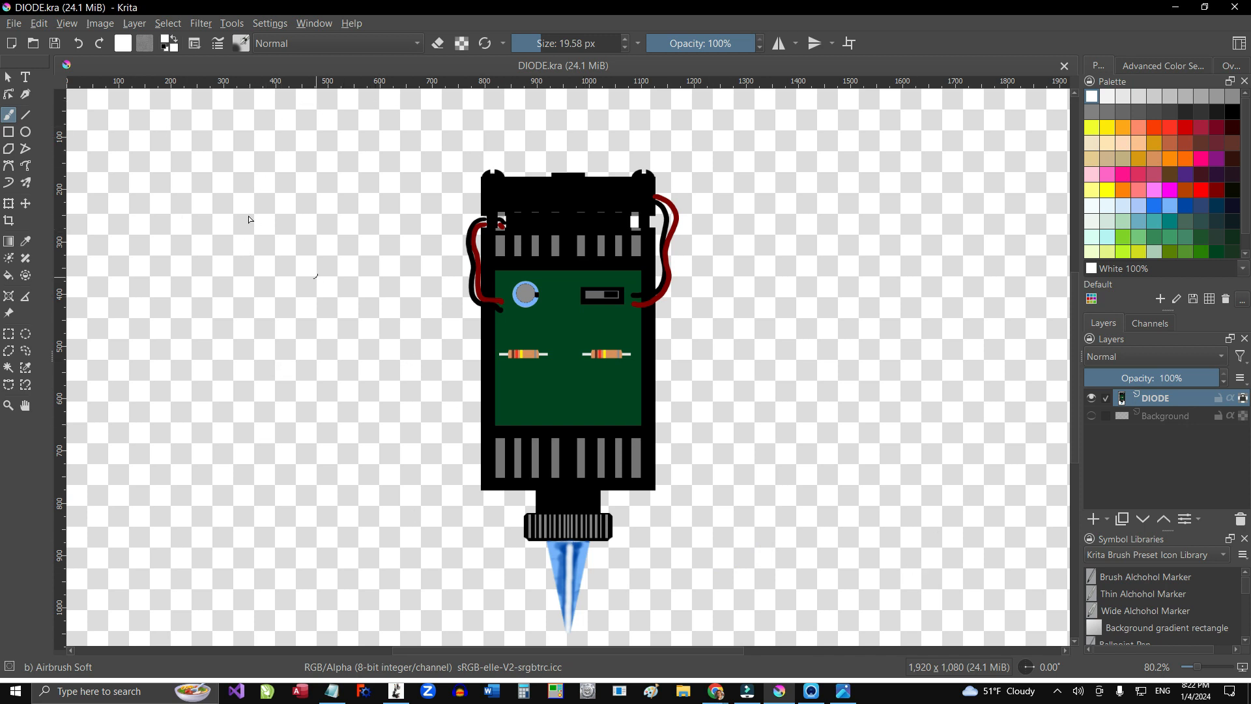
# Step: Trim the image to the DIODE layer and export it to the Desktop as a PNG image named DIODE
pyautogui.click(101, 24)
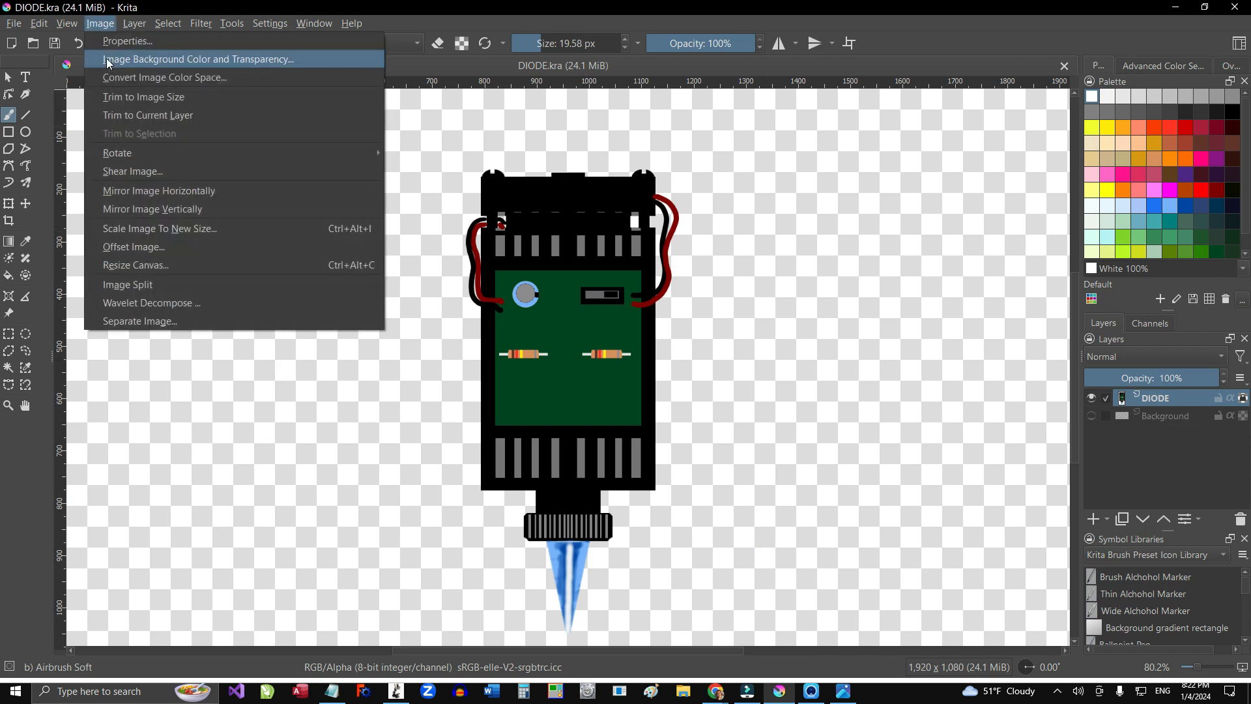
pyautogui.click(161, 115)
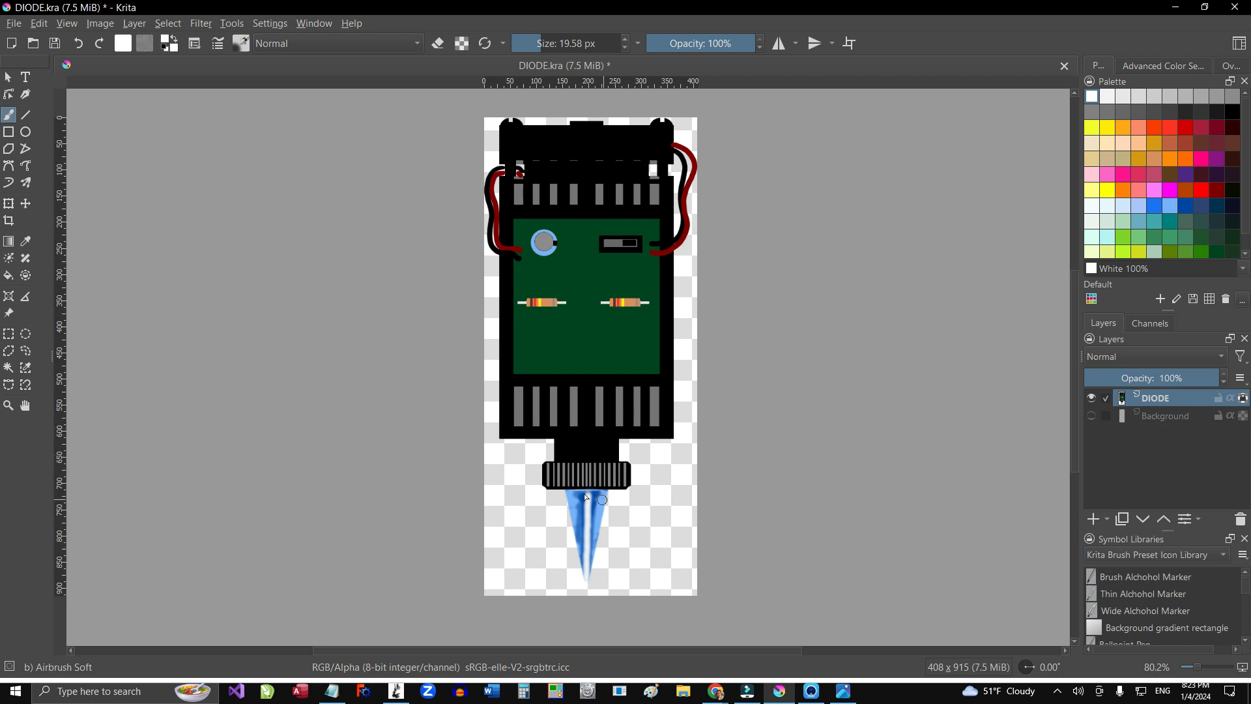
pyautogui.click(17, 24)
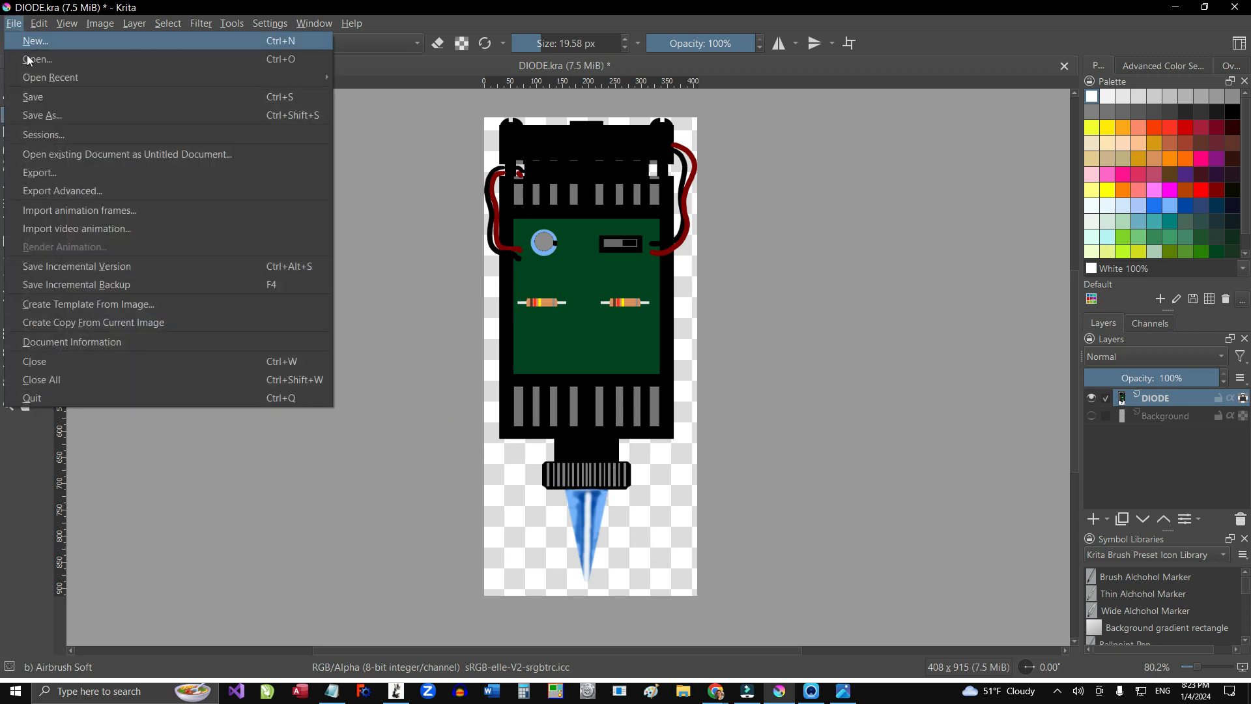
pyautogui.click(56, 170)
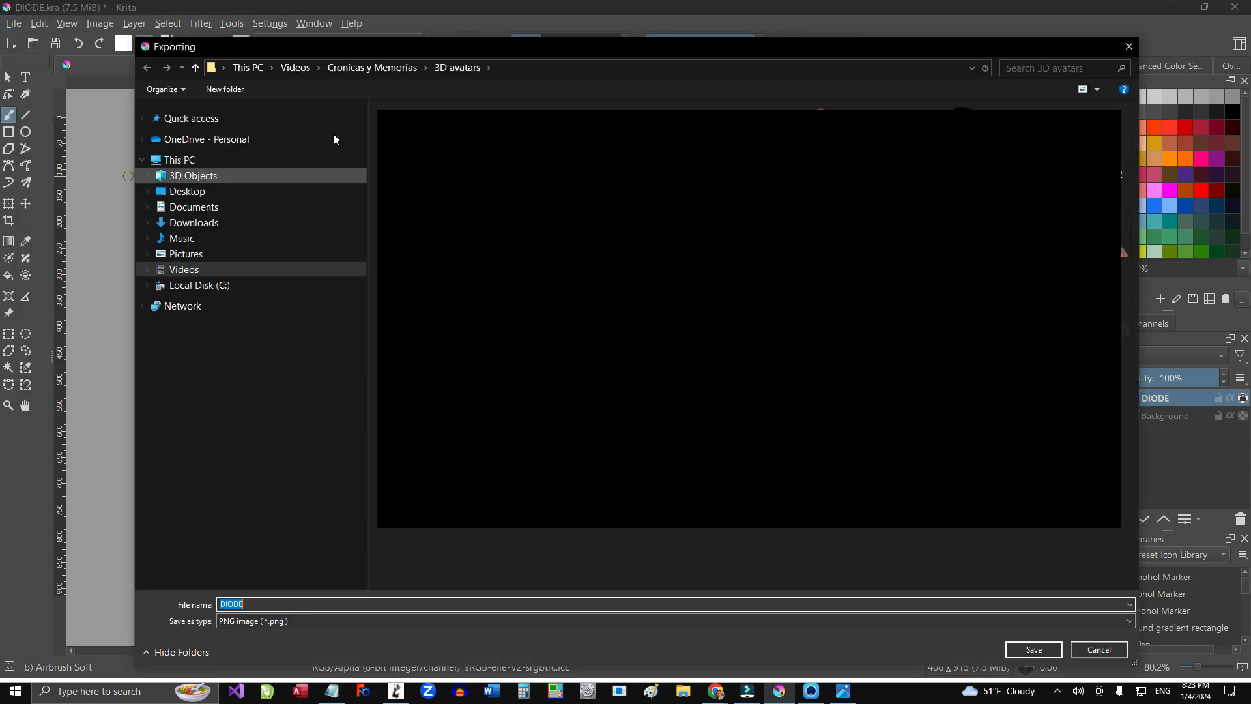
pyautogui.click(295, 68)
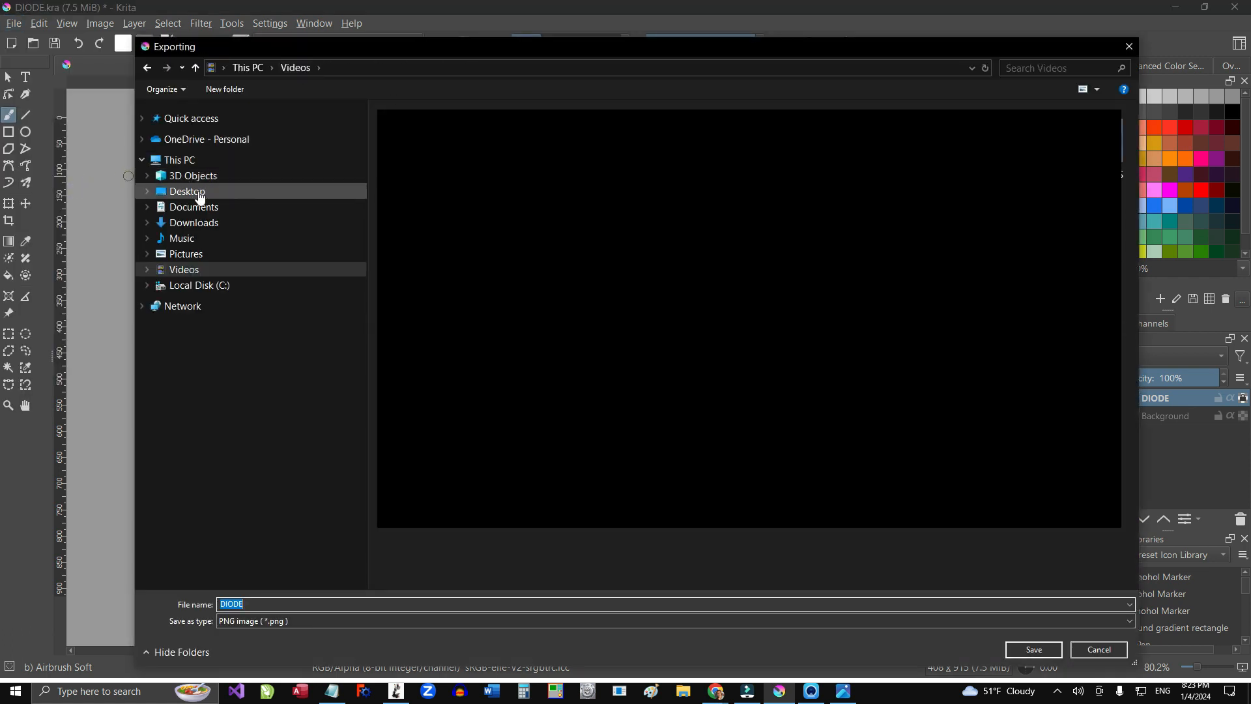
pyautogui.click(205, 192)
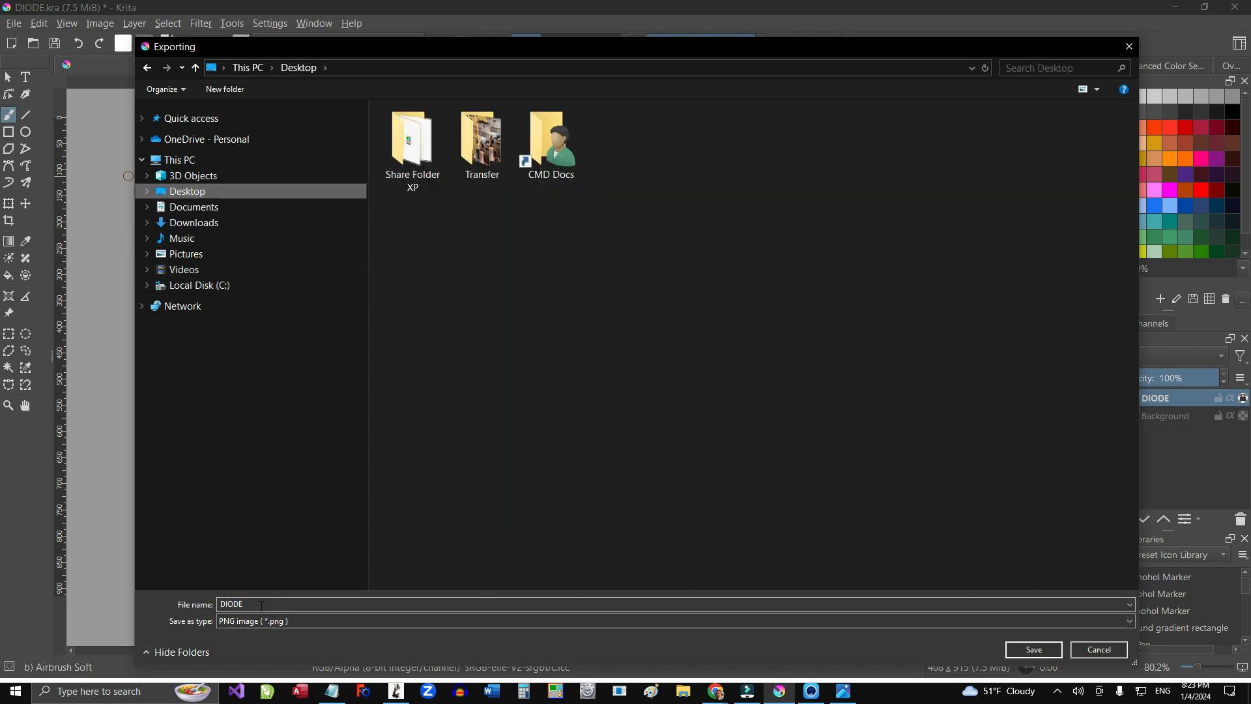
pyautogui.click(354, 620)
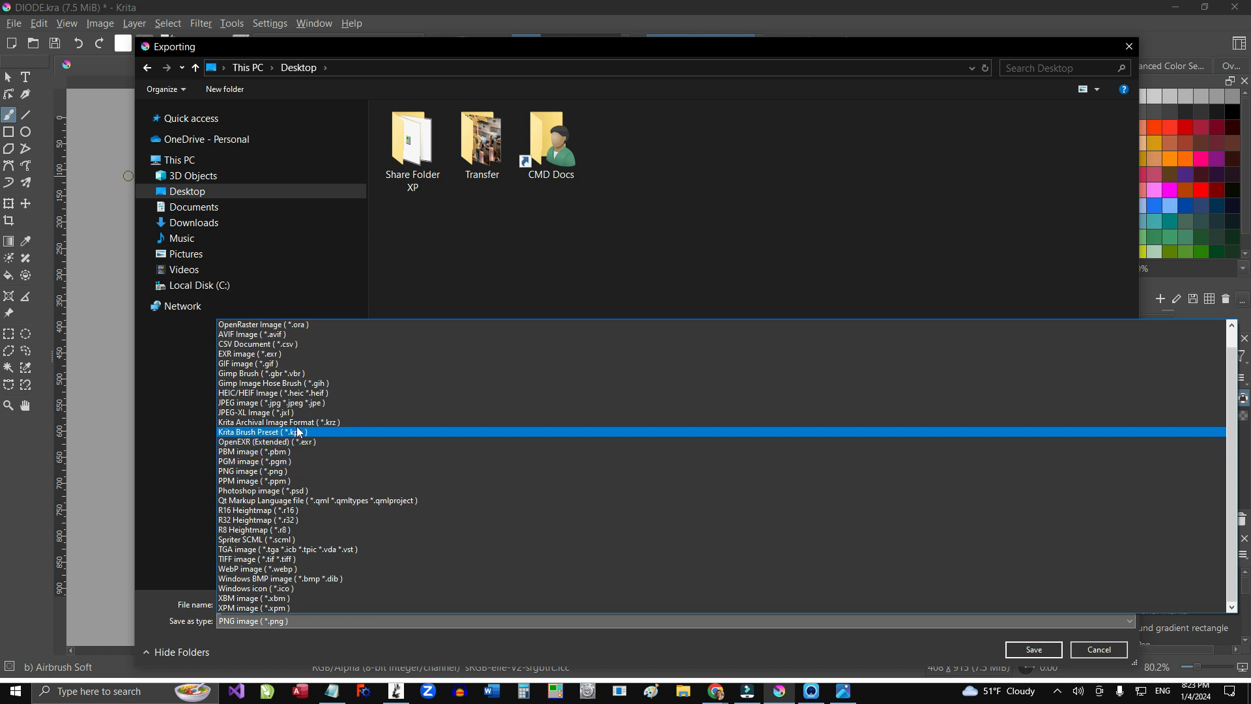
pyautogui.click(312, 471)
pyautogui.click(1007, 653)
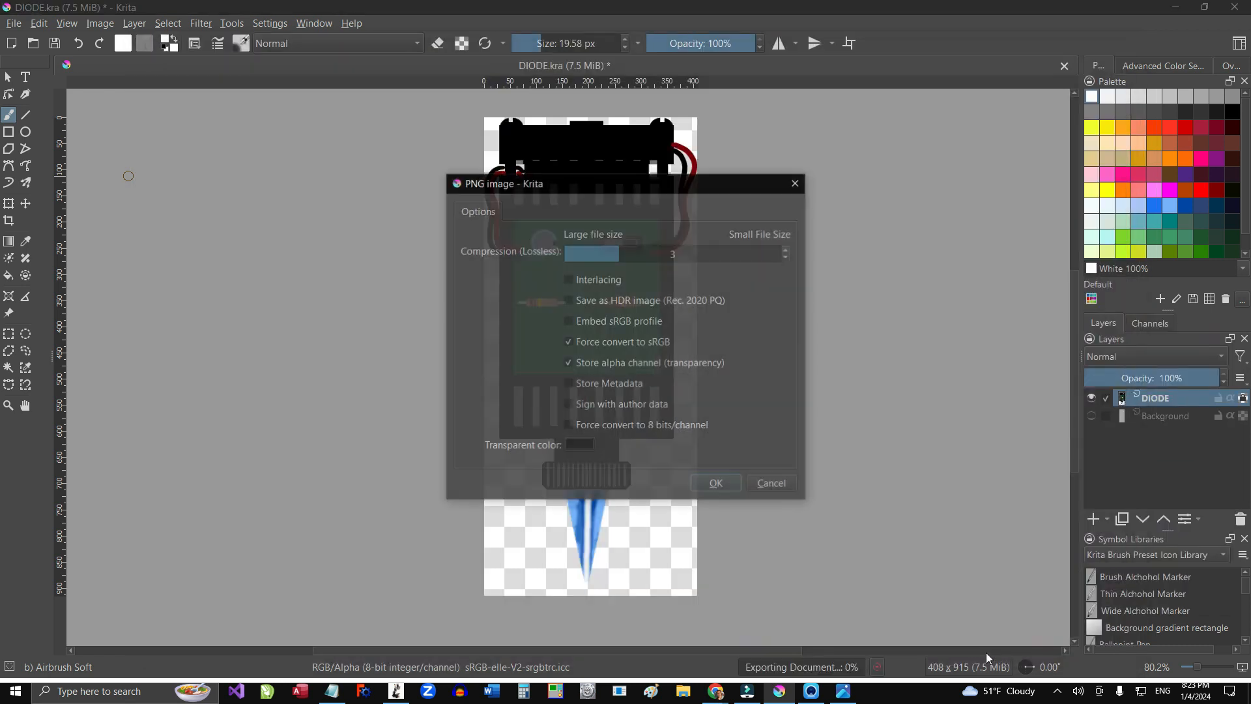
pyautogui.click(716, 484)
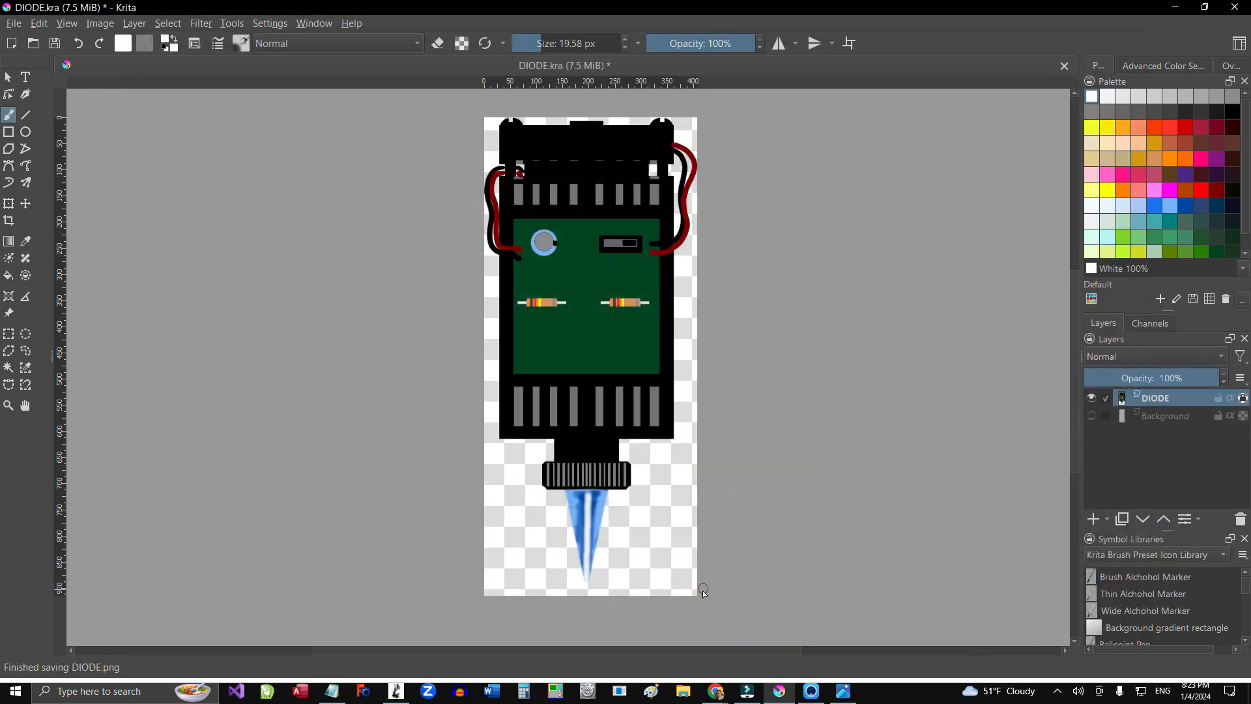
# Step: Minimize Krita and Camo Studio, view the exported DIODE.png in the image viewer, and close the viewer
pyautogui.click(1176, 8)
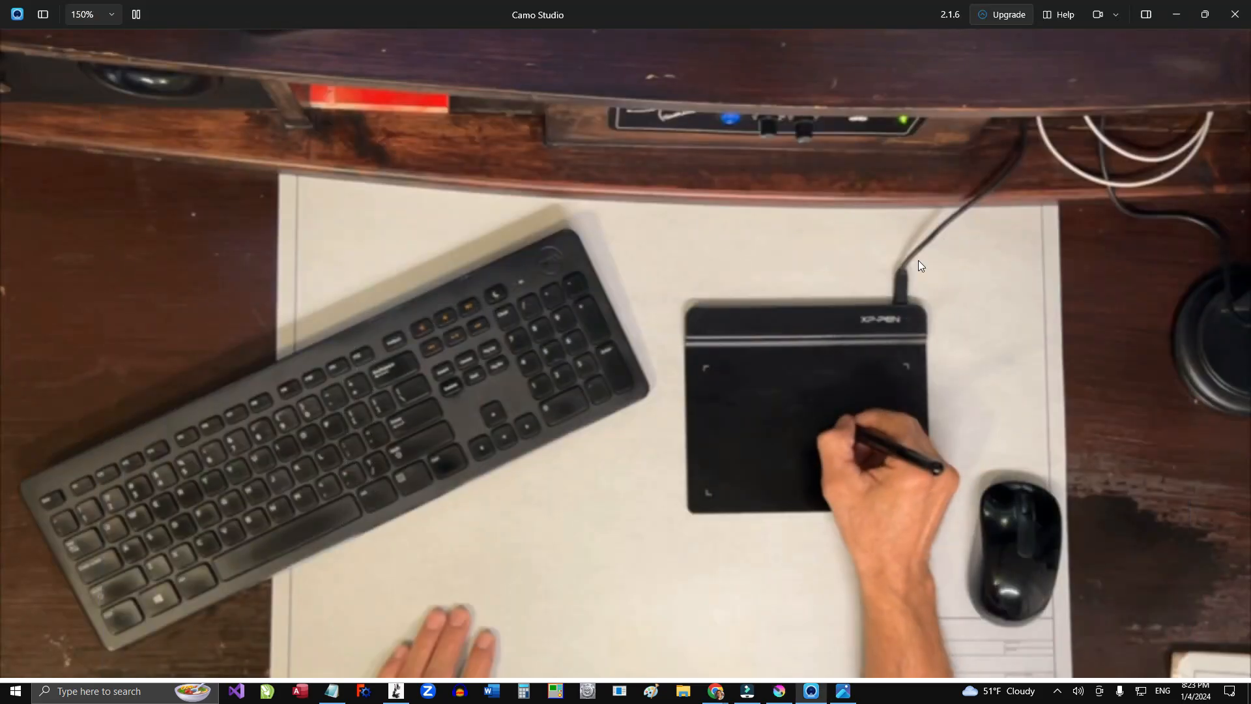
pyautogui.click(1174, 21)
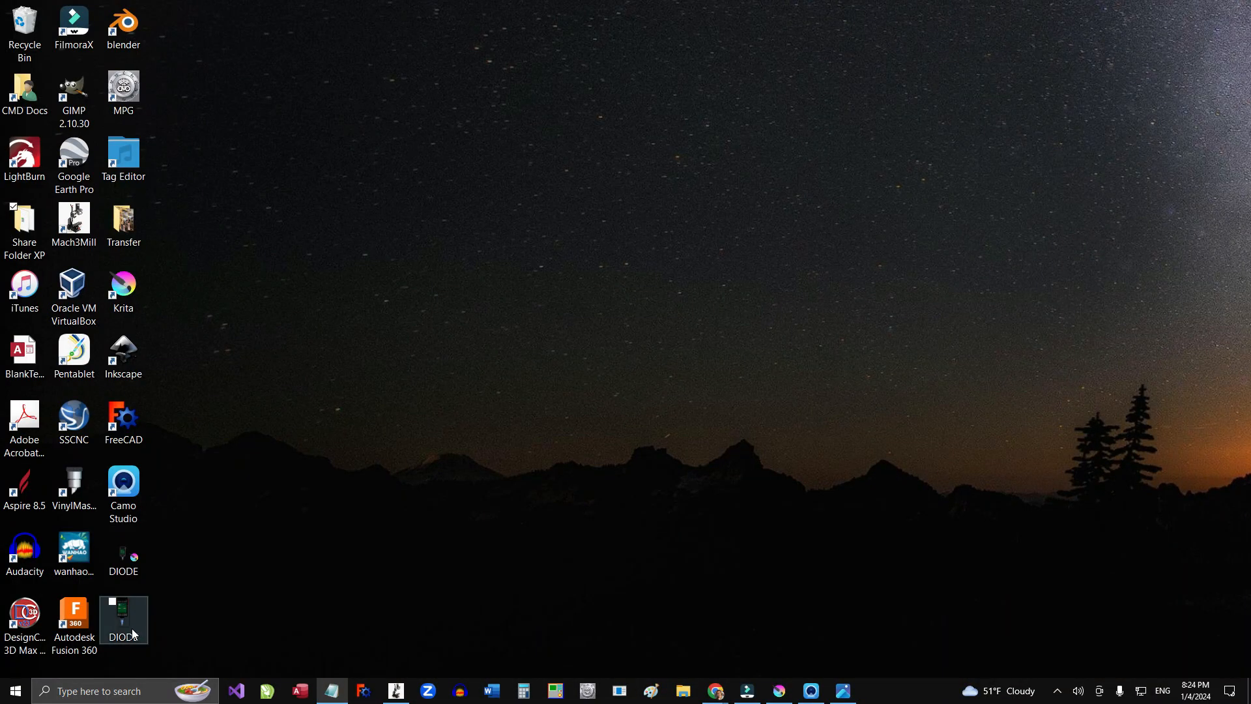
pyautogui.doubleClick(131, 620)
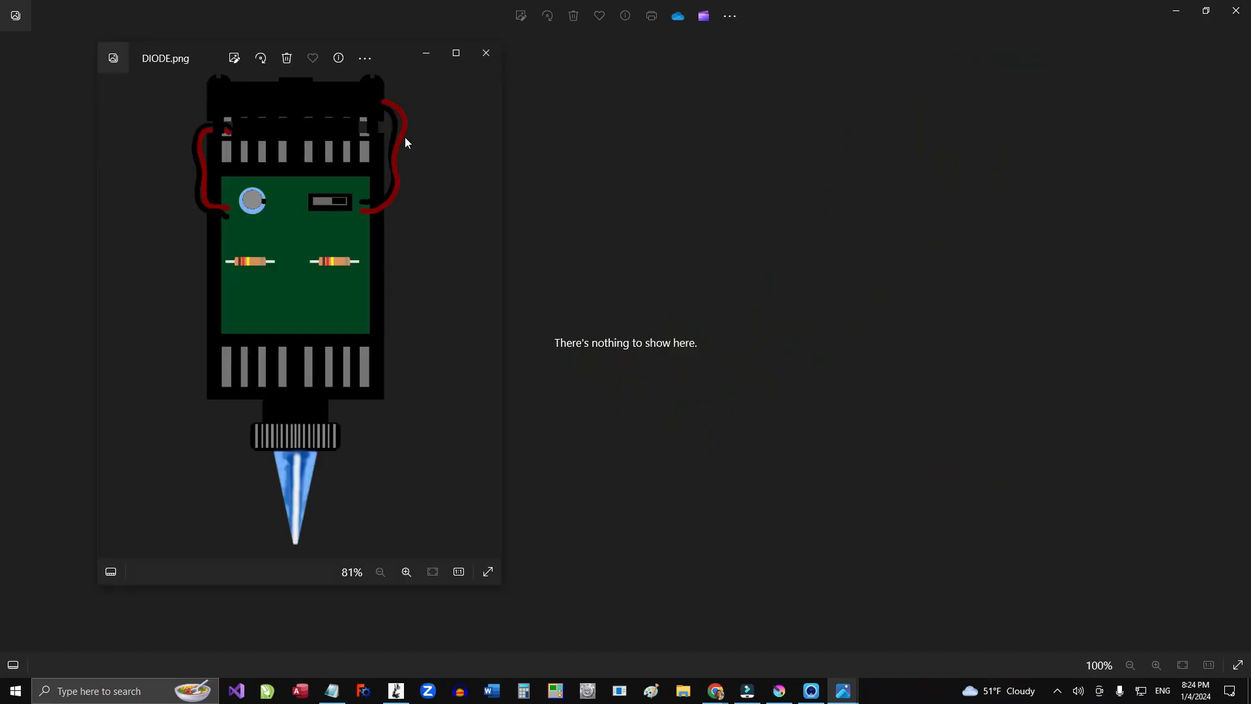
pyautogui.moveTo(400, 53); pyautogui.dragTo(739, 97)
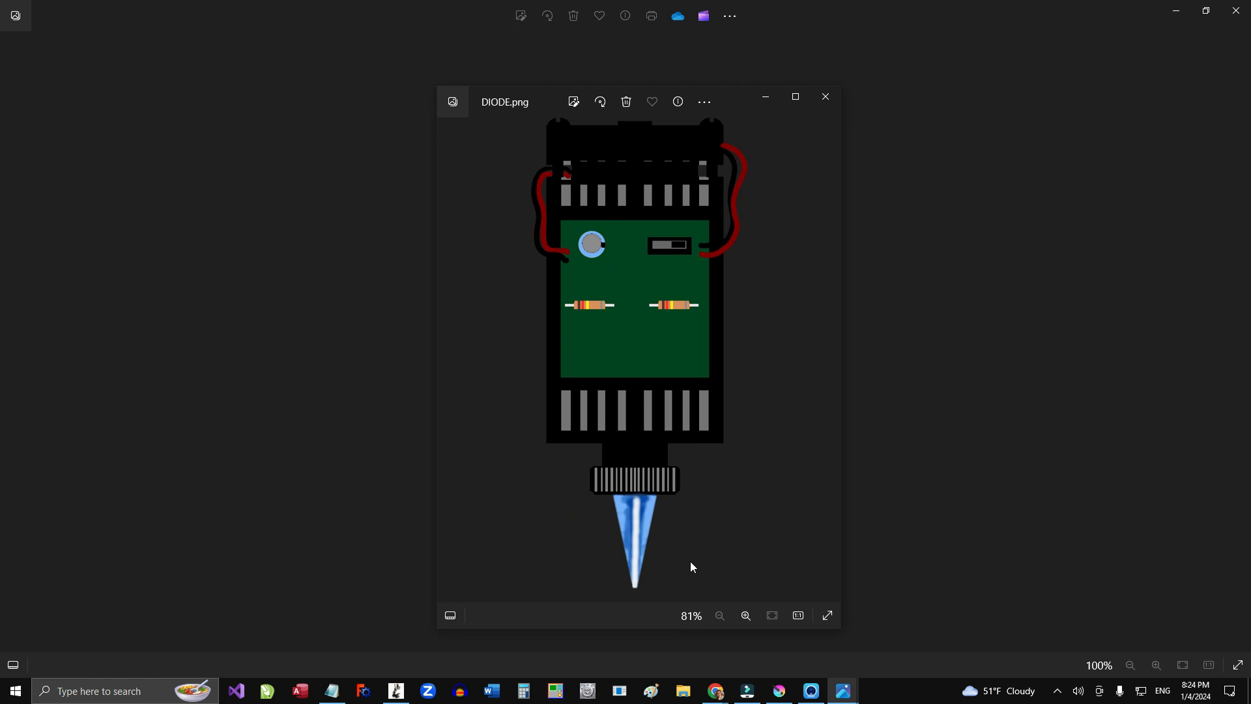
pyautogui.click(824, 98)
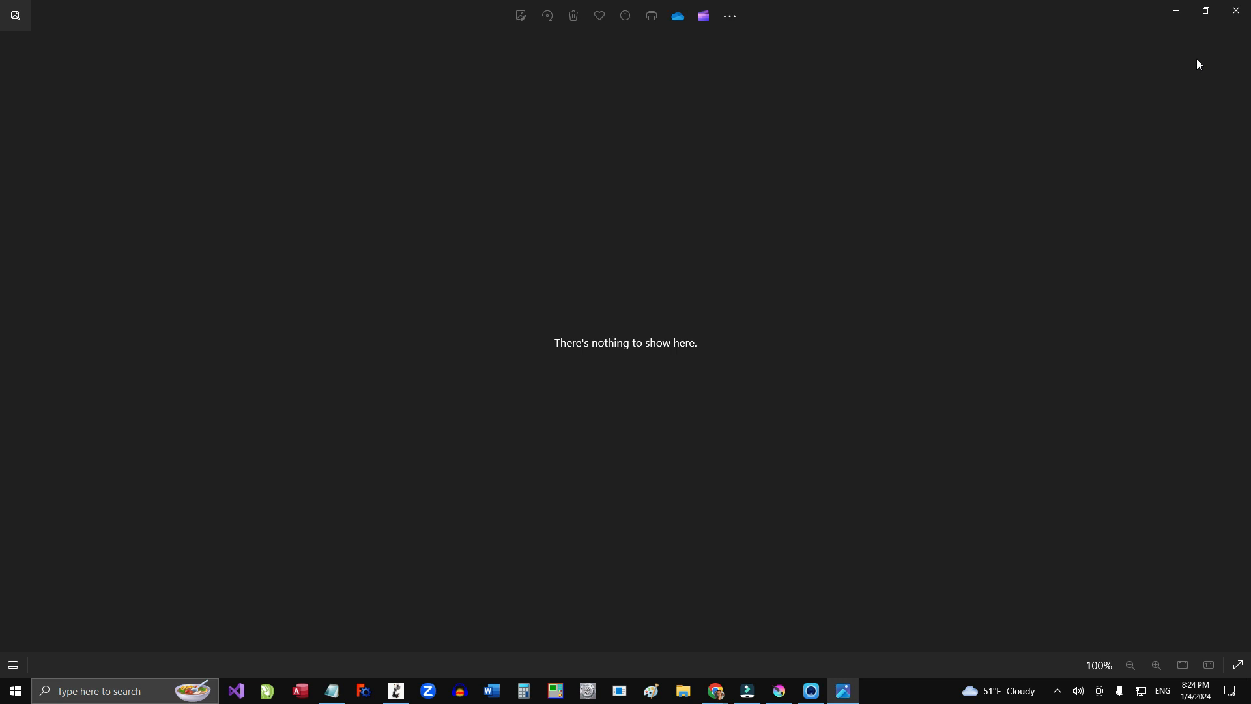
pyautogui.click(1236, 10)
# Step: Move DIODE.png from the desktop into the MillBitmaps folder under C:\mach3\Bitmaps in File Explorer, and minimize its window
pyautogui.click(473, 360)
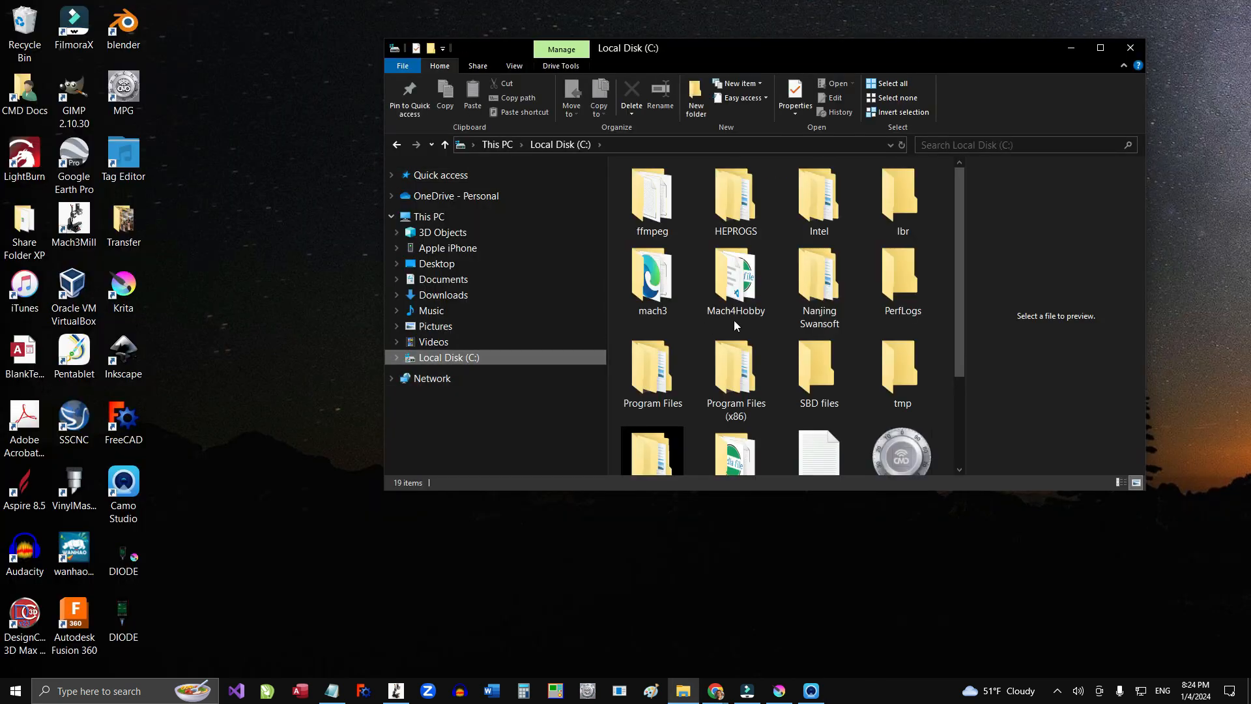
pyautogui.doubleClick(651, 290)
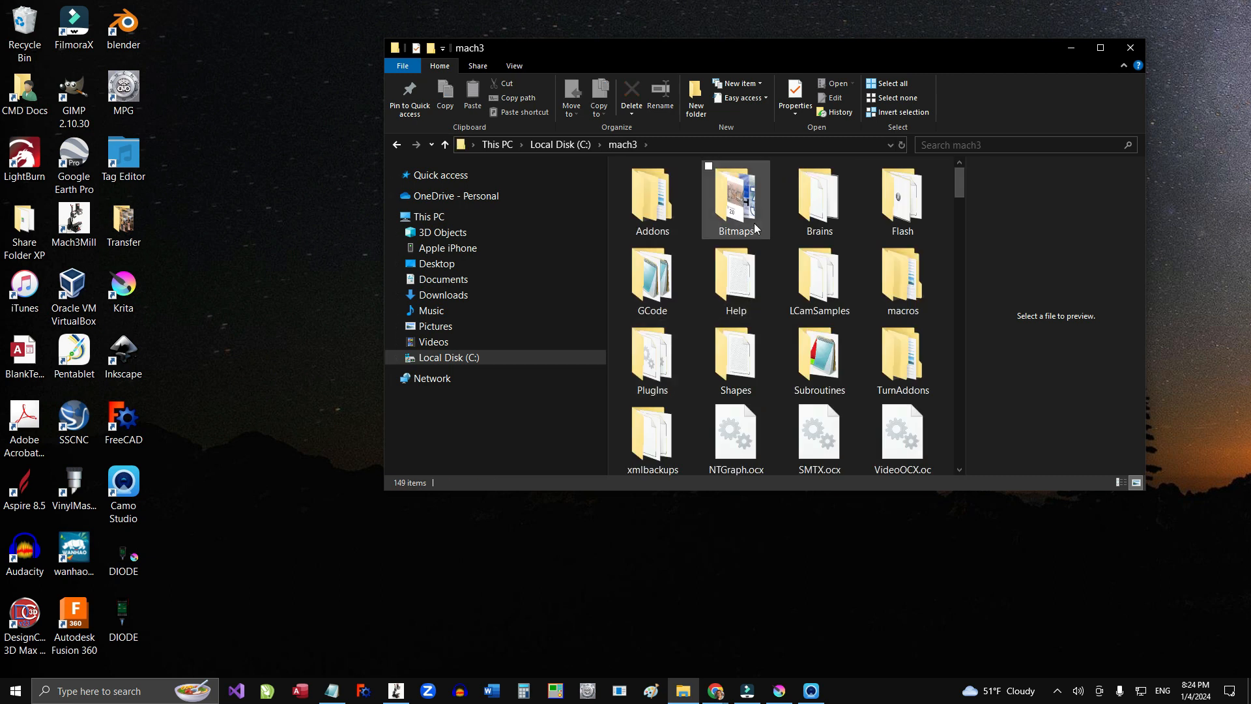
pyautogui.moveTo(741, 226)
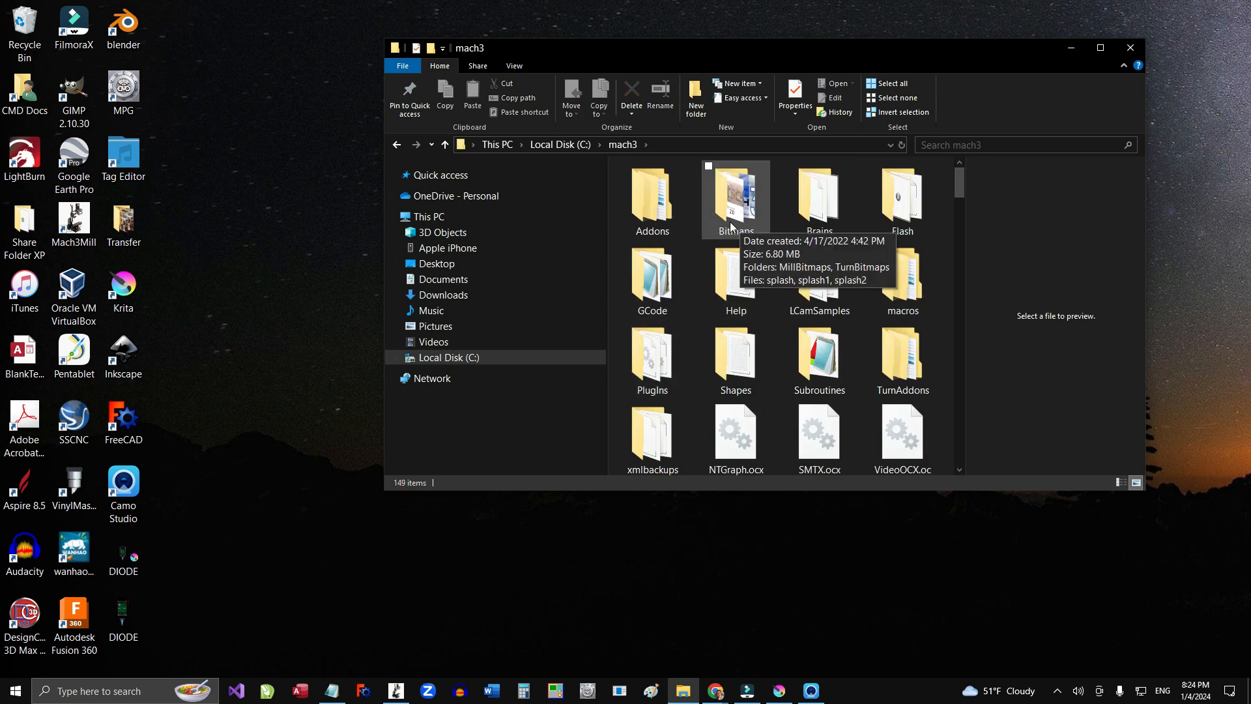
pyautogui.doubleClick(731, 228)
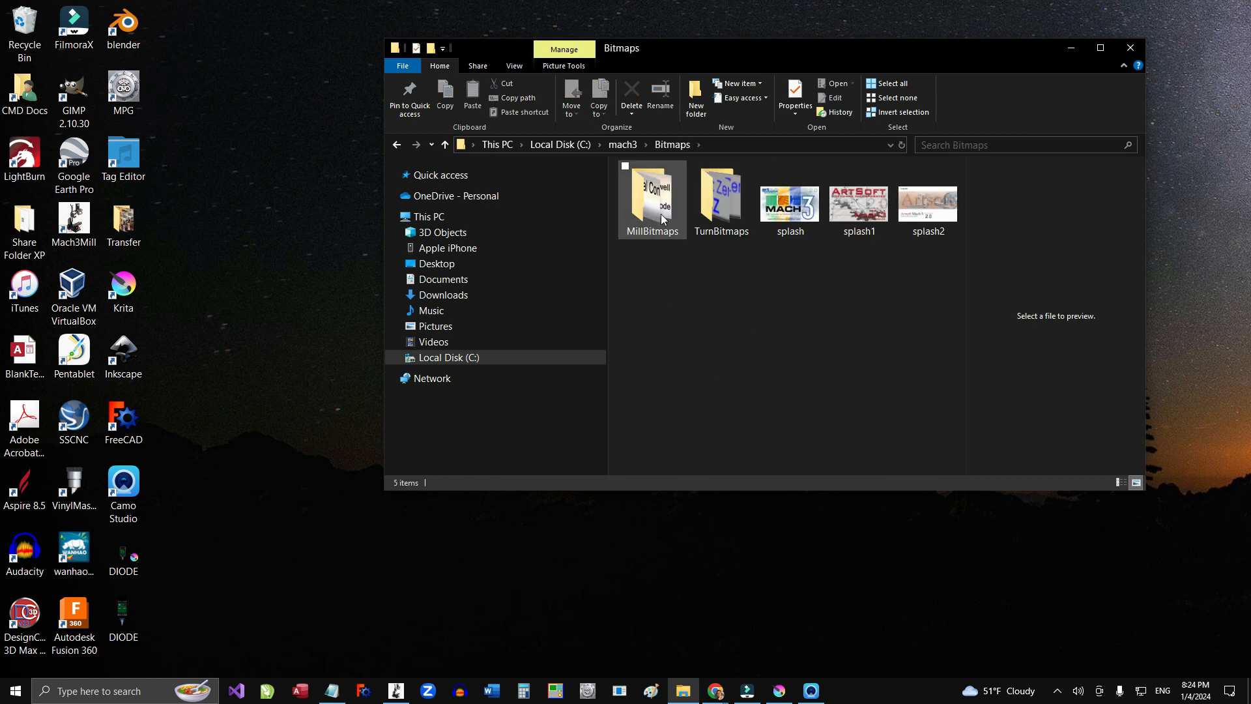
pyautogui.doubleClick(653, 217)
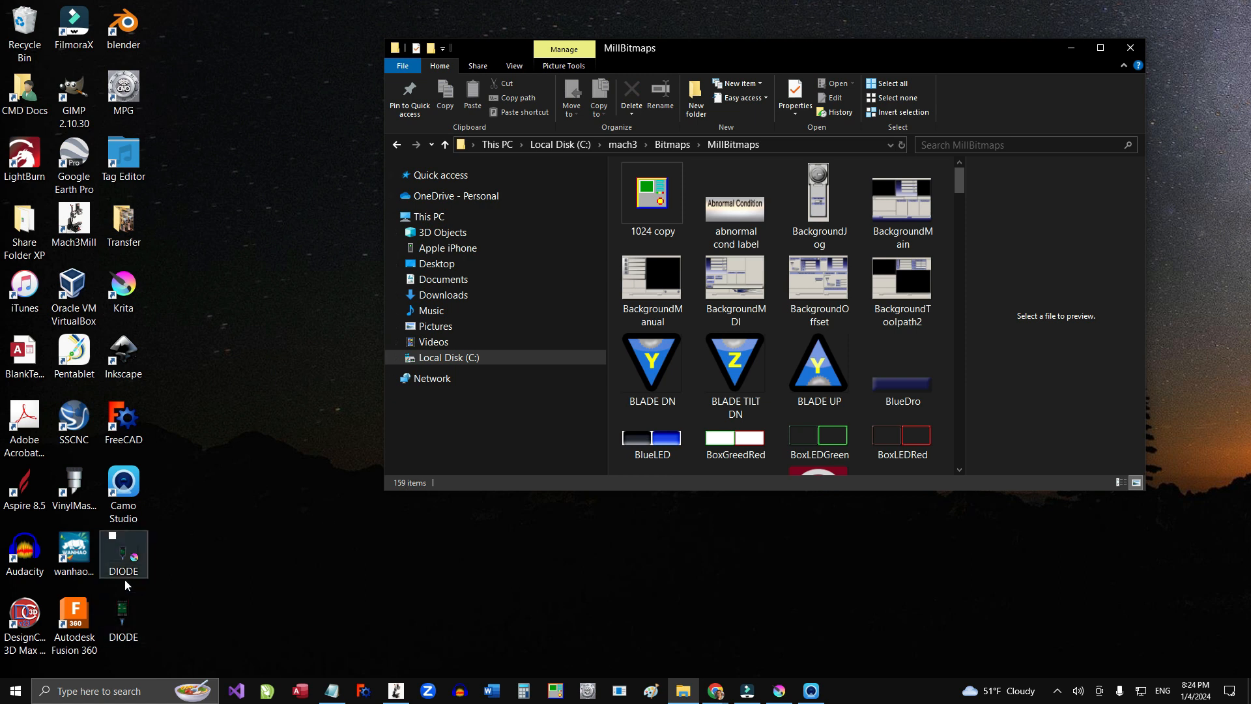
pyautogui.moveTo(122, 618); pyautogui.dragTo(725, 474)
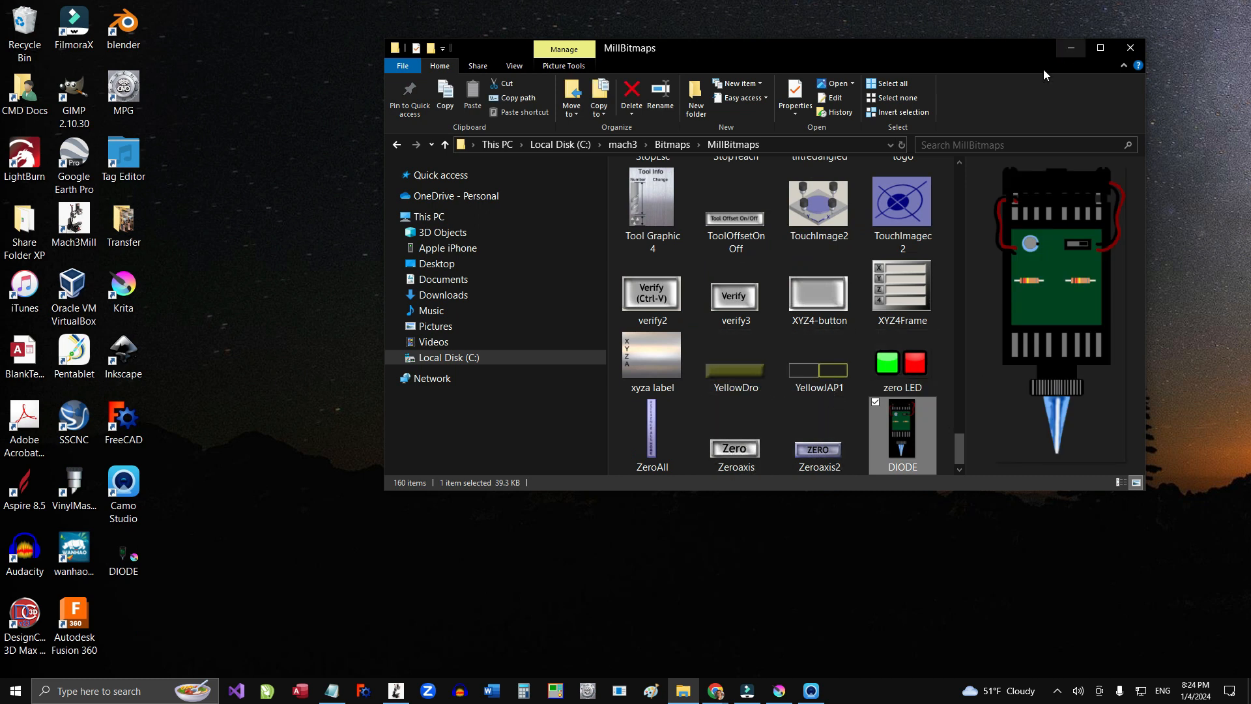
pyautogui.click(1071, 49)
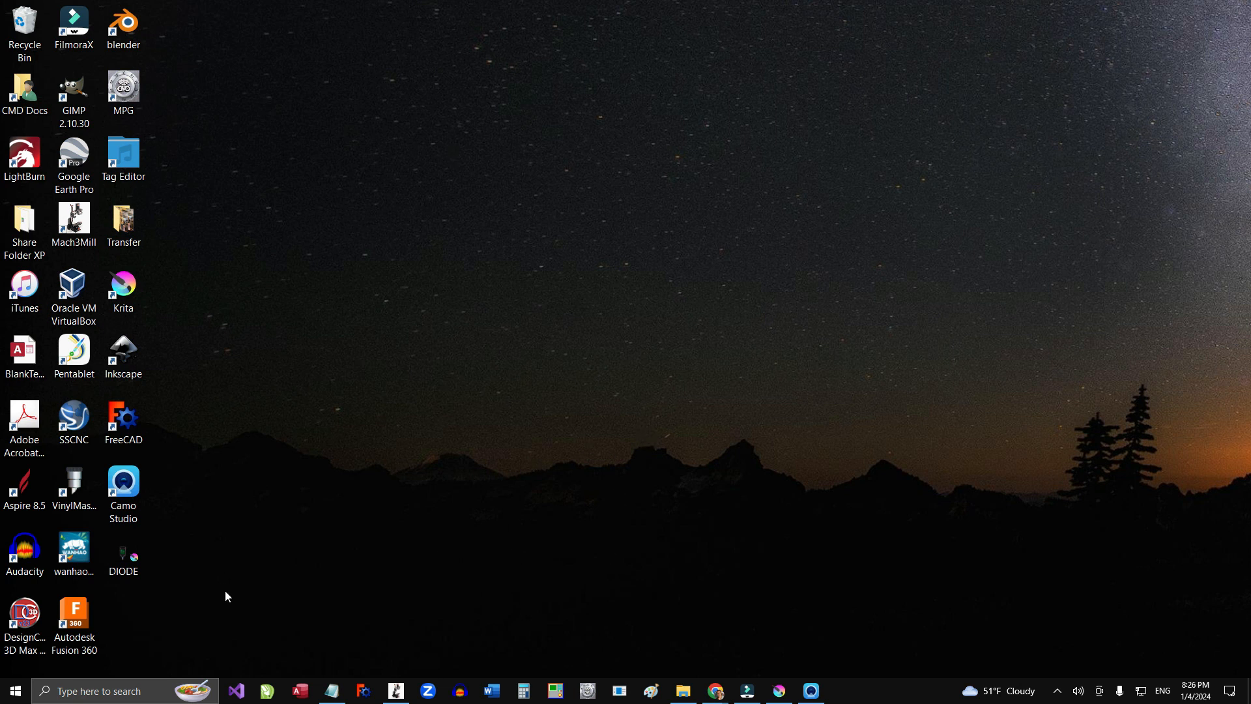
# Step: Start Oracle VM VirtualBox and move the desktop's DIODE PNG into Share Folder XP
pyautogui.doubleClick(82, 285)
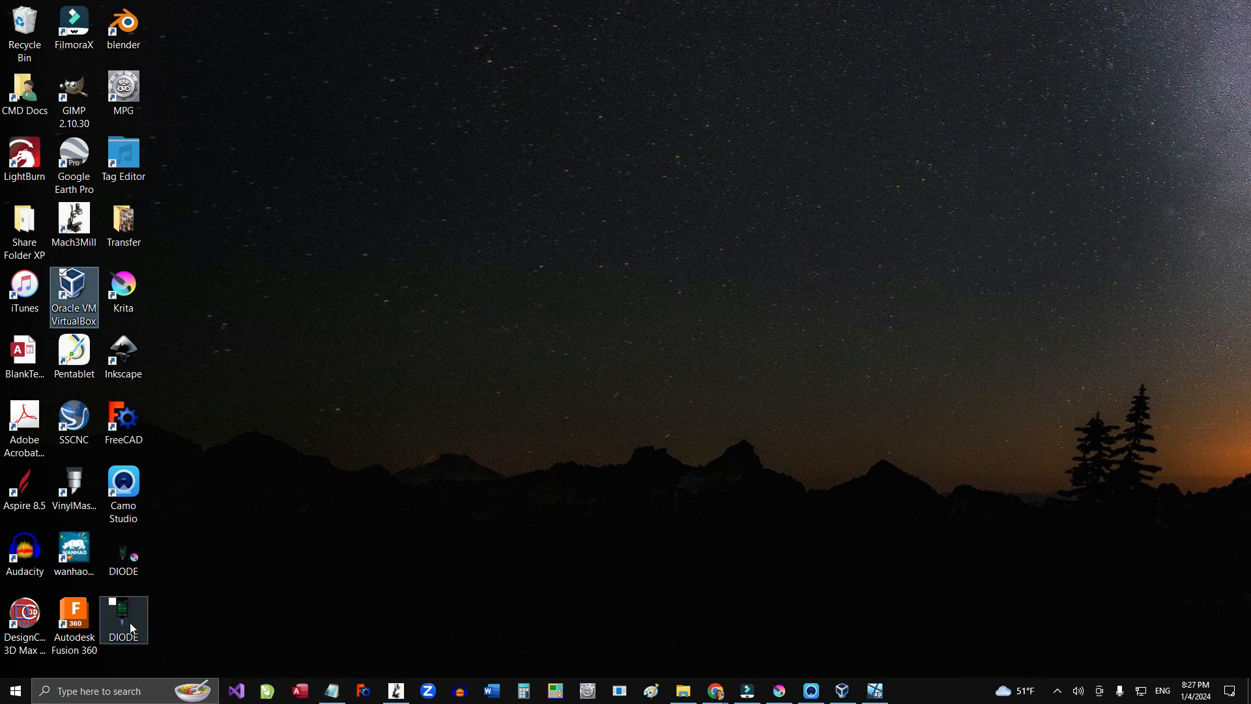
pyautogui.moveTo(130, 623); pyautogui.dragTo(27, 248)
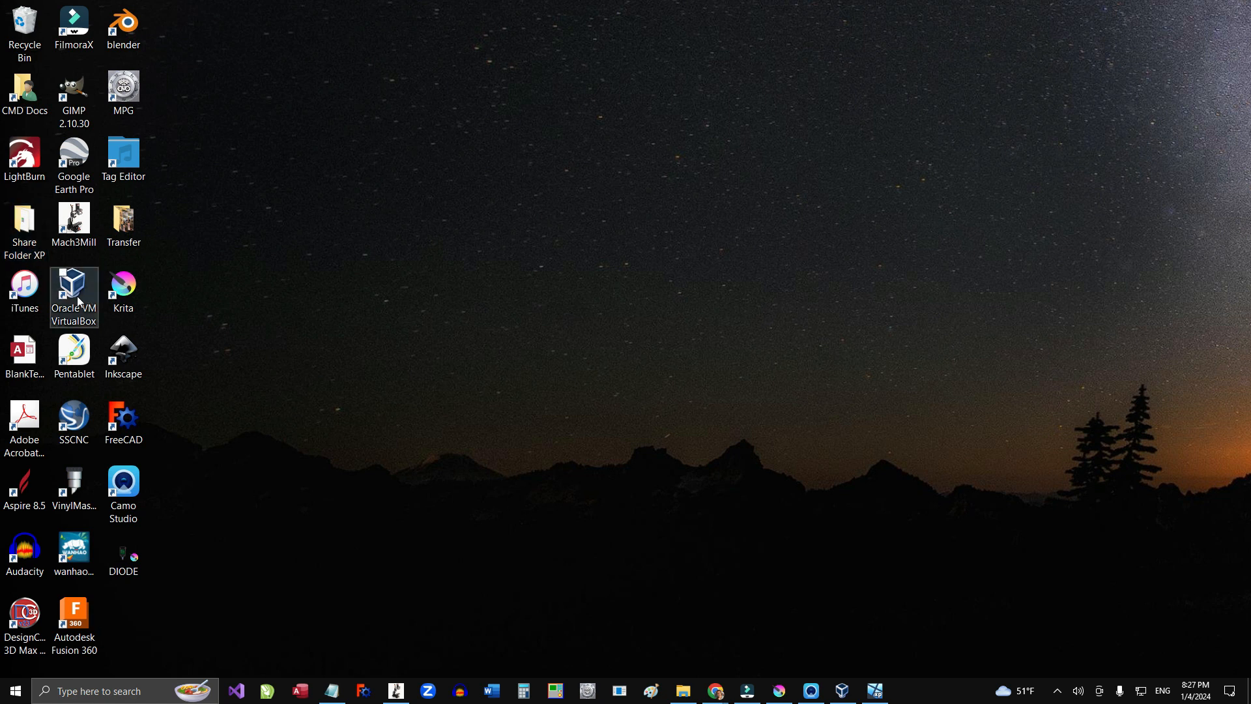
# Step: Examine the background image of LASER diode mod.set in MachScreen on the Windows XP virtual machine, and return to Krita
pyautogui.click(875, 690)
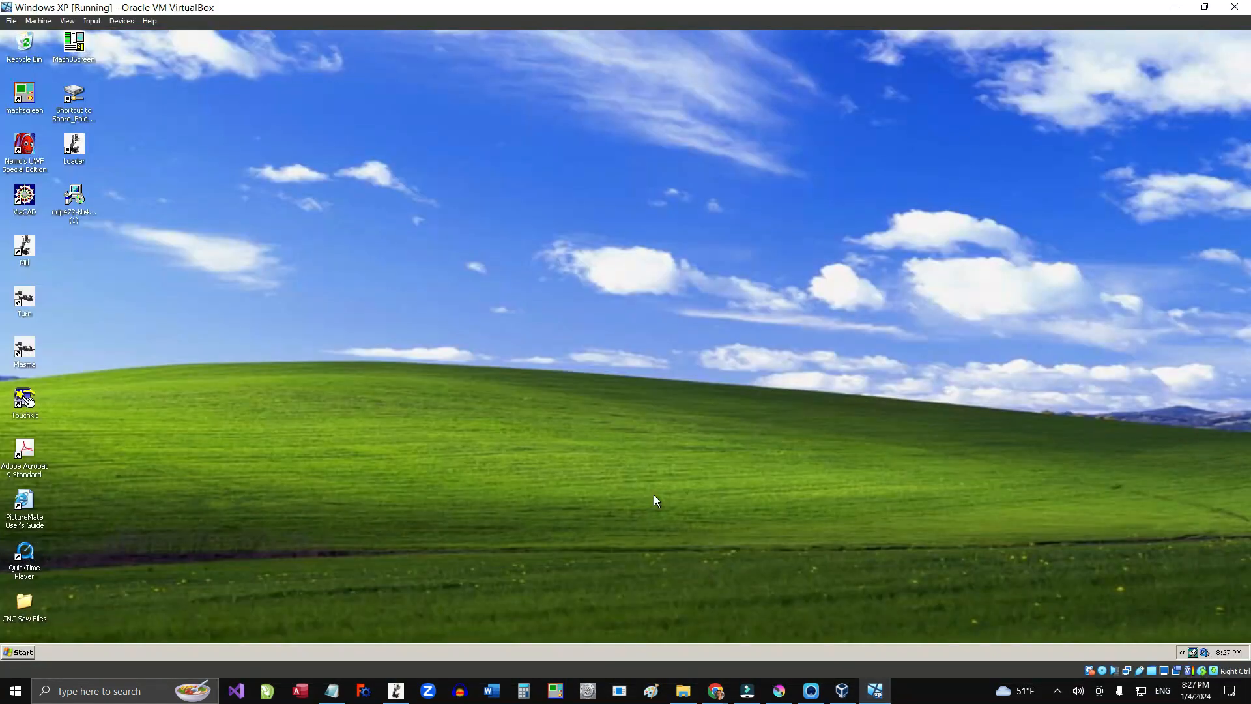
pyautogui.doubleClick(27, 103)
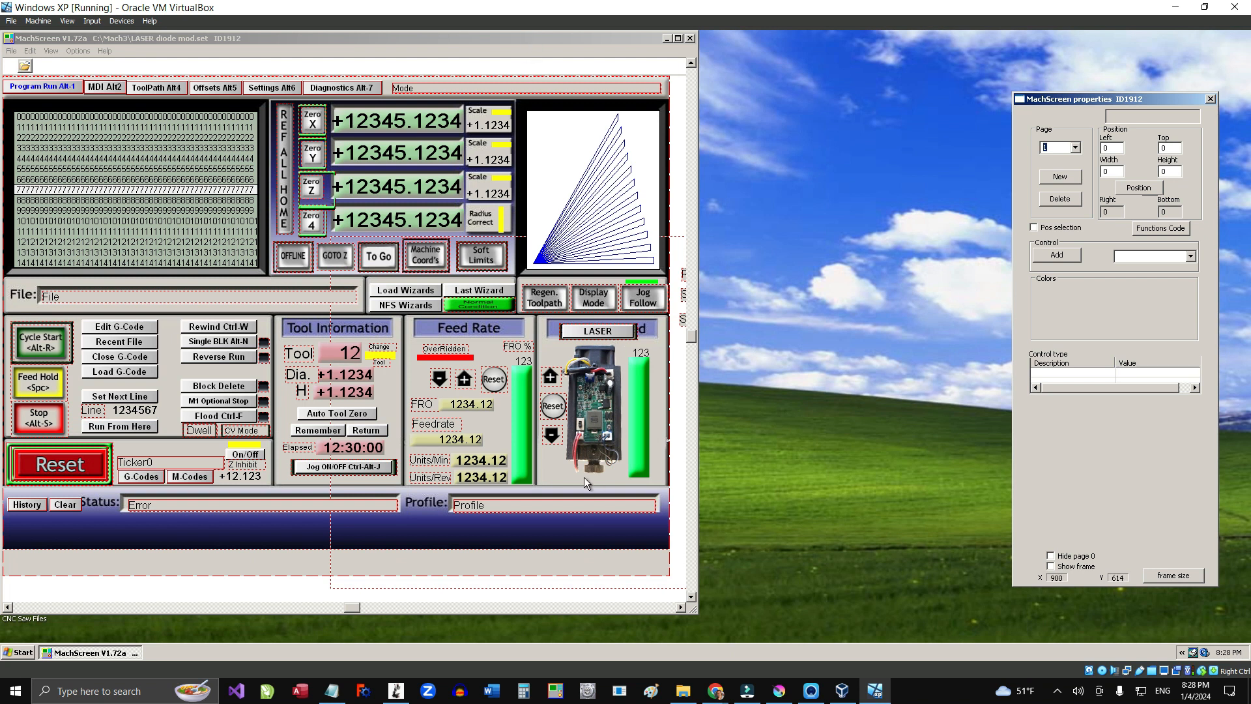
pyautogui.click(281, 485)
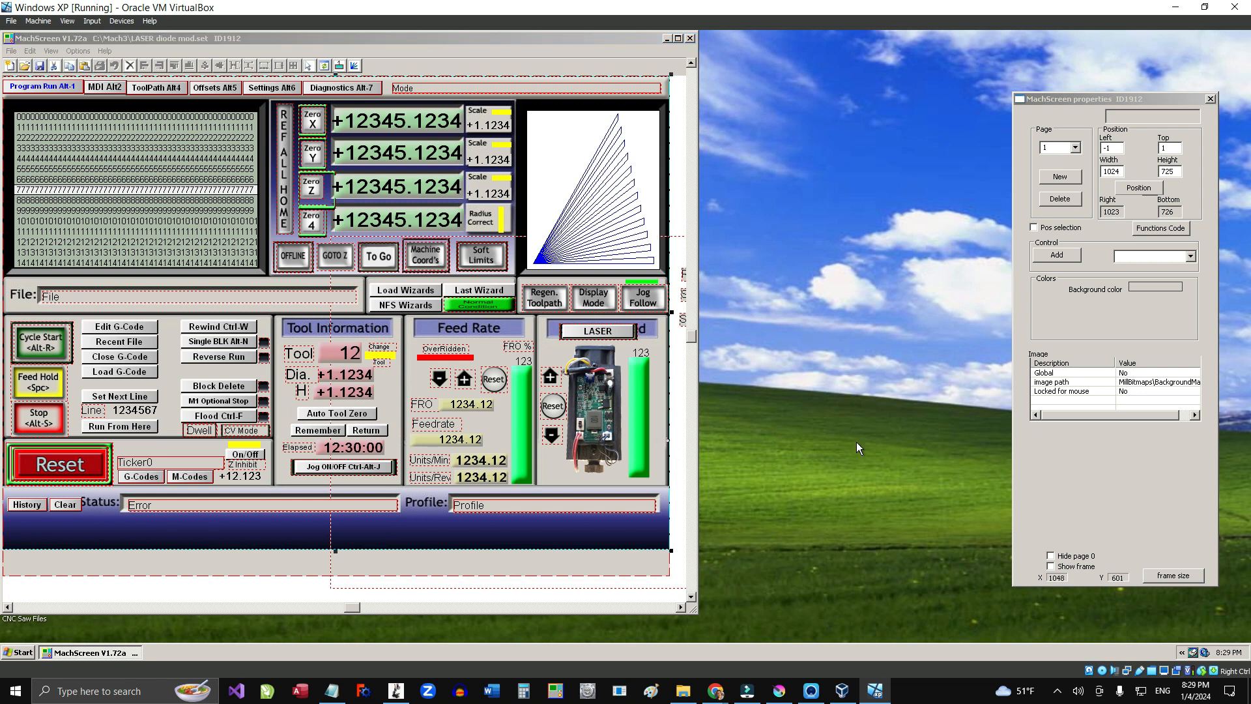
pyautogui.click(1175, 7)
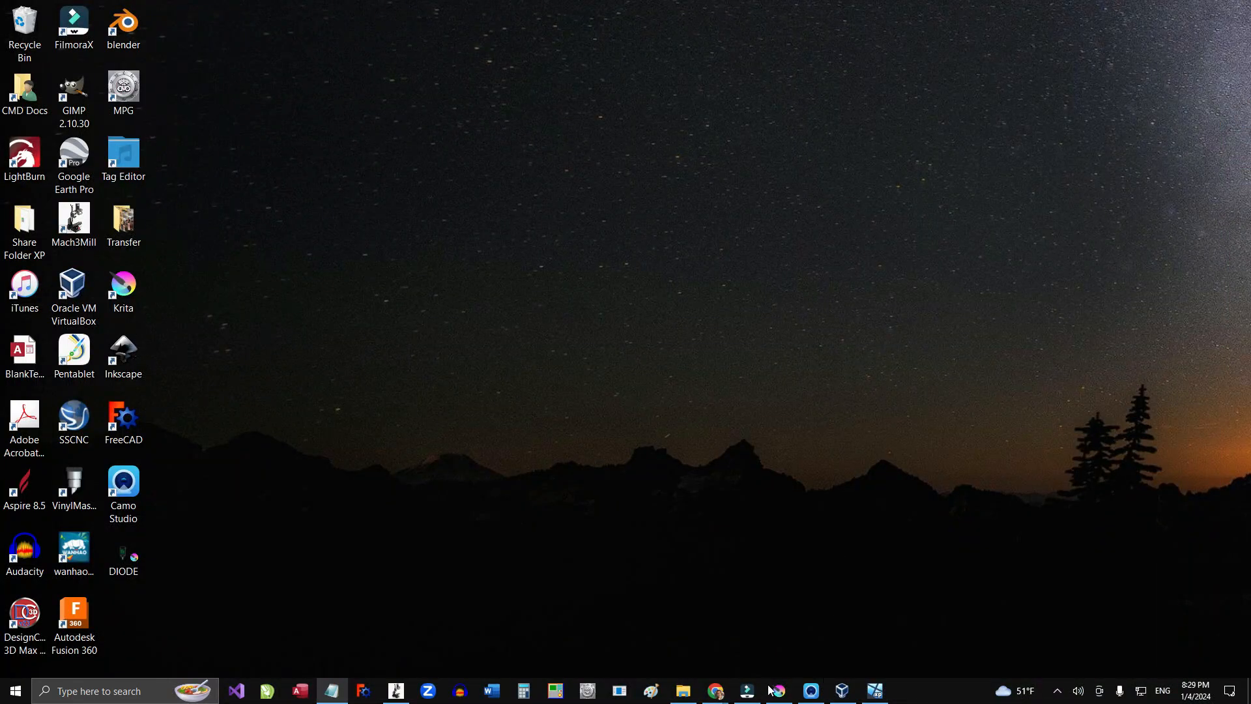
pyautogui.click(774, 690)
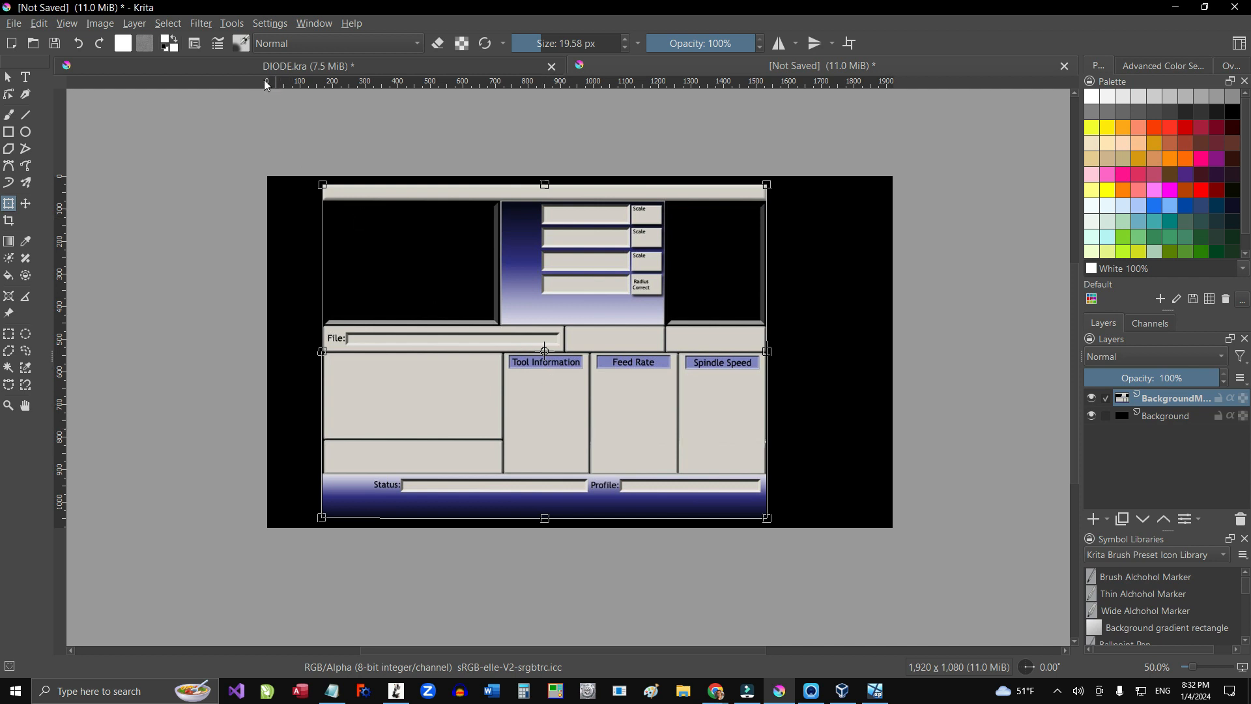
pyautogui.click(137, 24)
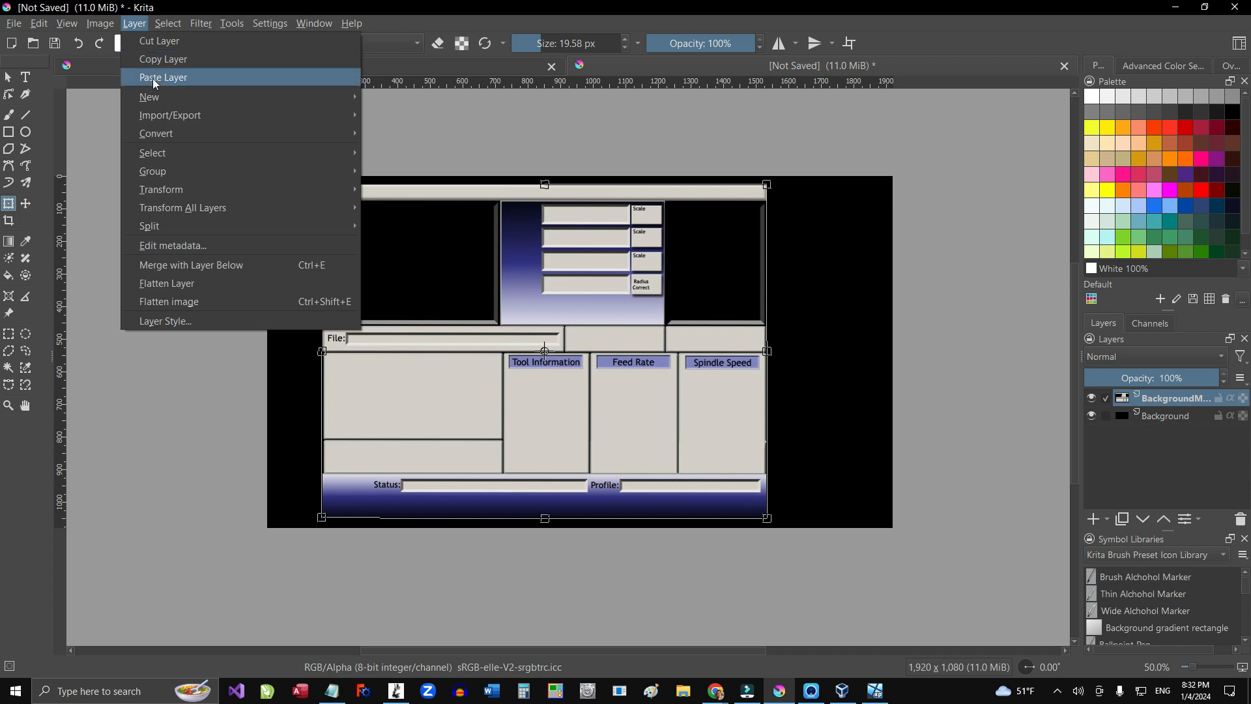
pyautogui.moveTo(293, 115)
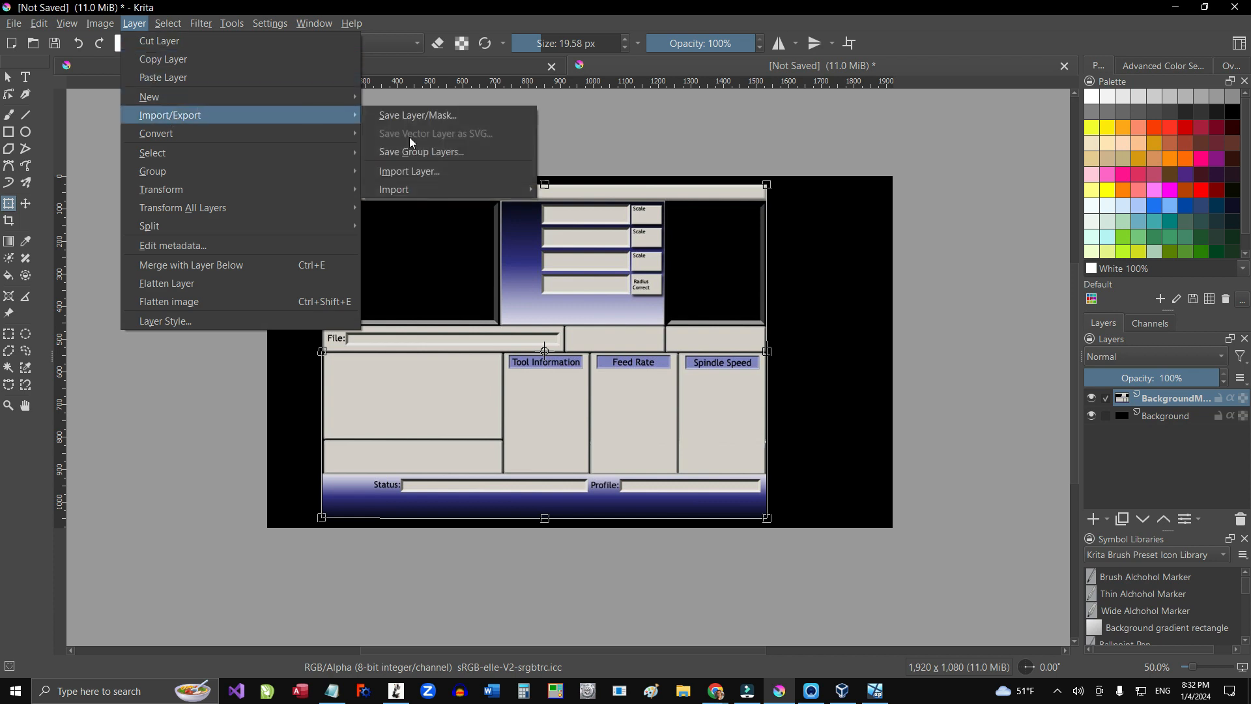
pyautogui.click(436, 174)
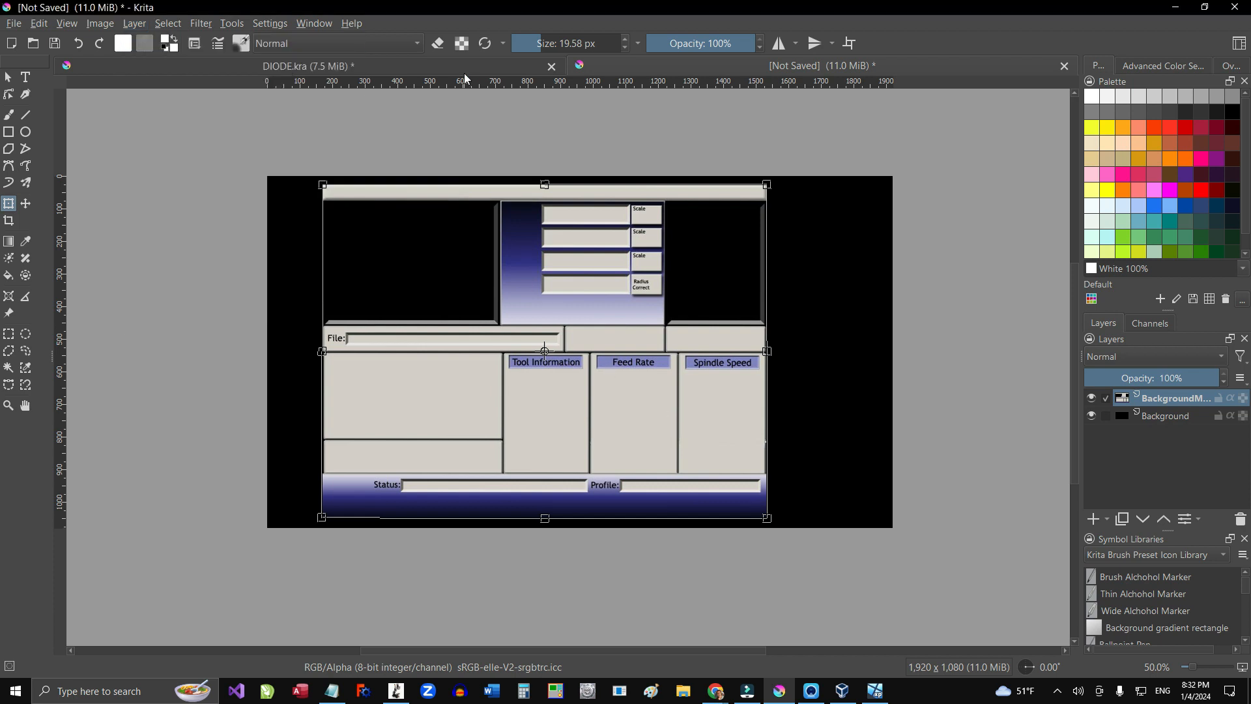
# Step: Copy the DIODE layer from DIODE.kra and paste it as a layer into the unsaved screen background document
pyautogui.click(464, 70)
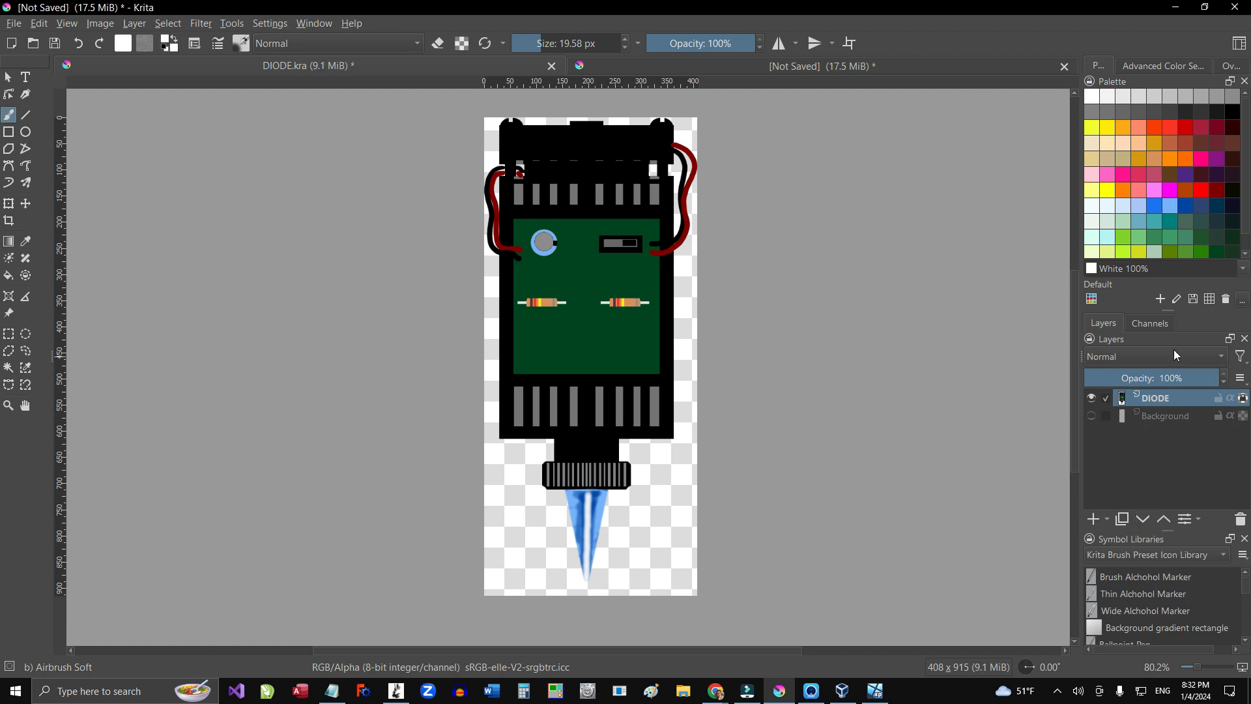
pyautogui.rightClick(1166, 401)
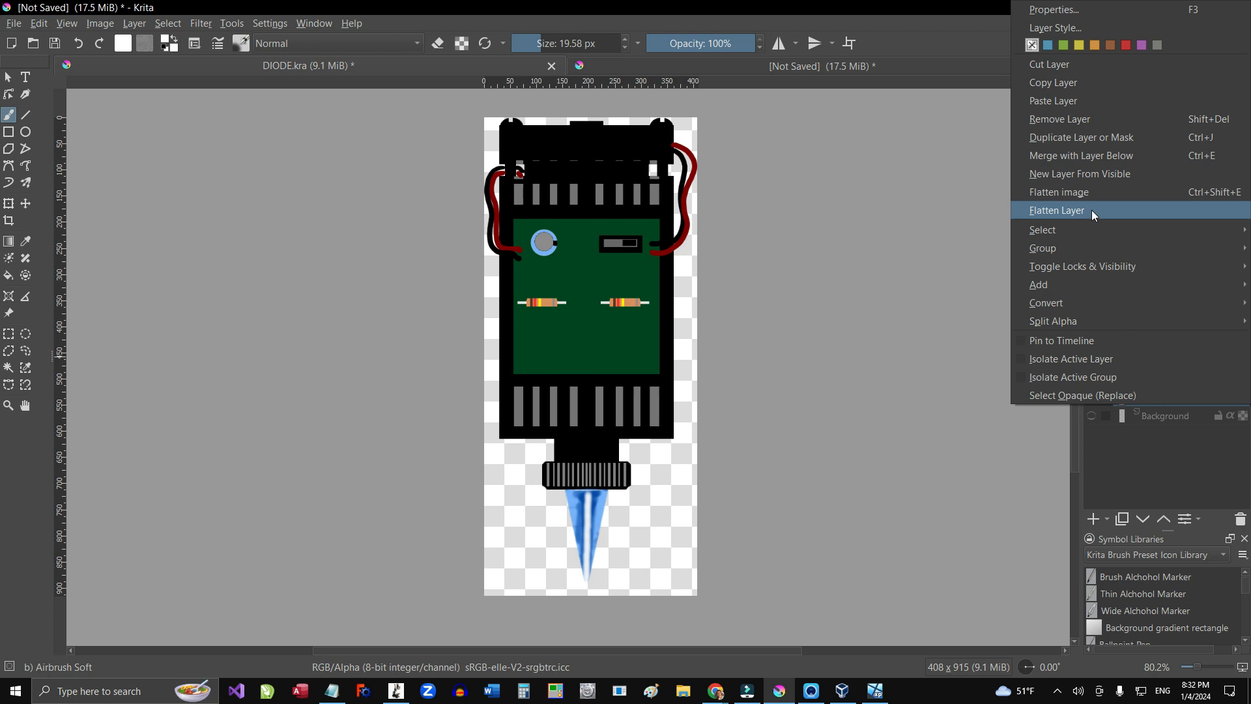
pyautogui.click(1075, 83)
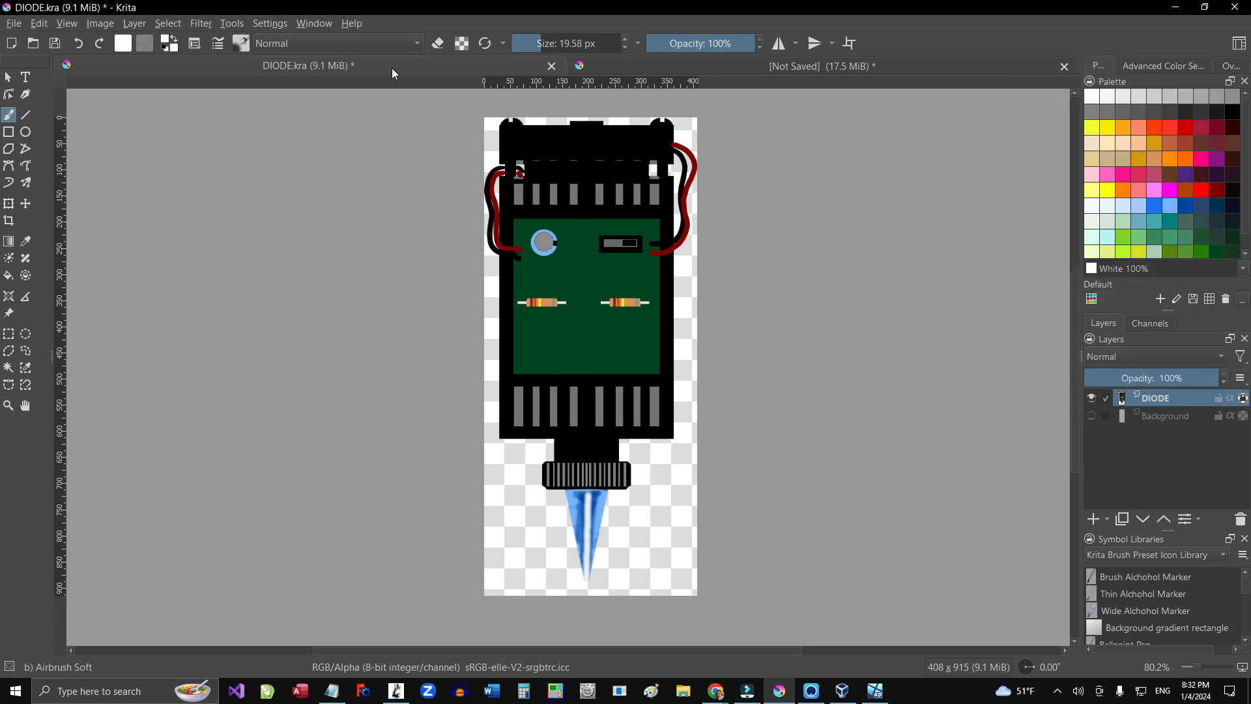
pyautogui.click(623, 68)
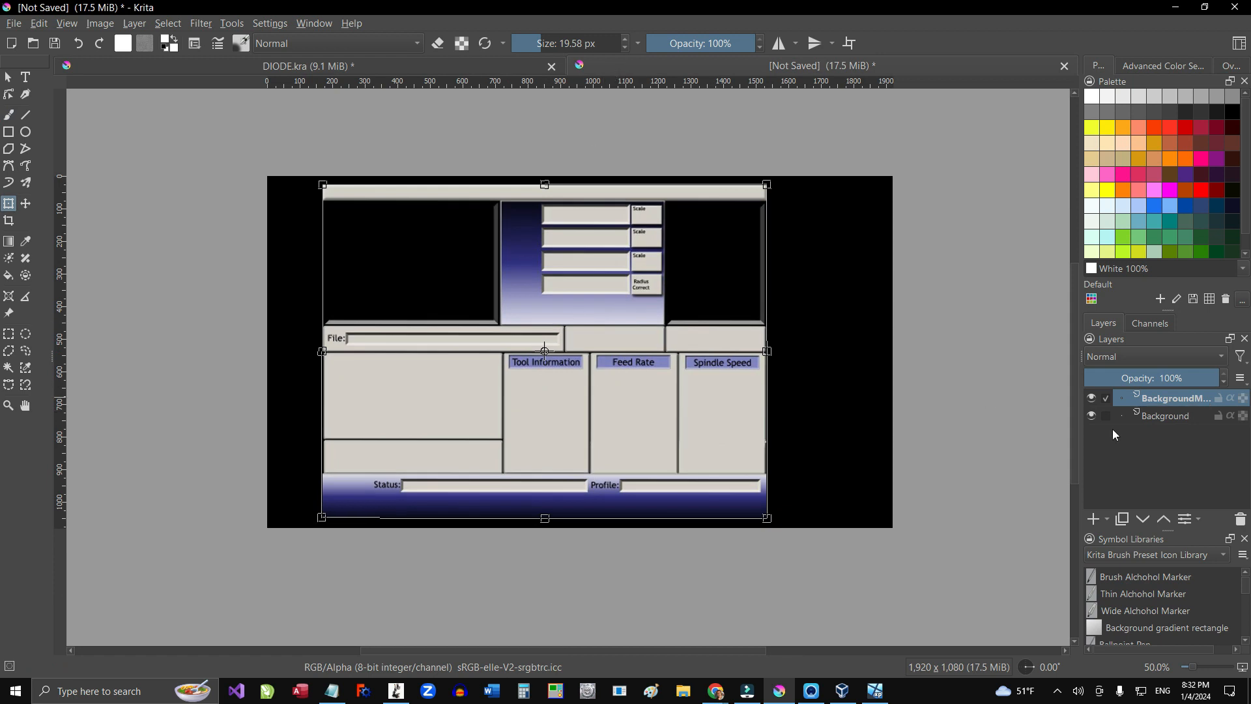
pyautogui.rightClick(1157, 404)
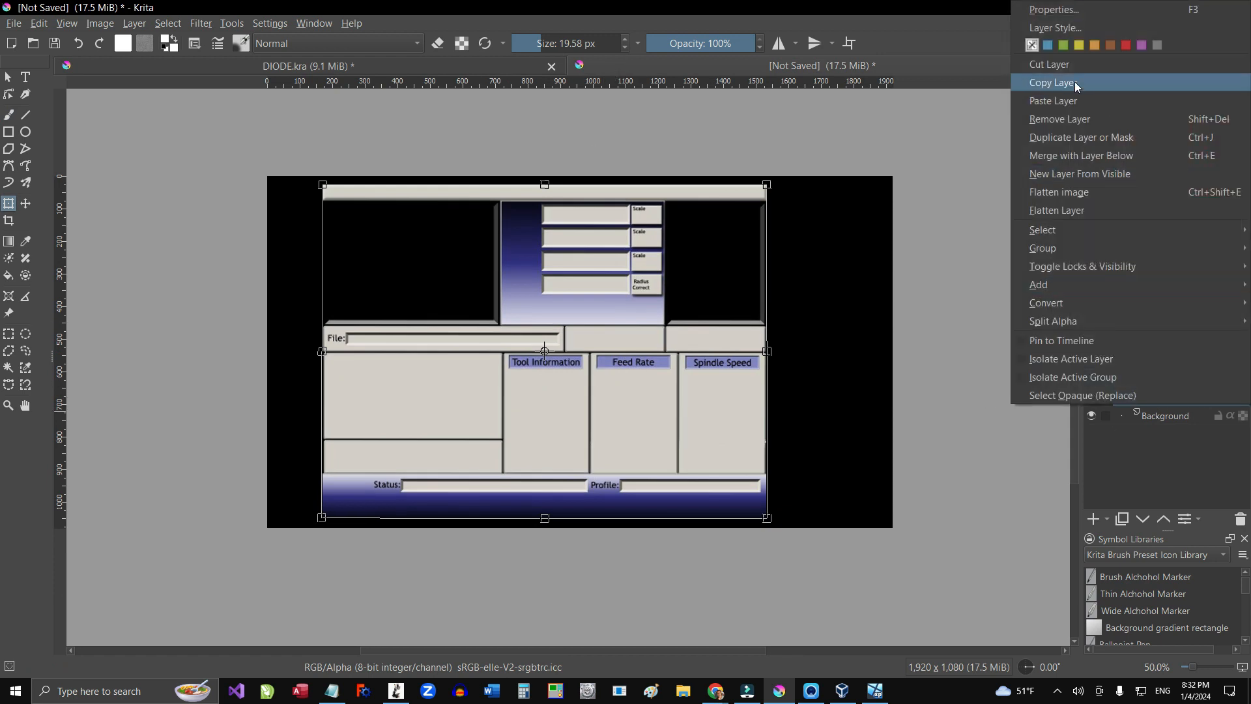
pyautogui.click(1070, 103)
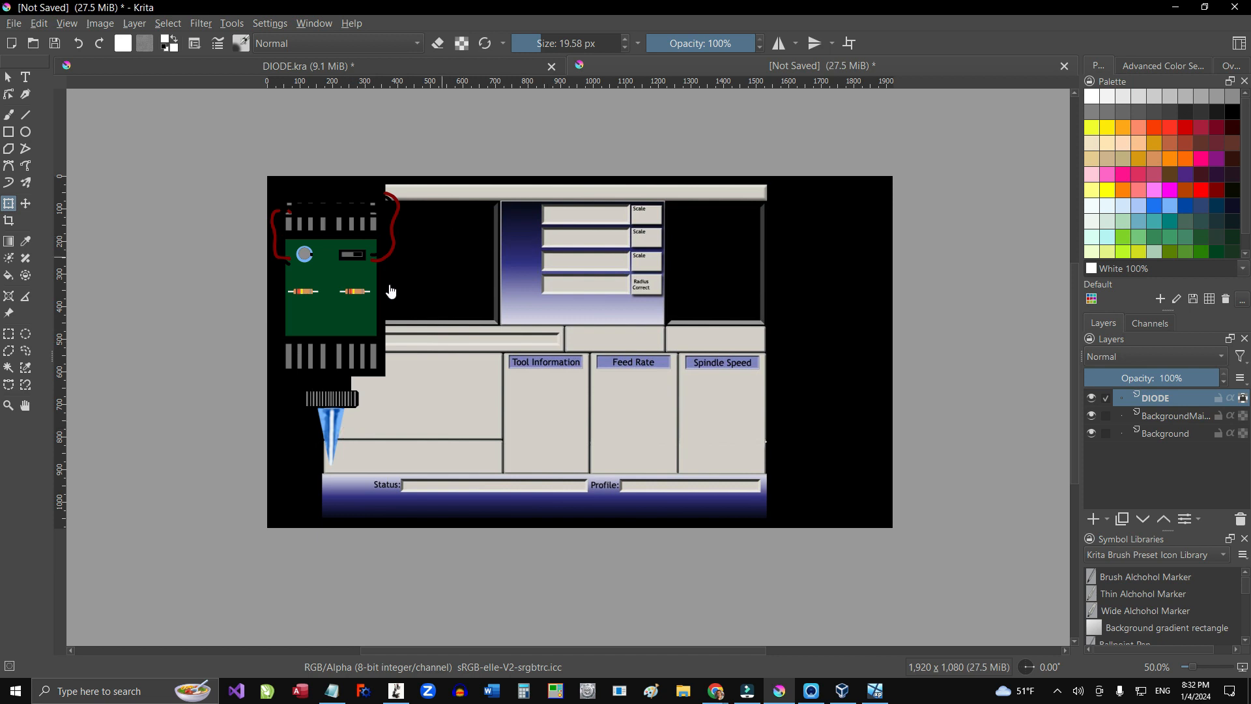
# Step: Scale the pasted diode down and place it beneath the Spindle Speed heading of the screen background
pyautogui.click(336, 323)
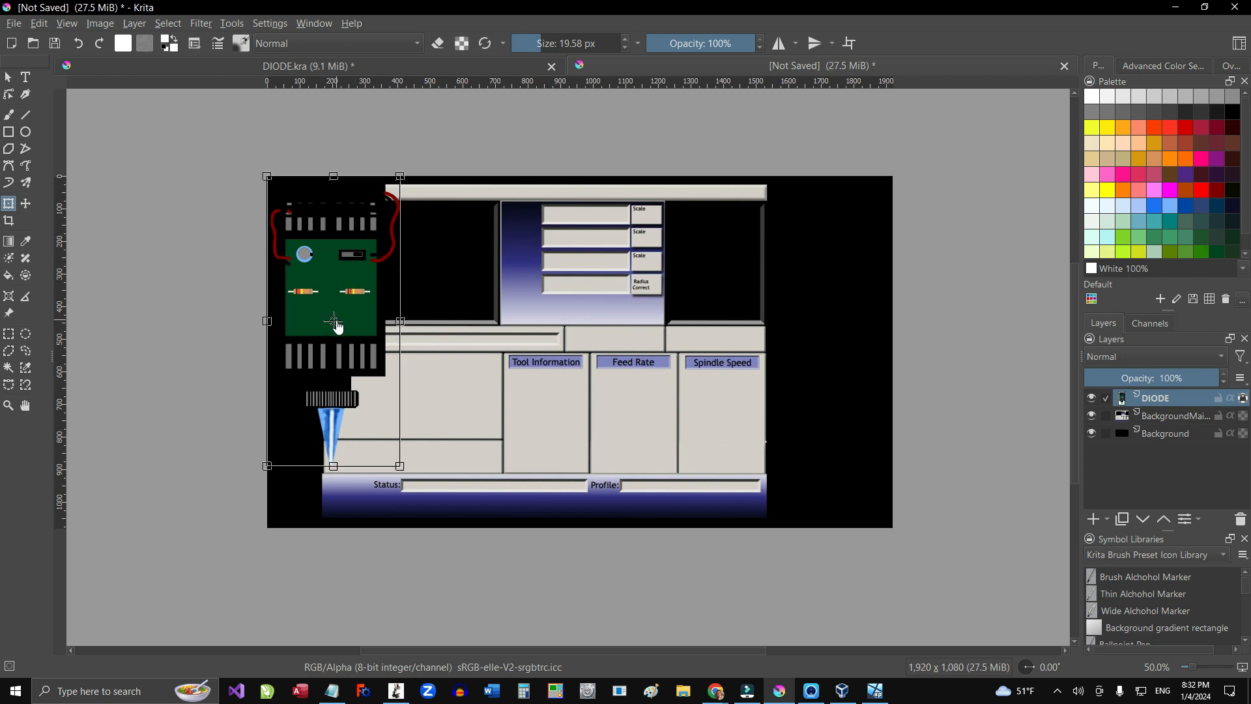
pyautogui.moveTo(266, 178); pyautogui.dragTo(352, 362)
pyautogui.moveTo(379, 427); pyautogui.dragTo(728, 434)
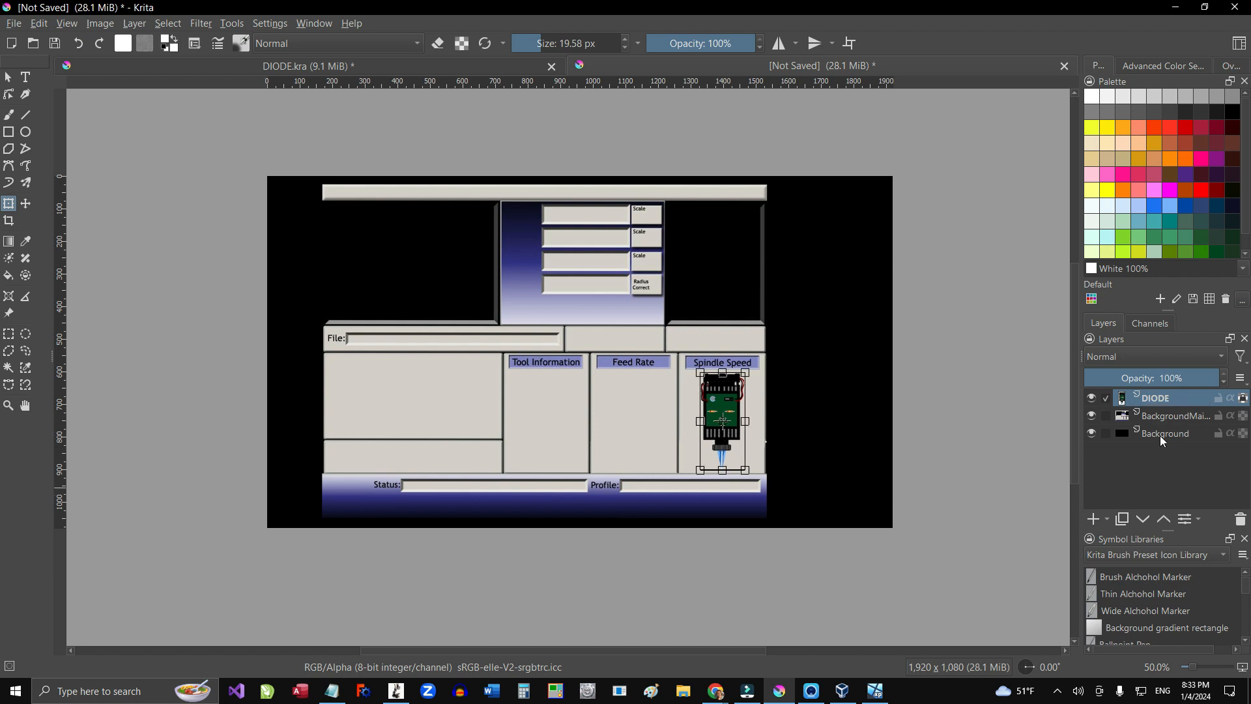
# Step: Hide the black Background layer and merge the DIODE layer into the screen background layer below it
pyautogui.click(1091, 434)
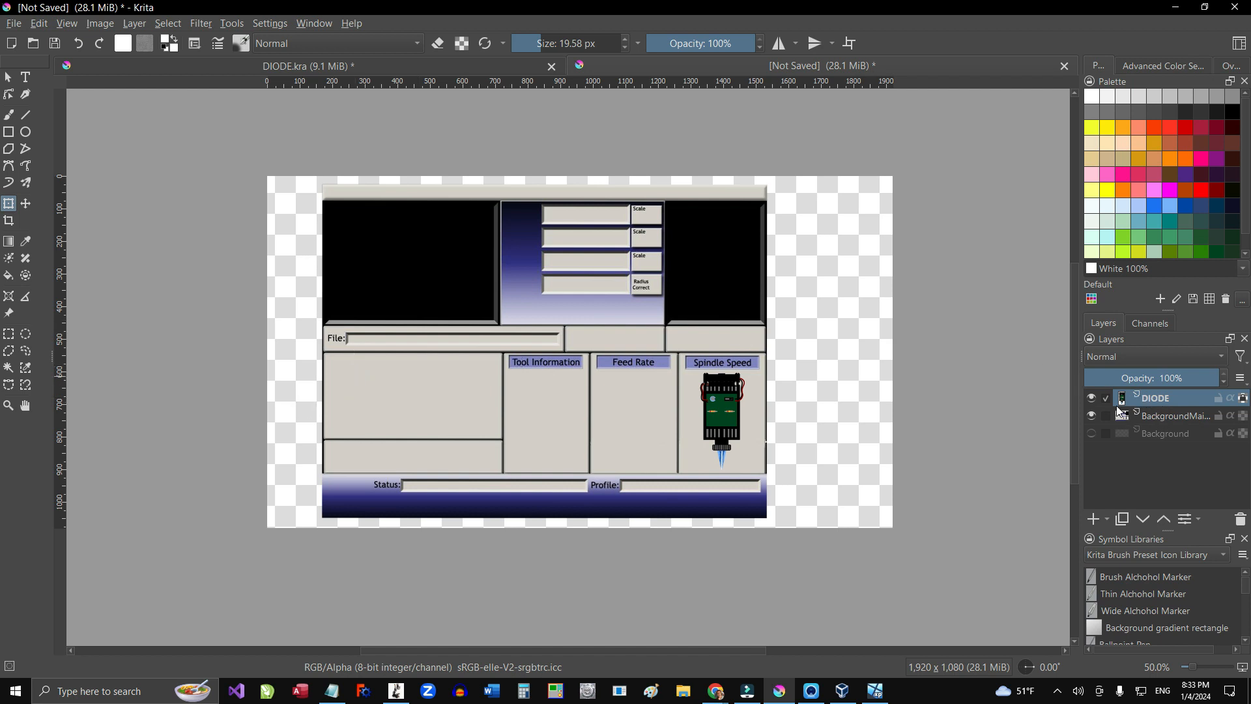
pyautogui.moveTo(1119, 410)
pyautogui.hotkey('ctrl', 'e')
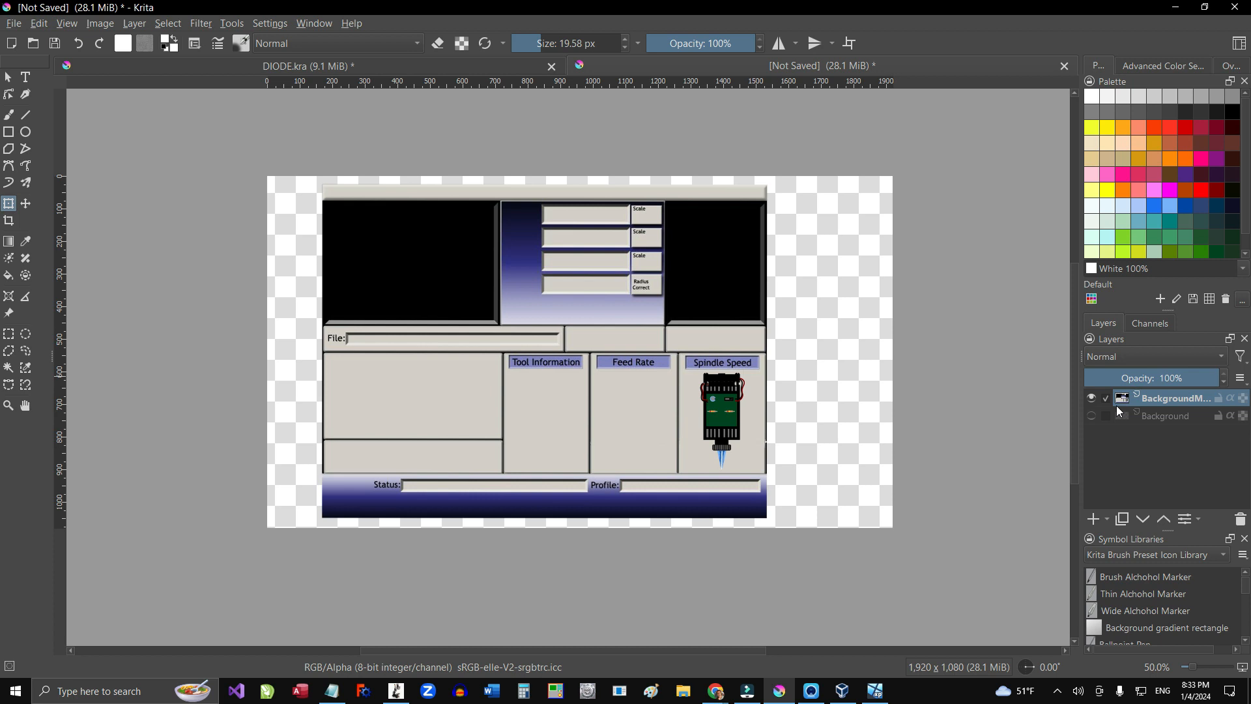
pyautogui.click(1092, 398)
pyautogui.click(1093, 399)
# Step: Trim the image to the current layer and export it as a PNG named BACK WITH LASER into Share Folder XP
pyautogui.click(101, 26)
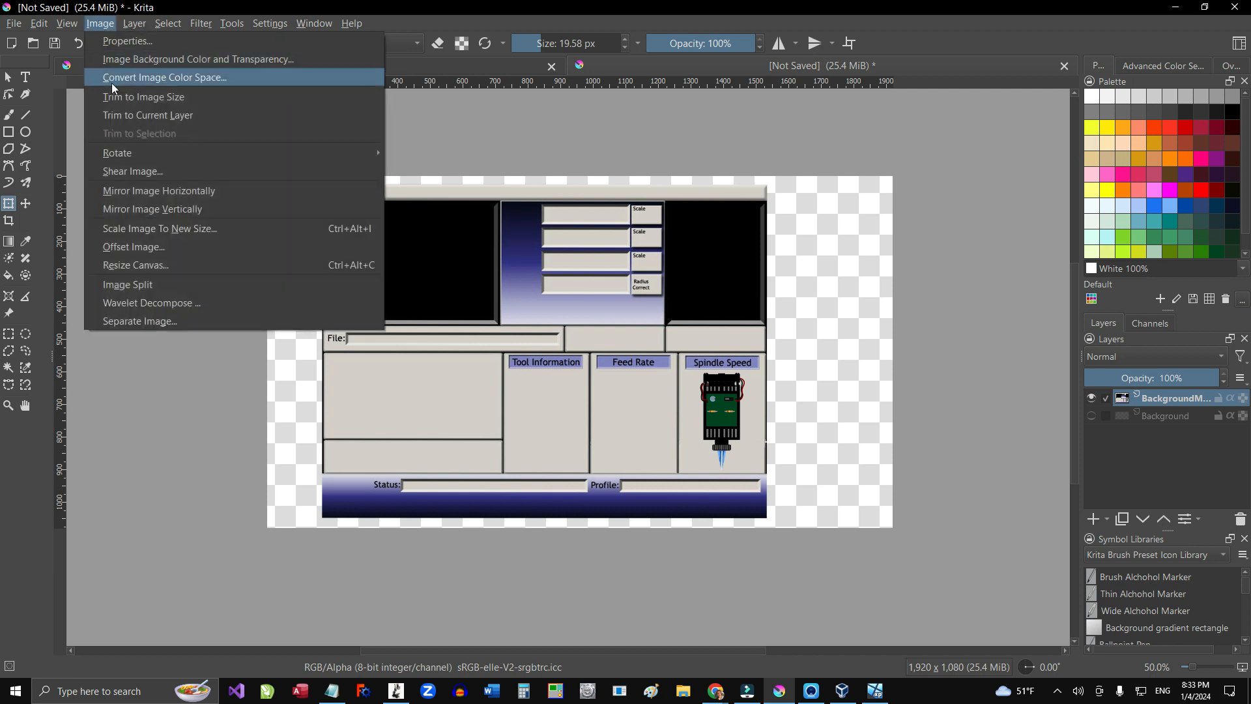
pyautogui.click(128, 115)
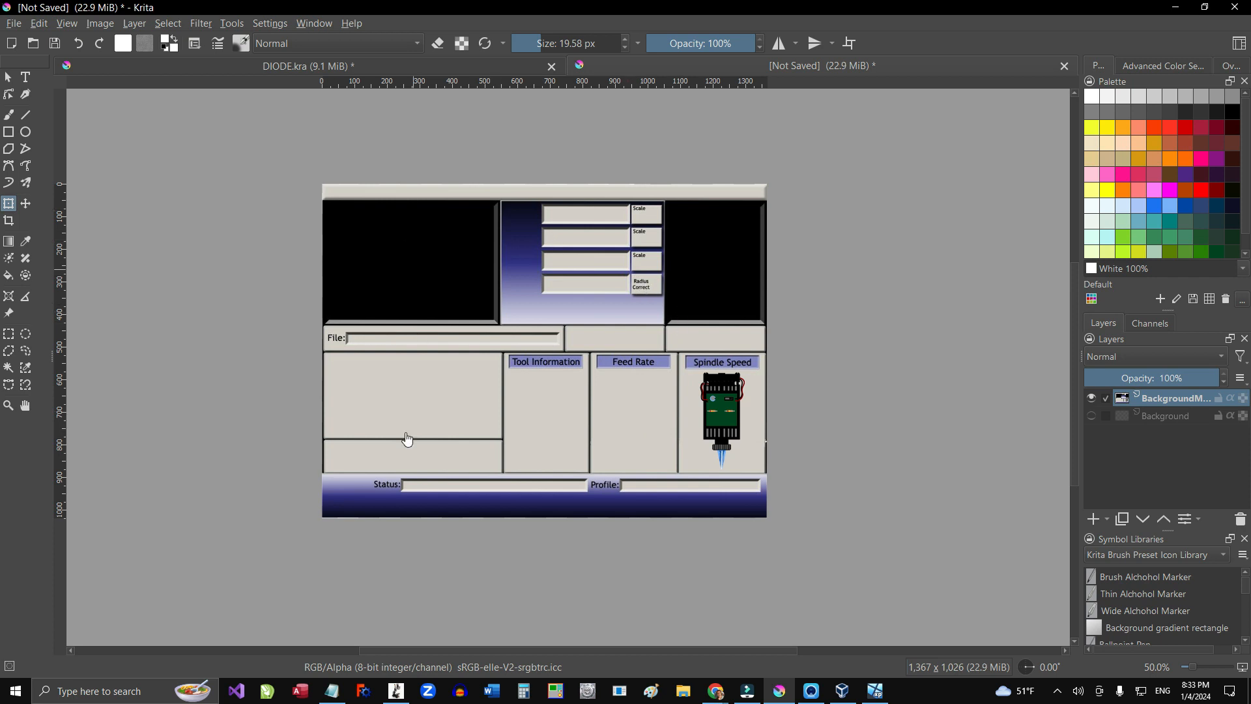
pyautogui.click(18, 27)
pyautogui.click(58, 173)
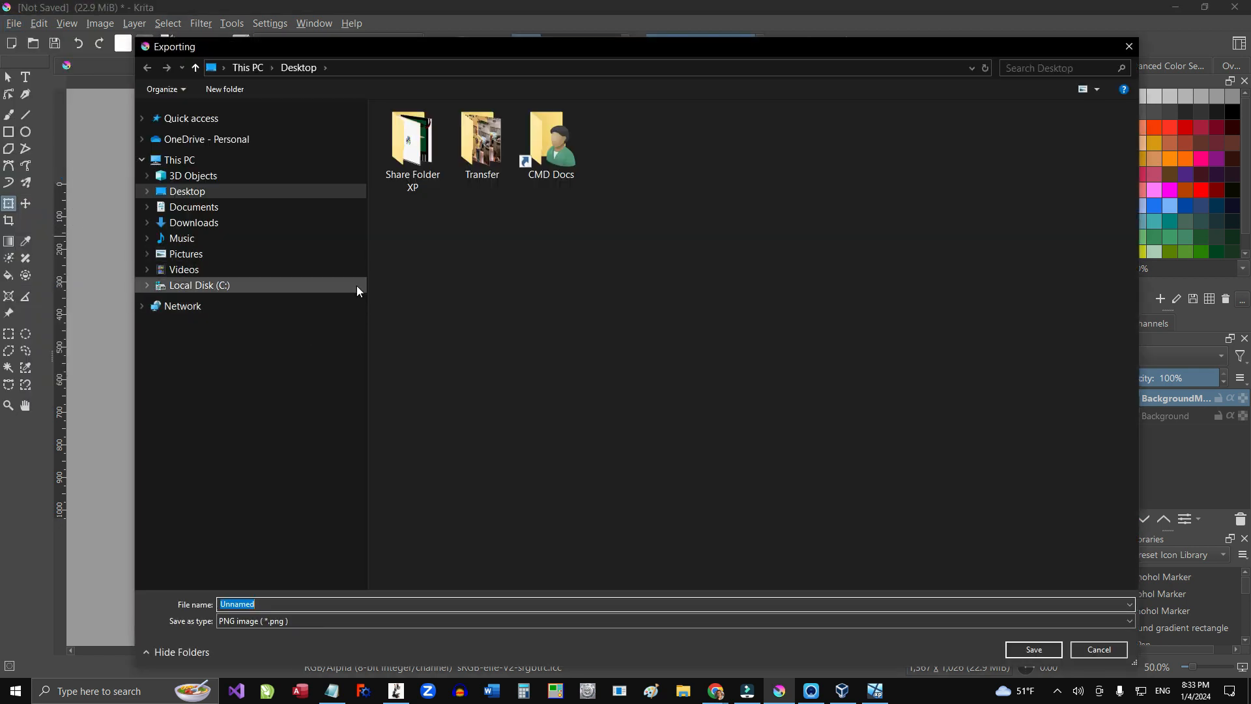
pyautogui.doubleClick(405, 177)
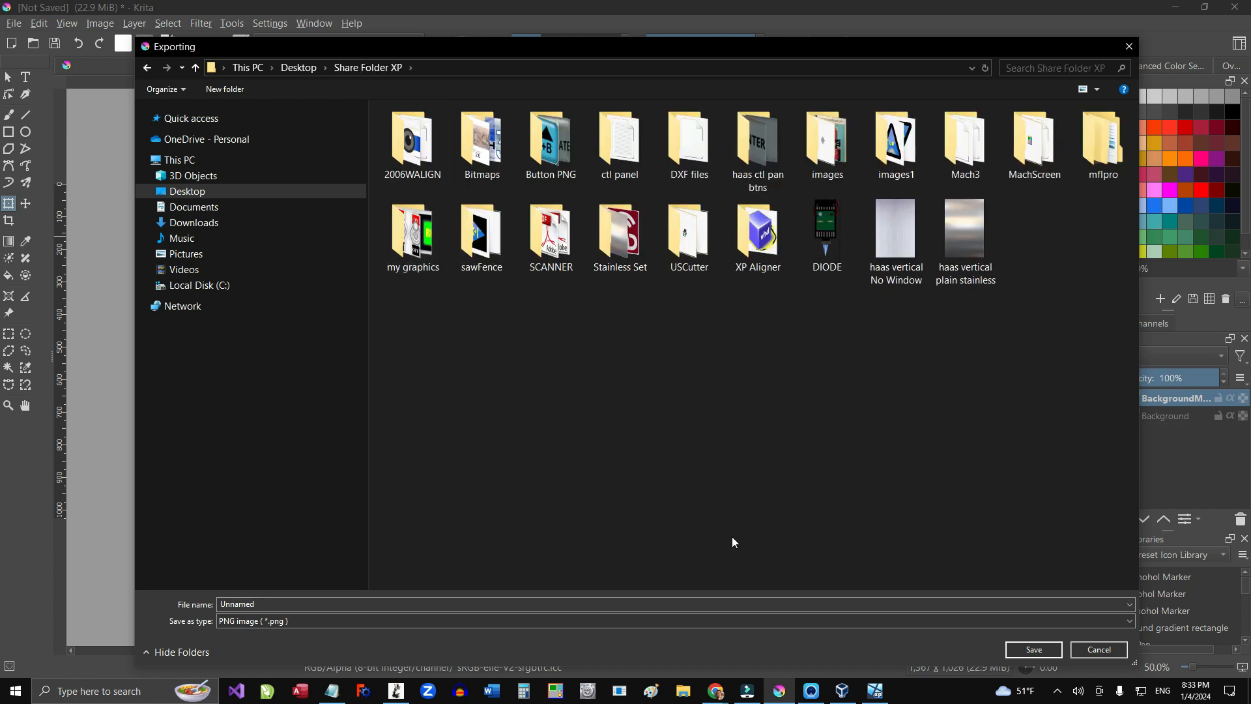
pyautogui.click(318, 604)
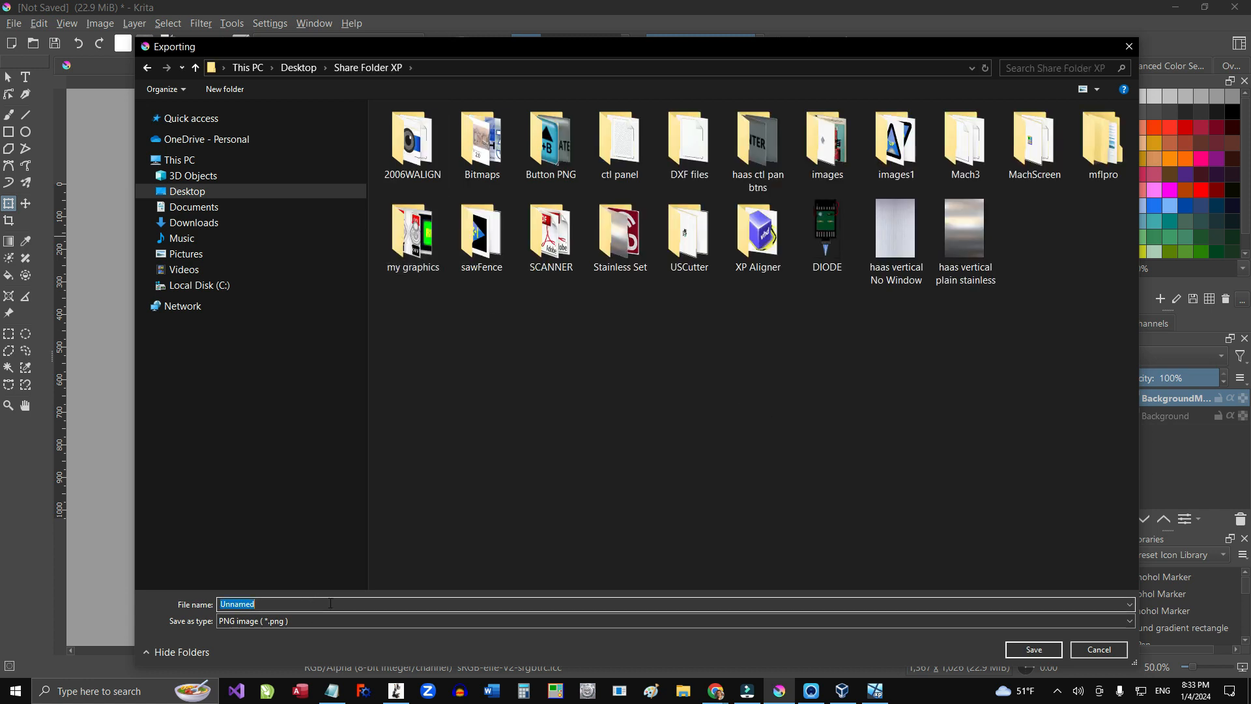
pyautogui.write('BACK WITH LASER')
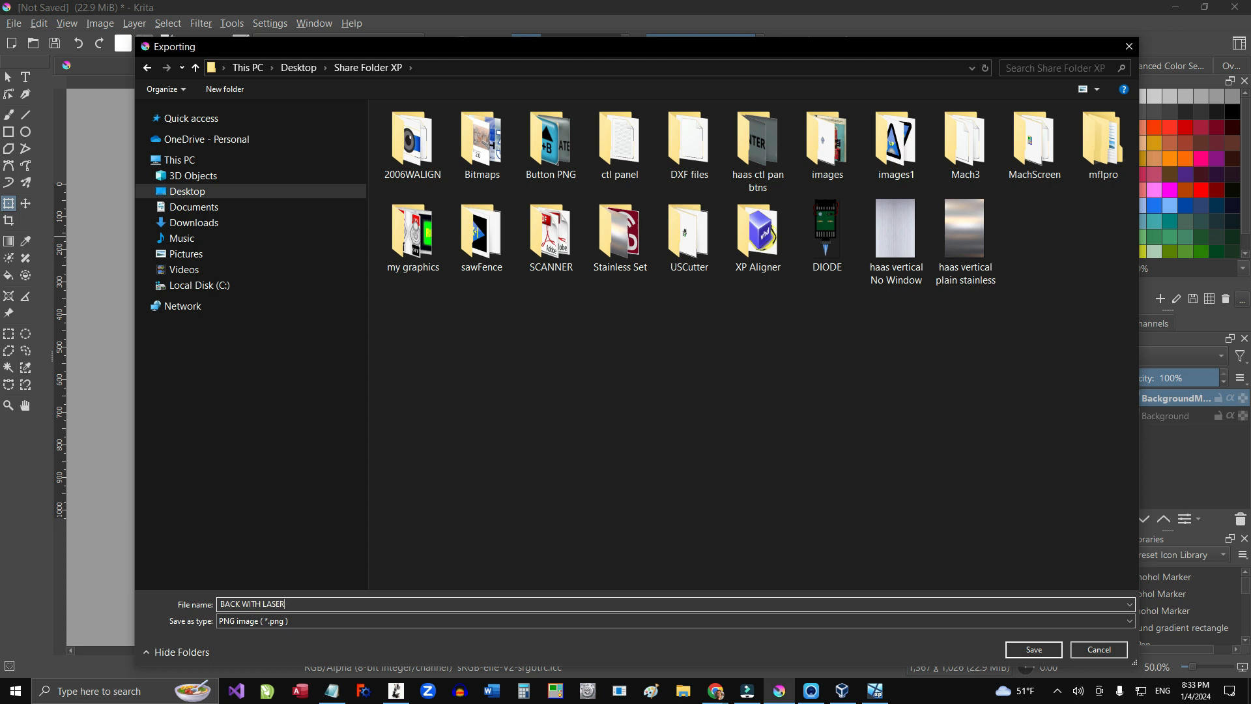
pyautogui.press('Return')
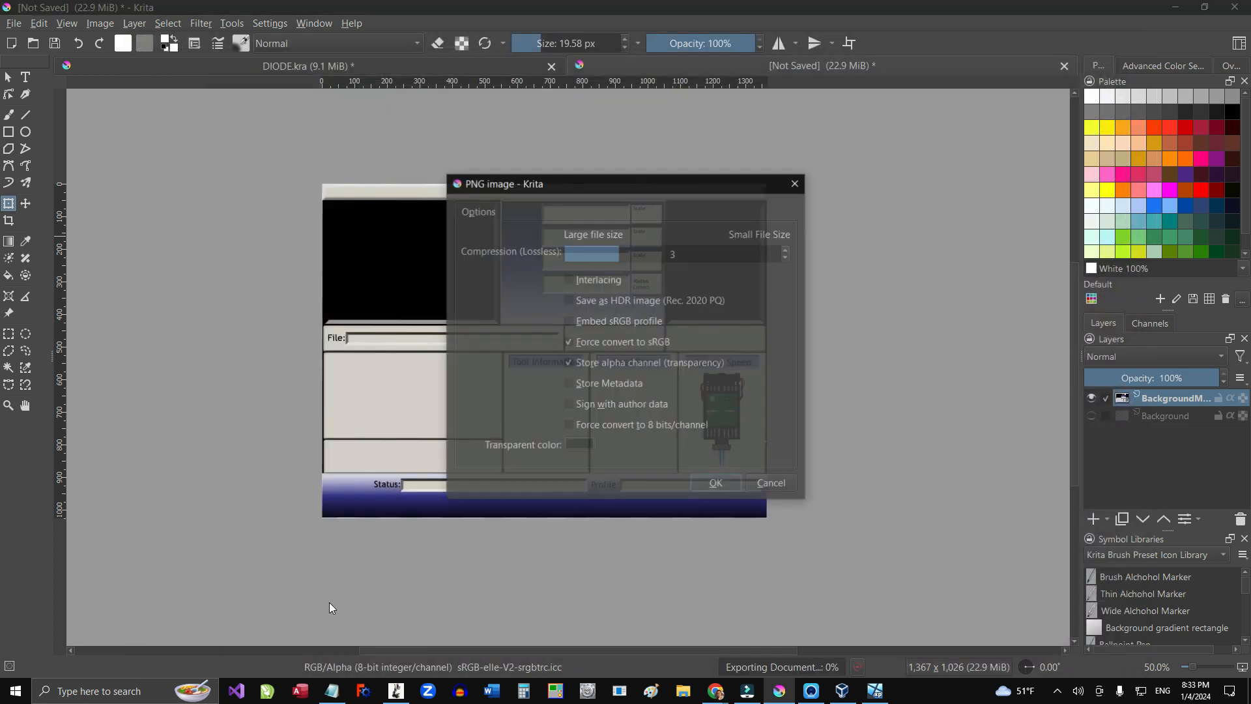
pyautogui.press('Return')
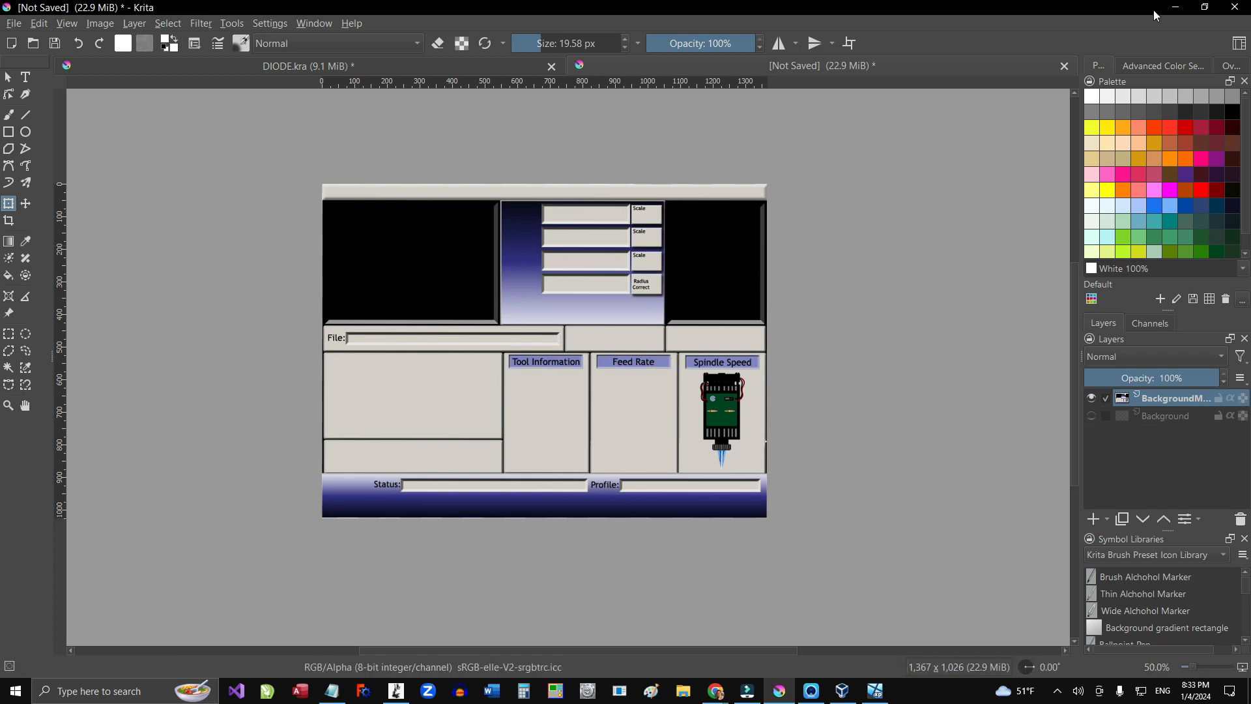
# Step: Switch to the Windows XP virtual machine, move the MachScreen window aside, and open the Share_Folder_XP shared folder
pyautogui.click(1175, 7)
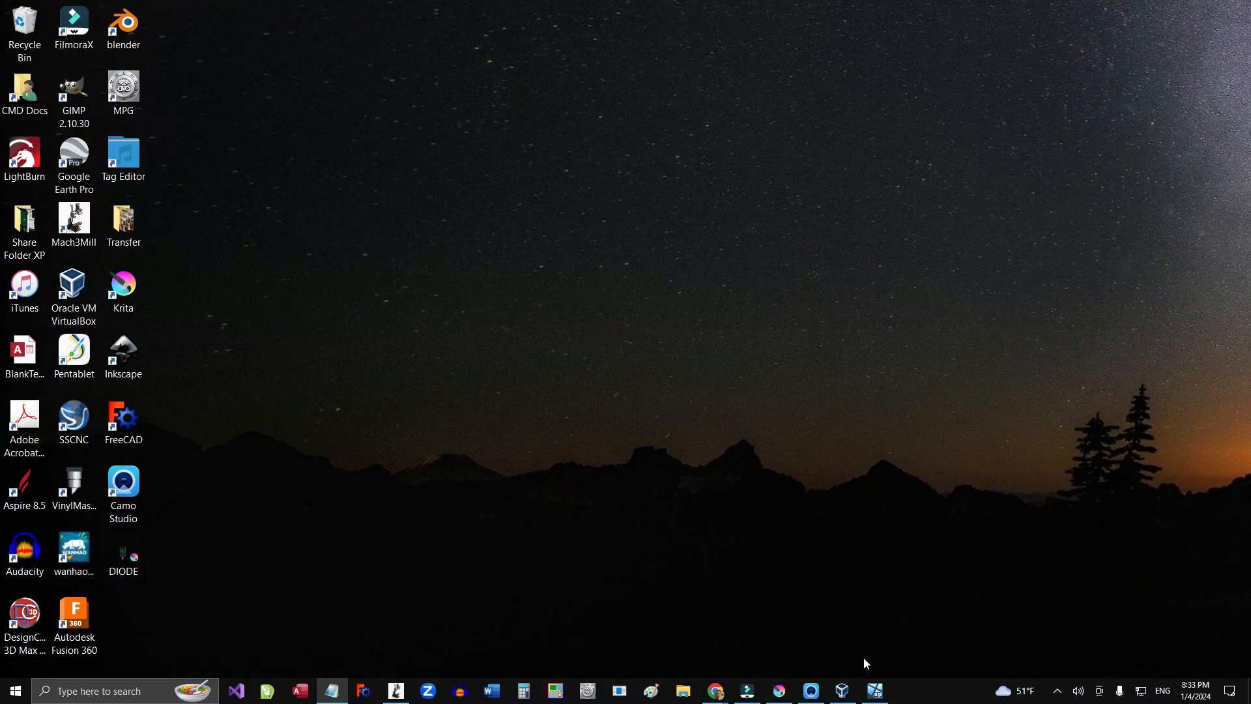
pyautogui.click(875, 690)
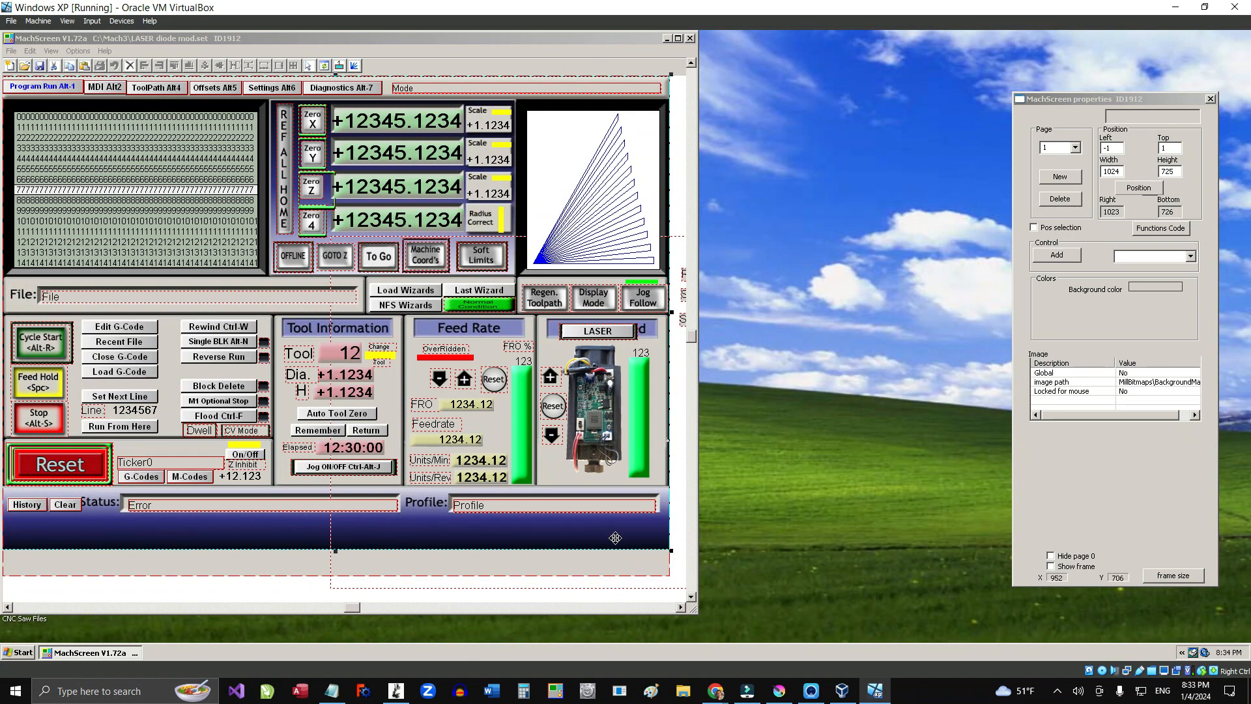
pyautogui.moveTo(252, 66); pyautogui.dragTo(270, 68)
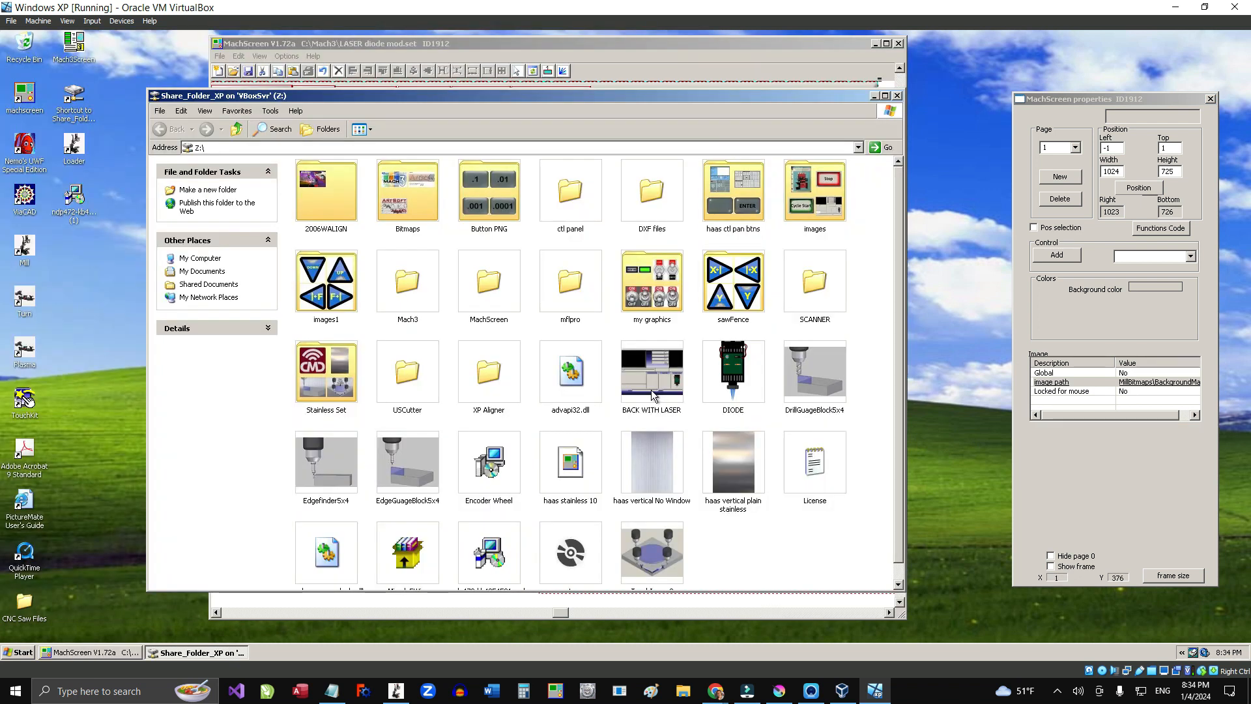
# Step: Copy BACK WITH LASER from the shared folder into MillBitmaps under C:\Mach3\Bitmaps, and close the folder window
pyautogui.click(653, 393)
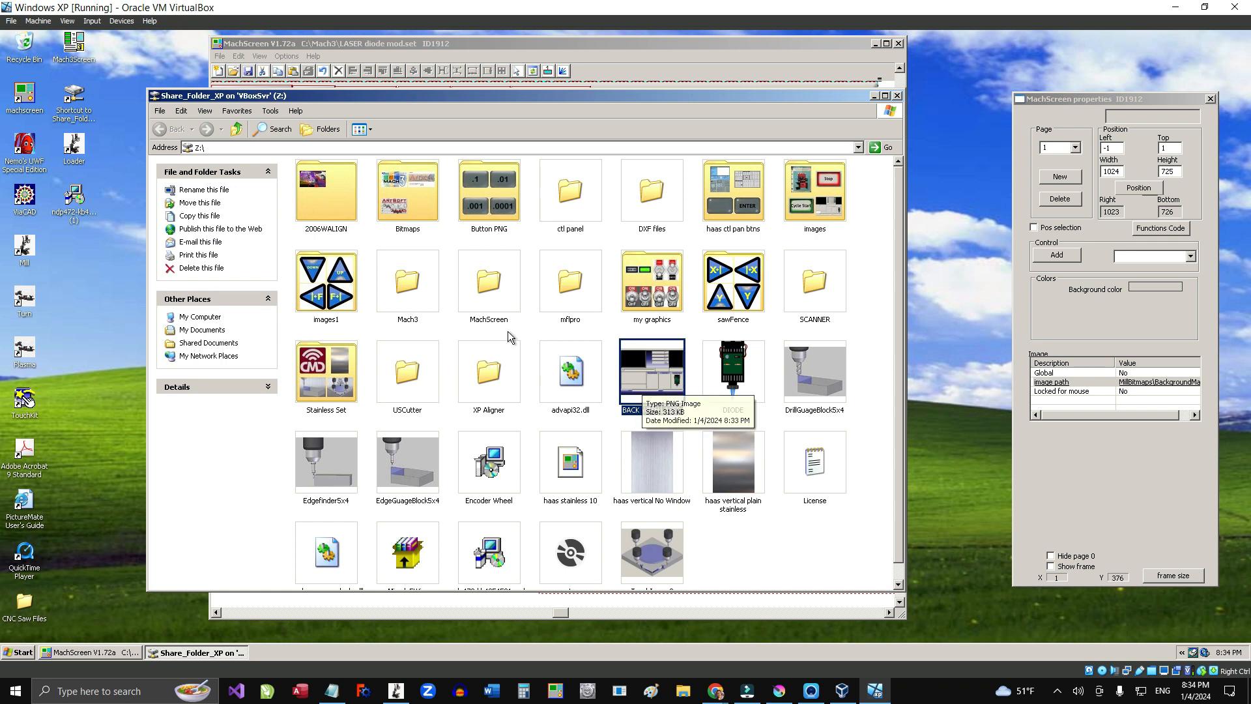
pyautogui.click(321, 129)
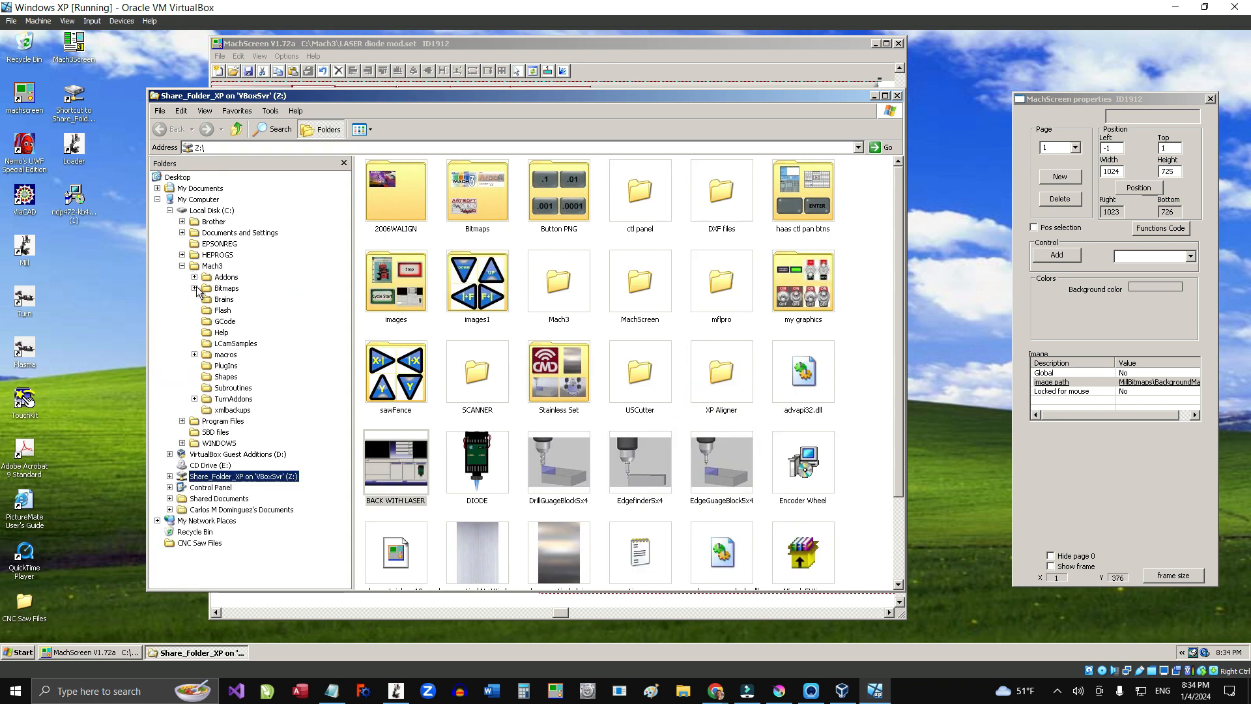
pyautogui.click(194, 288)
pyautogui.click(207, 299)
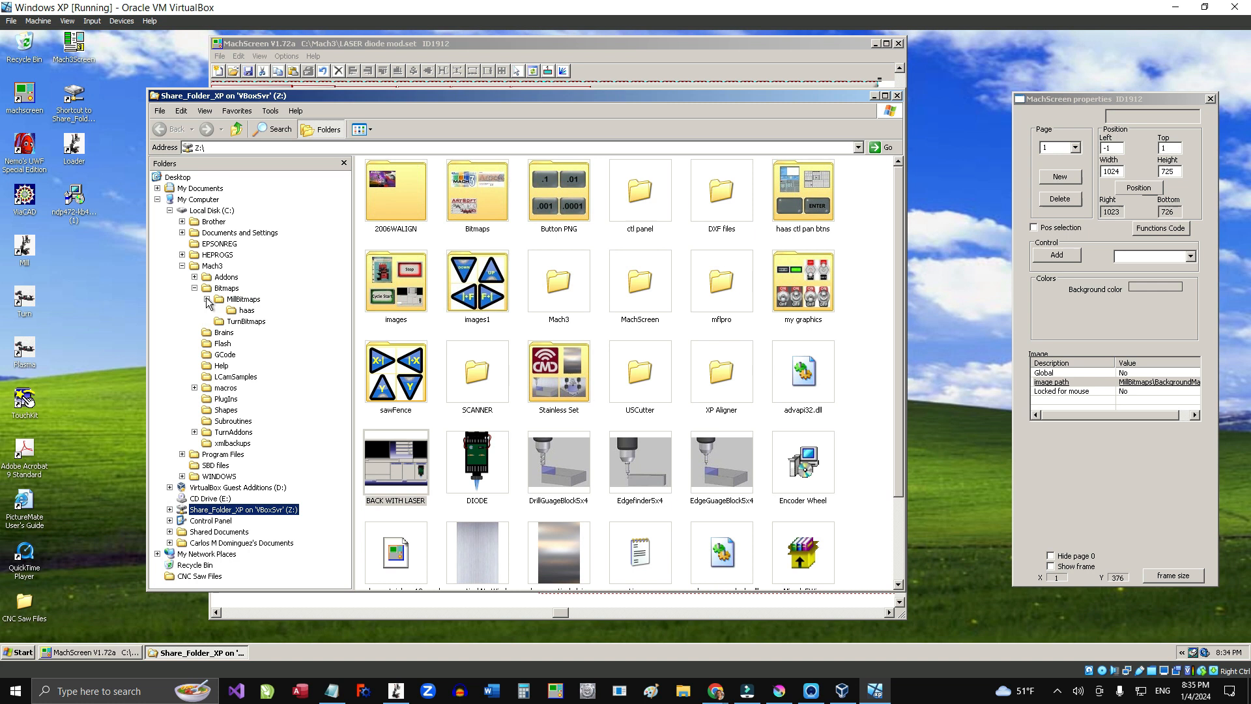
pyautogui.moveTo(395, 464); pyautogui.dragTo(281, 299)
pyautogui.moveTo(273, 299); pyautogui.dragTo(271, 298)
pyautogui.click(897, 95)
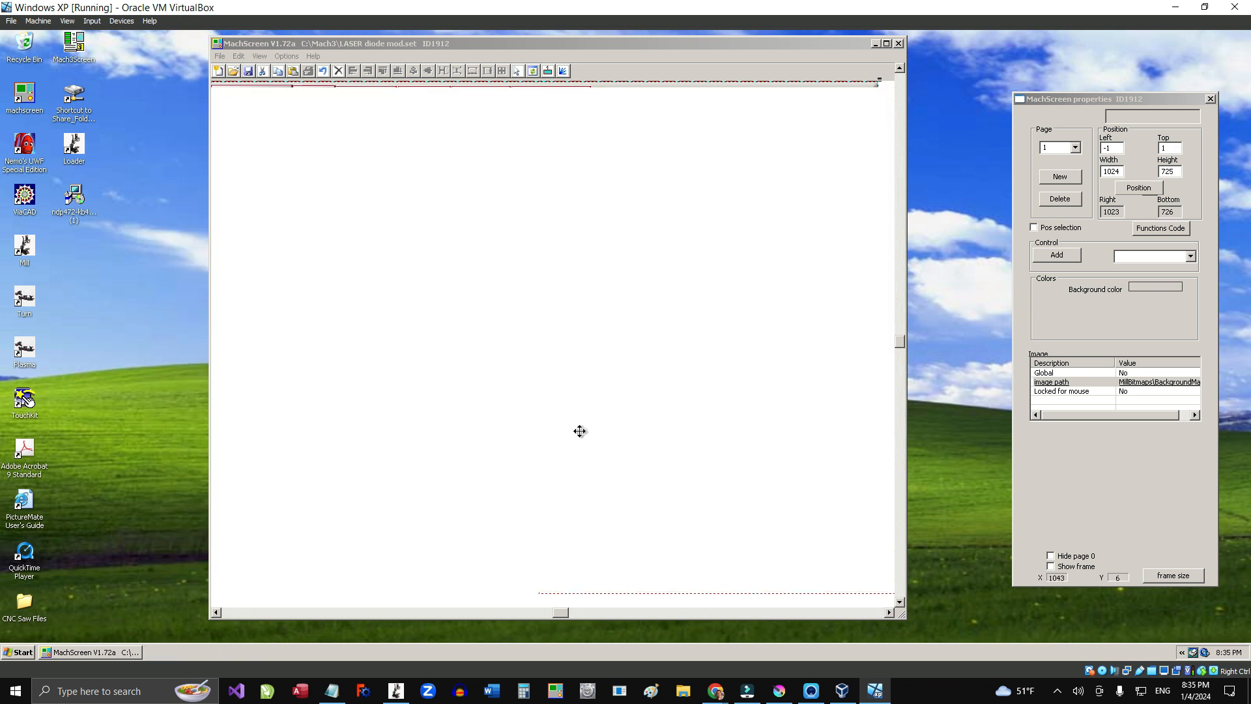
# Step: Set the MachScreen background's image path to the BACK WITH LASER picture and save the LASER diode mod screen set
pyautogui.doubleClick(1140, 383)
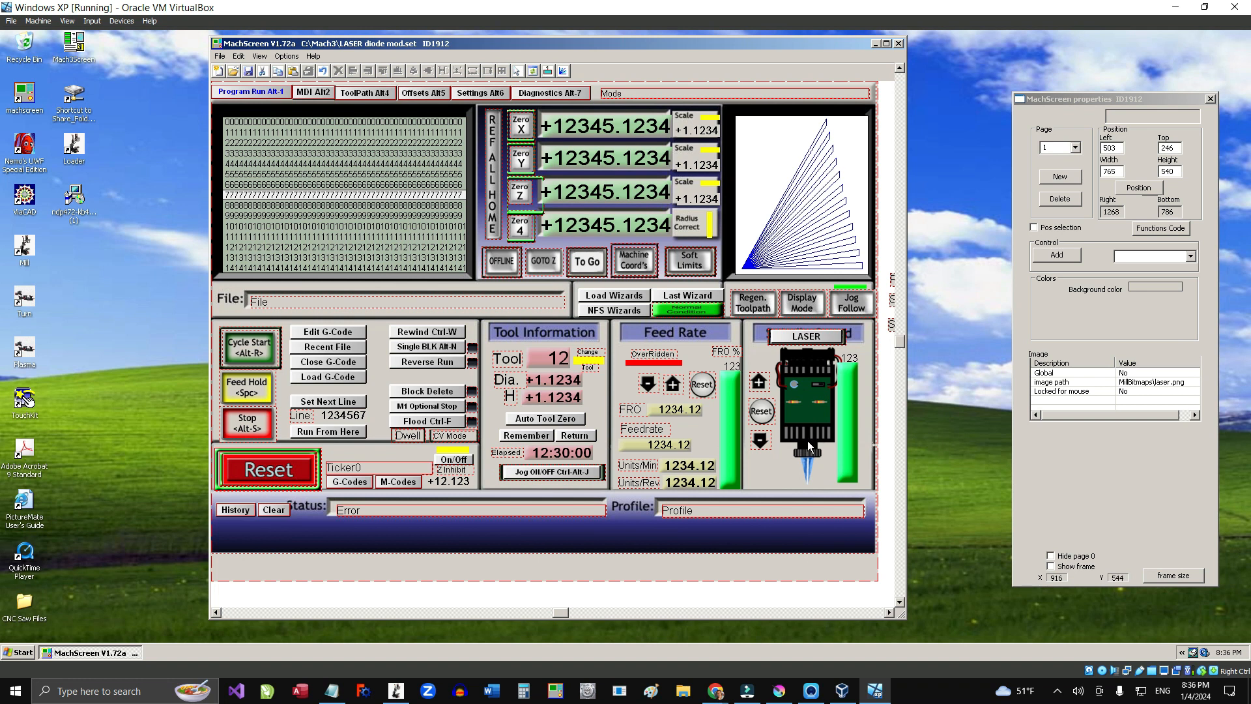
pyautogui.click(249, 72)
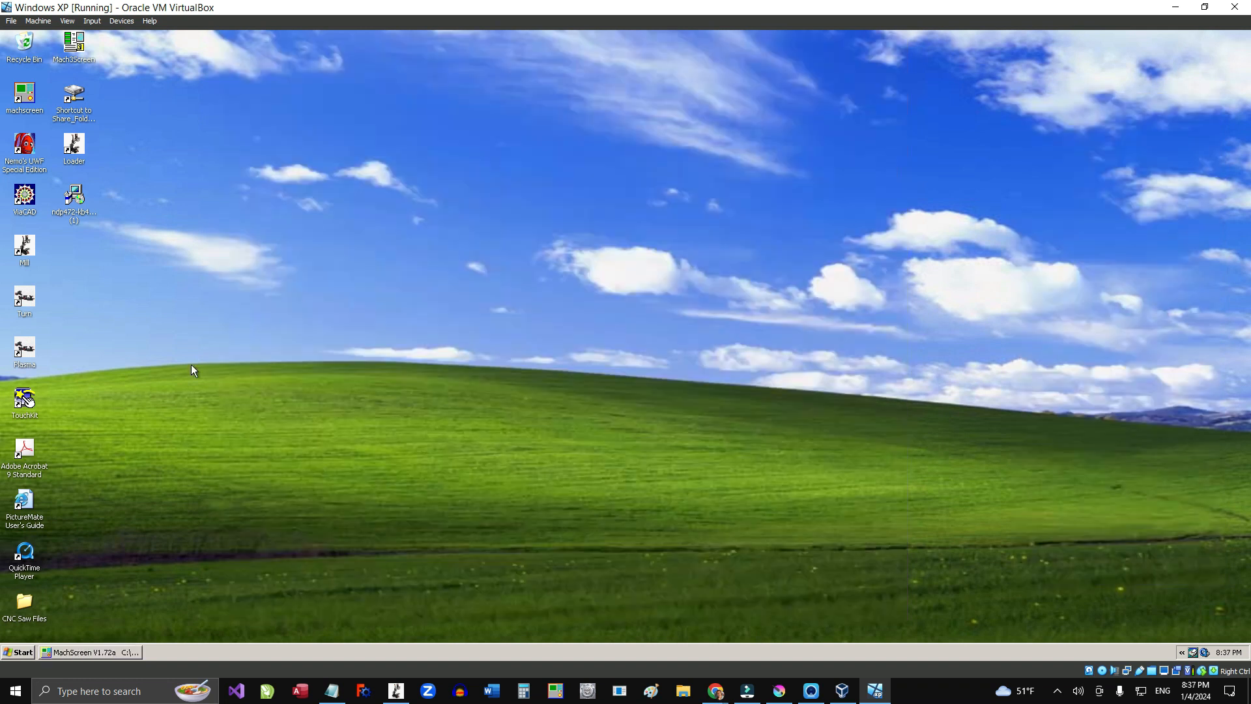
# Step: Start Mach3 from the Loader with the Mach3Mill profile
pyautogui.click(189, 316)
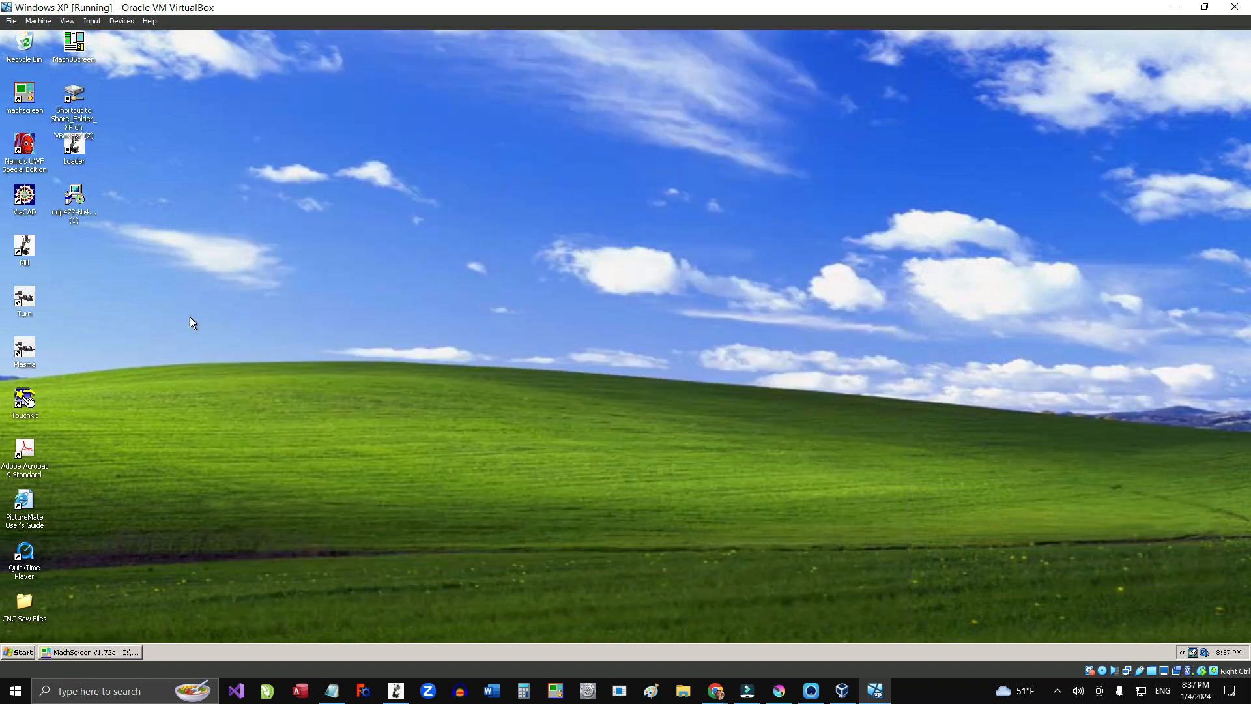
pyautogui.doubleClick(74, 149)
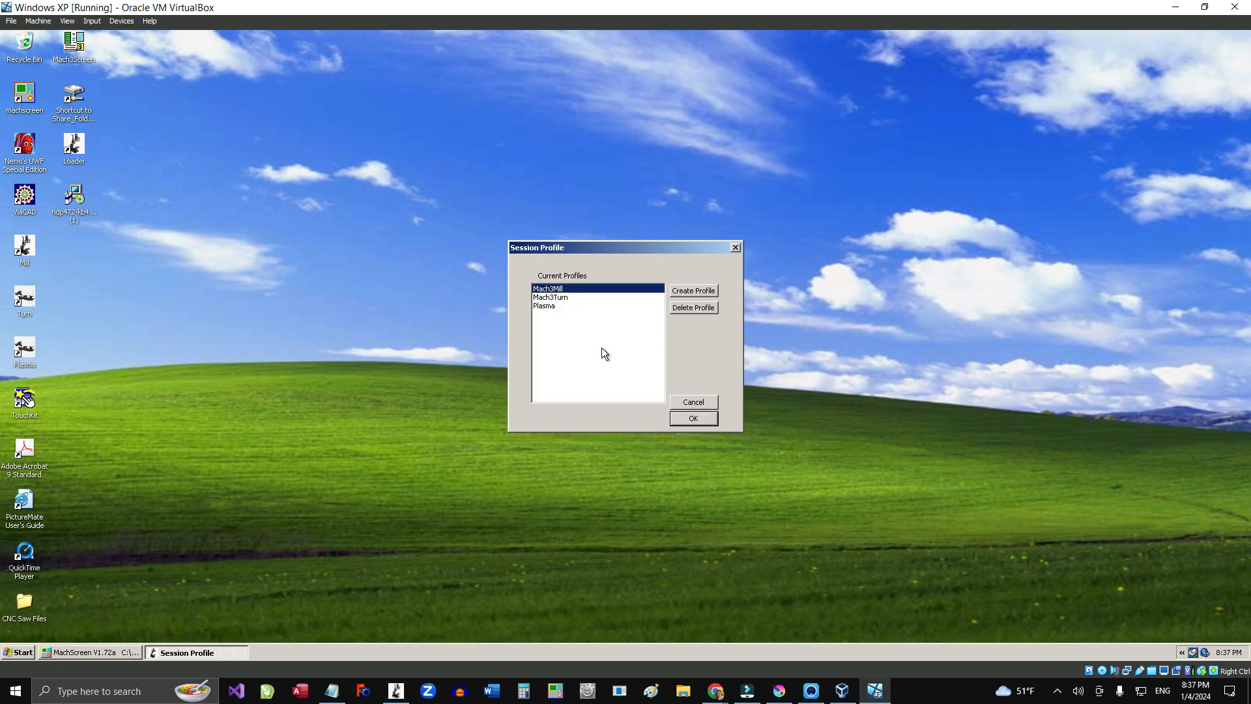
pyautogui.click(681, 420)
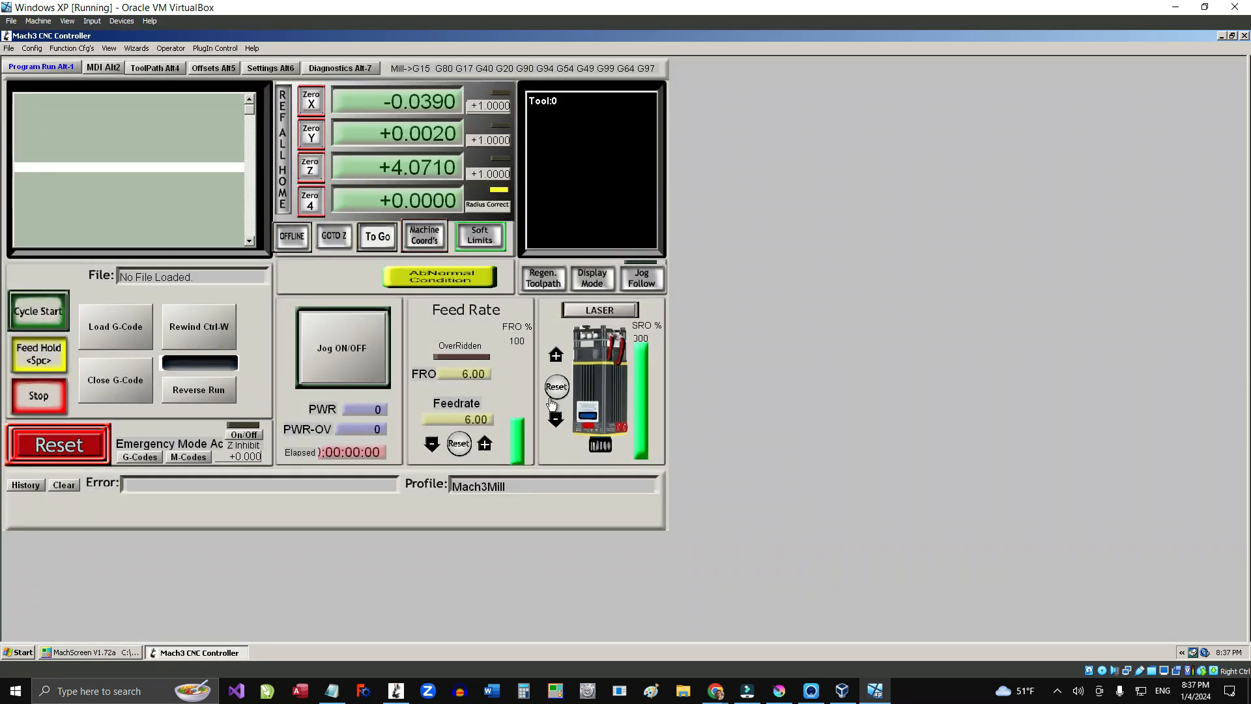
# Step: Load the LASER diode mod screen set into Mach3
pyautogui.click(110, 50)
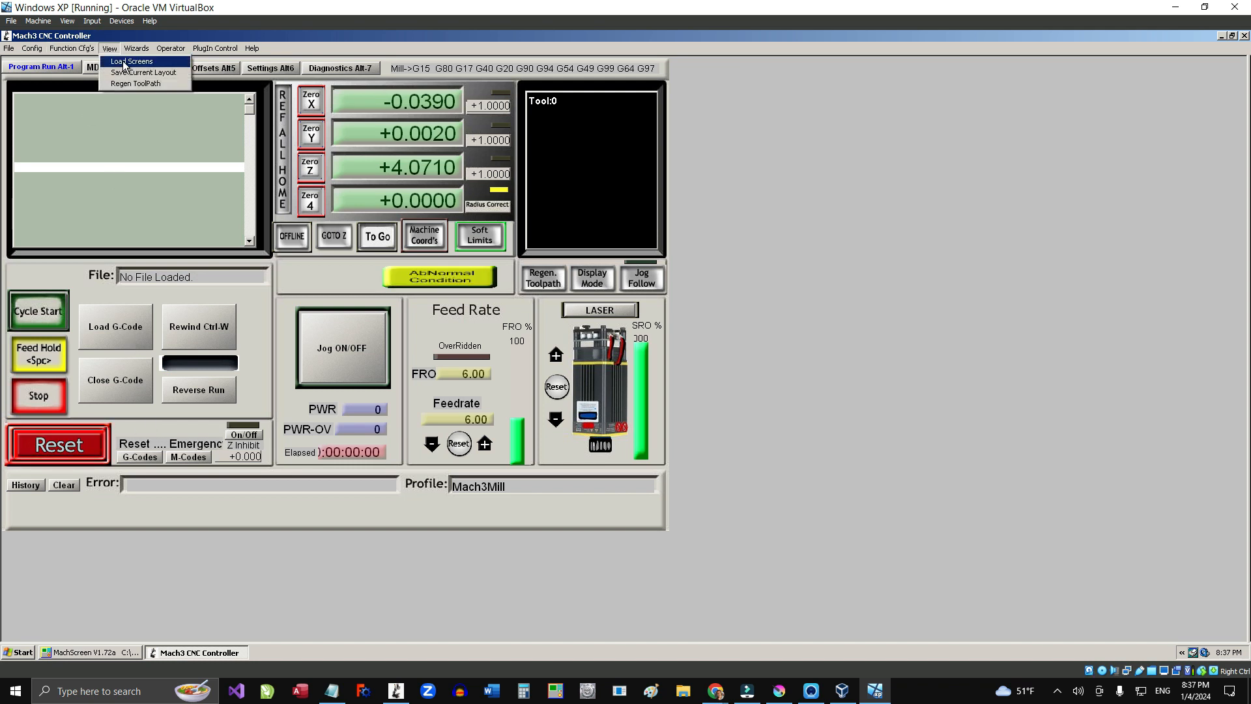
pyautogui.click(130, 61)
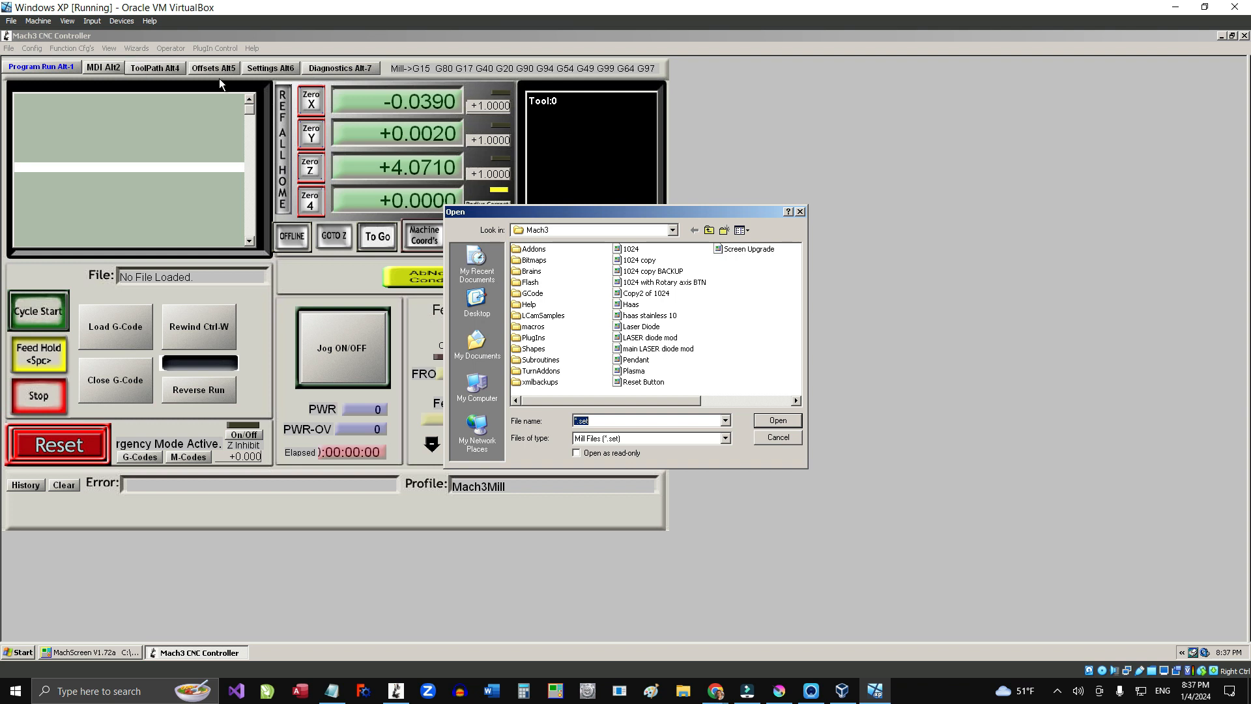
pyautogui.click(670, 337)
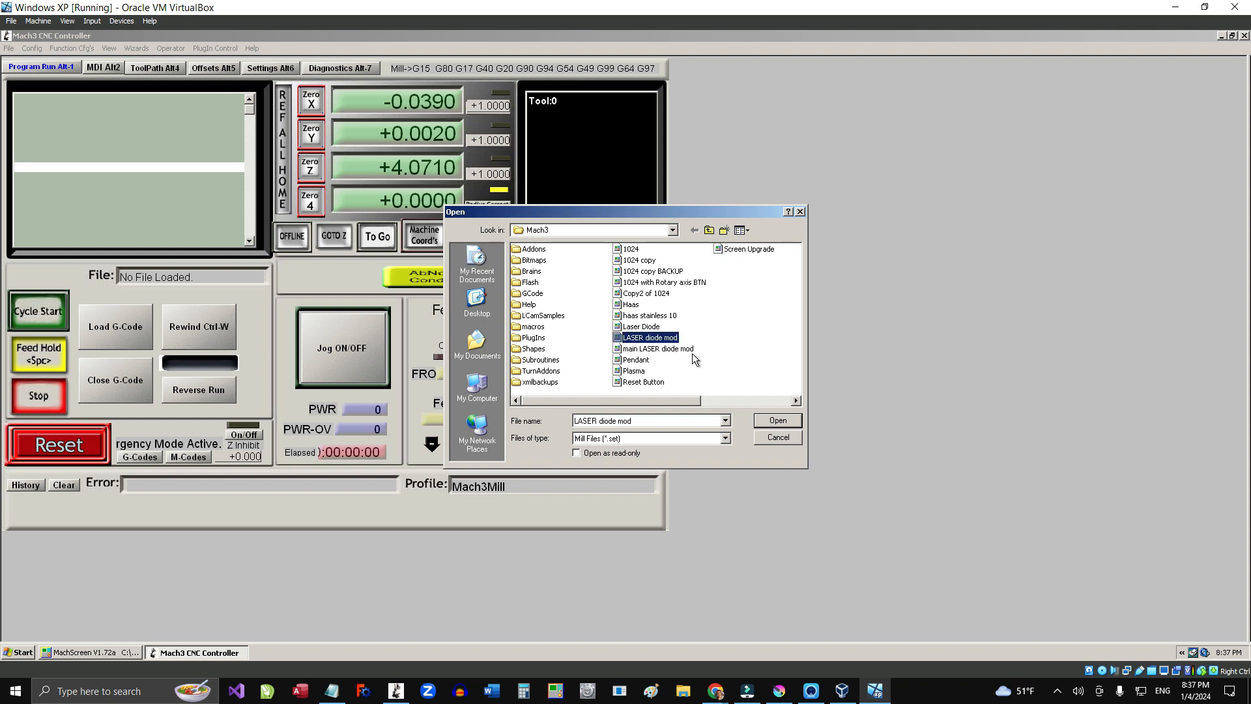
pyautogui.click(772, 424)
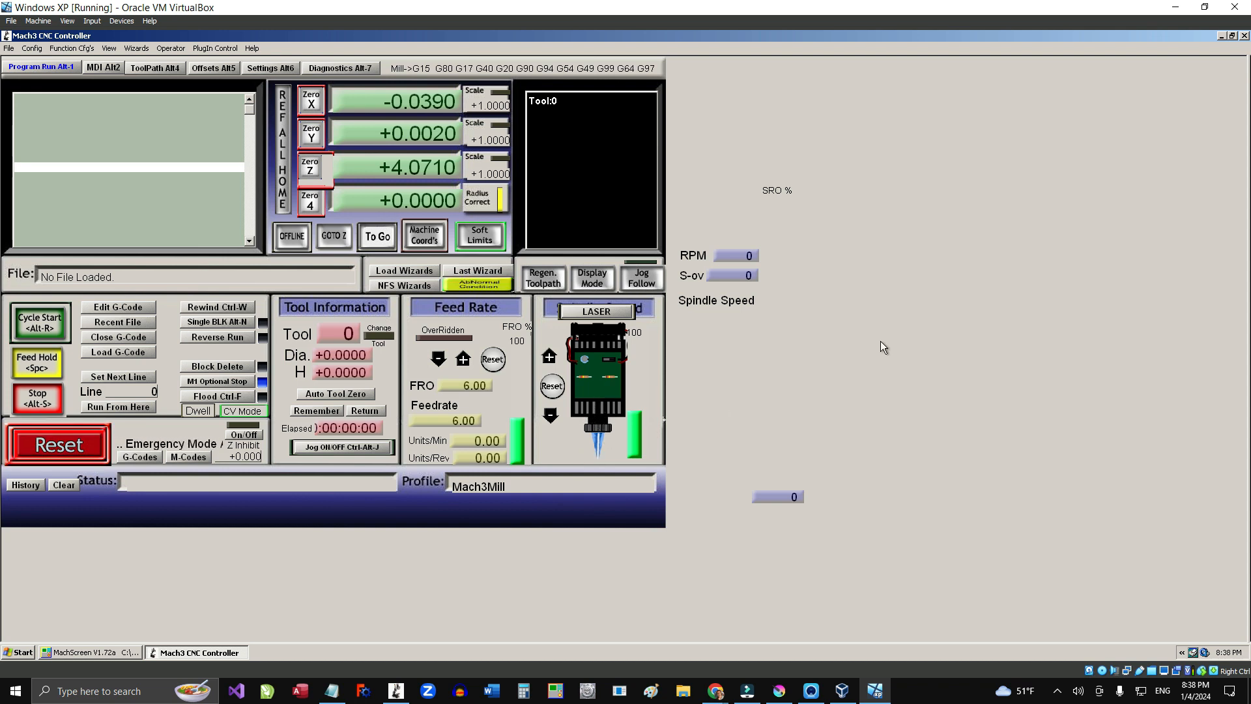
# Step: Minimize the virtual machine and return to the DIODE.kra document in Krita
pyautogui.click(1176, 8)
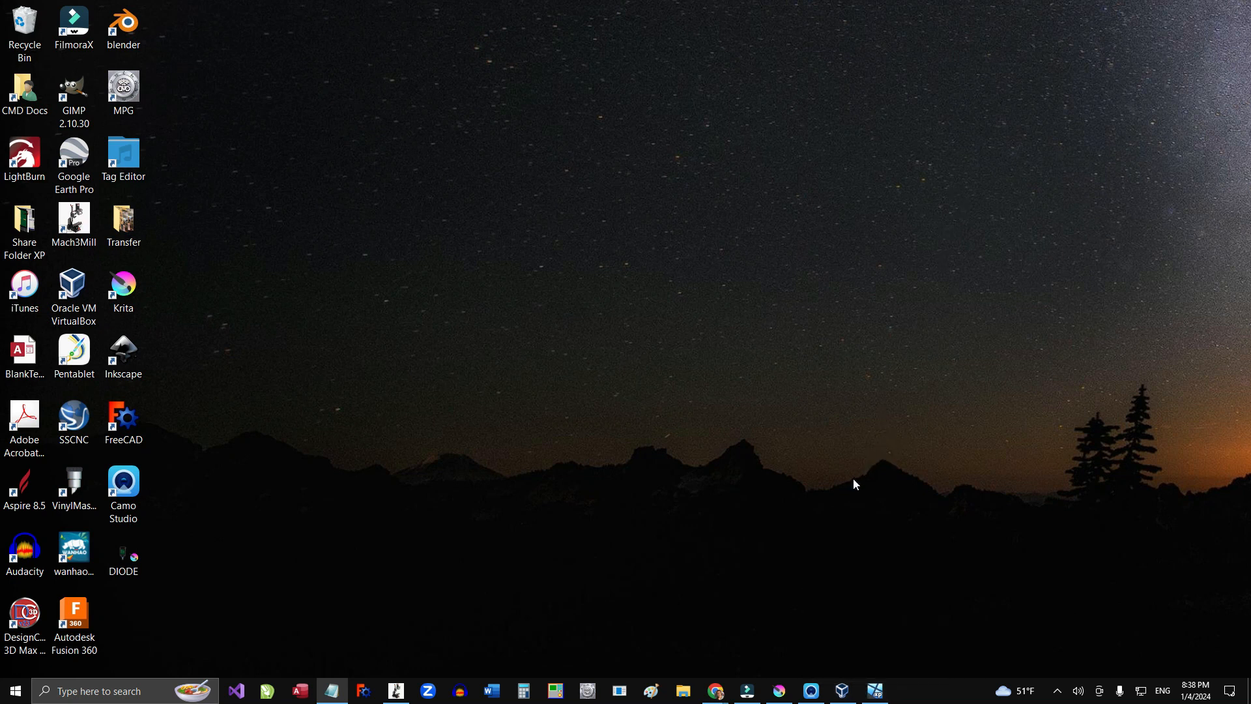
pyautogui.click(782, 694)
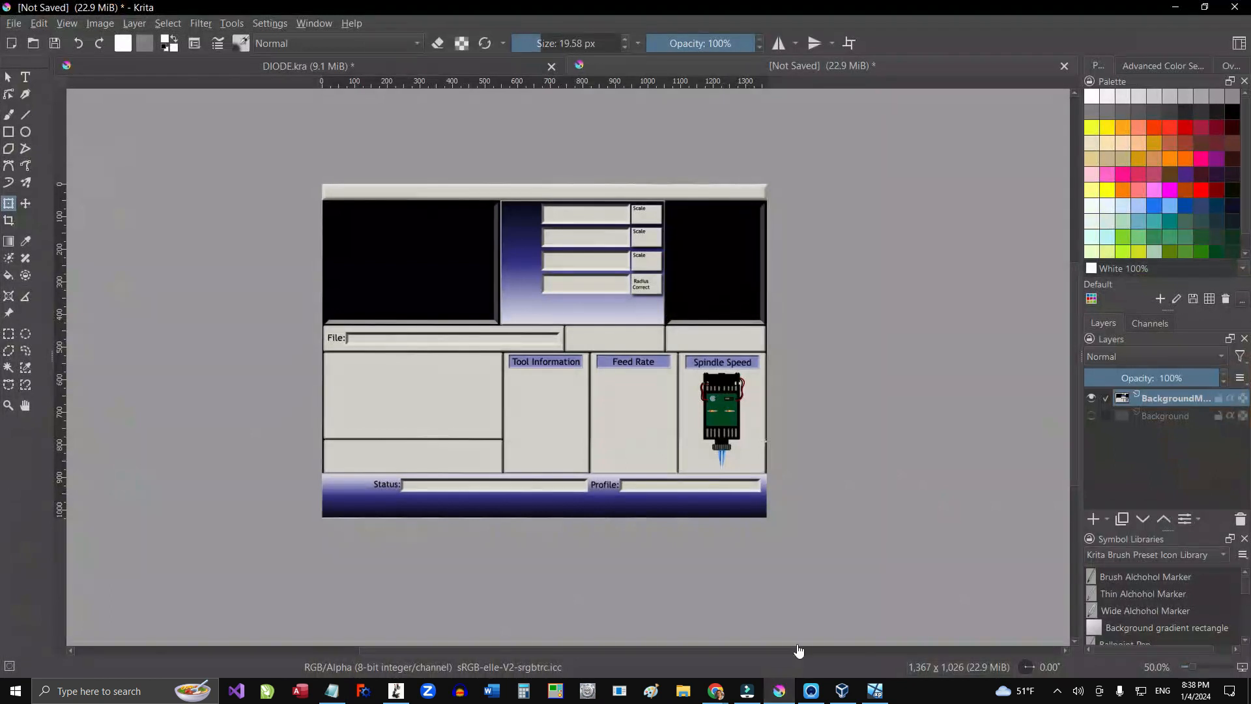
pyautogui.click(499, 66)
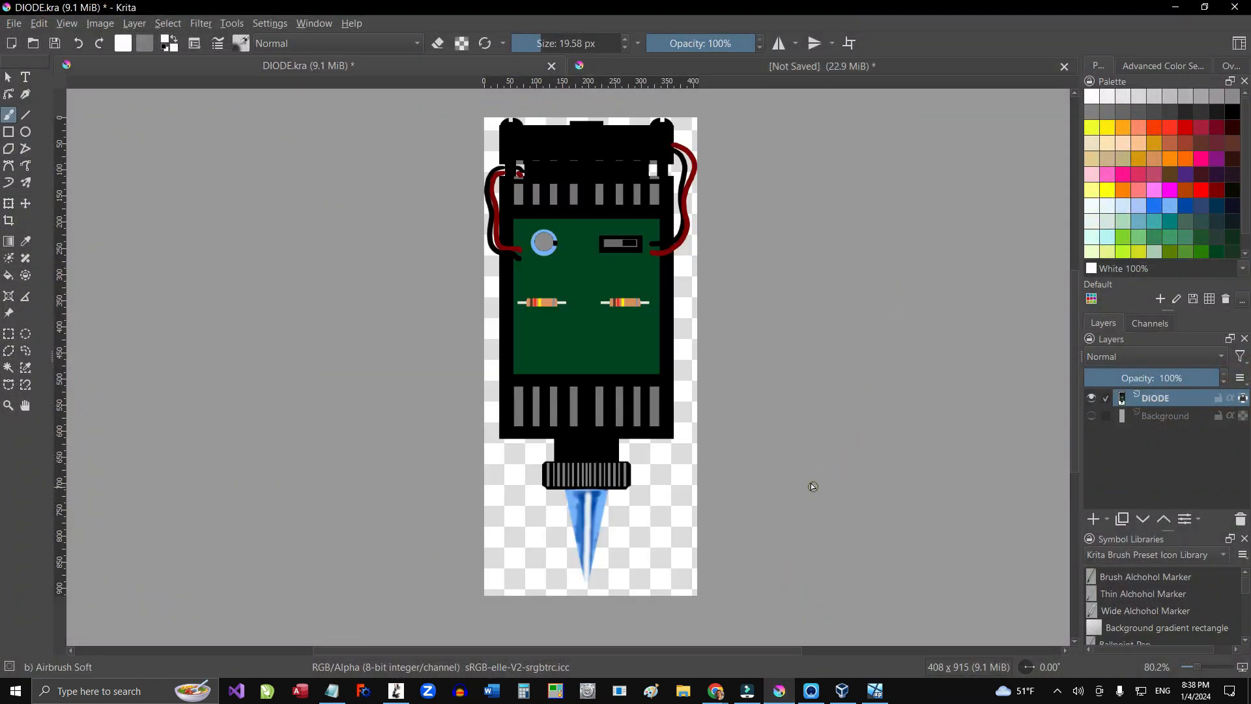